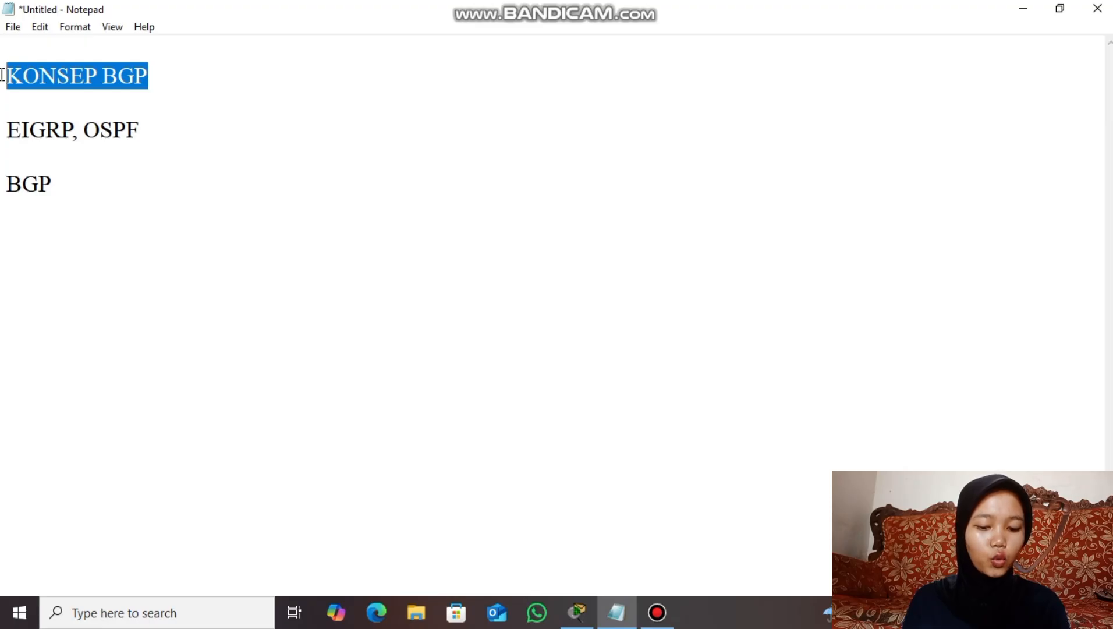
Append "(IGP)" to the "EIGRP, OSPF" line and "(EGP)" to the "BGP" line below it
left_click(167, 112)
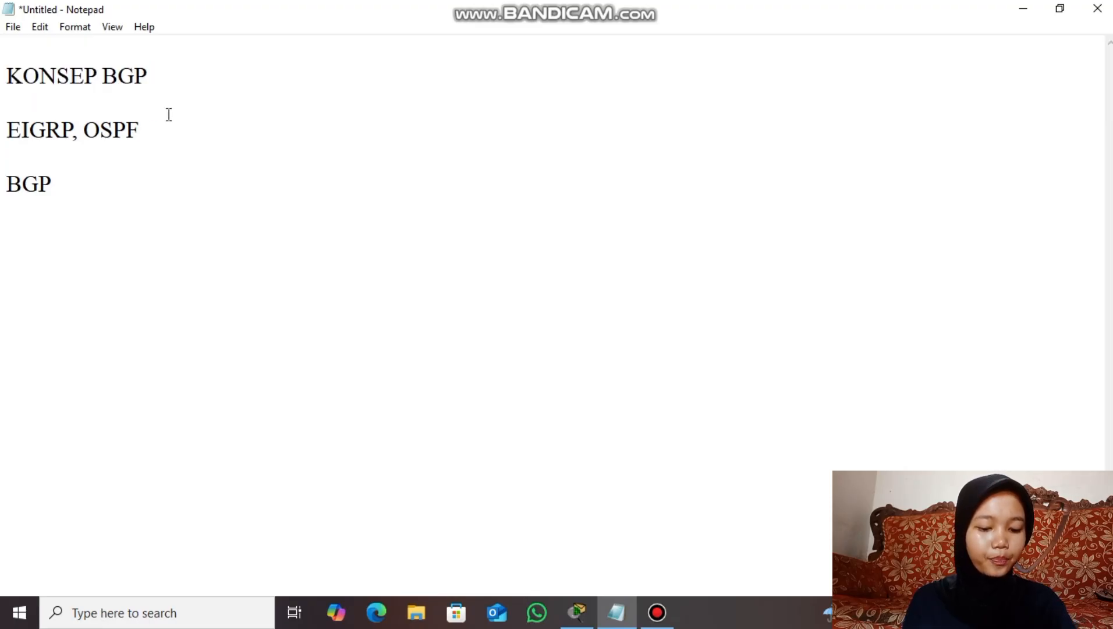
left_click(169, 129)
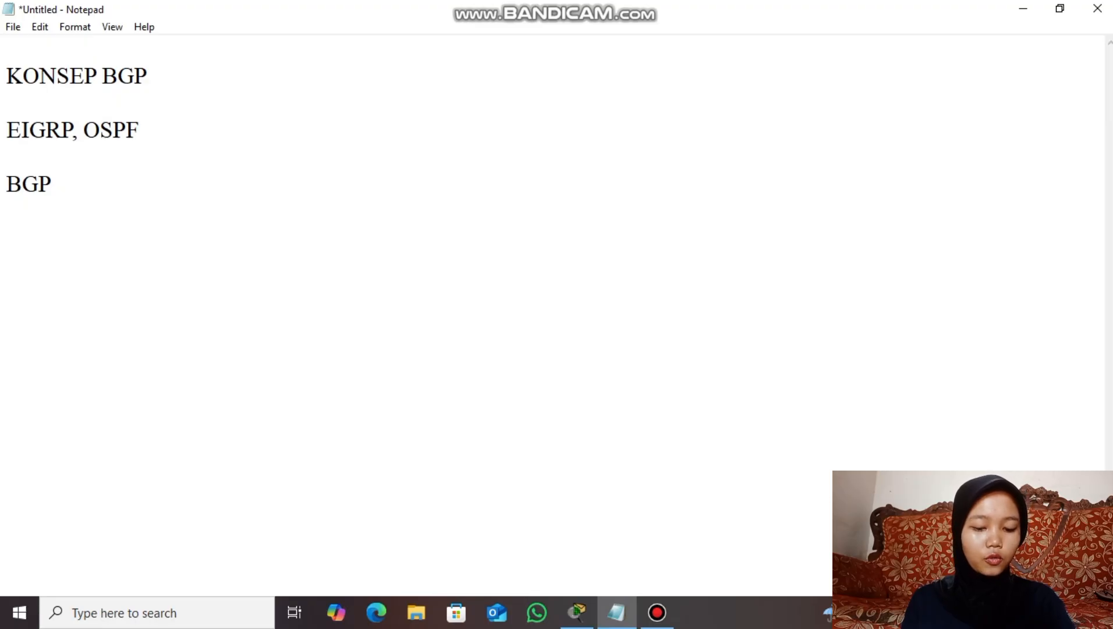
type("(")
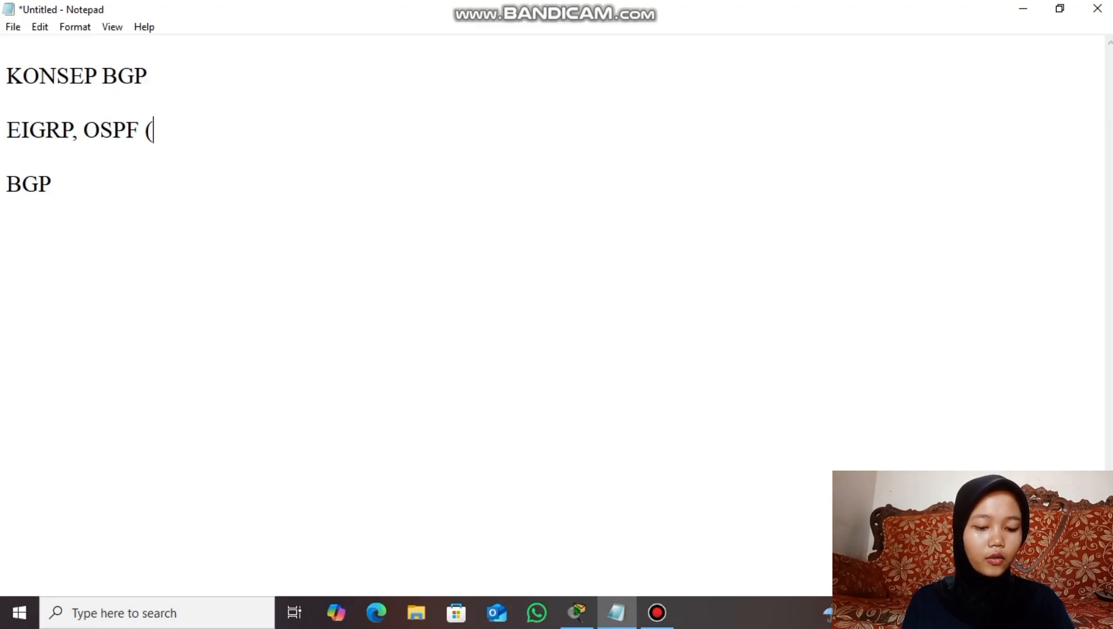
type("IGP")
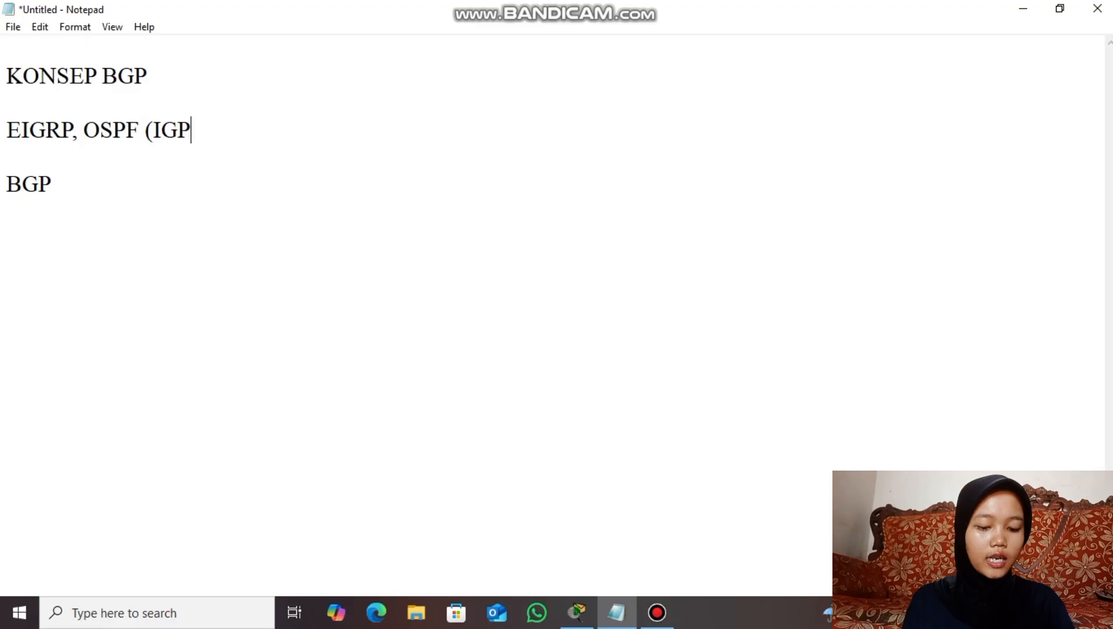
type(")")
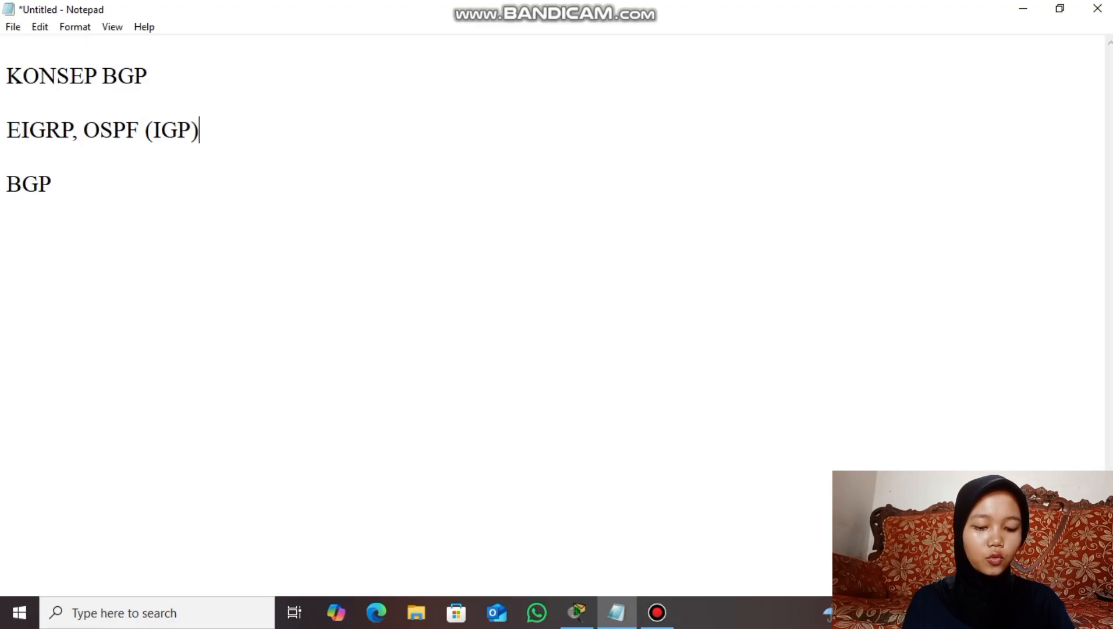
key("Down")
key("Down")
type("(EGP")
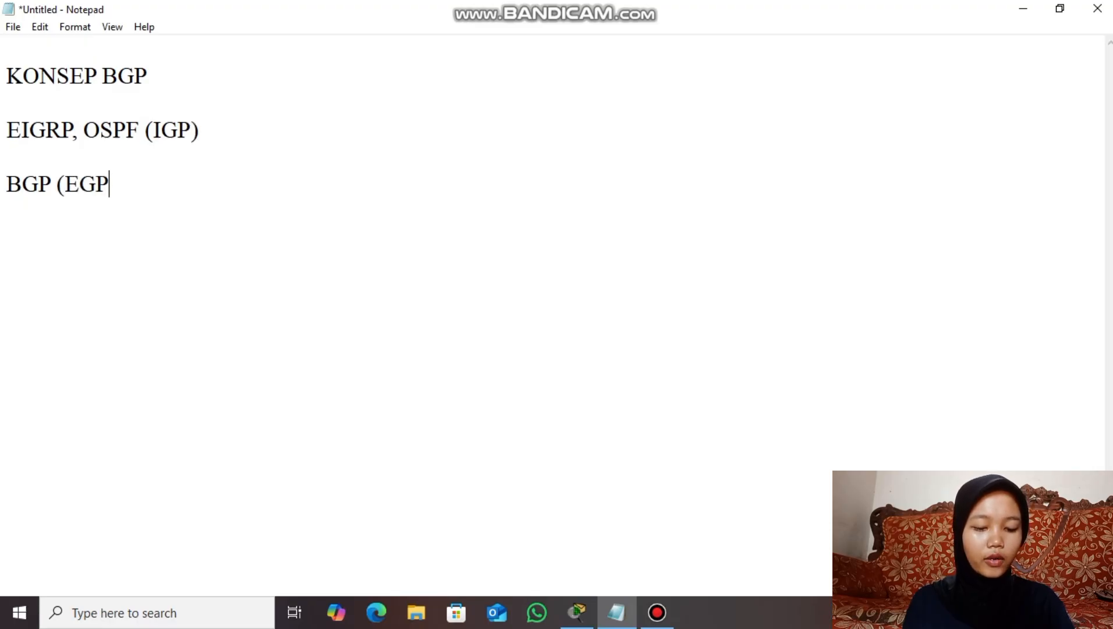
type(")")
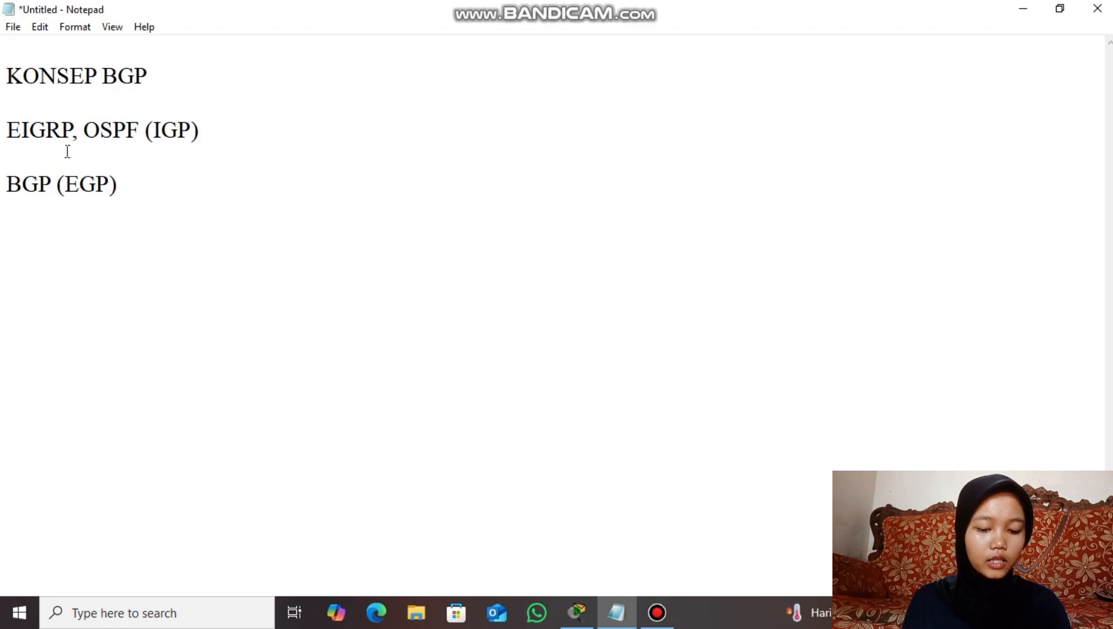
Append "-> AS" to the "EIGRP, OSPF (IGP)" line and "-> Inter AS" to the "BGP (EGP)" line
left_click(204, 133)
type("->")
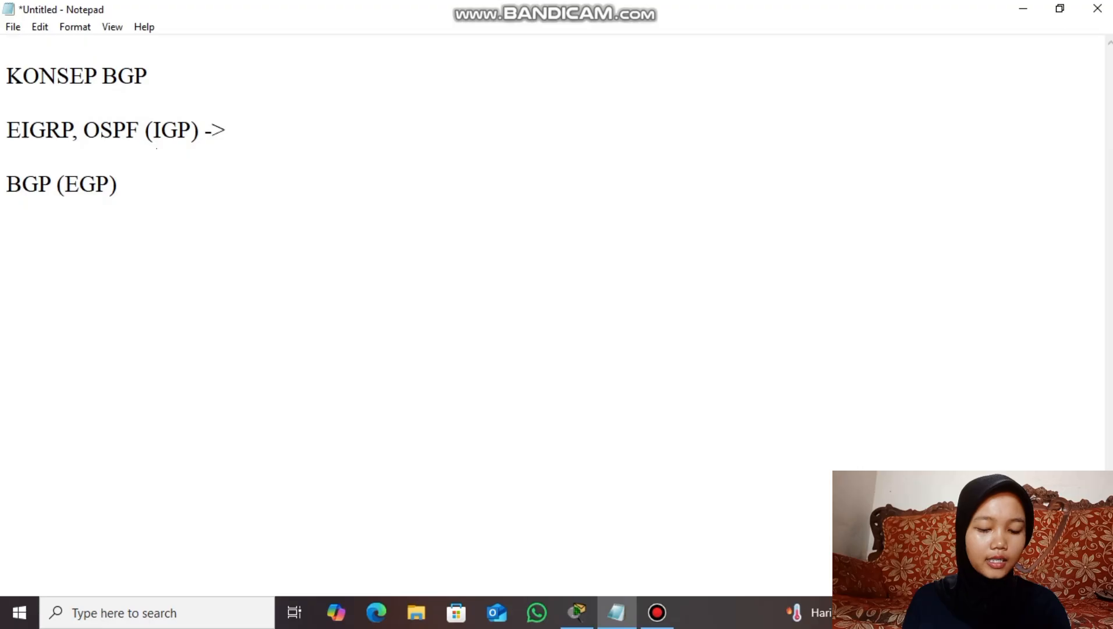
type(" AS")
key("Down")
key("Down")
type("-")
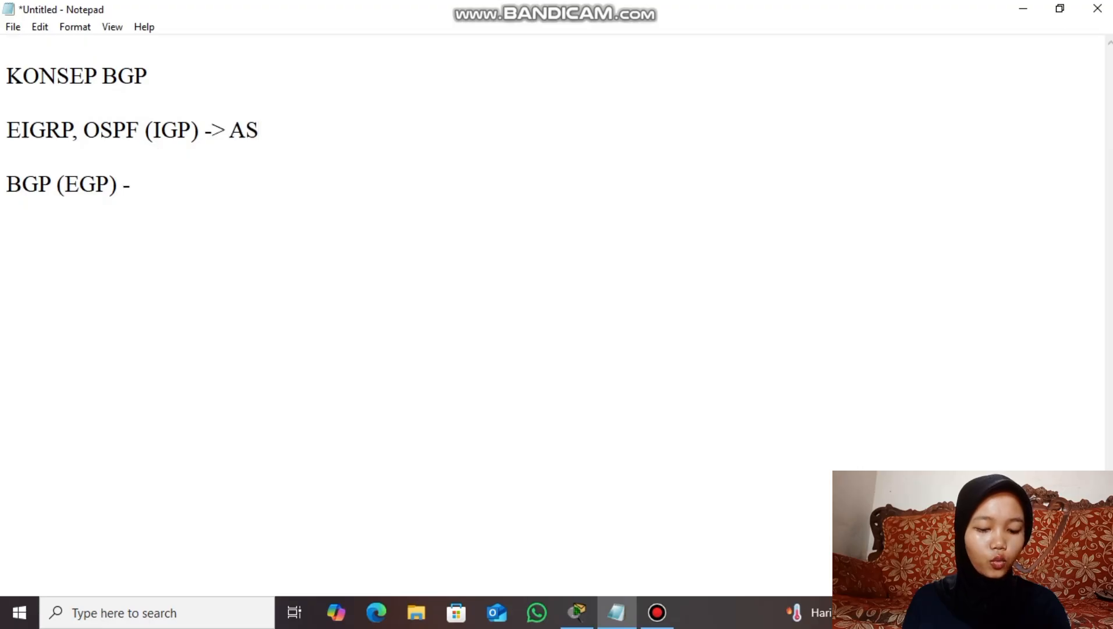
type("> Inter ")
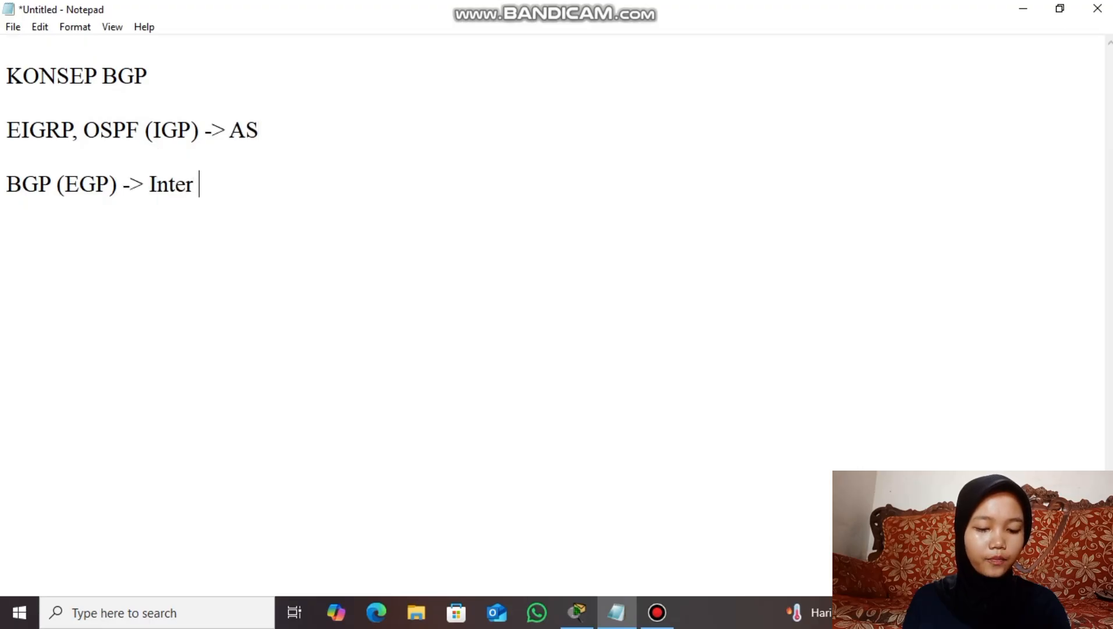
type("AS")
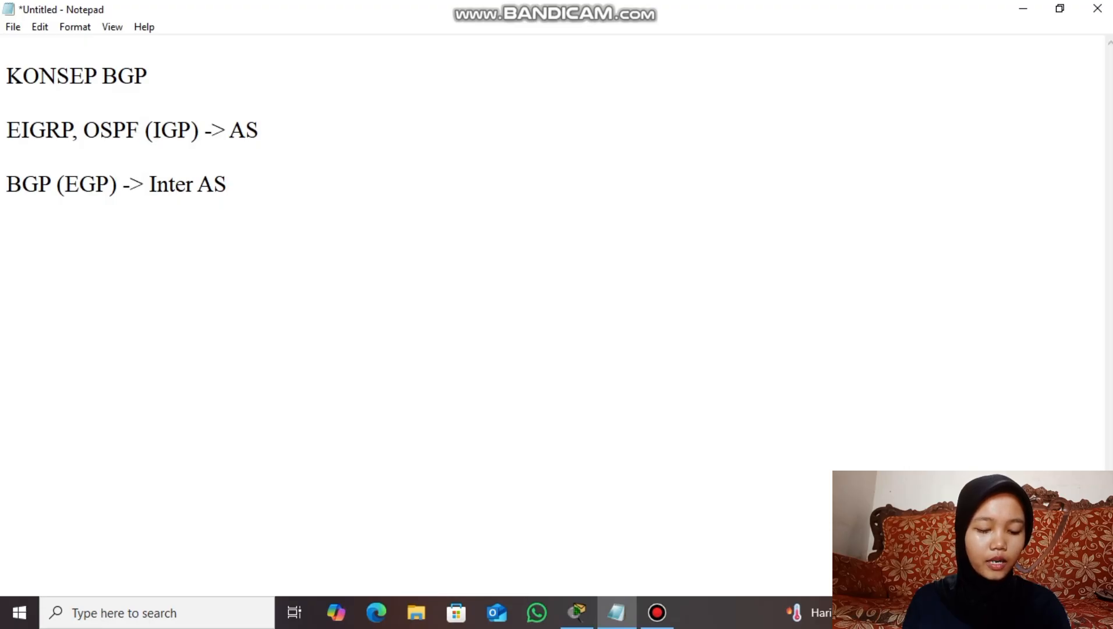
Below the protocol notes, after some blank lines, add the entry "Google.com (100)" with ".... ,,,," underneath it
key("Return")
key("Return")
key("Return")
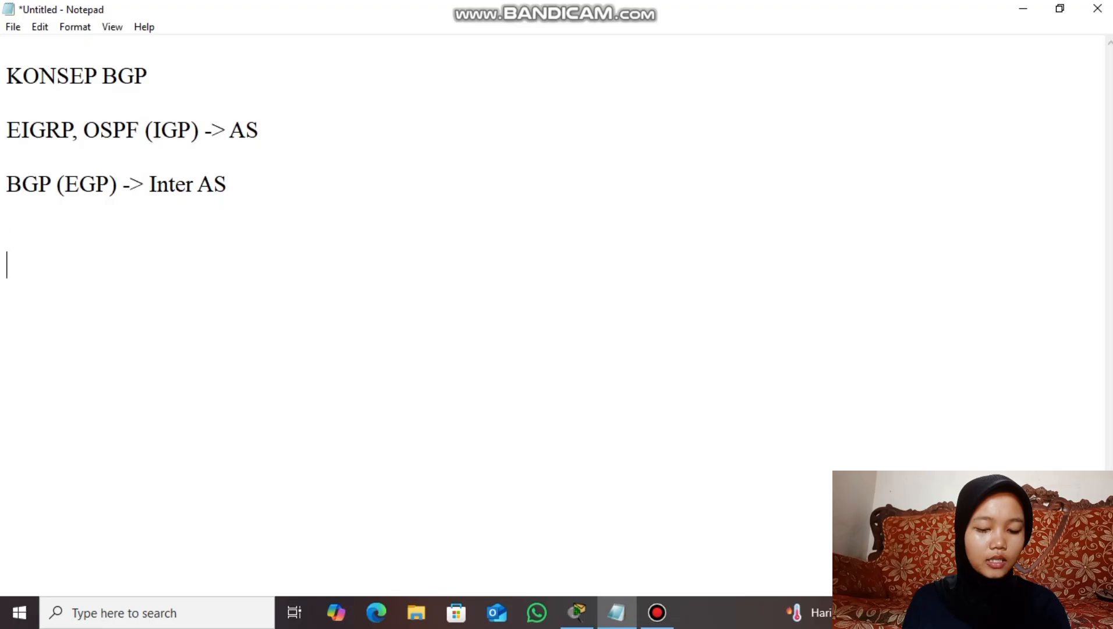
key("Return")
type("Google")
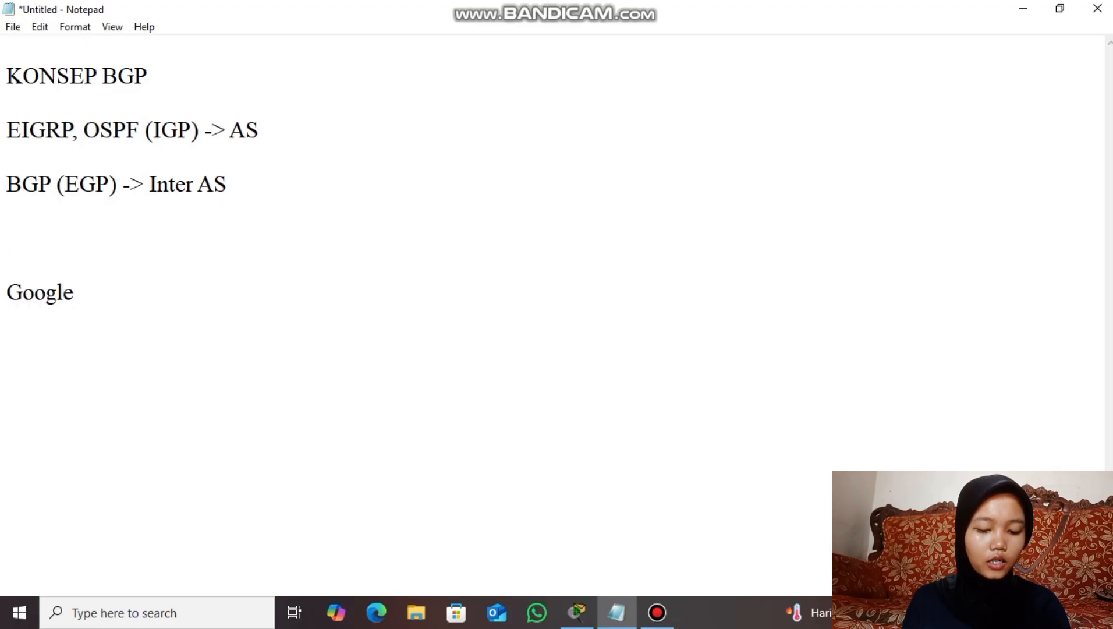
type(".com")
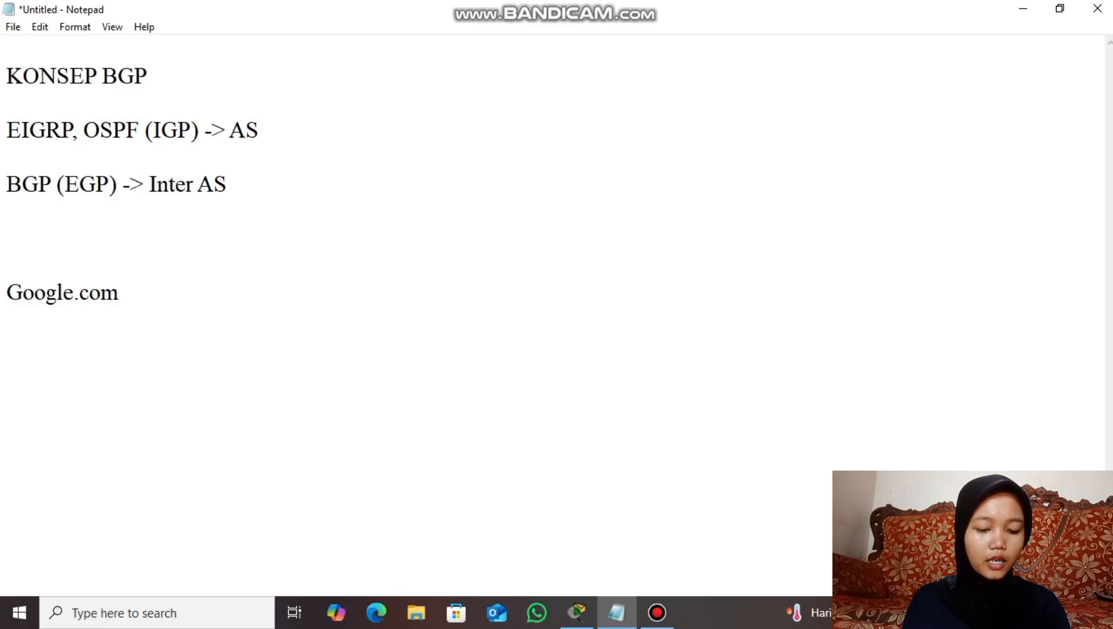
key("Return")
type(".... ,,,,")
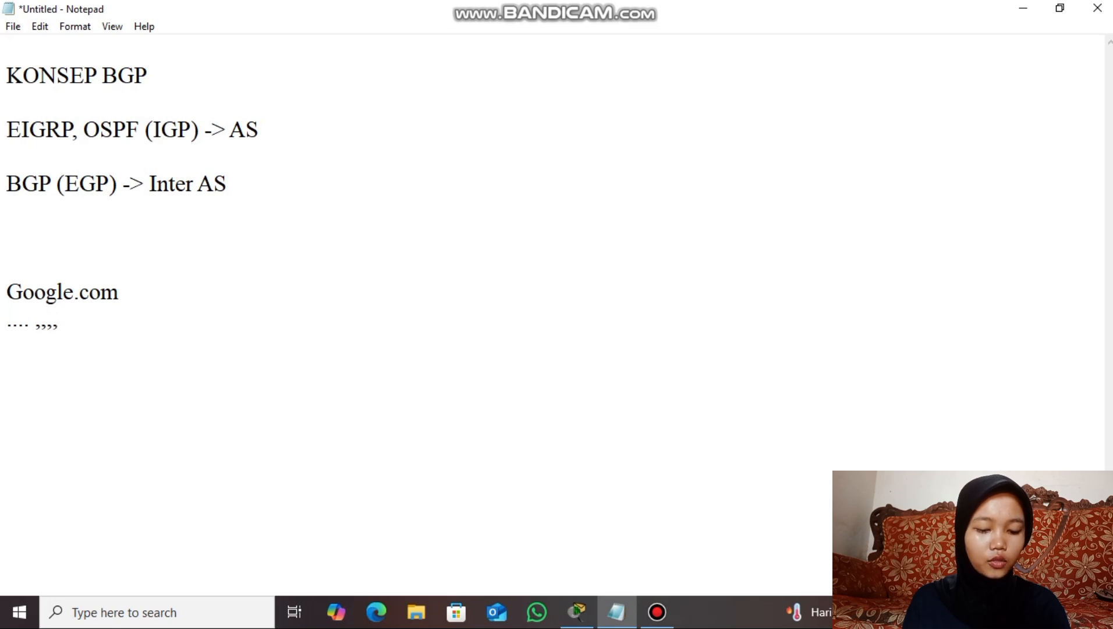
left_click(120, 292)
type("(100)")
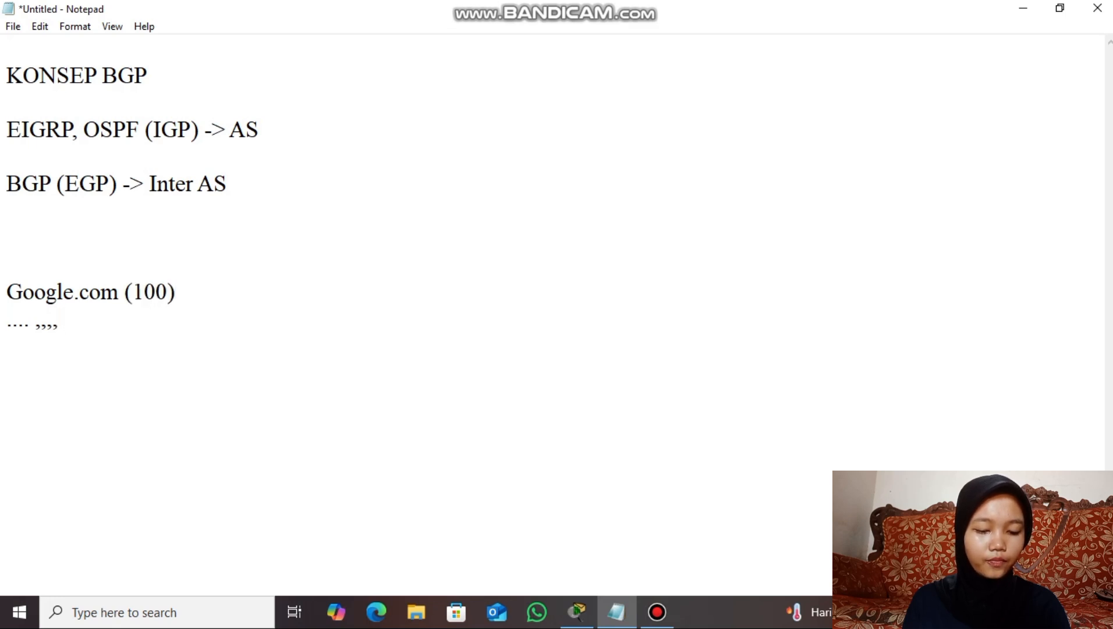
Add "Facebook.com (200)" further along the Google.com line, with ".... ,,,," underneath it
key("Tab")
key("Tab")
type("Facebook")
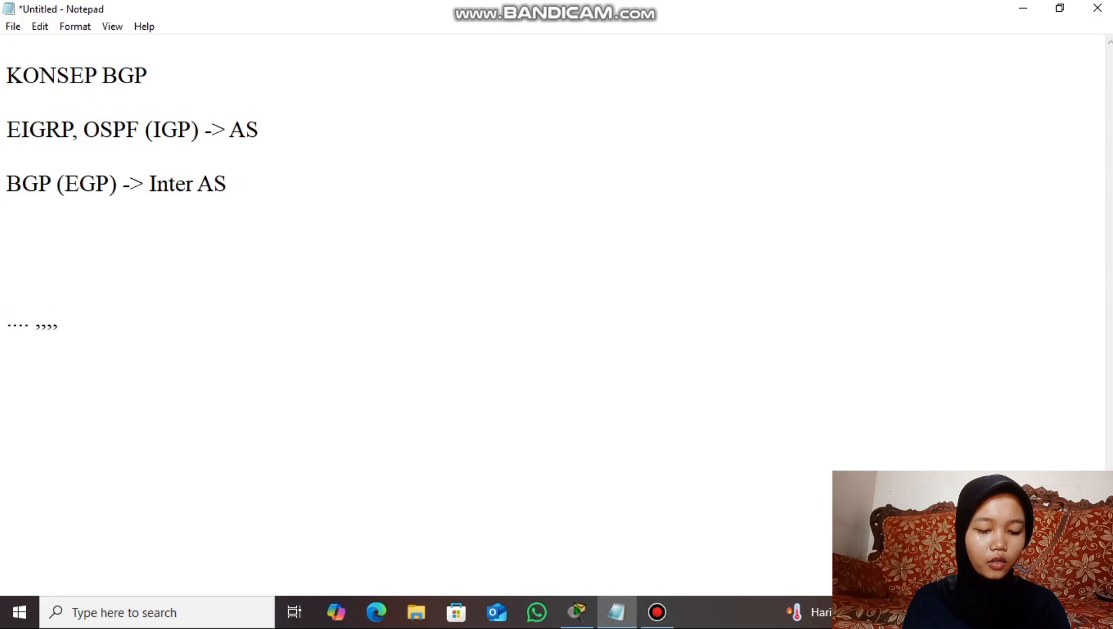
type(".com (100)                         Facebook.com")
key("Down")
type("....")
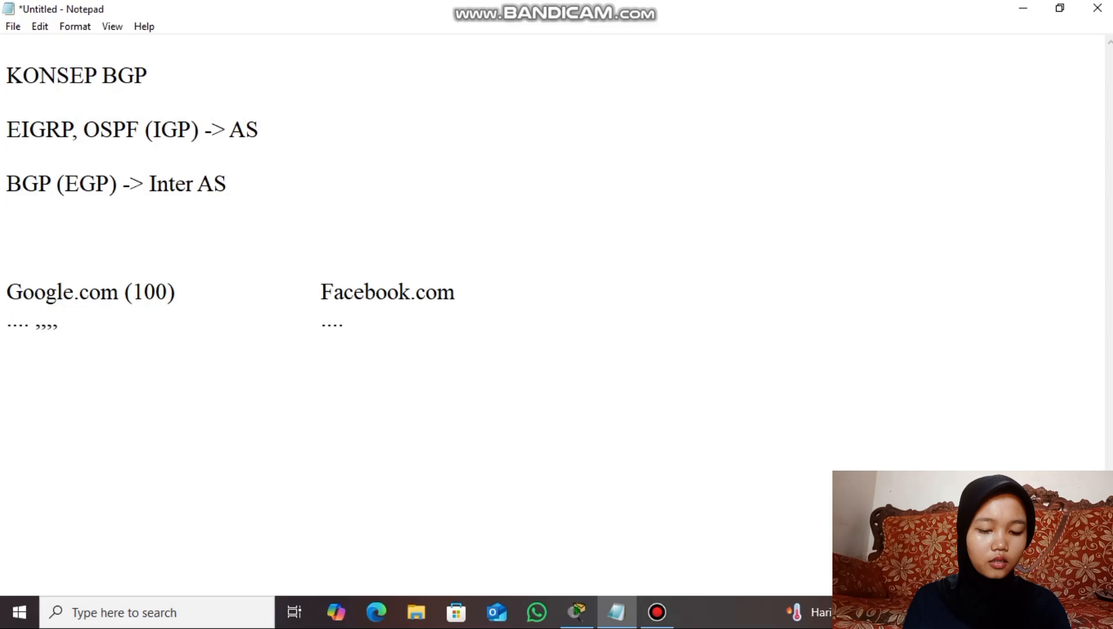
type(" ,,,,")
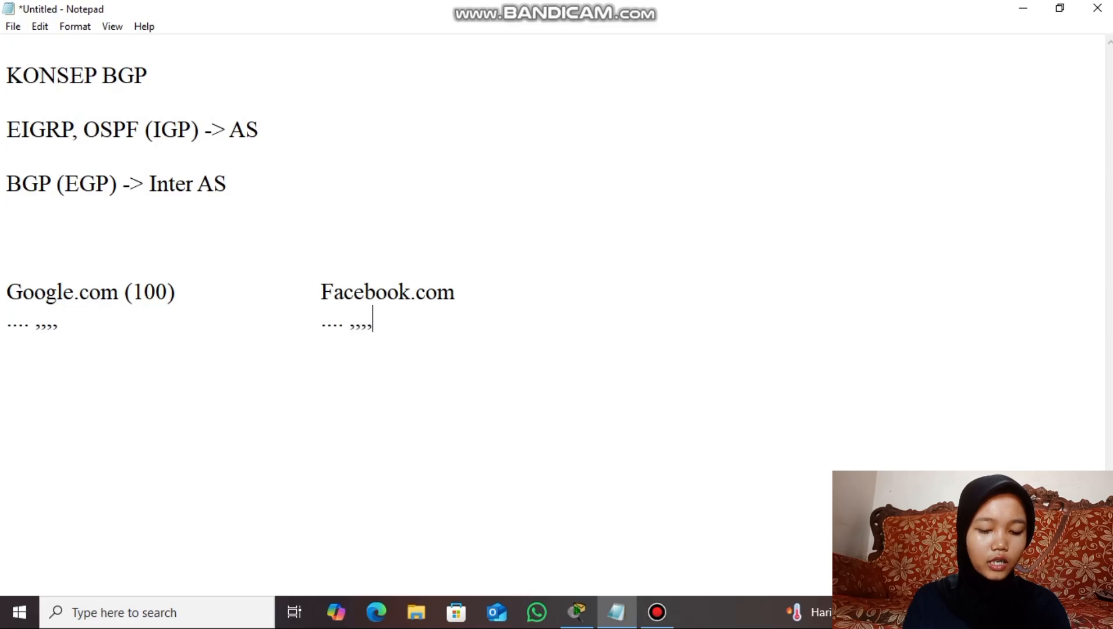
left_click(474, 293)
type("(200")
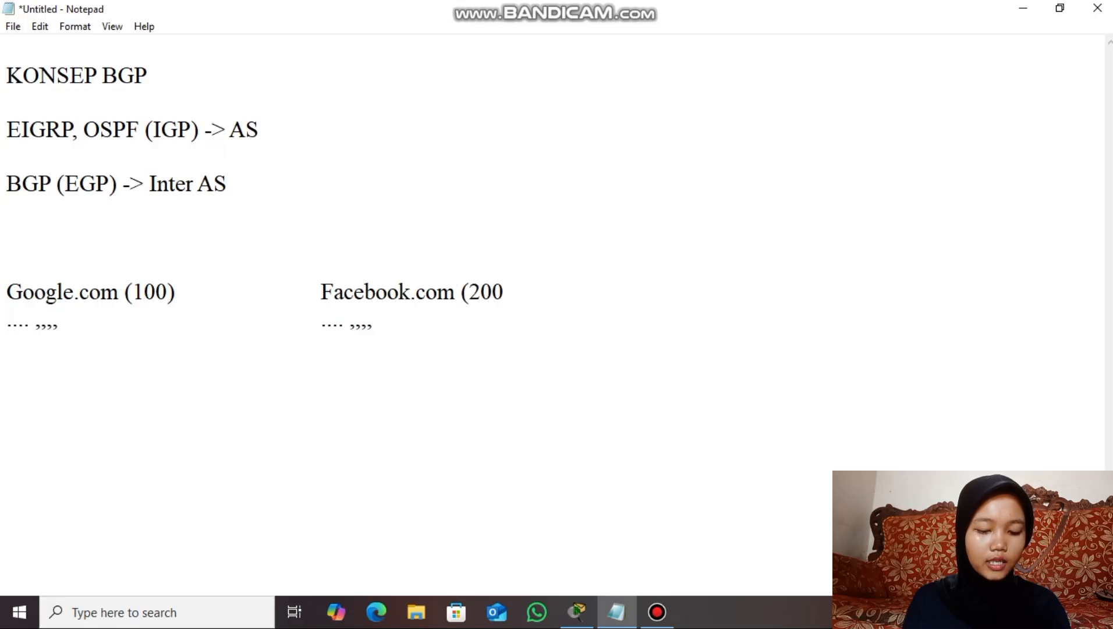
type(")")
Add "Twitter.com (300)" below and between the Google.com and Facebook.com entries, with ".... ,,,," underneath it
key("Down")
key("Down")
type("T")
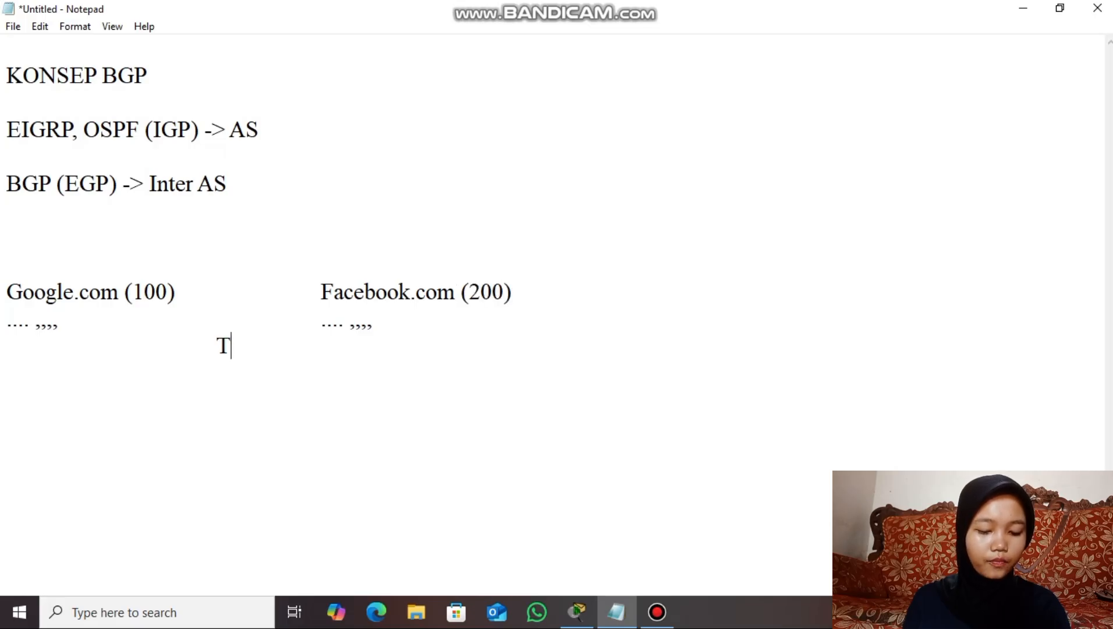
type("witter")
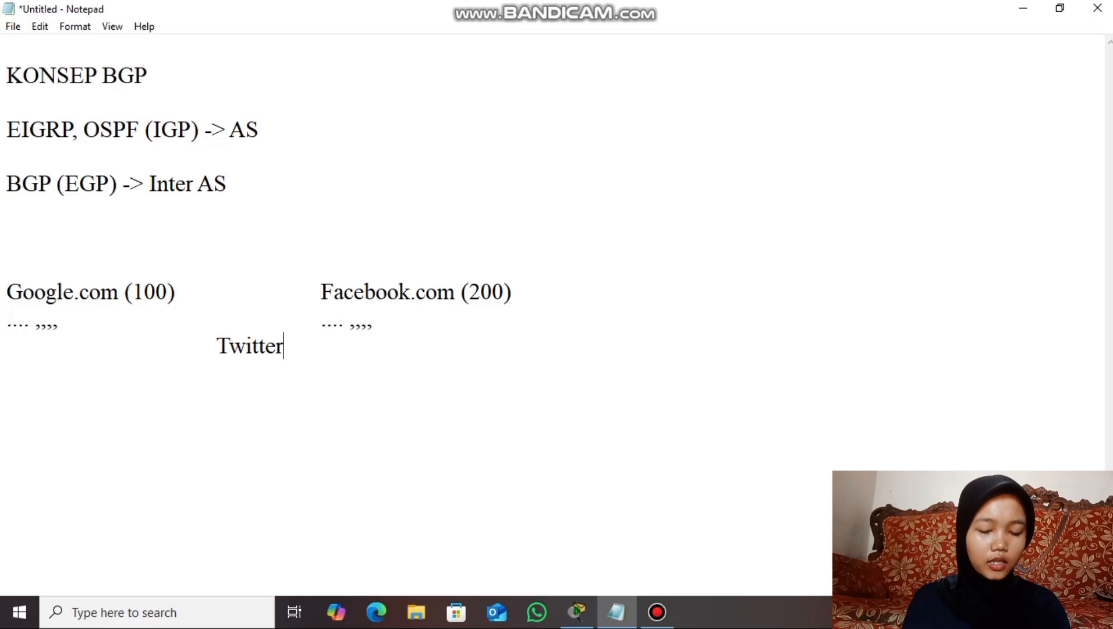
type(".com ")
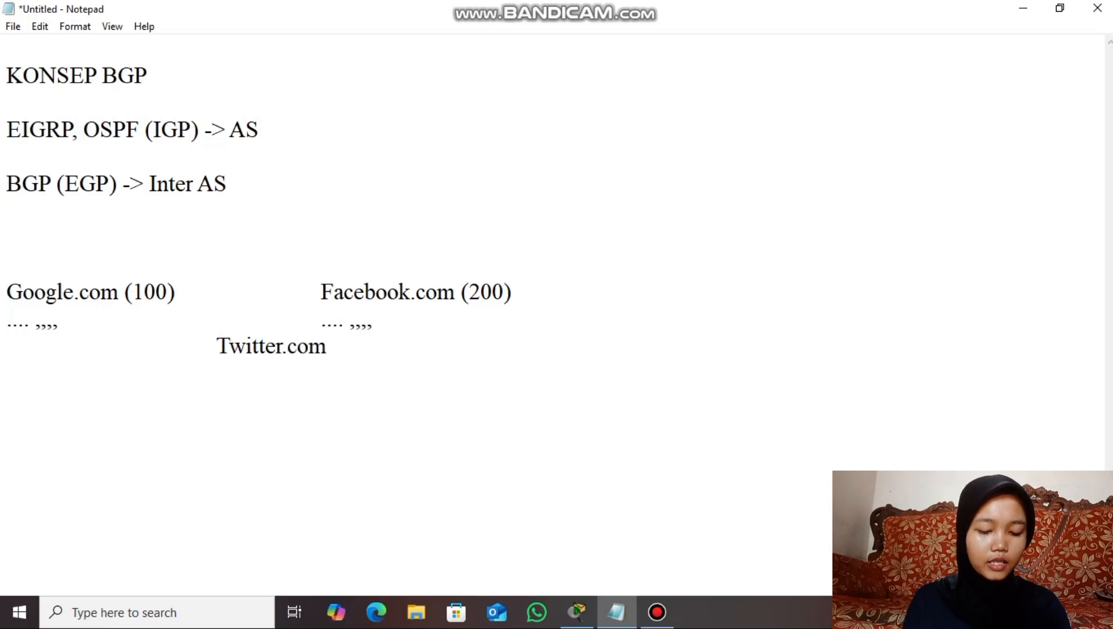
type("(300)")
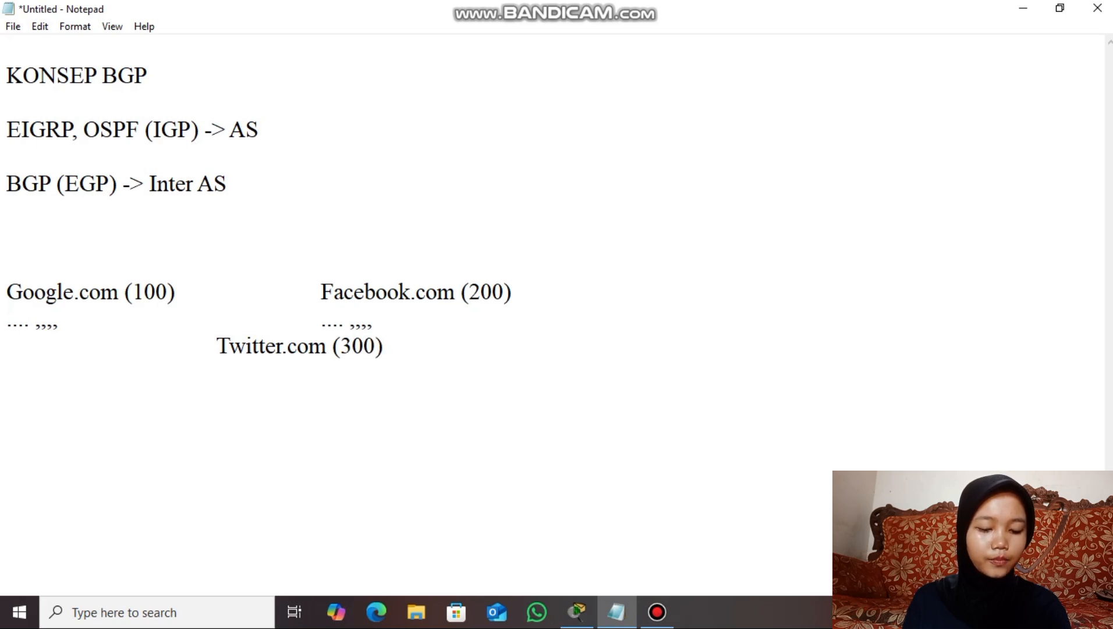
key("Return")
key("Tab")
key("Tab")
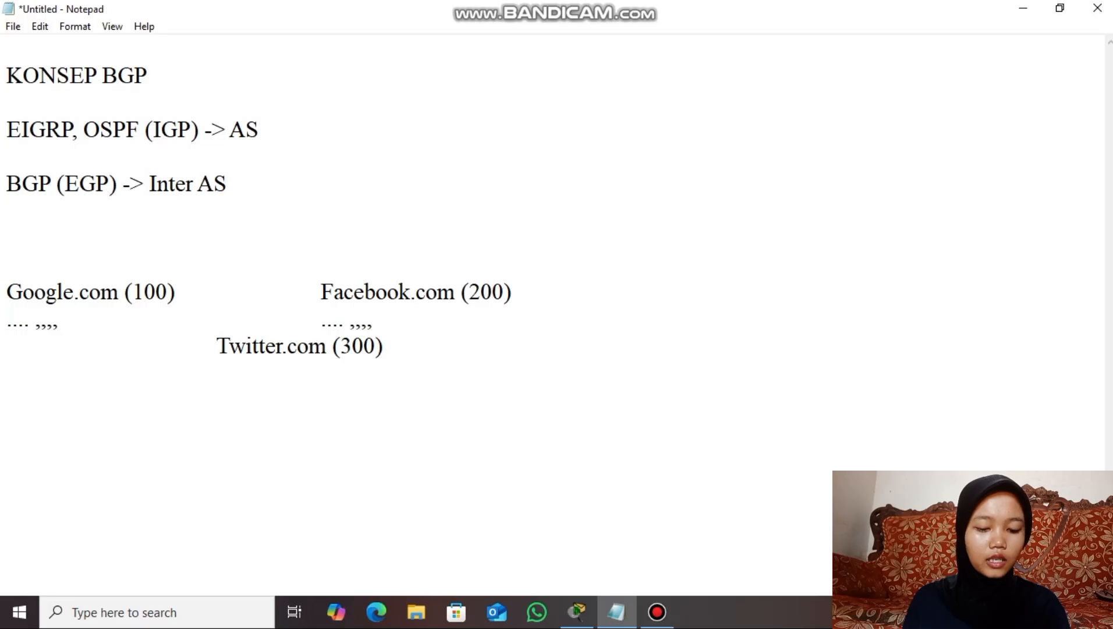
type(".... ")
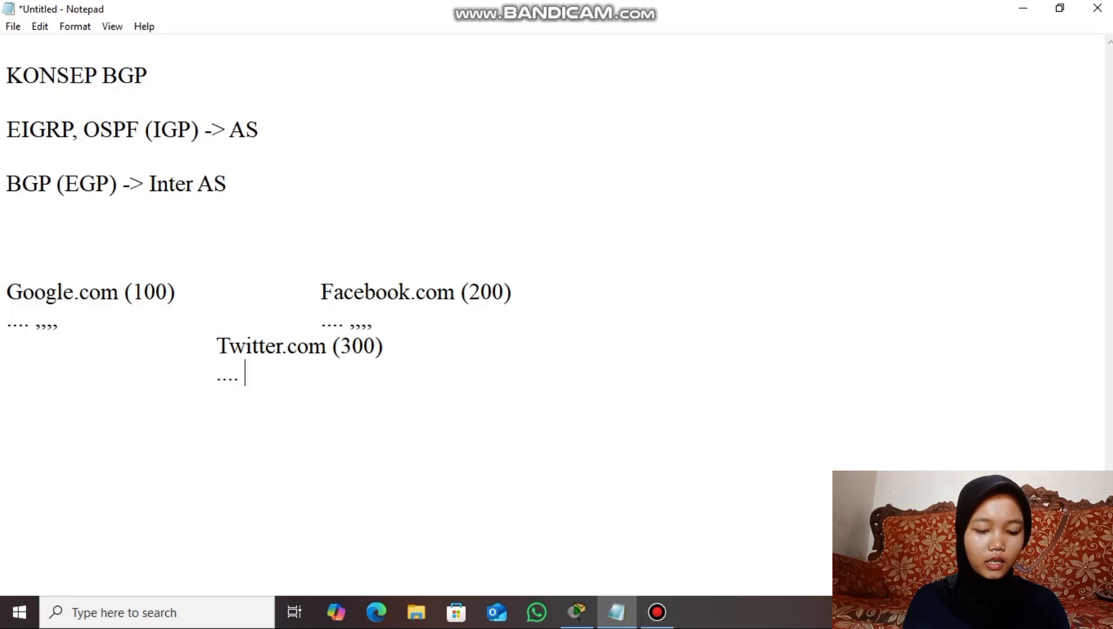
type(",,")
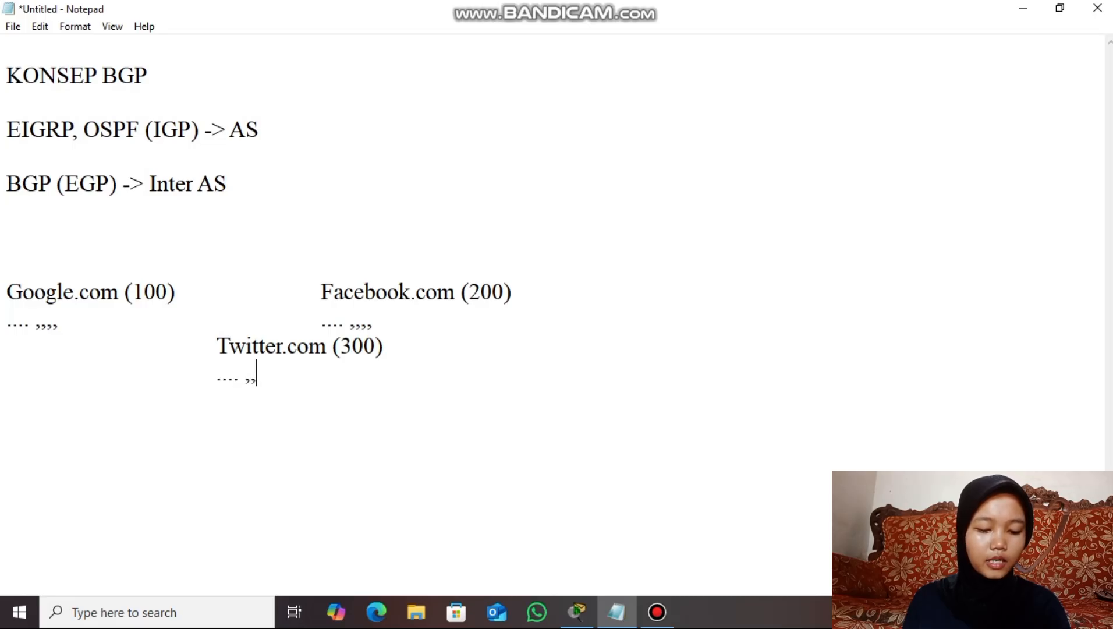
type(",,")
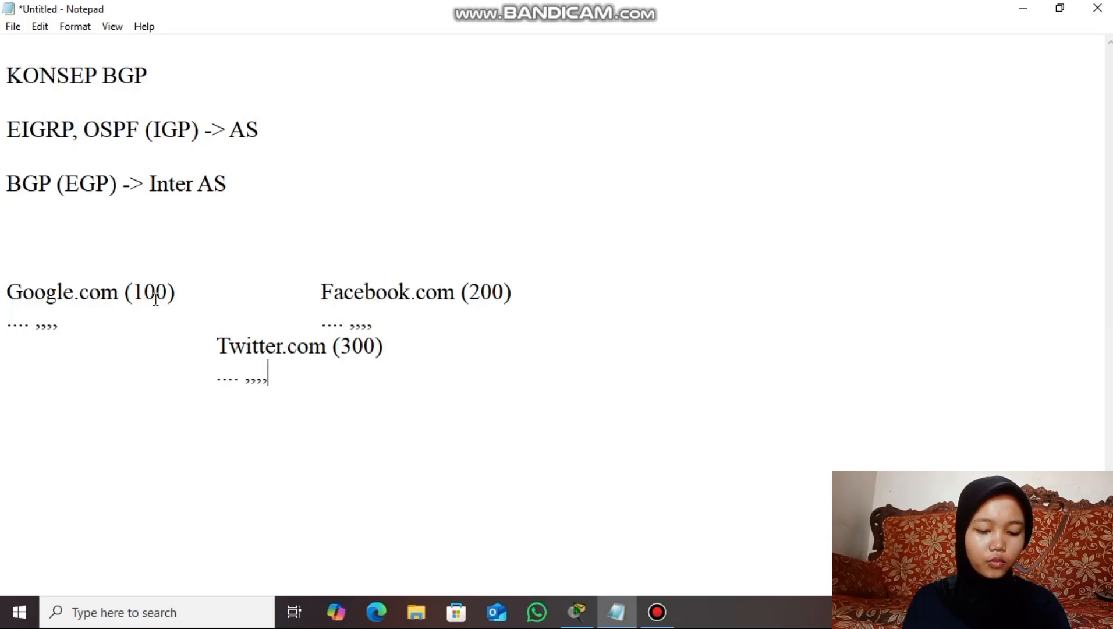
left_click_drag(2, 291, 377, 392)
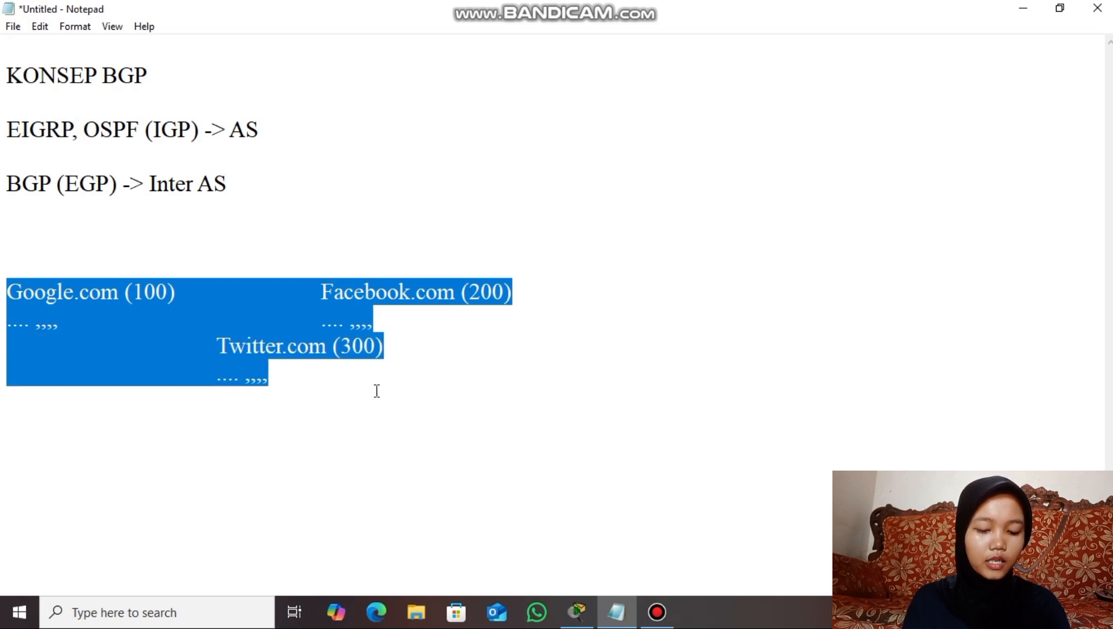
left_click(318, 361)
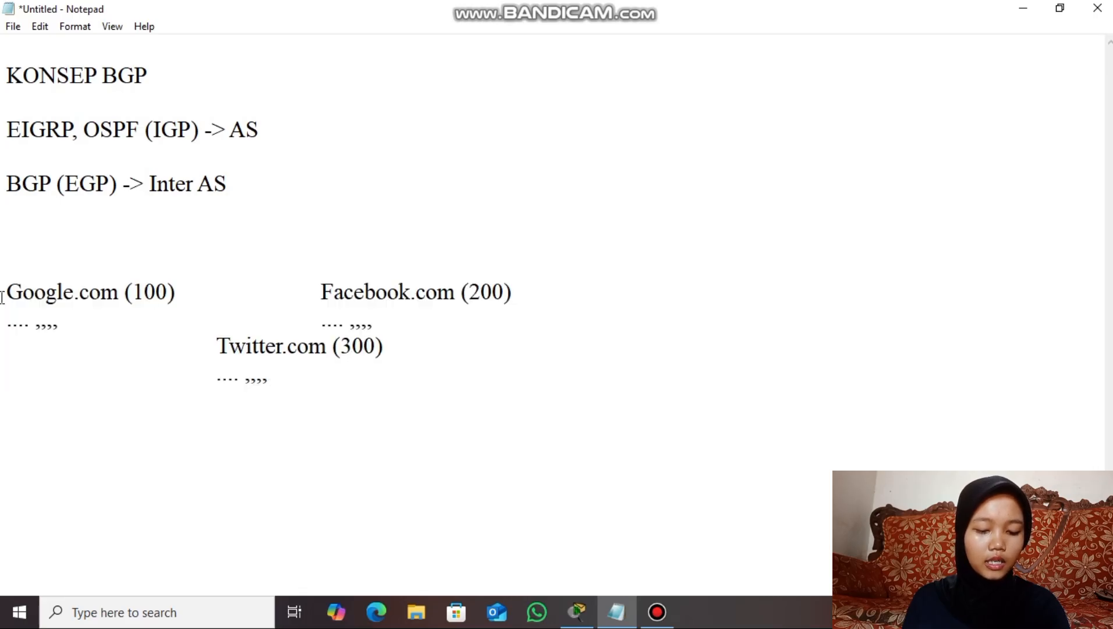
Switch to Chrome, open bgp.he.net and highlight the ISP's company name beside its AS number
left_click(702, 618)
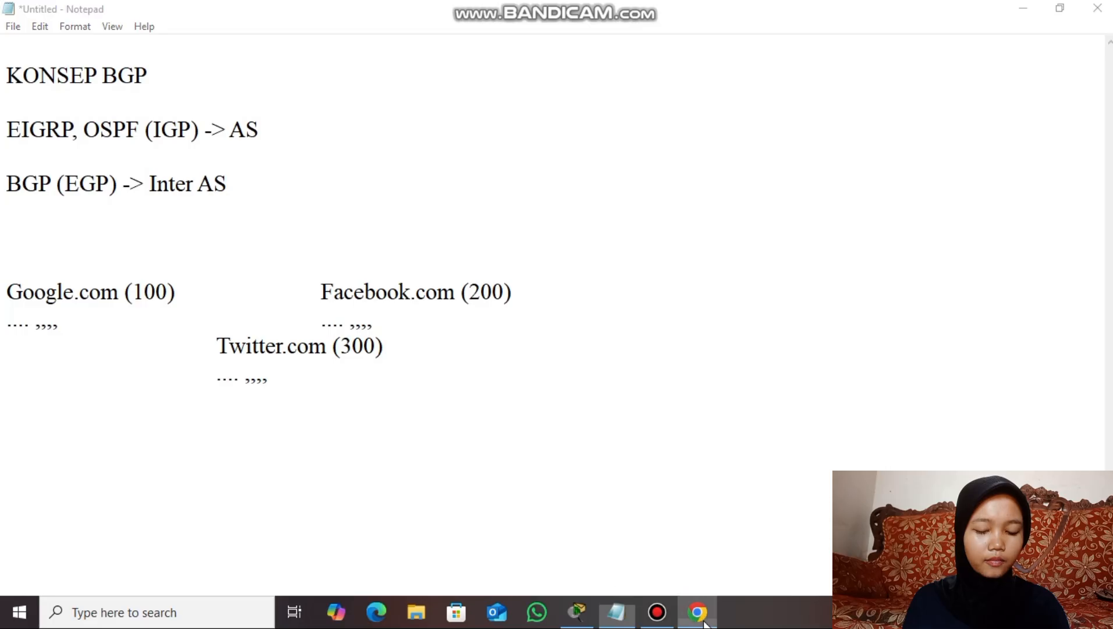
type("bgp.")
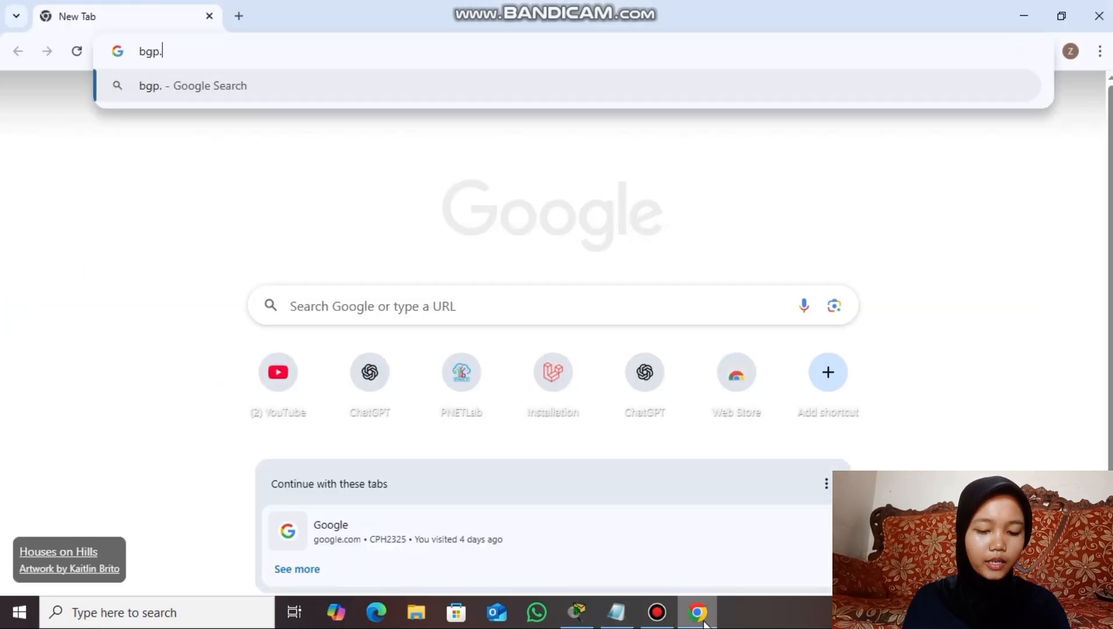
type("he")
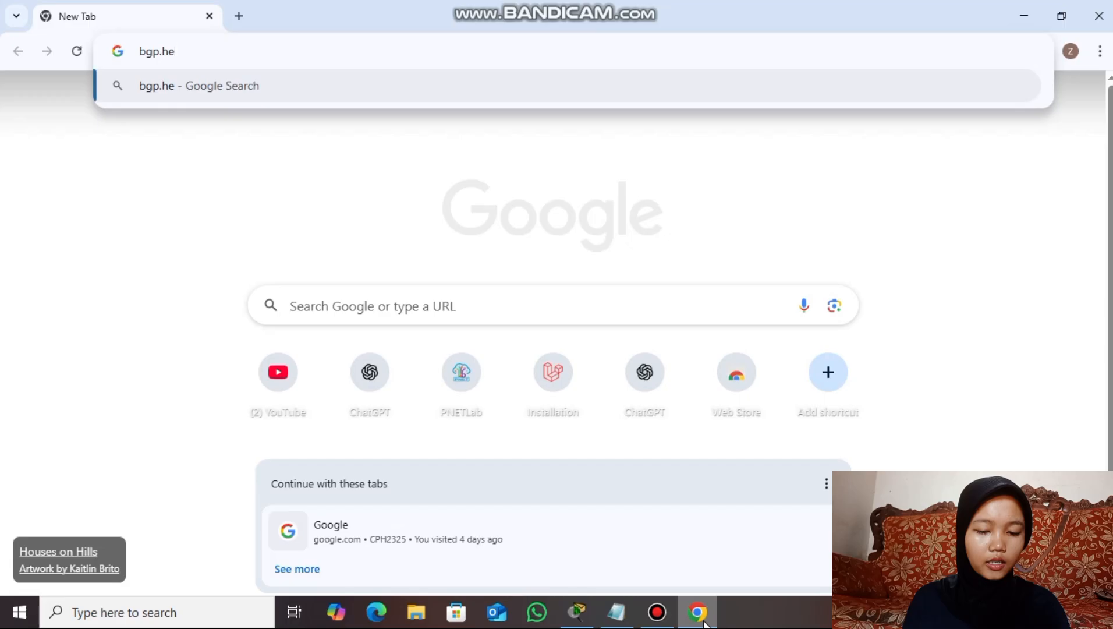
type(".net")
key("Return")
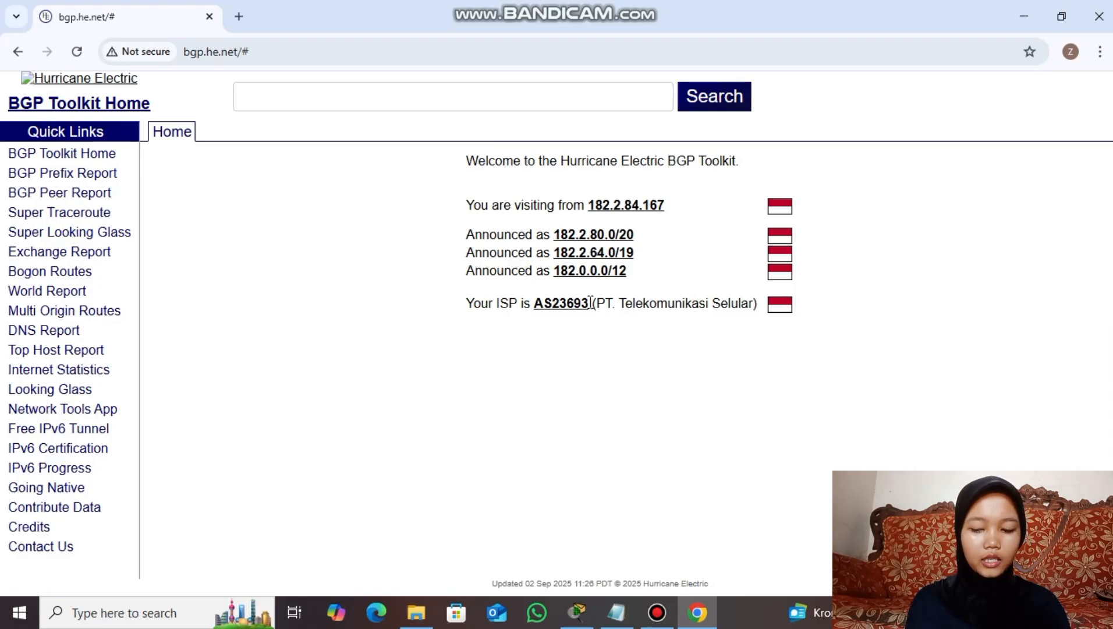
left_click_drag(589, 304, 759, 303)
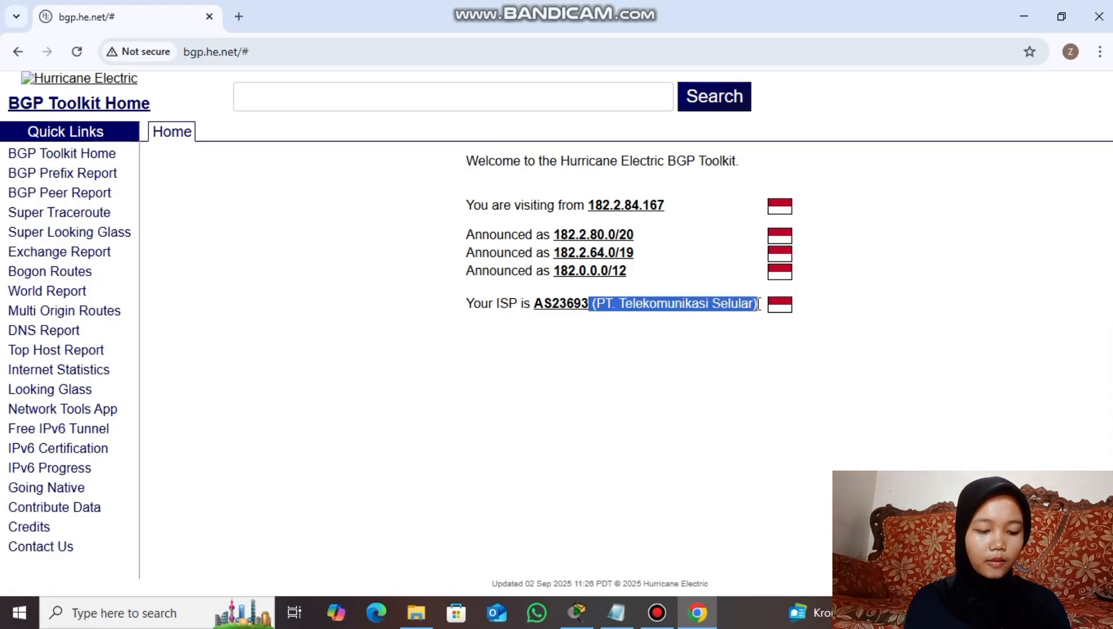
Open the details page of the ISP's autonomous system AS23693 and look over its AS information
left_click(585, 362)
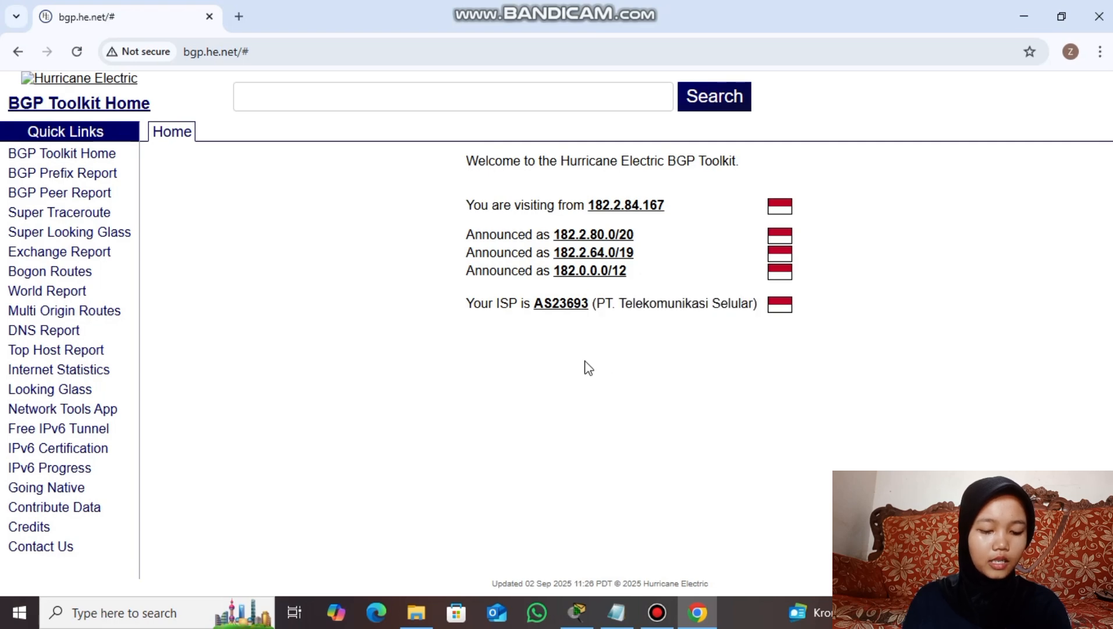
left_click(556, 305)
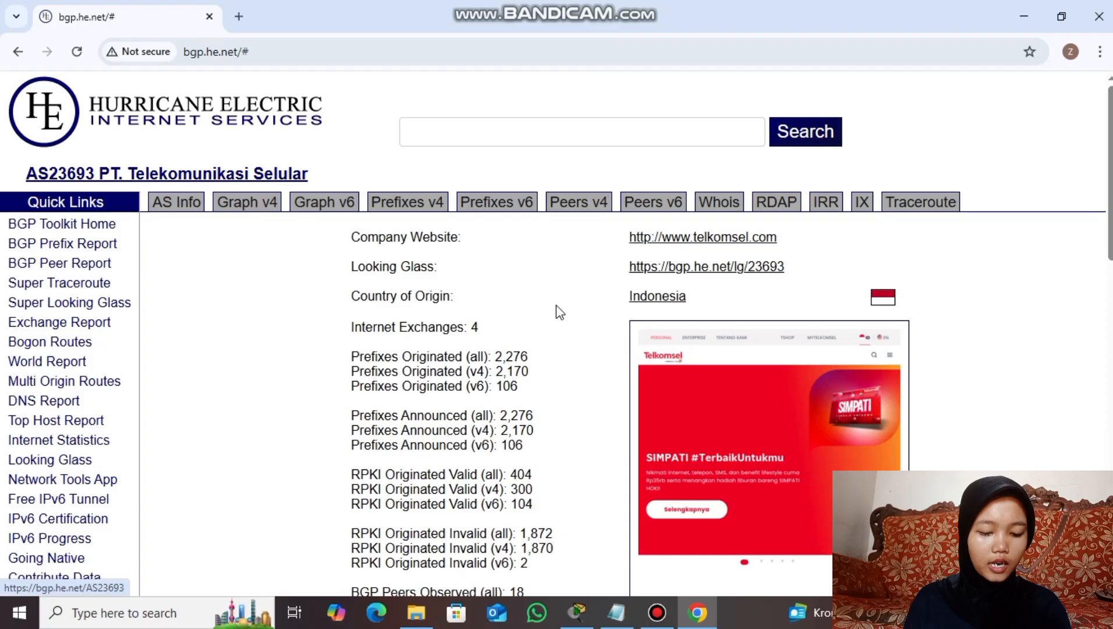
scroll(517, 271, "down", 1)
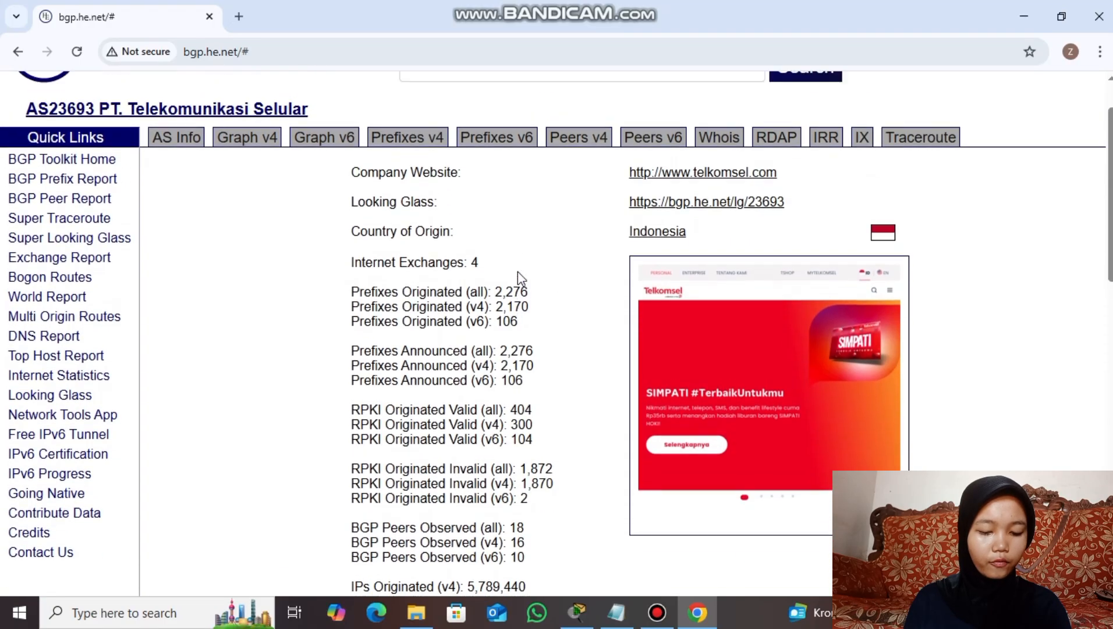
scroll(518, 271, "up", 1)
scroll(518, 272, "down", 3)
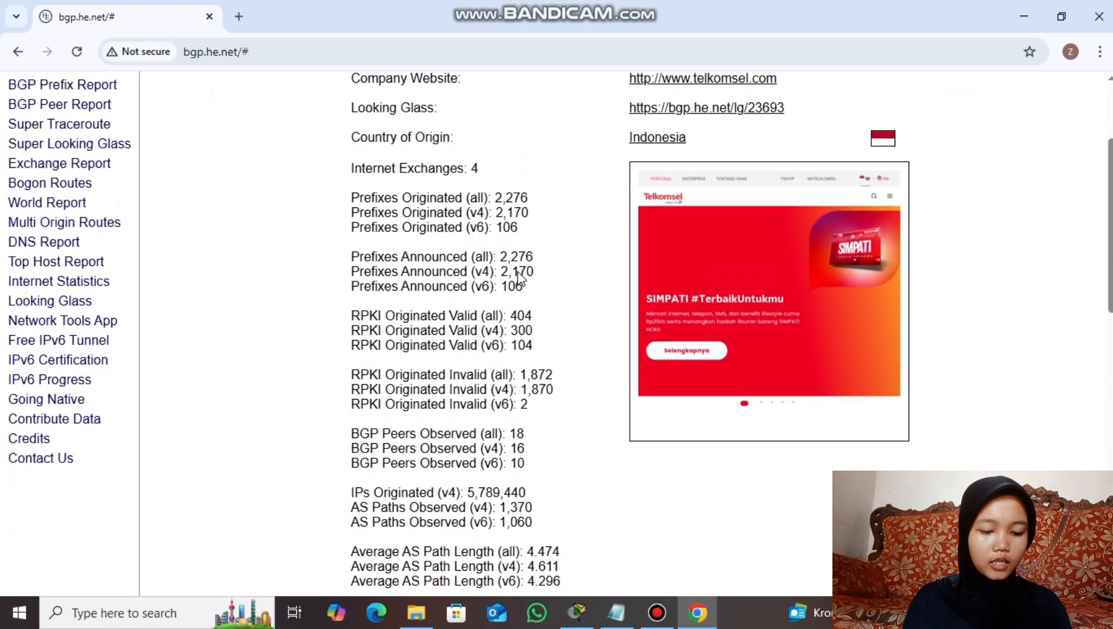
scroll(520, 278, "up", 3)
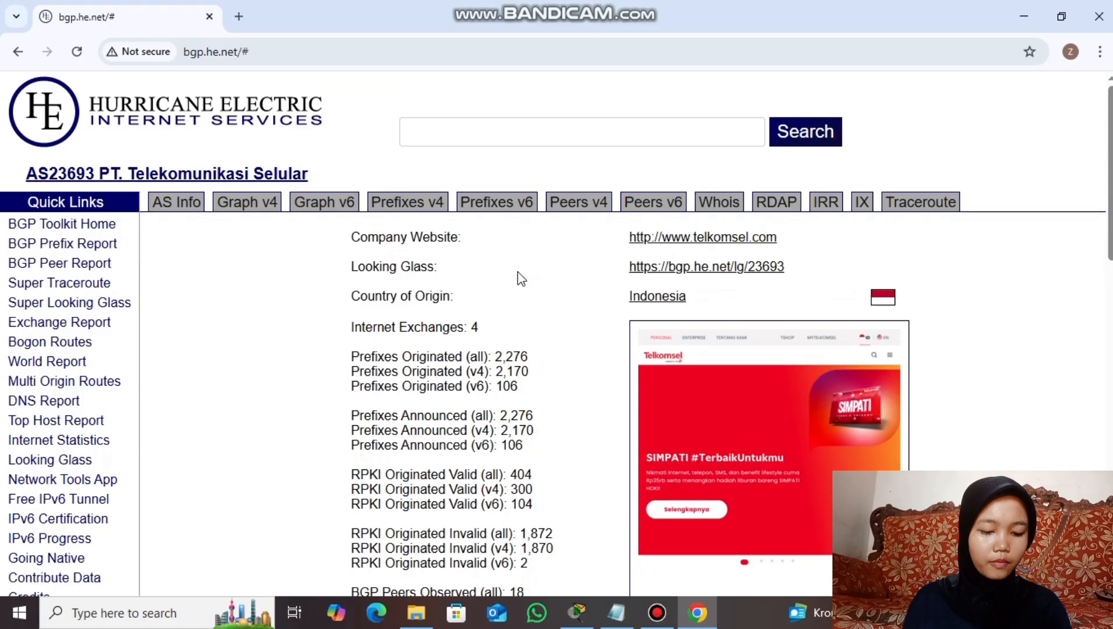
Show the IPv4 route propagation graph of AS23693 and examine the connections between the autonomous systems
left_click(256, 202)
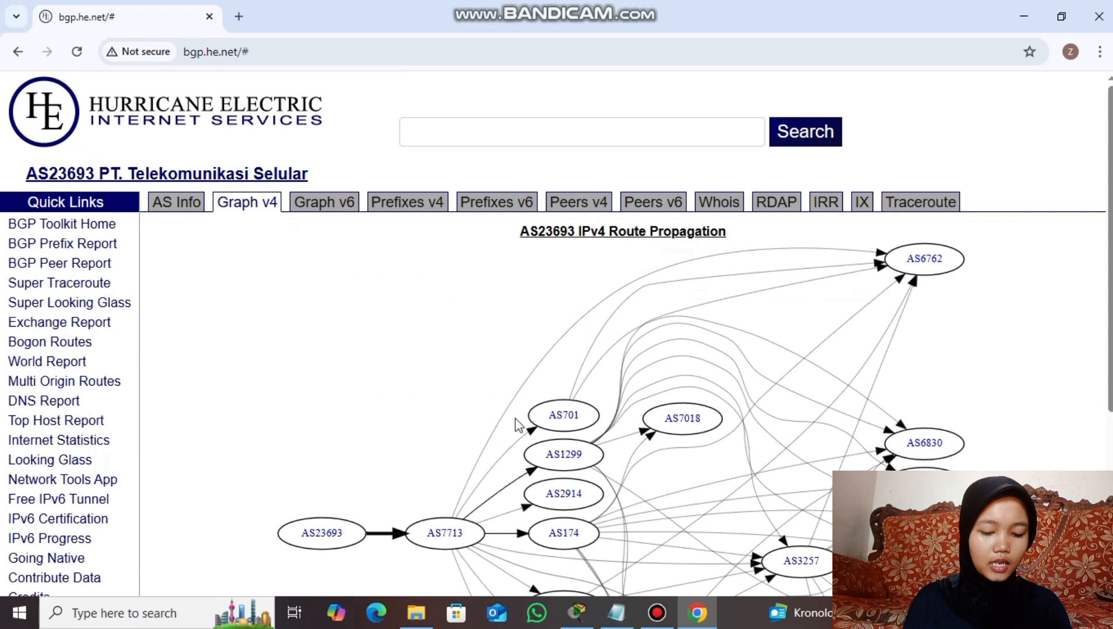
scroll(516, 420, "down", 3)
scroll(514, 425, "down", 1)
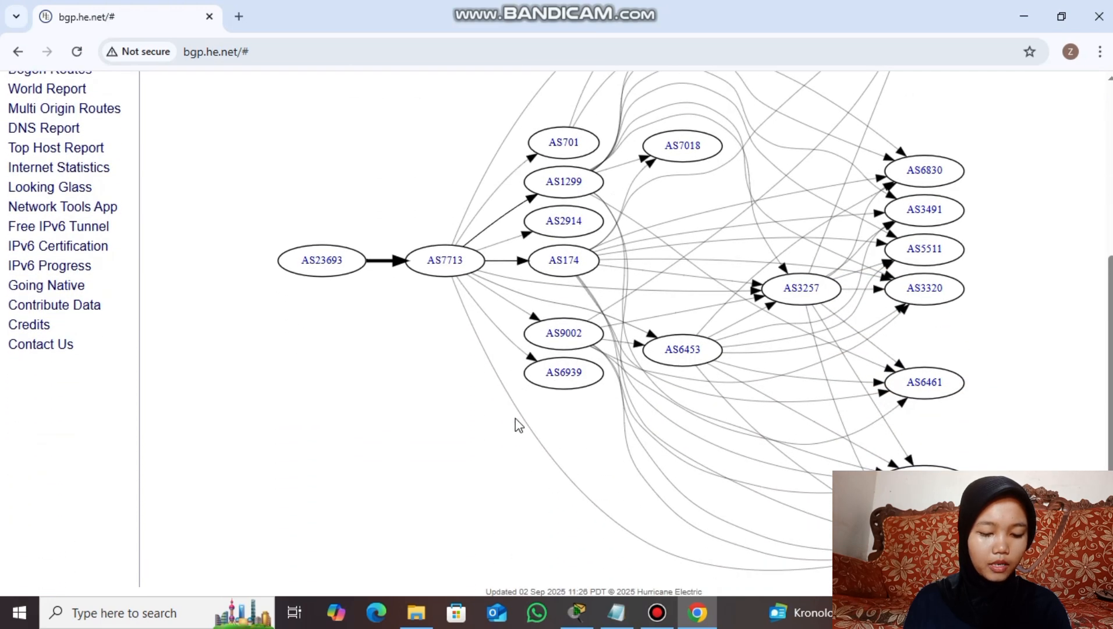
scroll(514, 418, "up", 3)
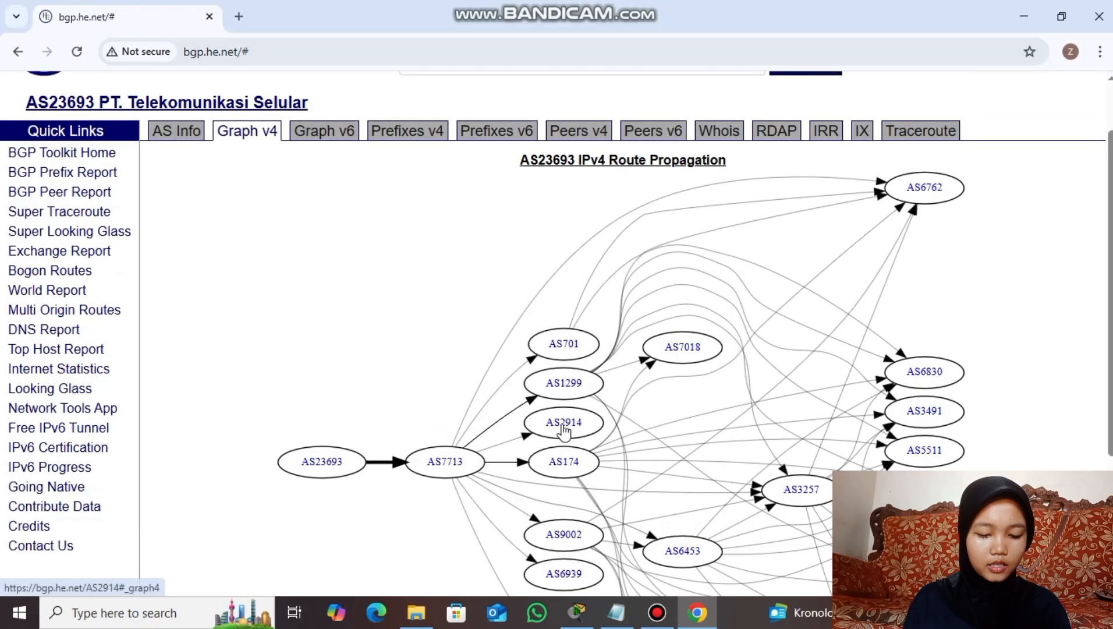
mouse_move(563, 431)
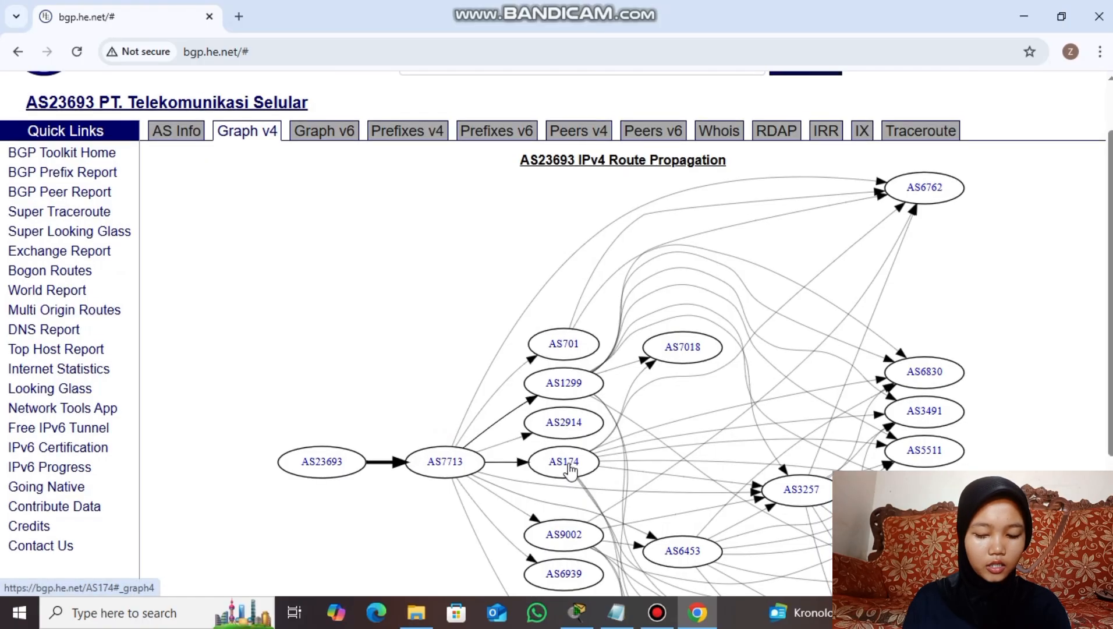
mouse_move(570, 470)
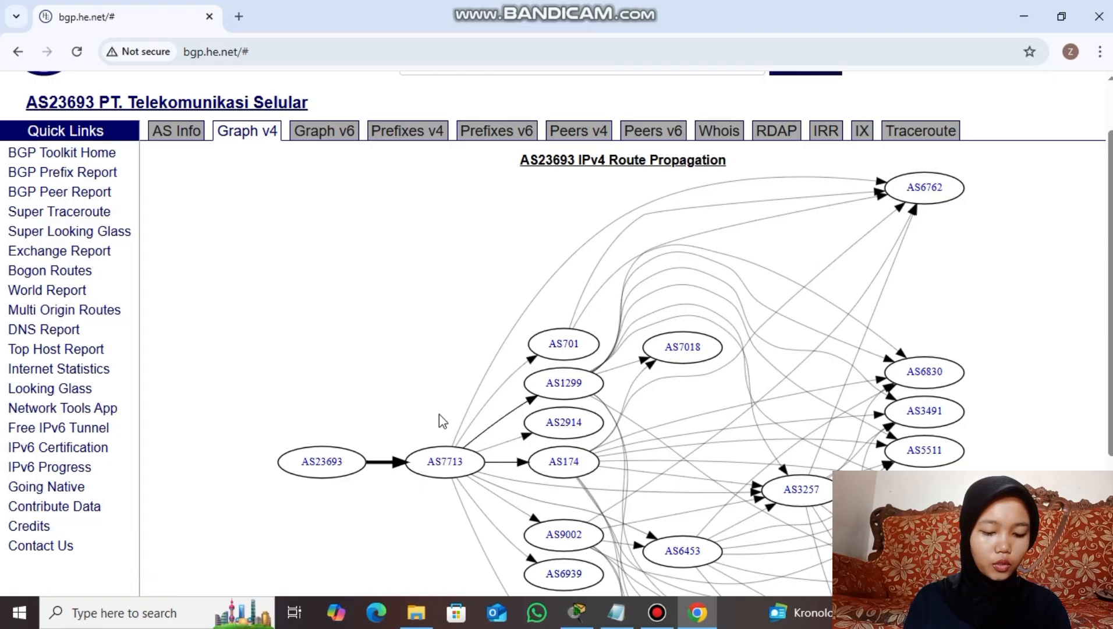
scroll(439, 414, "down", 4)
scroll(439, 414, "up", 4)
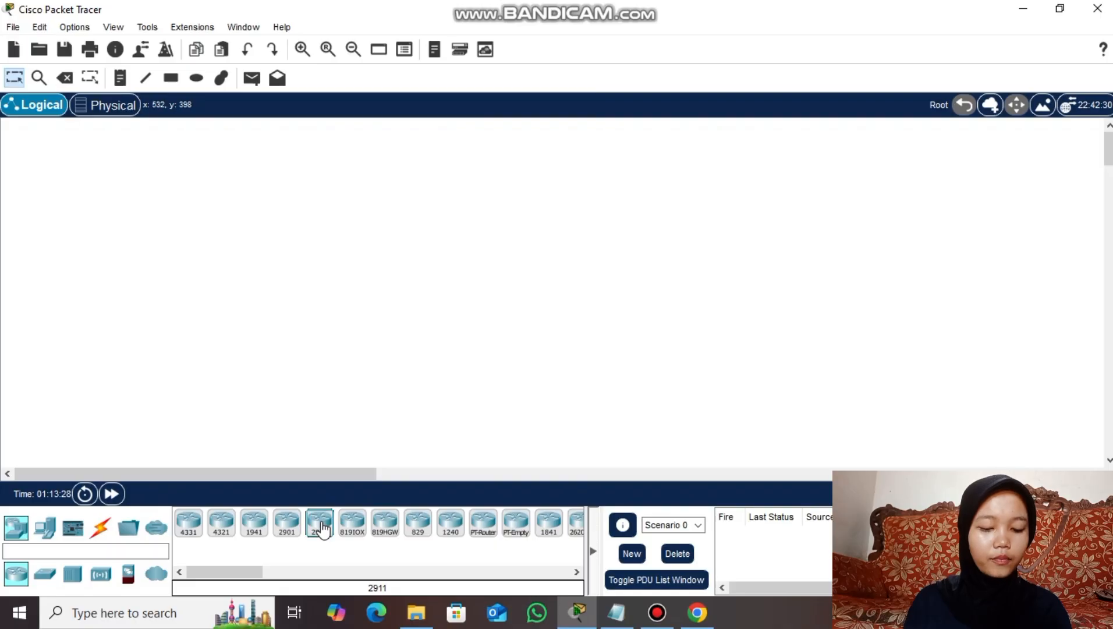
Switch to Cisco Packet Tracer and place two 2911 routers side by side in the logical workspace
left_click(320, 527)
left_click(346, 256)
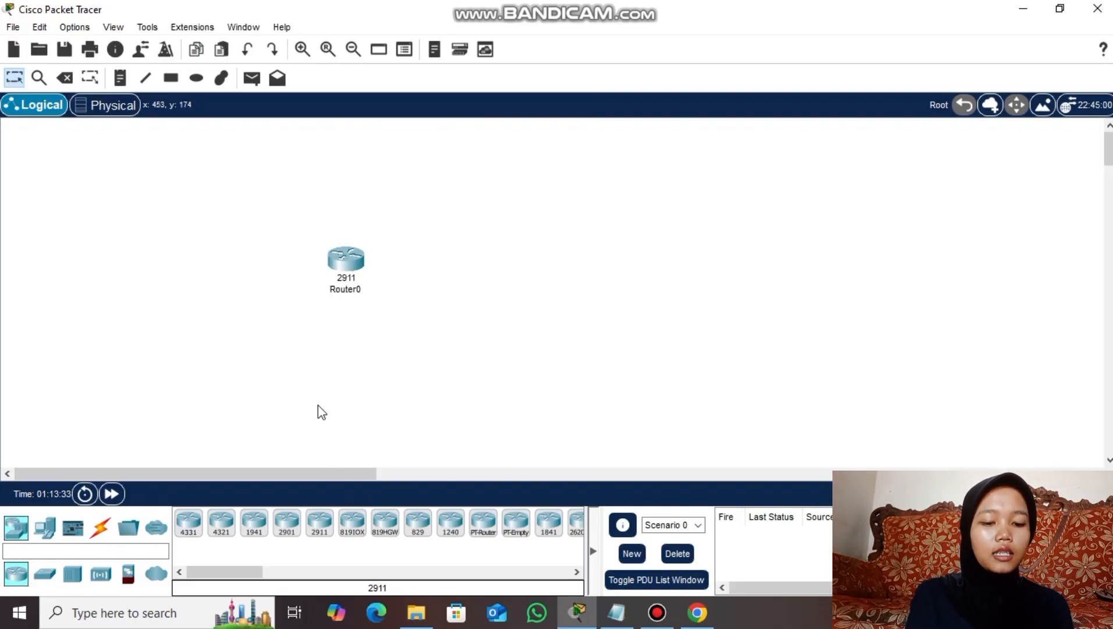
left_click(319, 524)
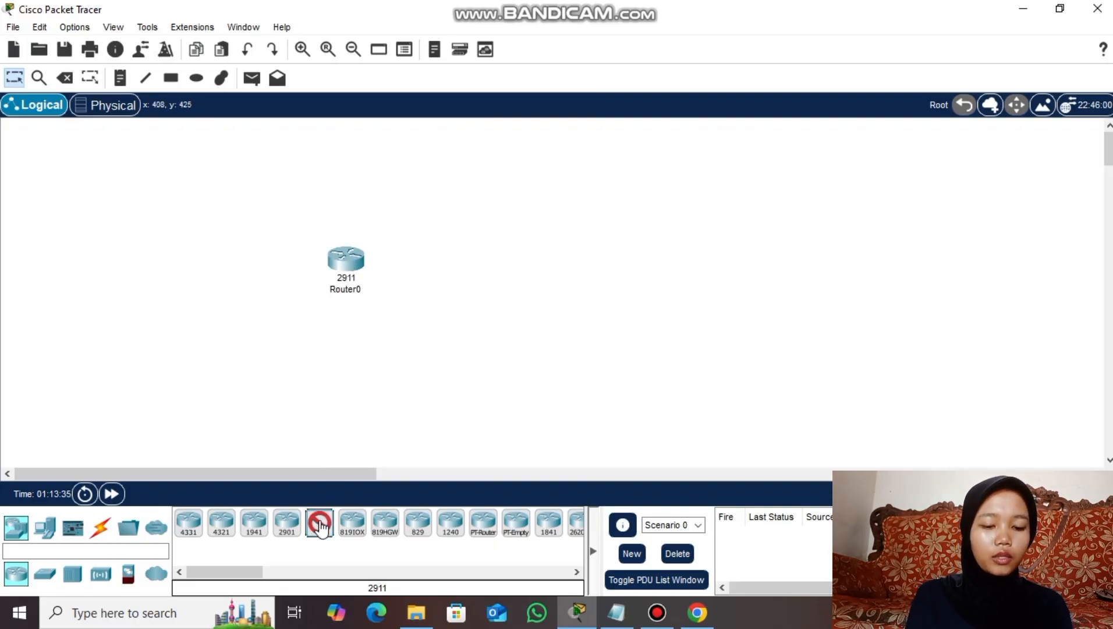
left_click(520, 261)
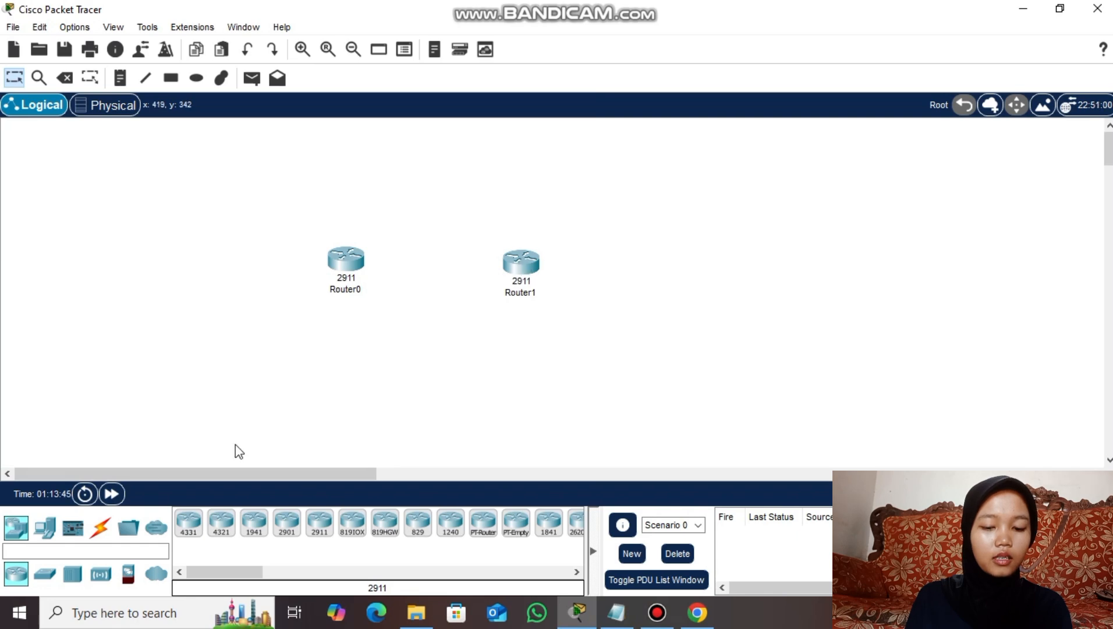
Place two PC-PT end devices in the workspace, one below each router
left_click(45, 527)
left_click(189, 531)
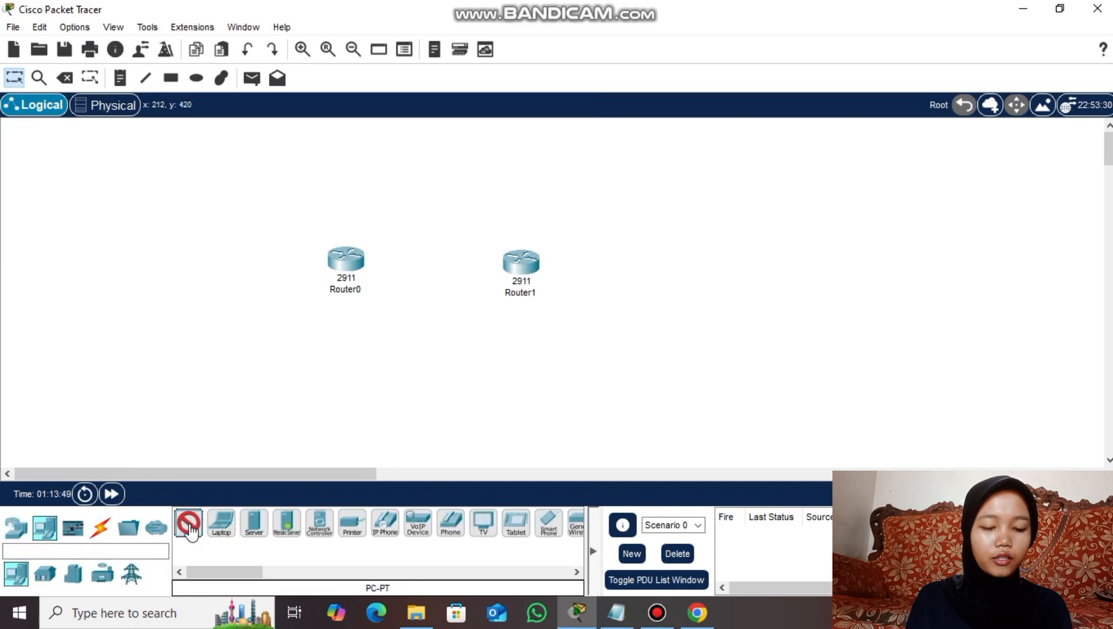
left_click(189, 527)
left_click(188, 527)
left_click(353, 370)
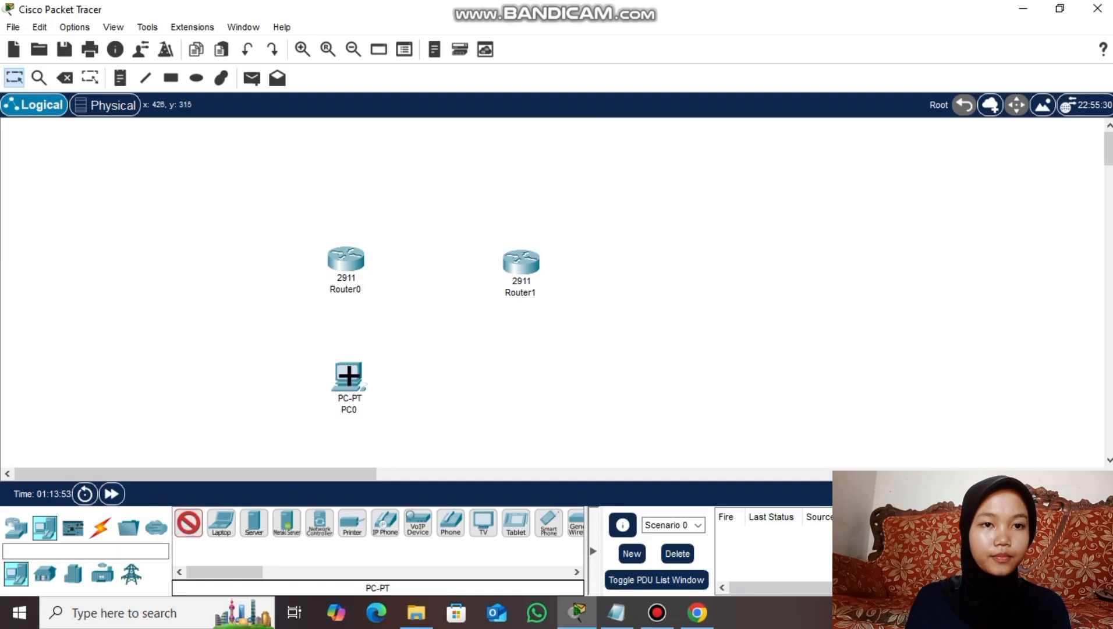
left_click(527, 354)
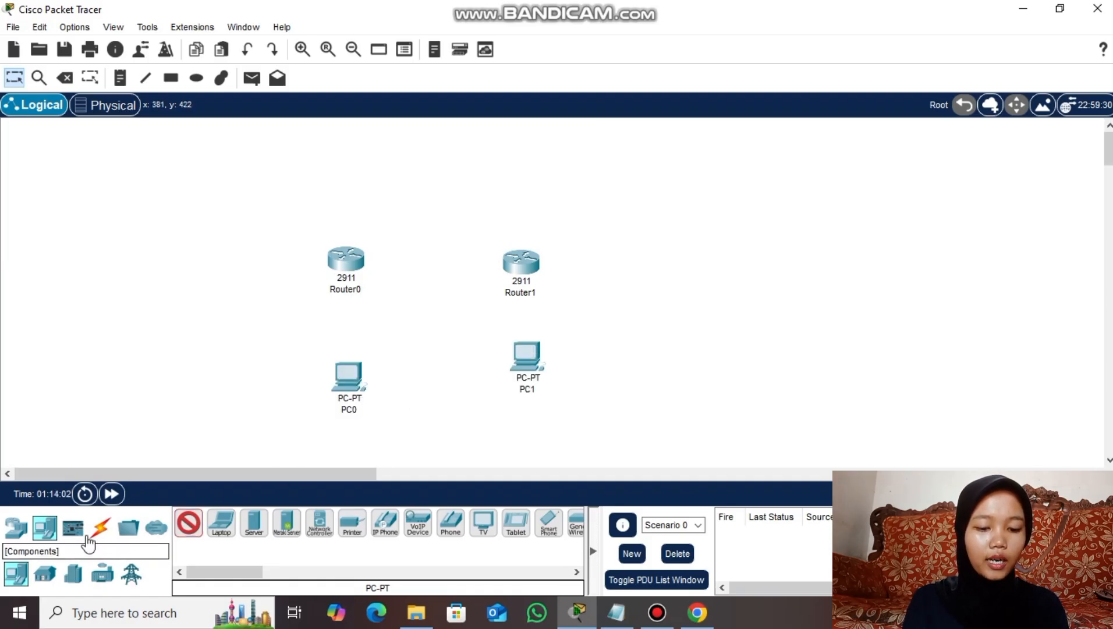
Link the two routers to each other with an automatically chosen connection type
left_click(104, 530)
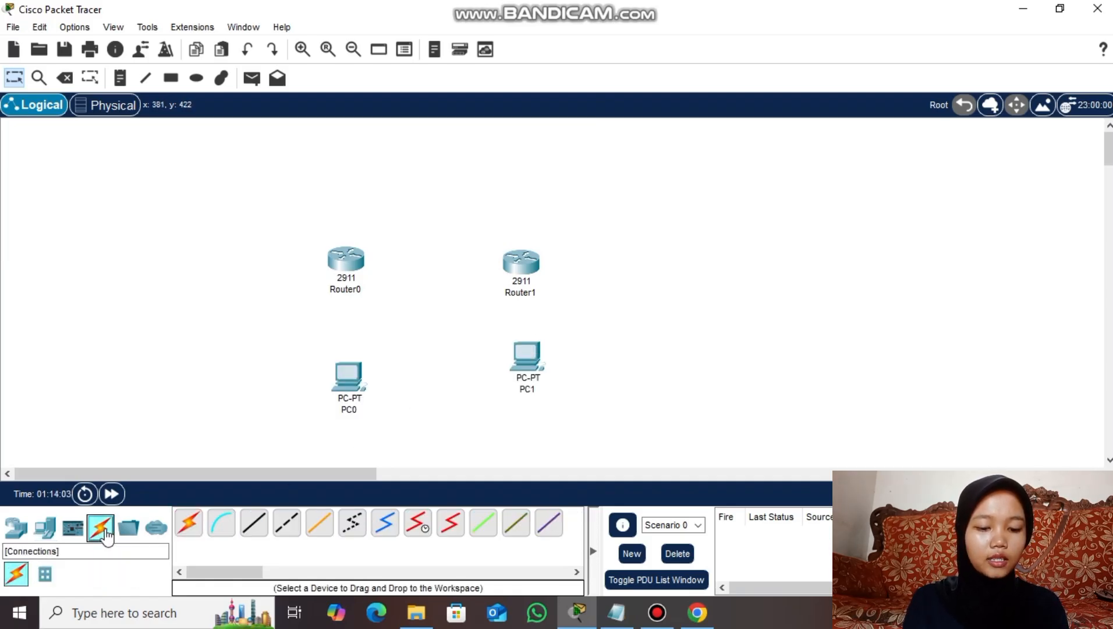
left_click(188, 524)
left_click(344, 262)
left_click(518, 261)
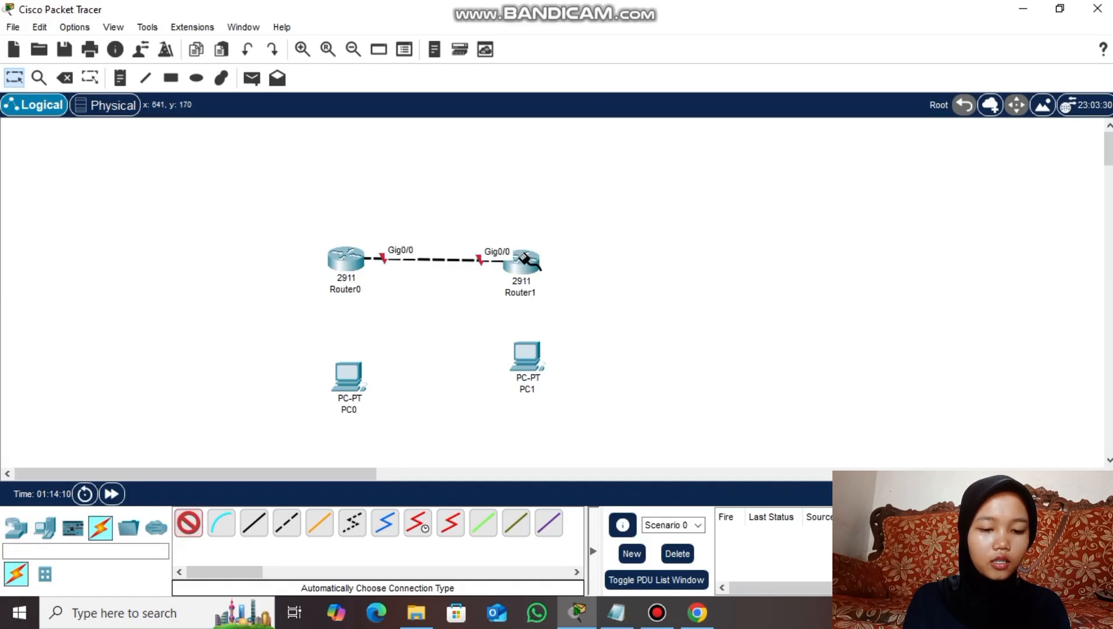
Connect each router to the PC below it with automatically chosen cables, and leave the connection tool
left_click(346, 261)
left_click(335, 377)
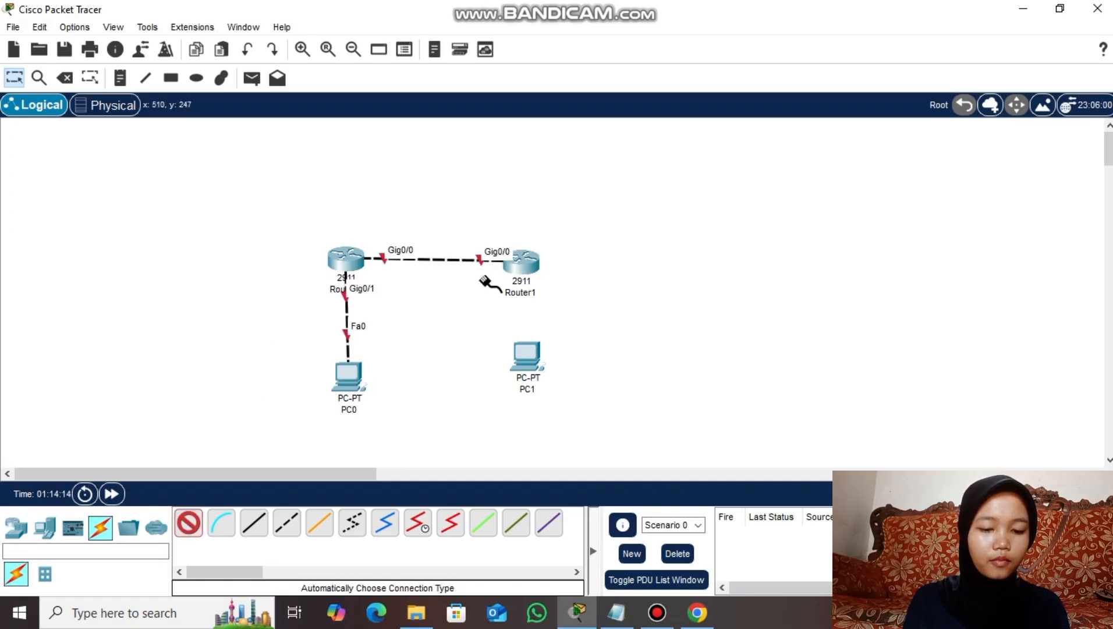
left_click(523, 265)
left_click(526, 359)
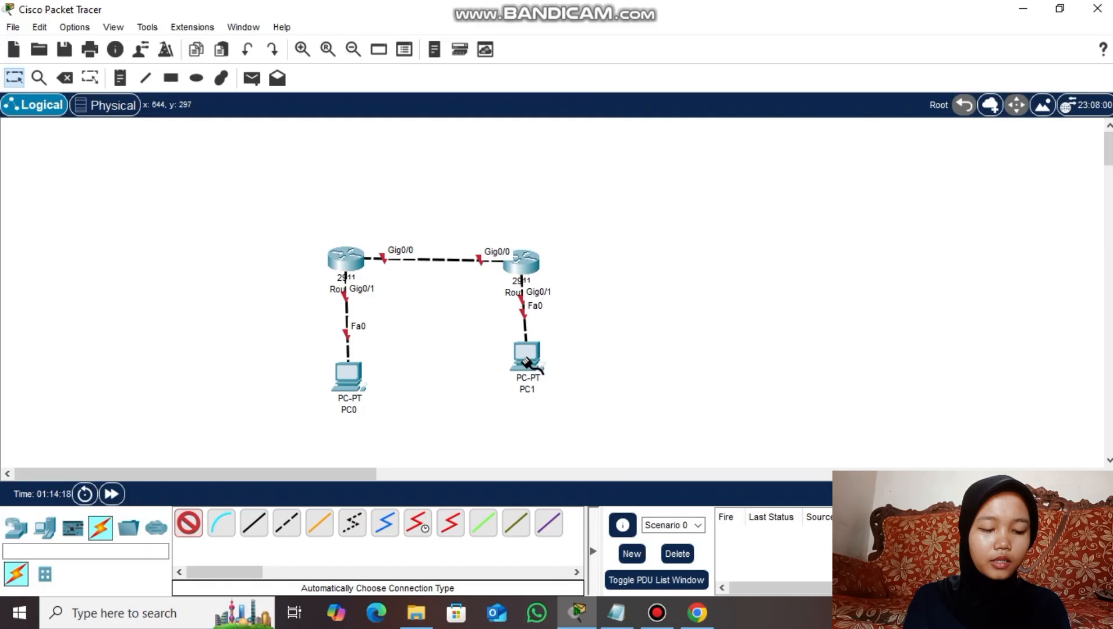
left_click(193, 523)
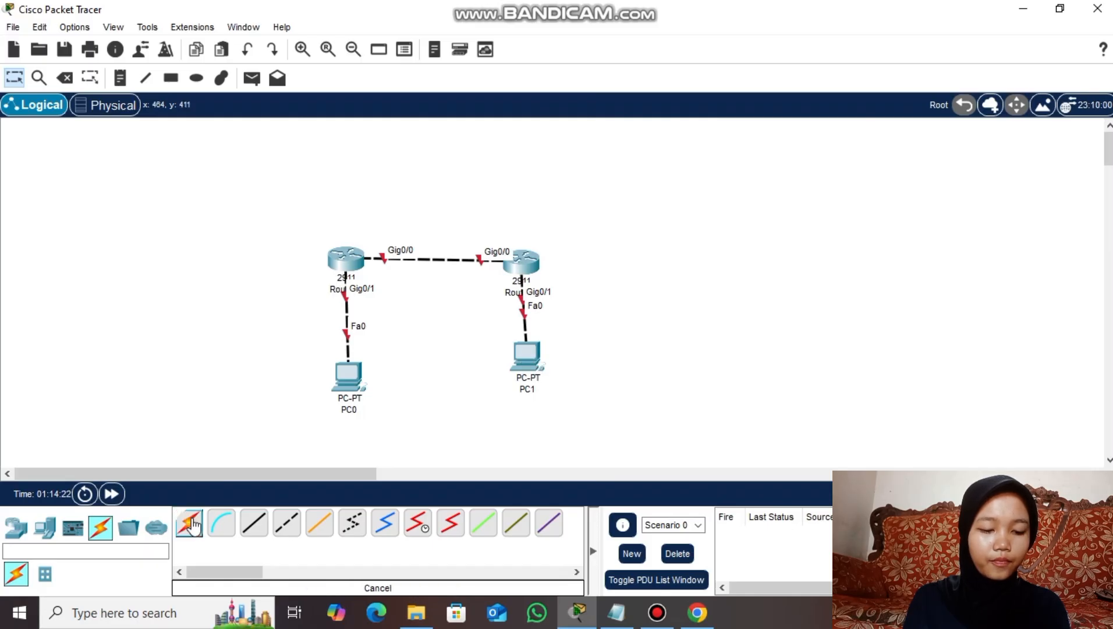
left_click(192, 522)
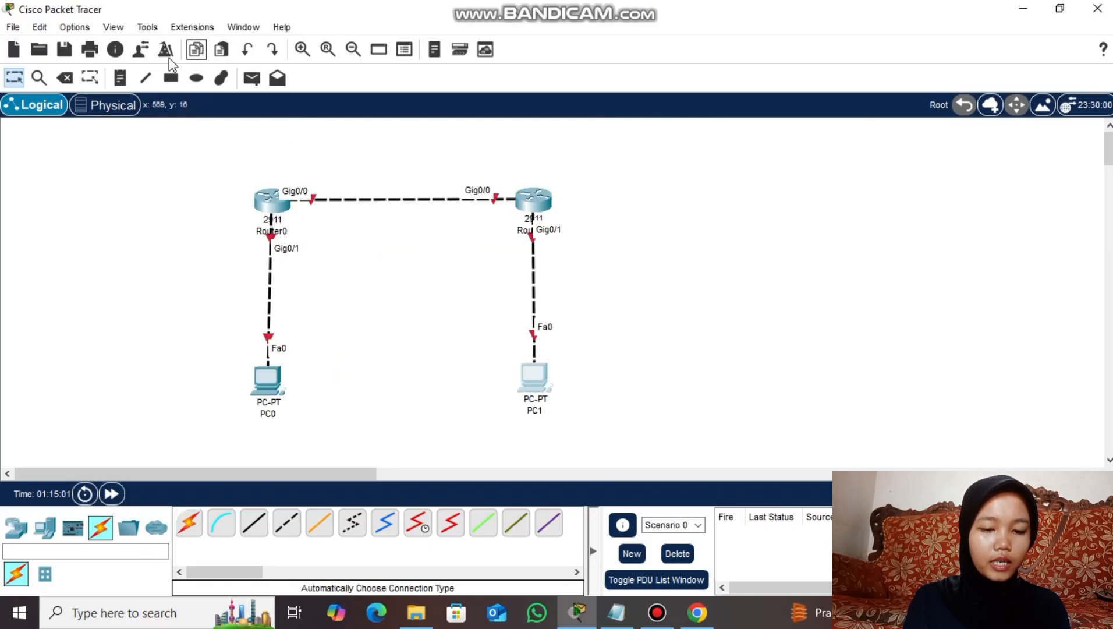
Label the link between the routers with notes: 10.10.10.1/30 at Router0 and 10.10.10.2/30 at Router1
left_click(121, 78)
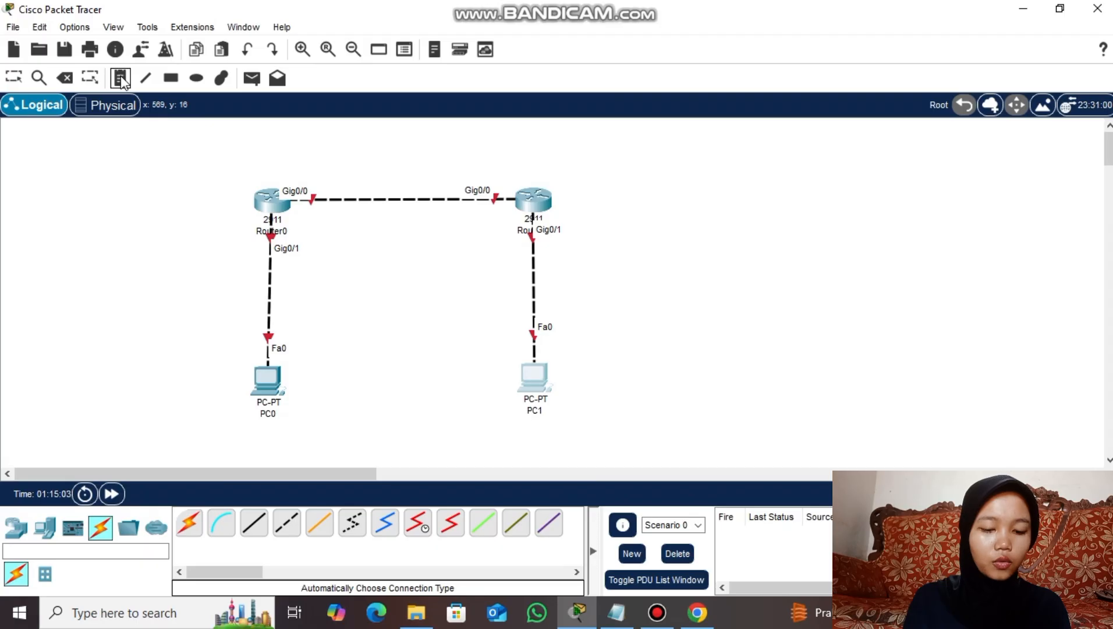
left_click(289, 176)
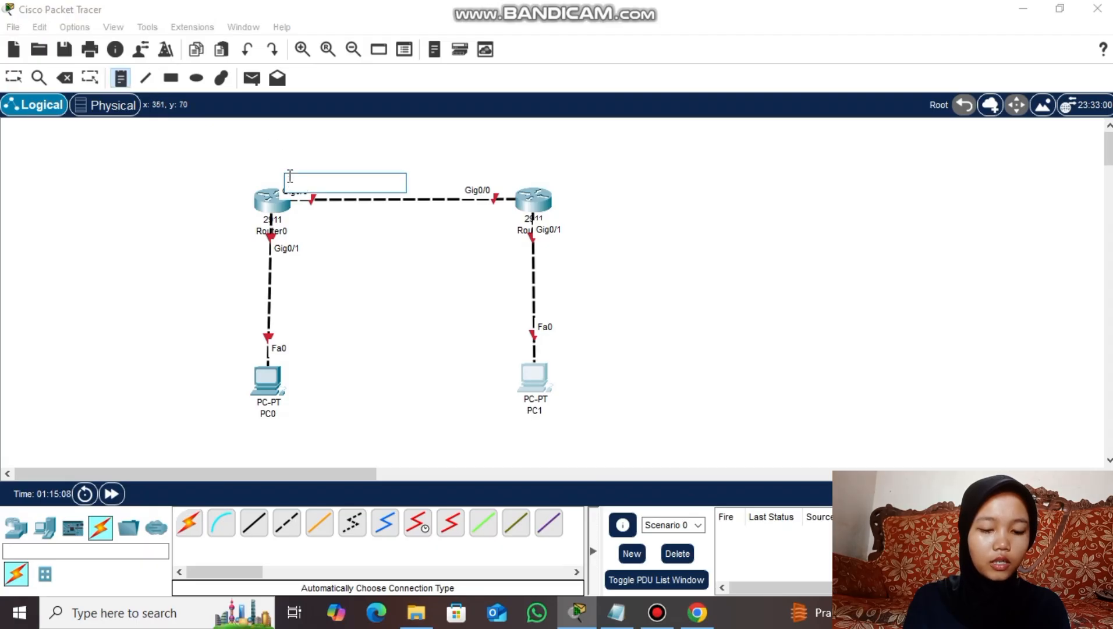
type("10.10.10.1/30")
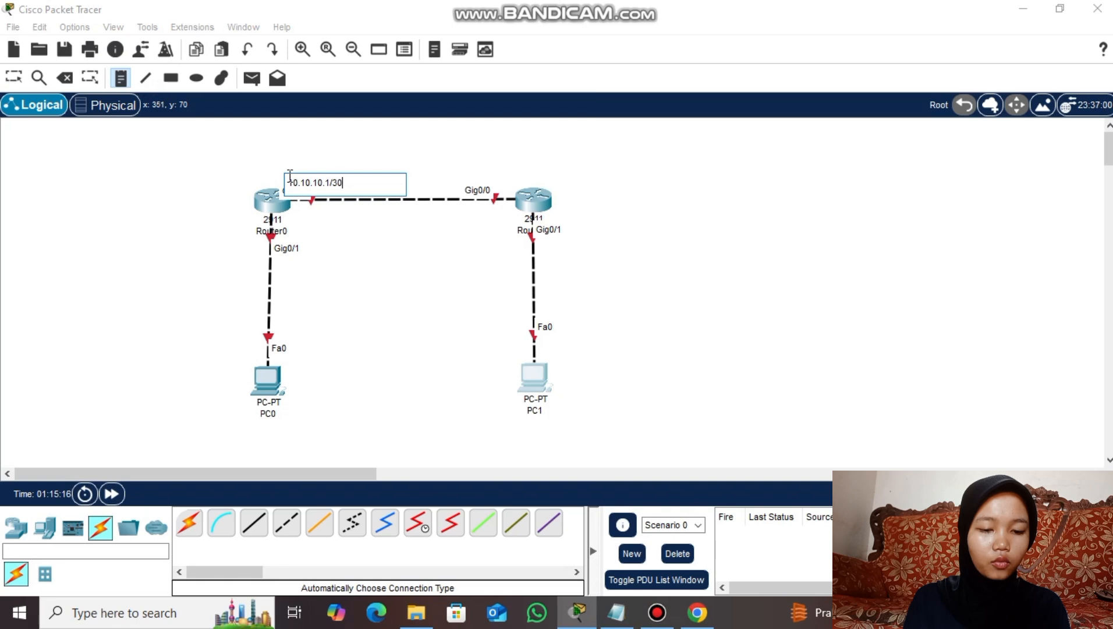
left_click(474, 175)
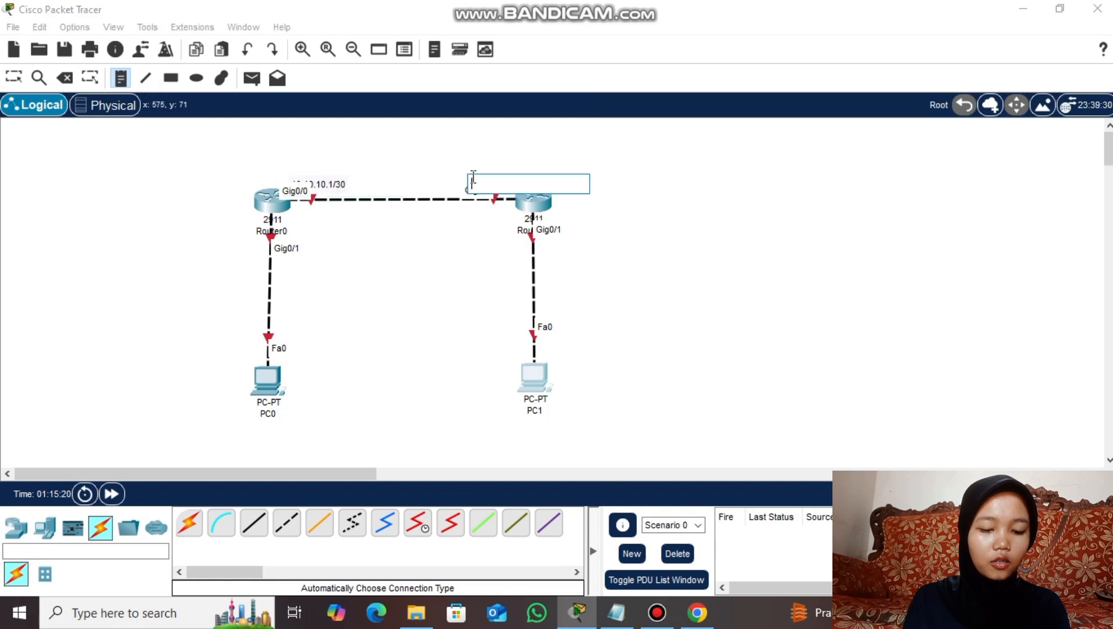
type("10.10.10")
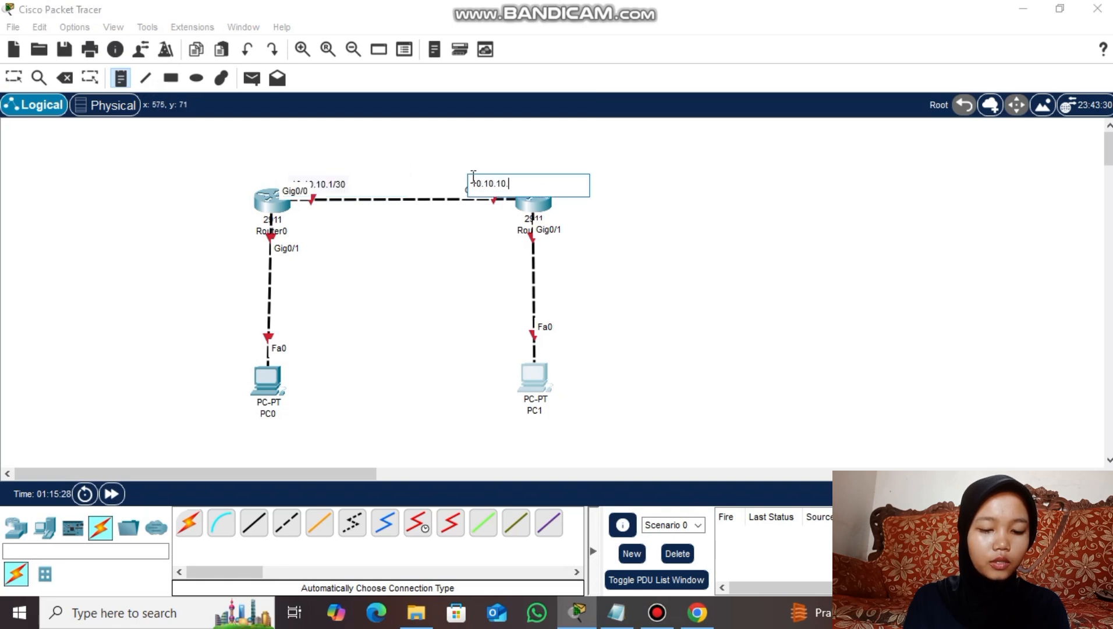
type(".2/30")
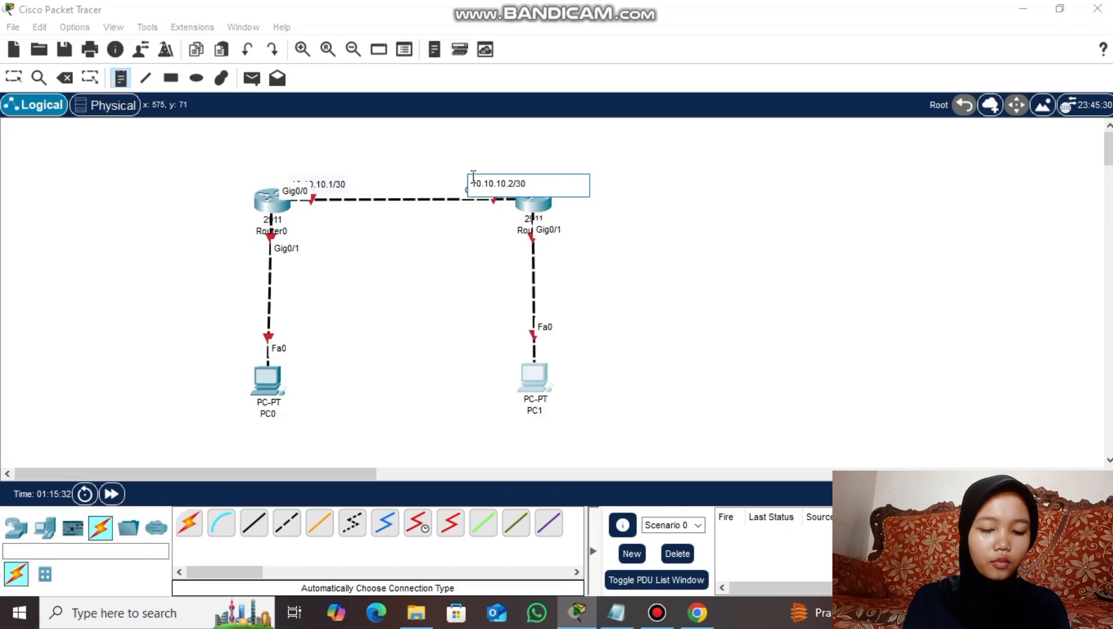
Add the address notes 192.168.1.1/24 beside Router0's Gig0/1 port and 192.168.1.2/24 beside PC0
left_click(301, 232)
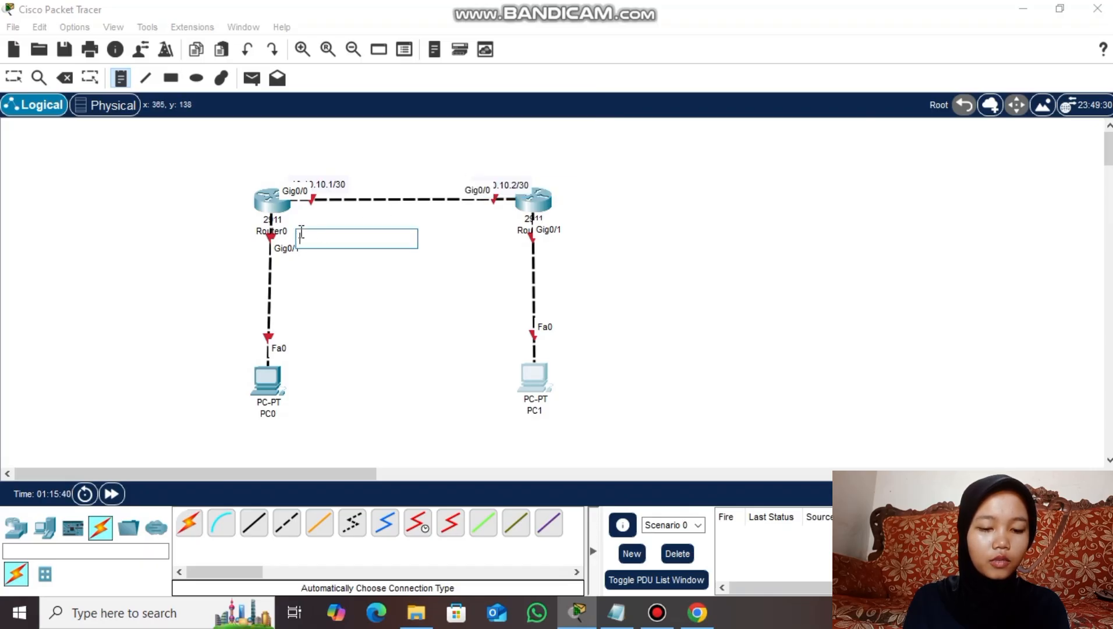
type("192.168")
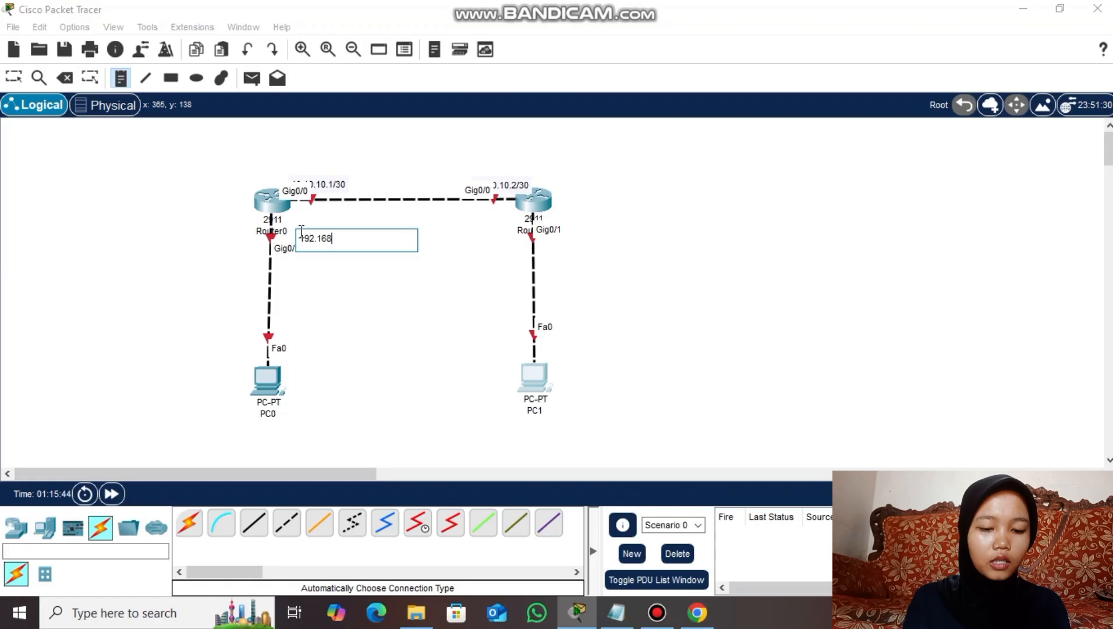
type(".1.1")
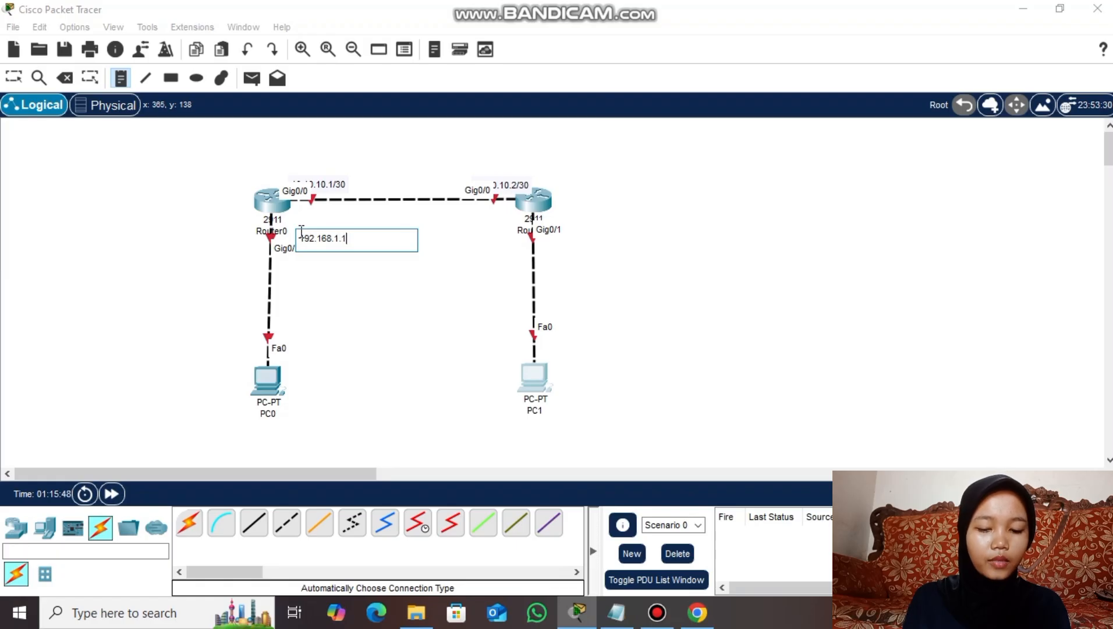
type("/24")
left_click(299, 381)
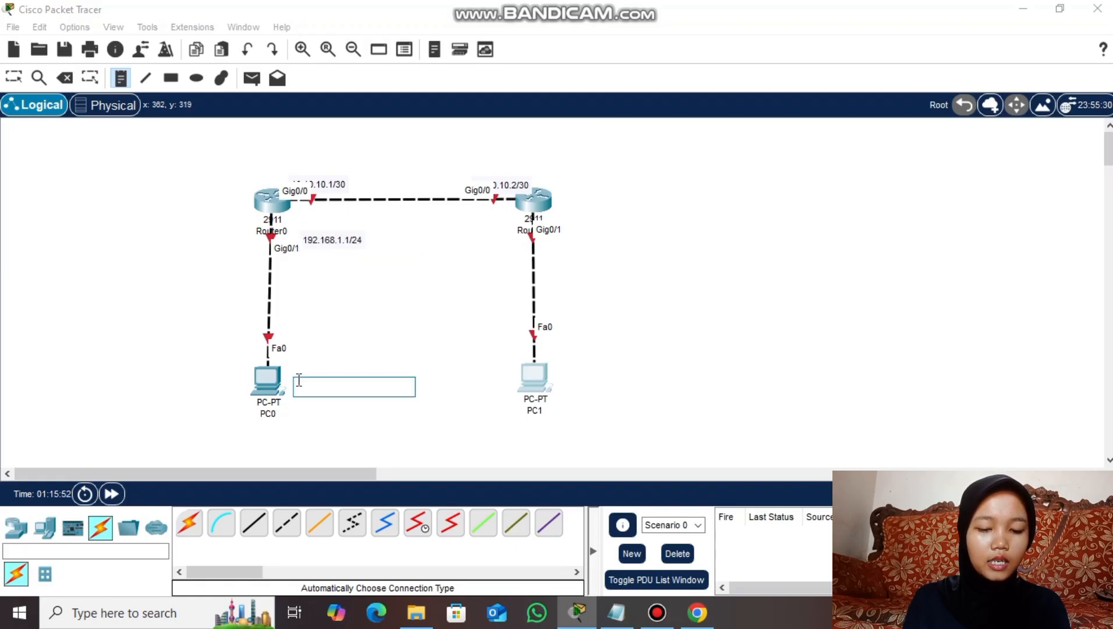
type("192.168")
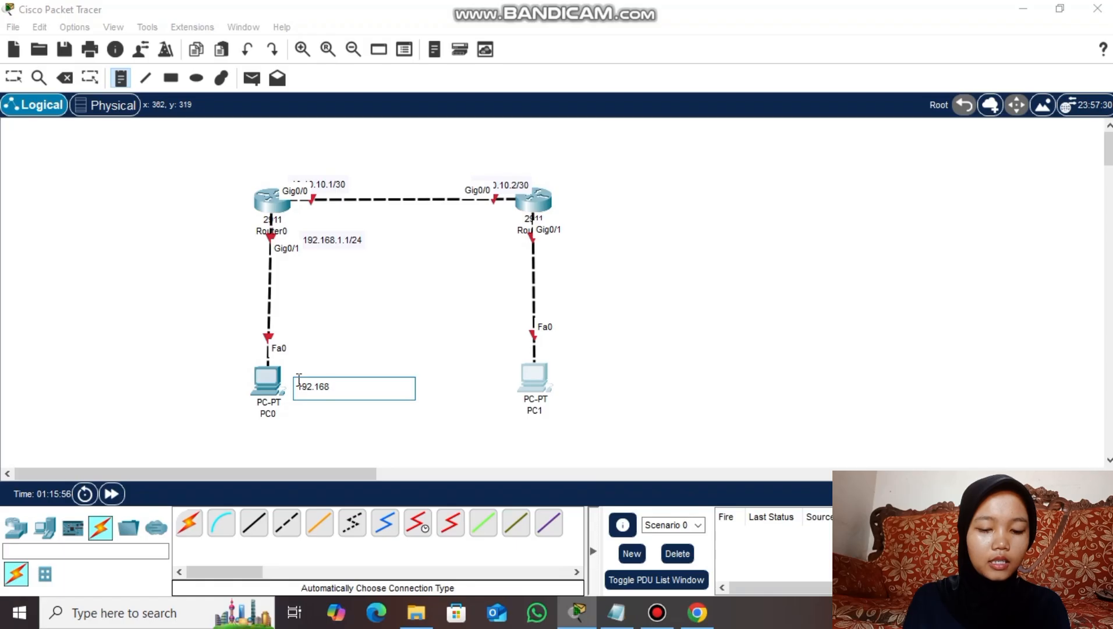
type(".1.2/24")
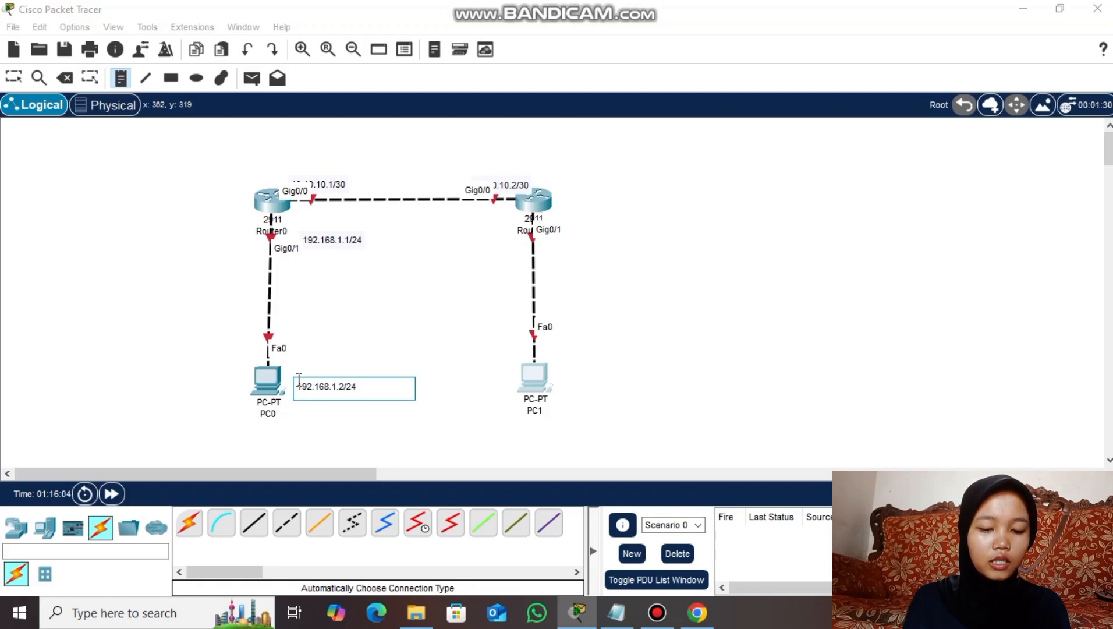
Add the address notes 192.168.2.1/24 beside Router1's Gig0/1 port and 192.168.2.2/24 beside PC1, and leave the note tool
left_click(569, 216)
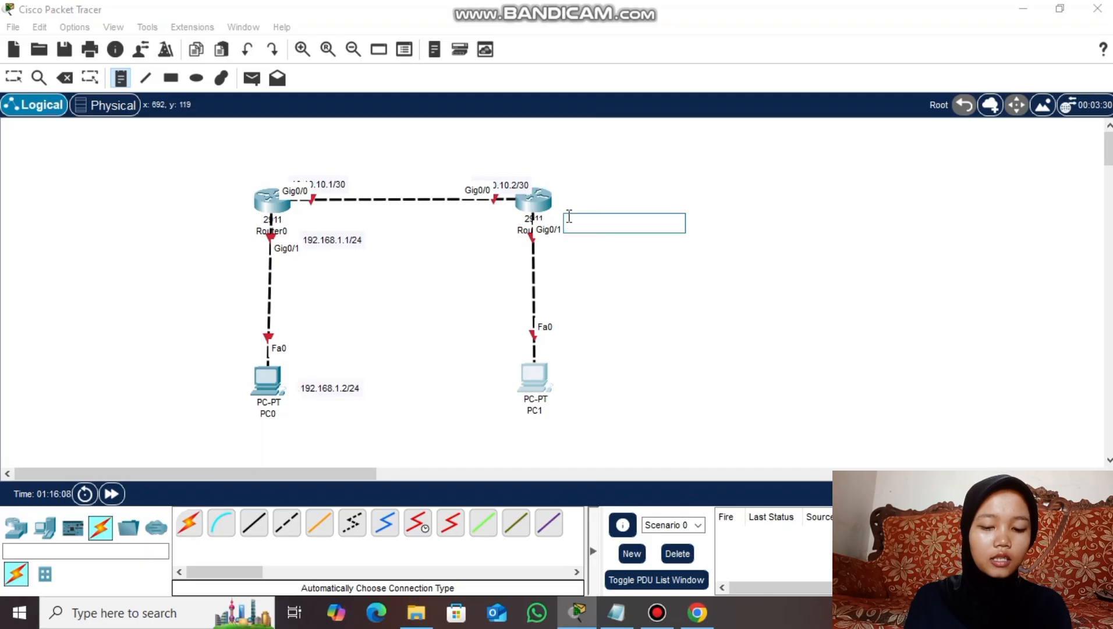
type("192.168.")
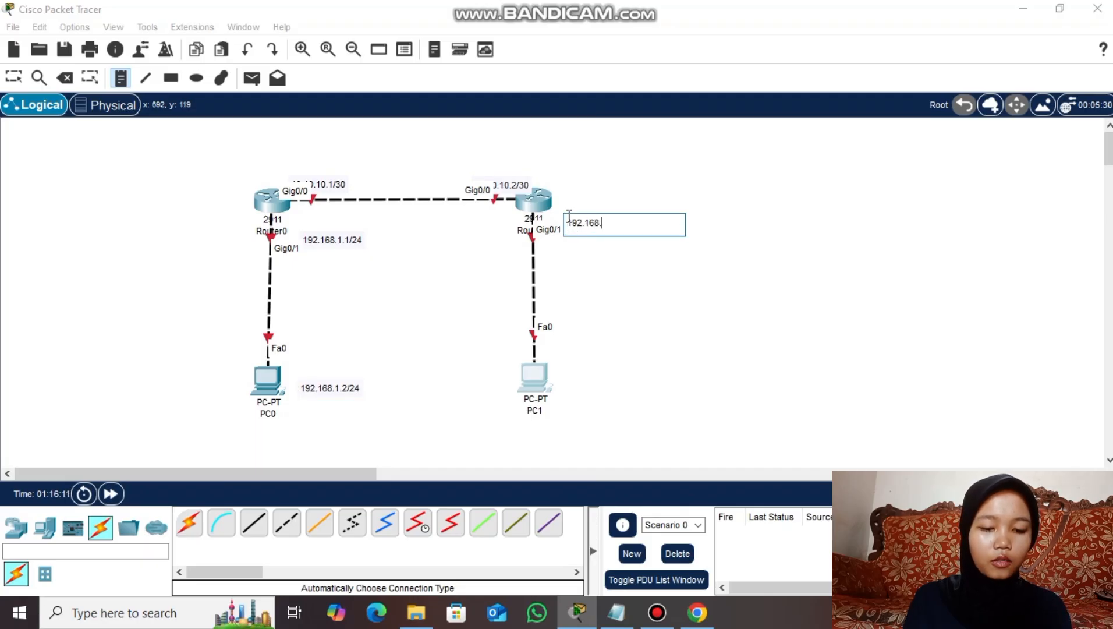
type("2.1/24")
left_click(577, 376)
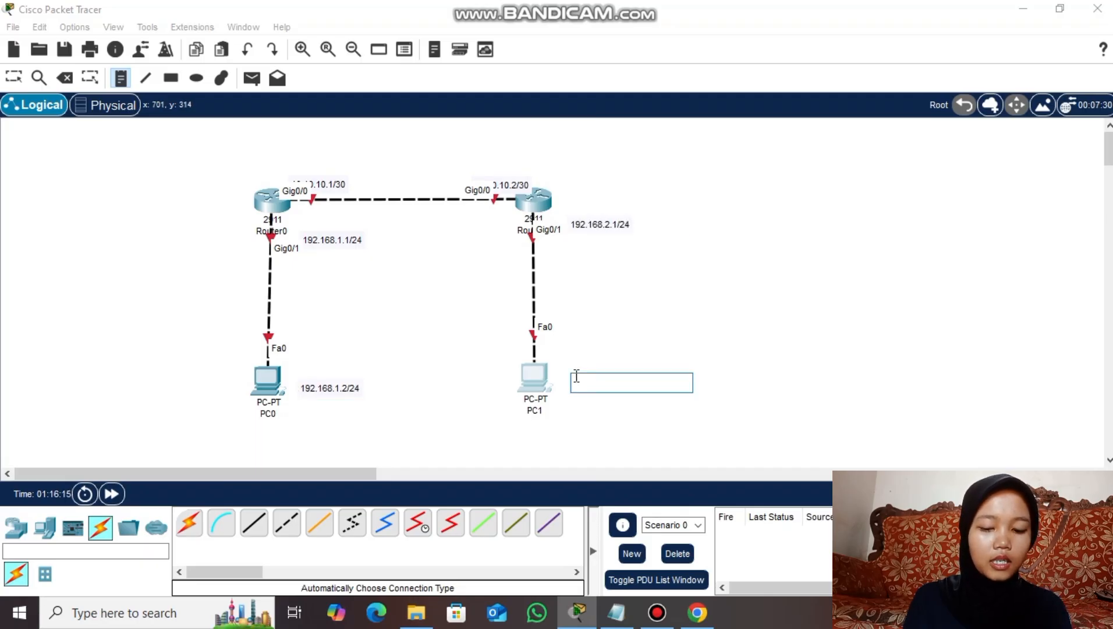
type("192.168.2.2/24")
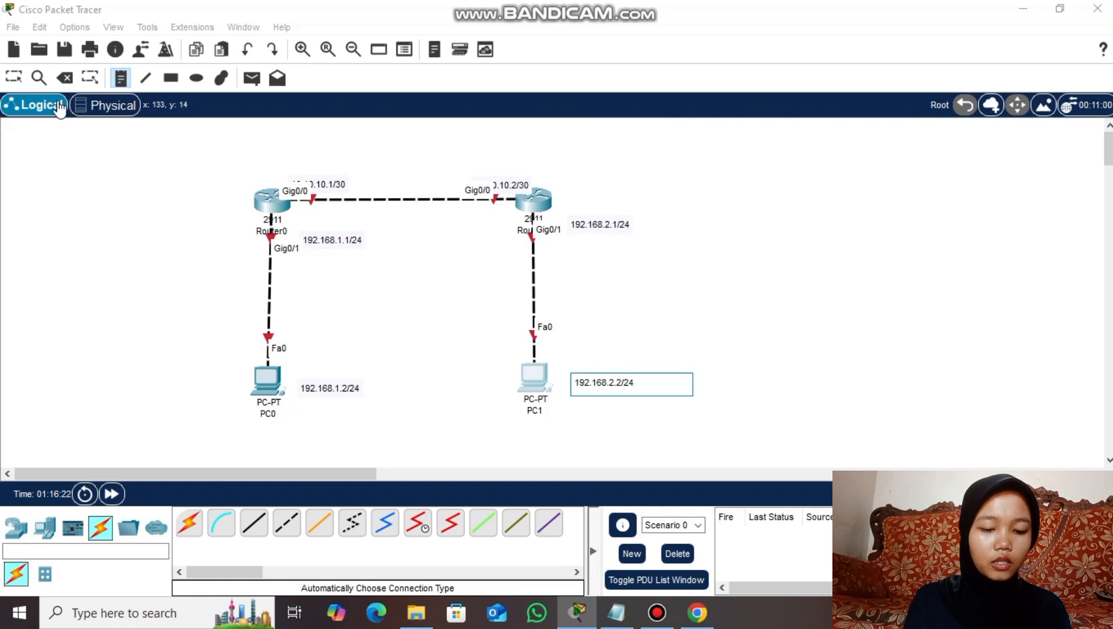
left_click(14, 78)
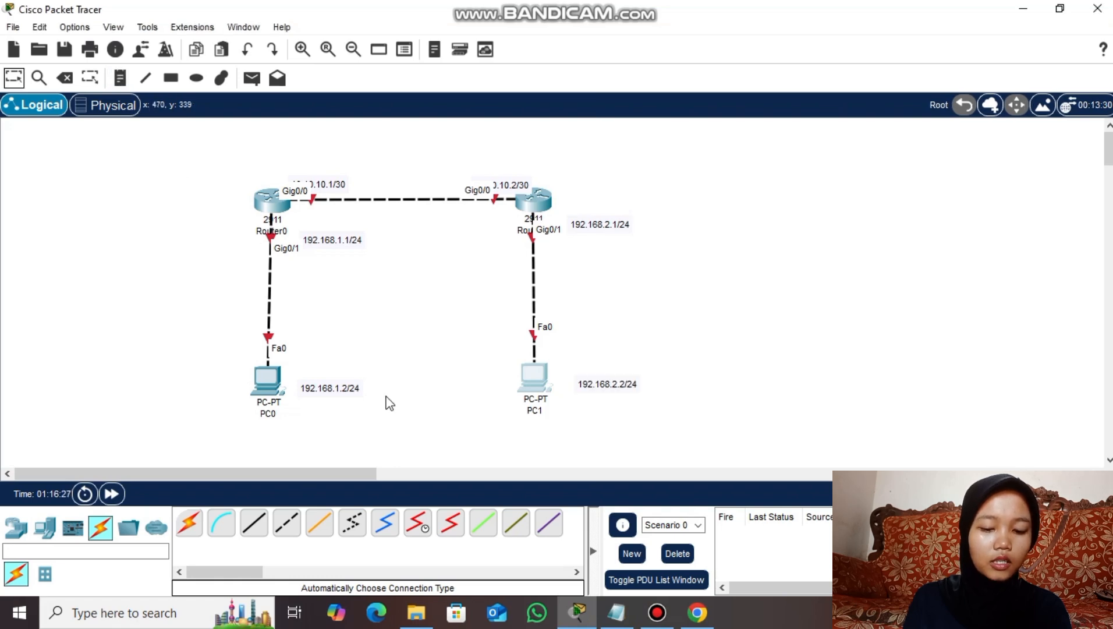
On Router0's command line, decline the initial configuration dialog and enter global configuration mode with en and conf t
left_click(272, 199)
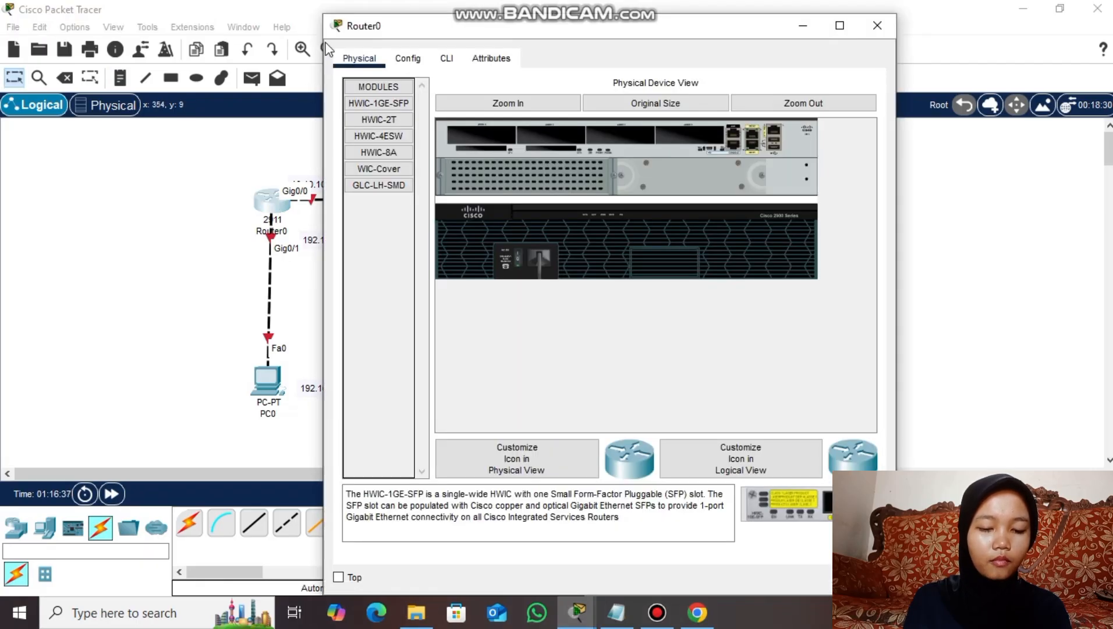
left_click(446, 58)
type("no")
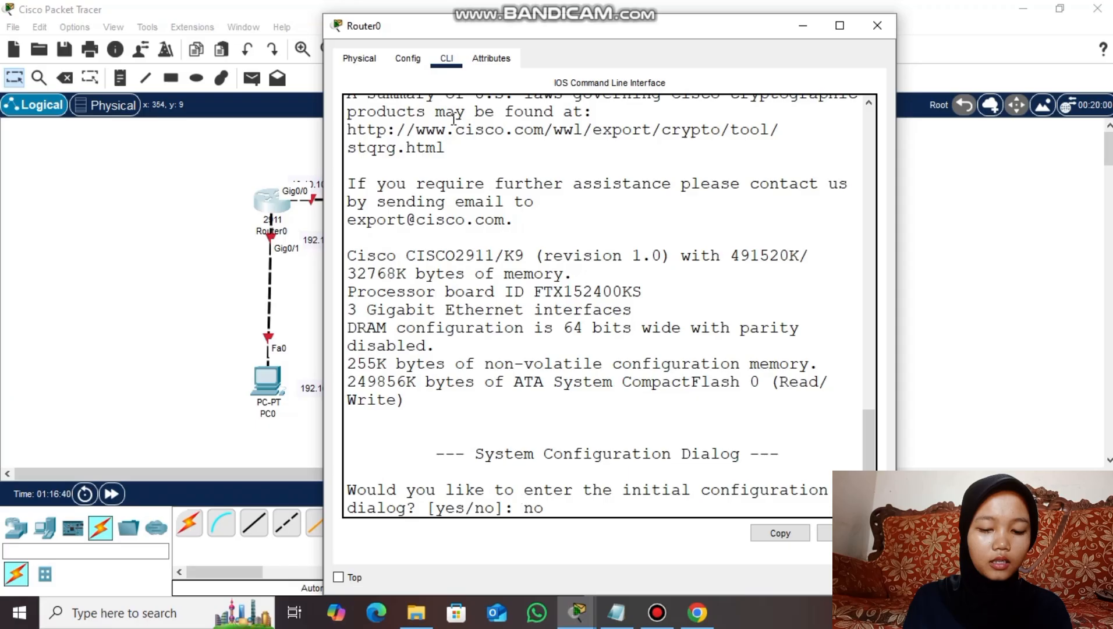
key("Return")
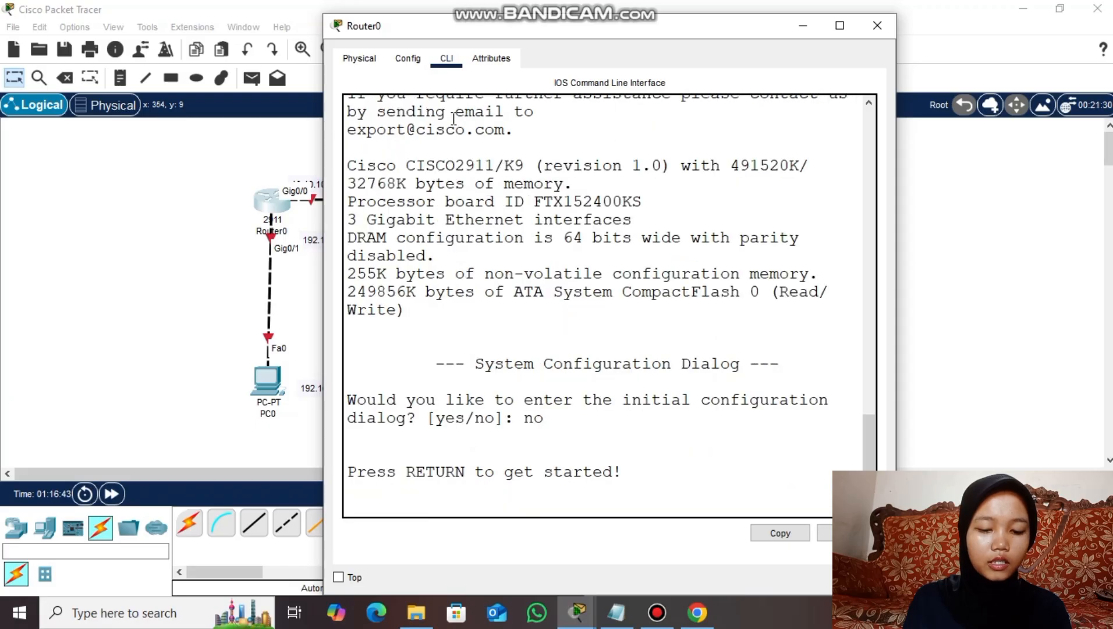
key("Return")
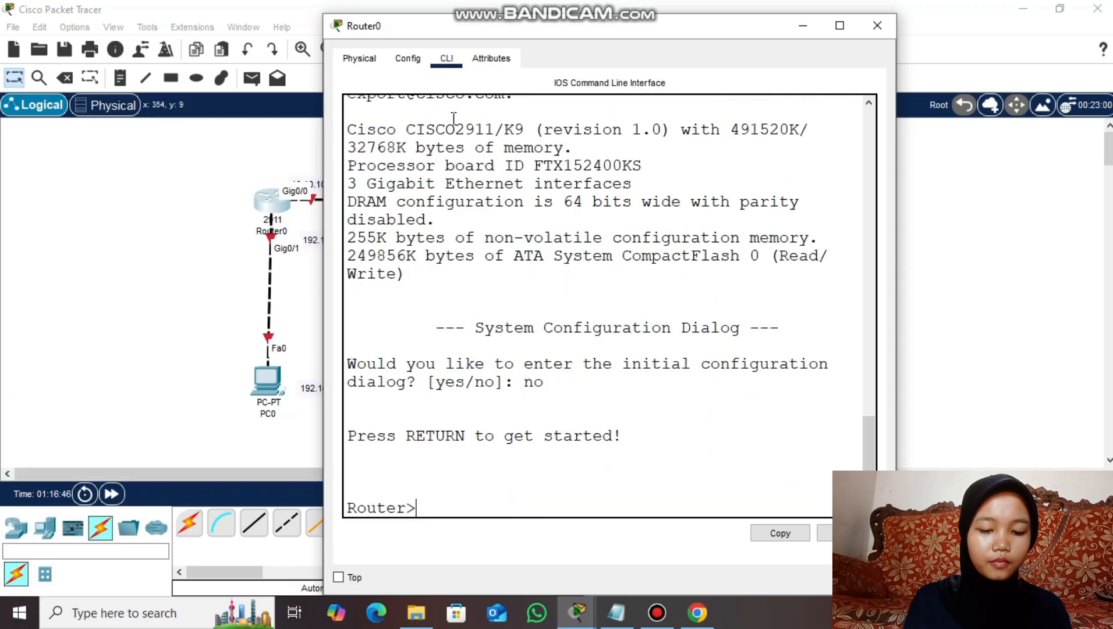
type("en")
key("Return")
type("conf t")
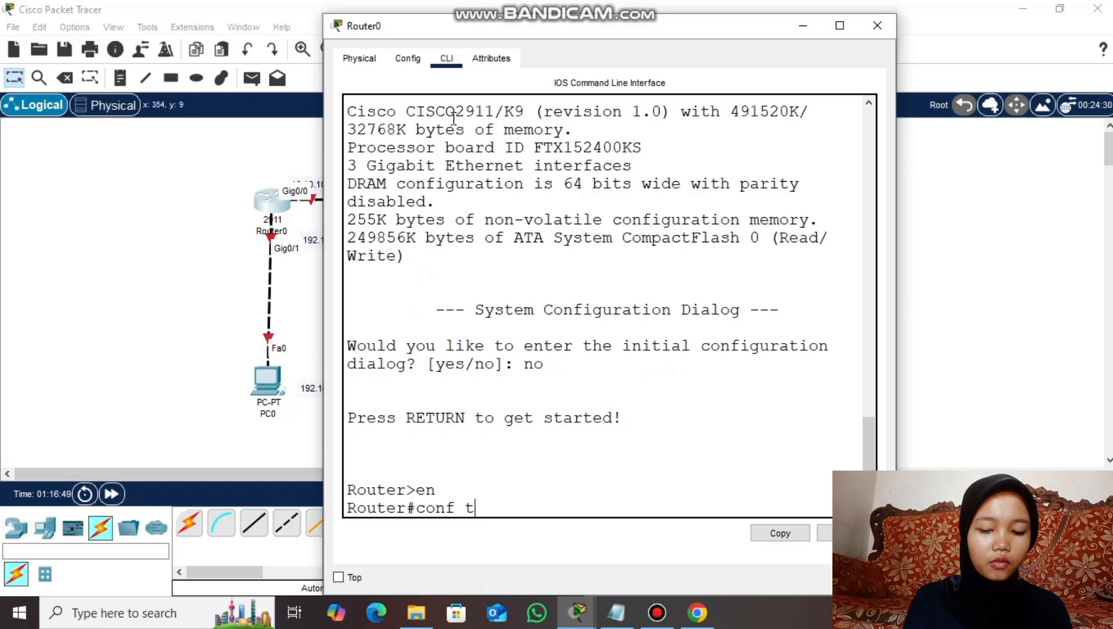
key("Return")
Enable Router0's interface range gig0/0-1 with no shutdown, and exit to global configuration mode
type("interface ran")
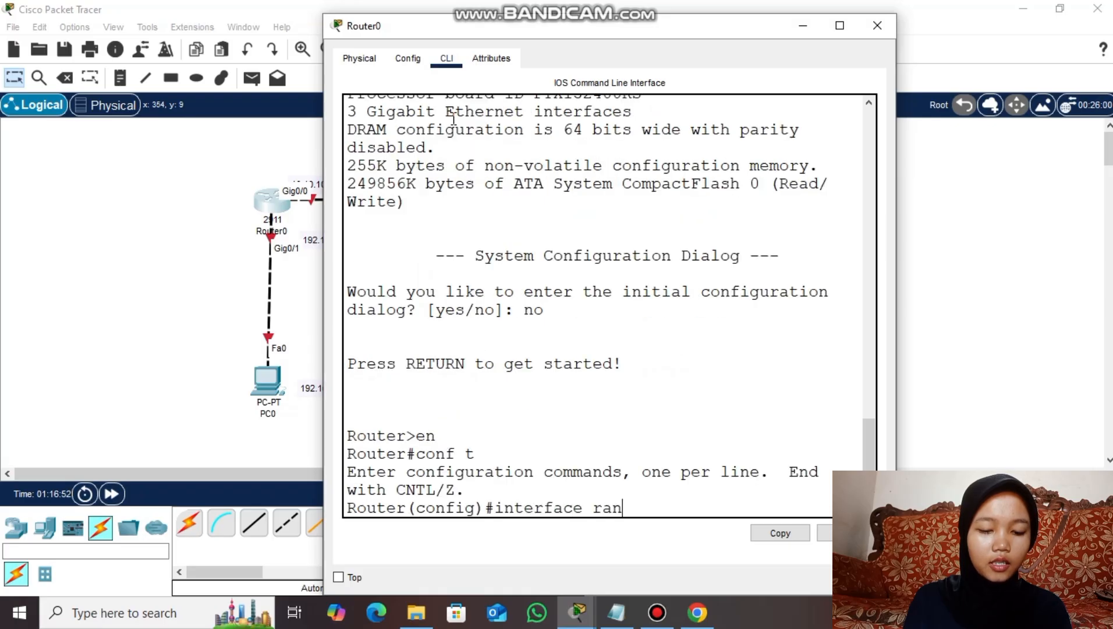
type("ge gig0/0")
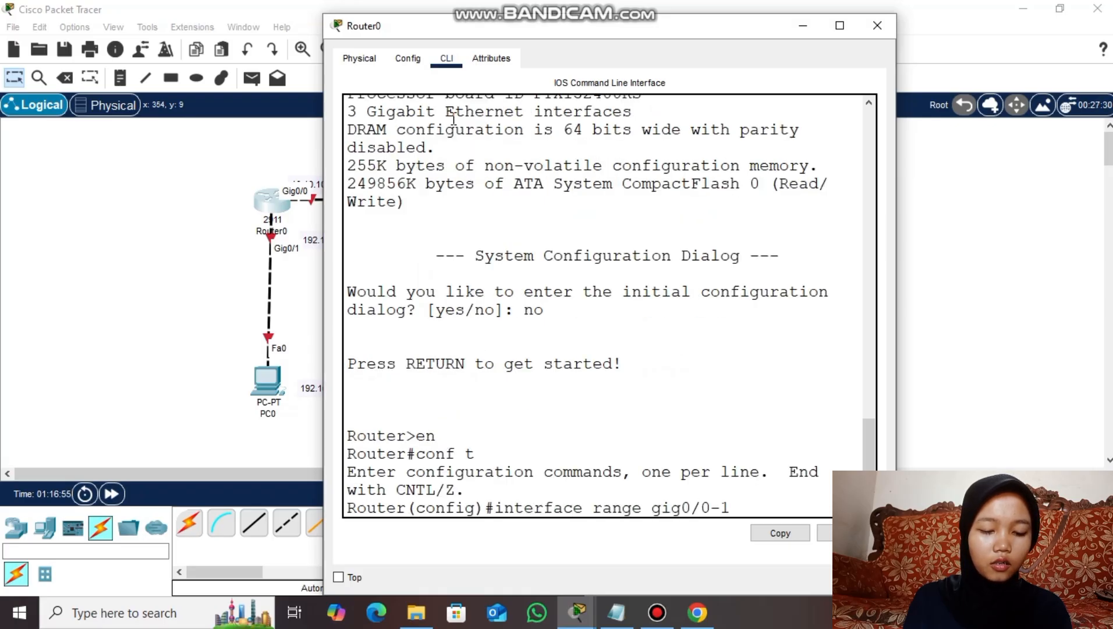
type("-1")
key("Return")
type("no")
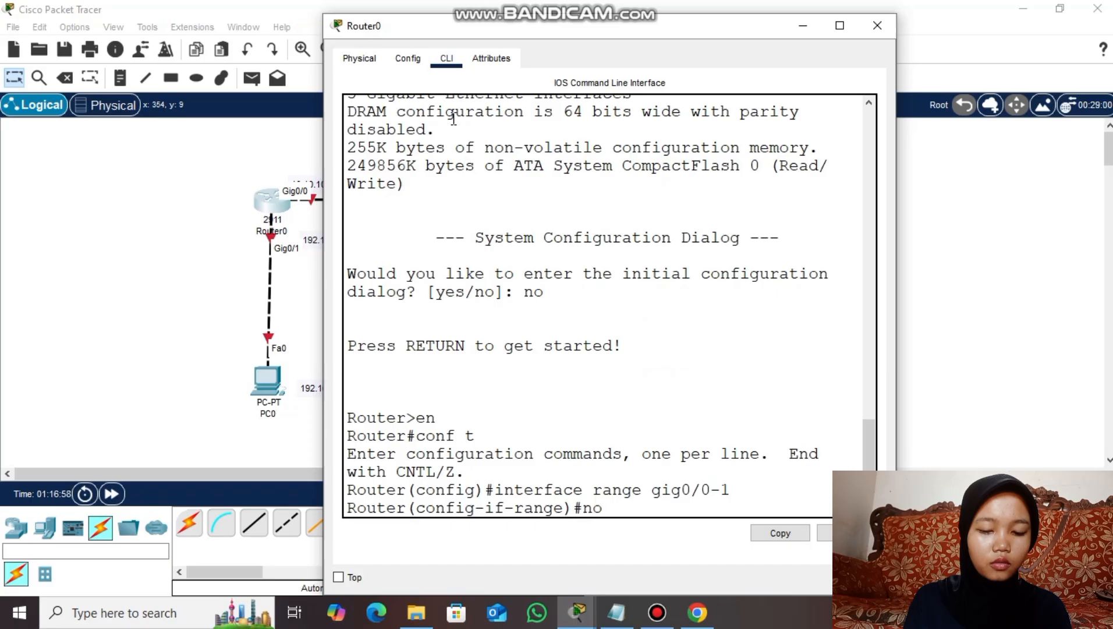
type(" shutdown")
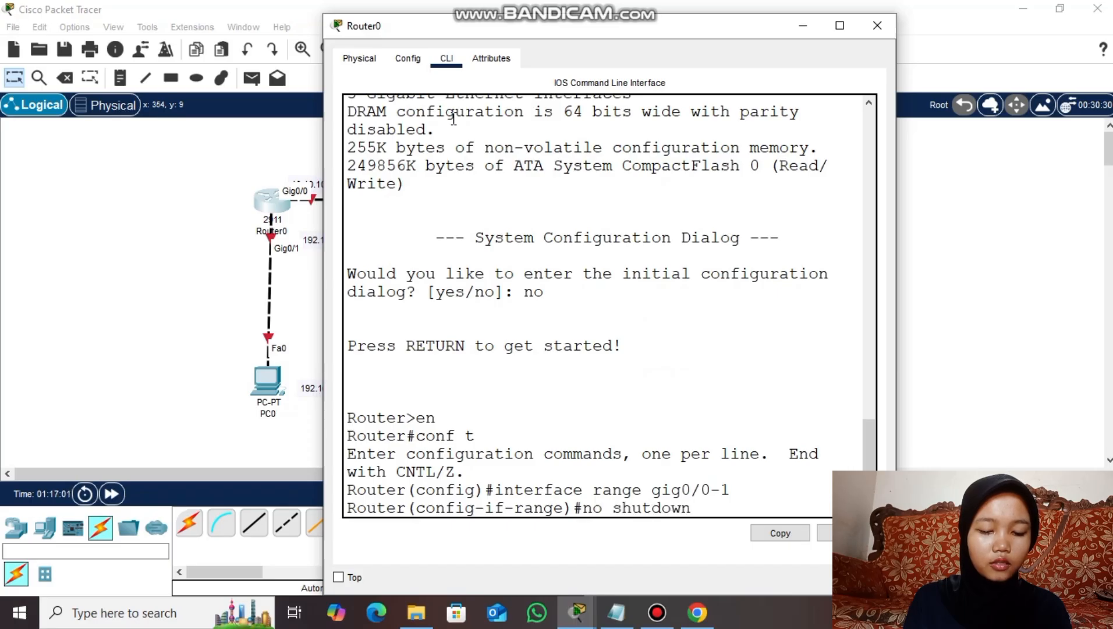
key("Return")
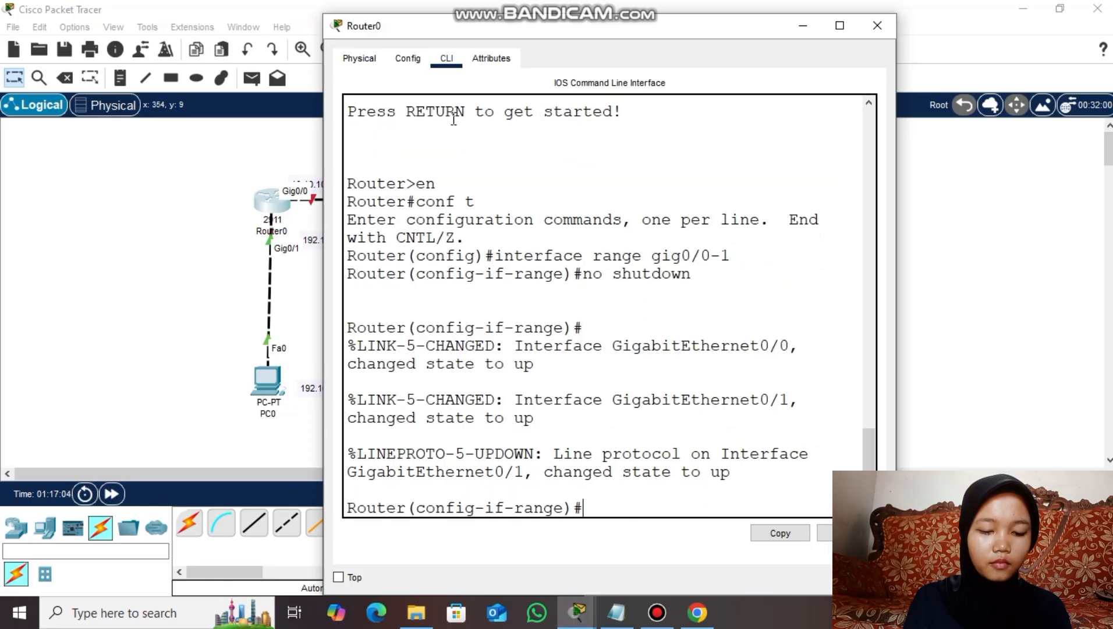
type("ex")
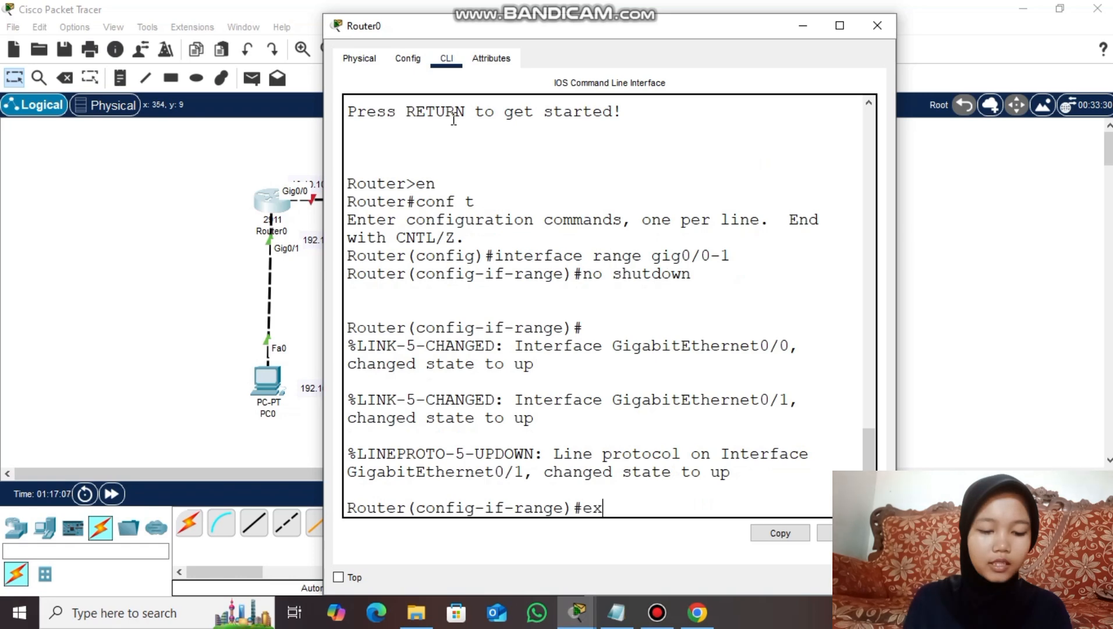
key("Return")
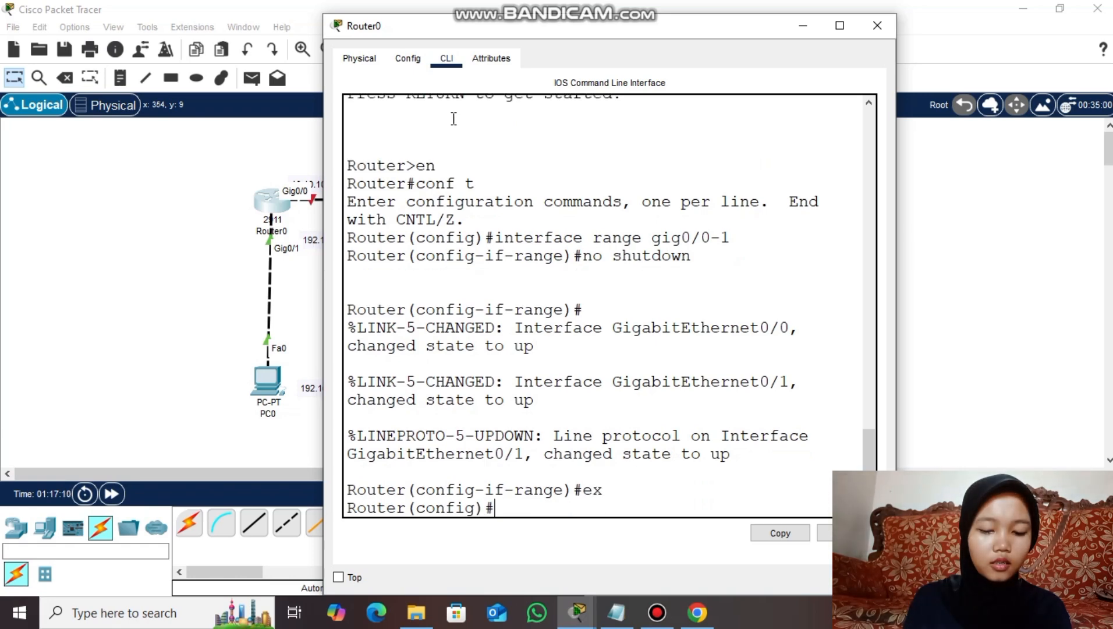
Assign IP address 10.10.10.1 with mask 255.255.255.252 to Router0's gig0/0 interface, and exit the interface configuration
key("Return")
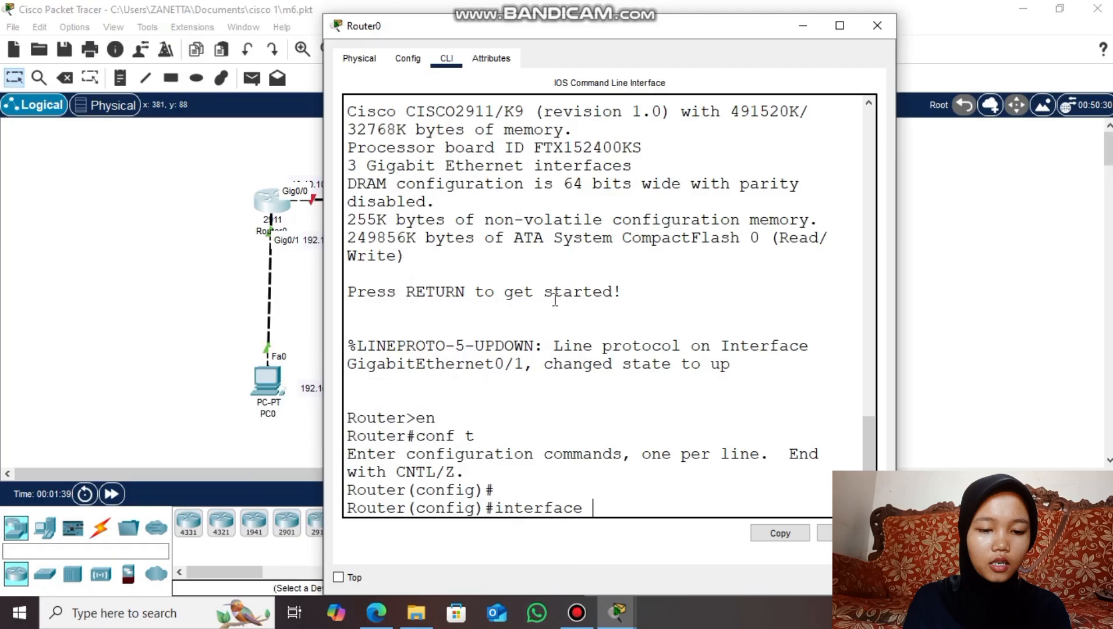
type("gig0/0")
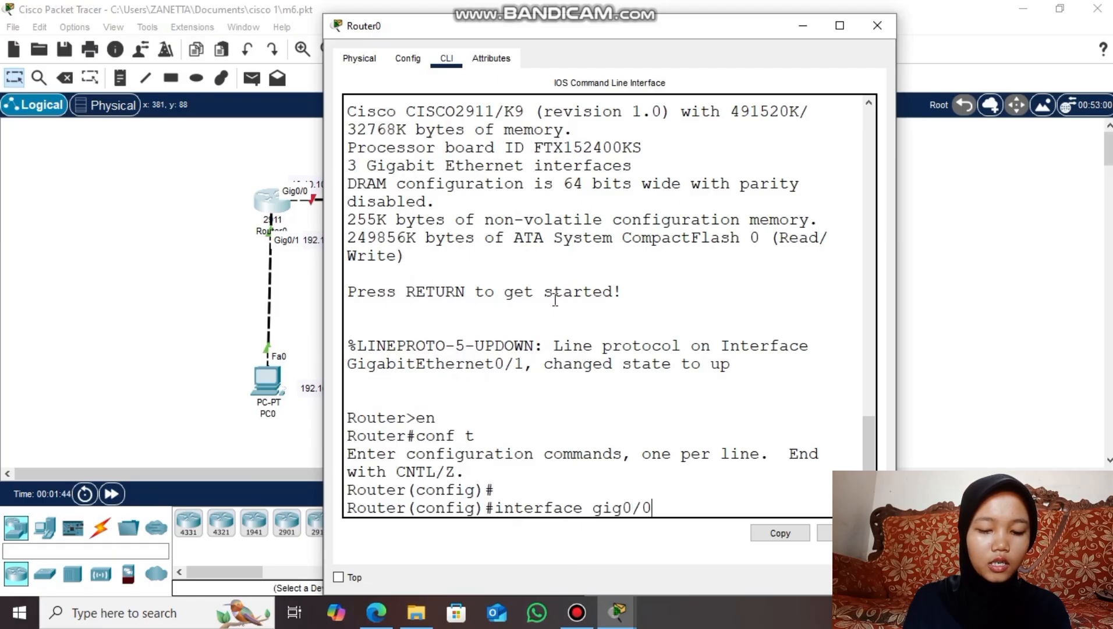
key("Return")
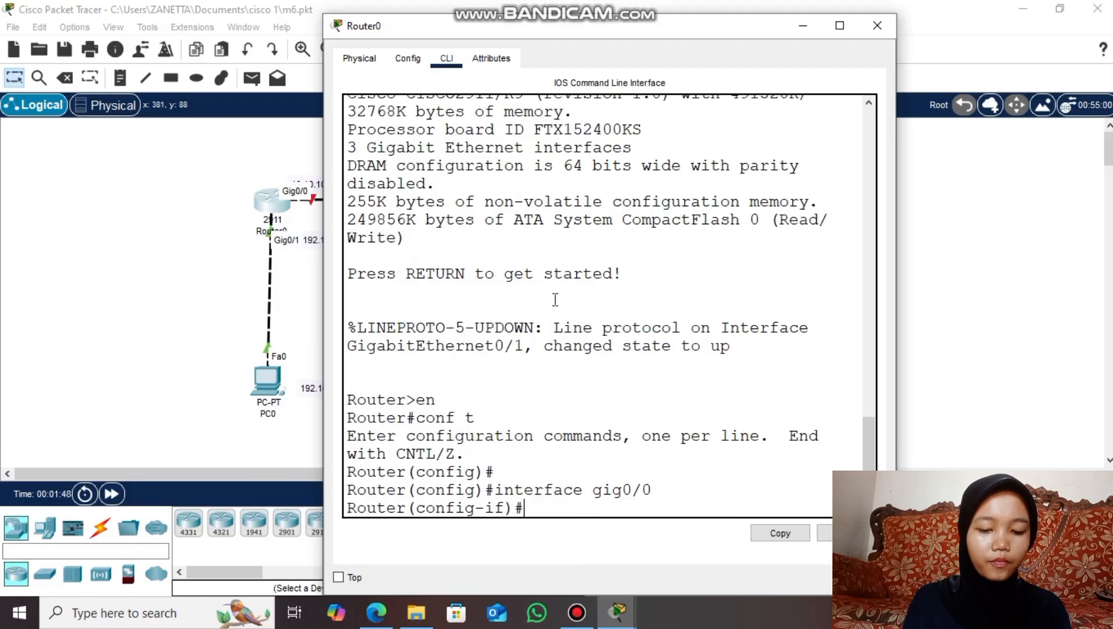
type("ip ad")
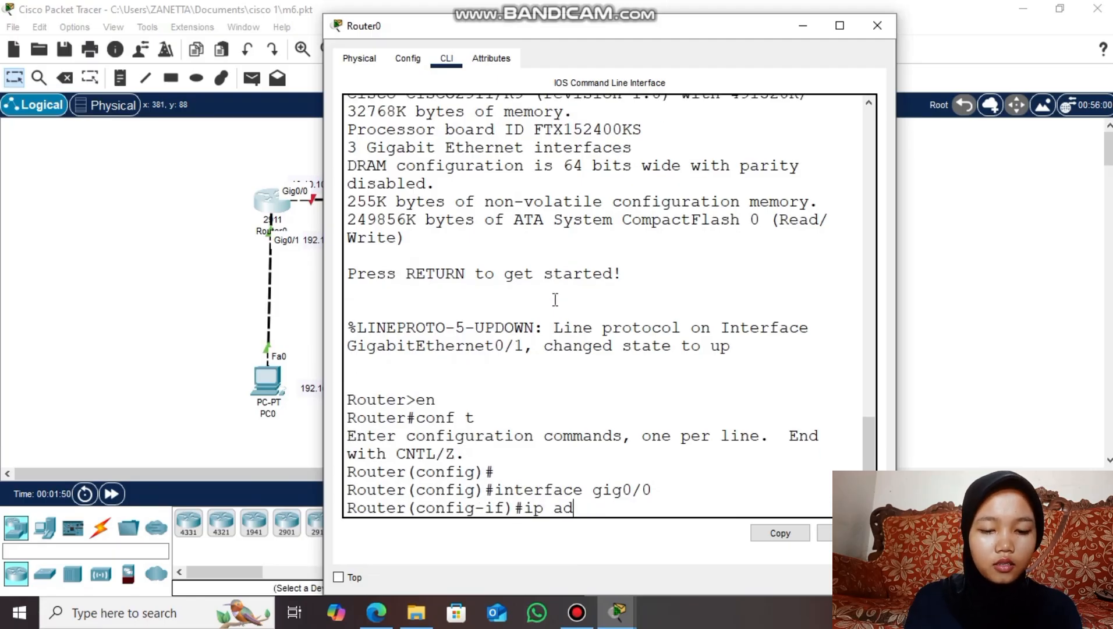
type("dress")
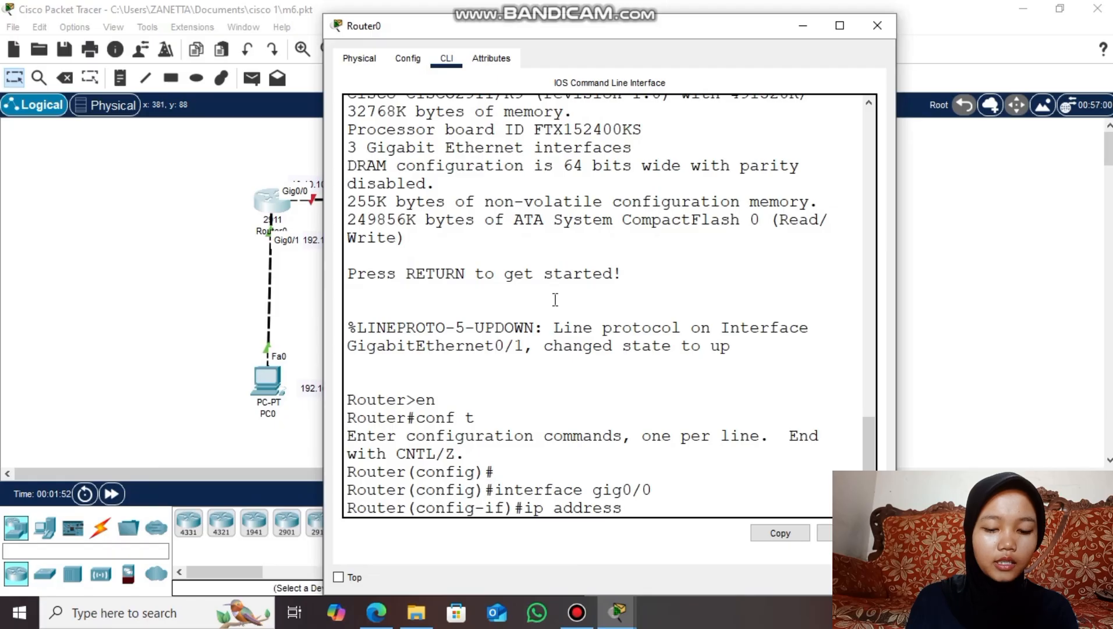
type(" 10.10.10")
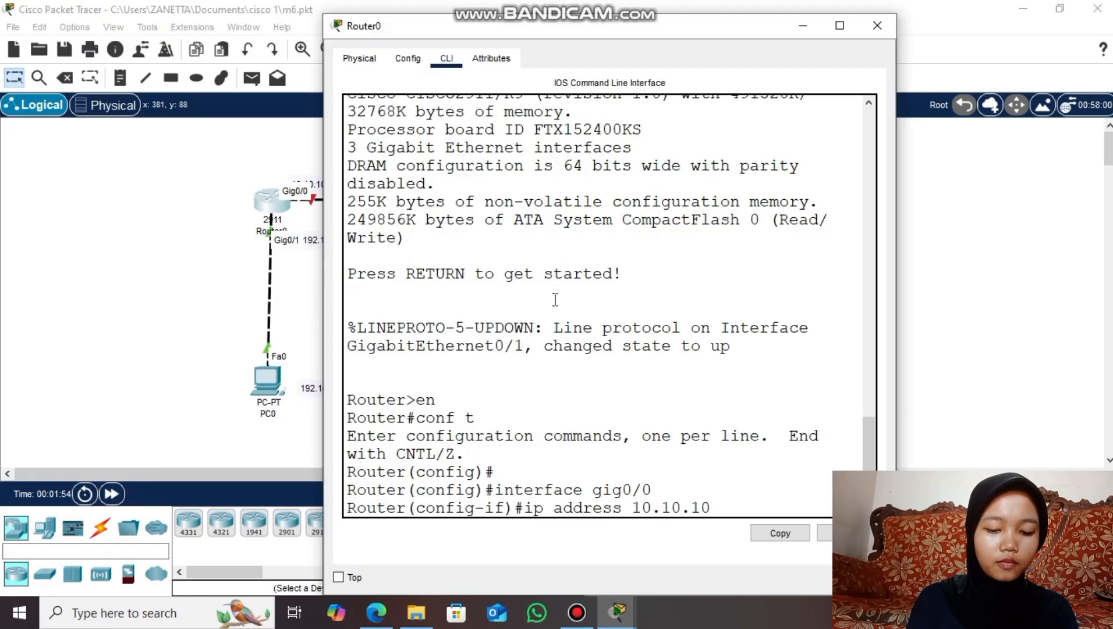
type(".1")
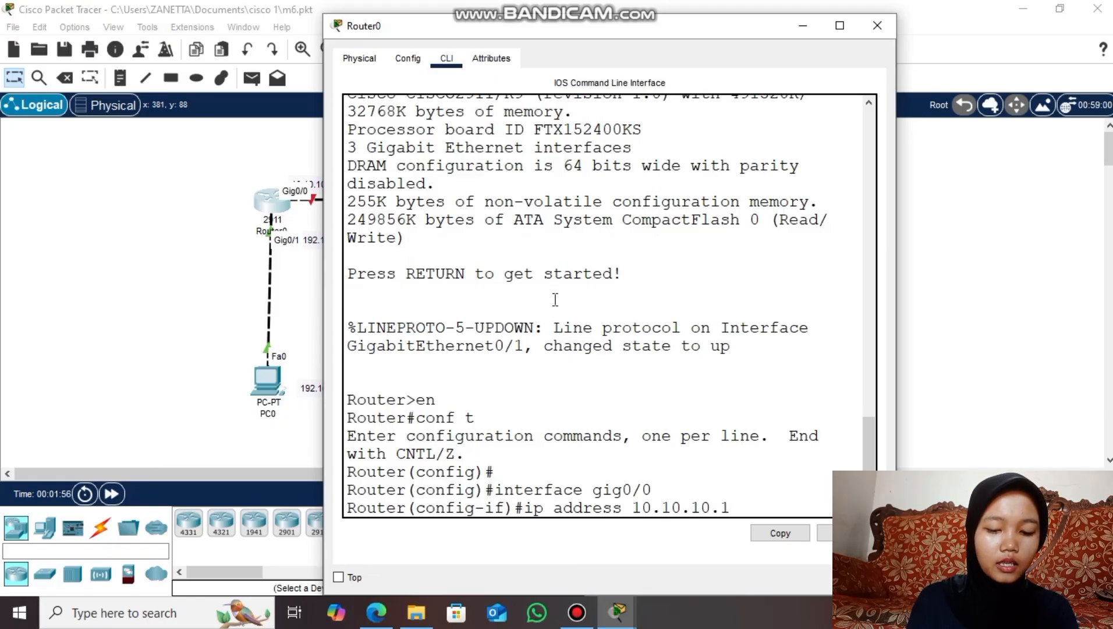
type(" 255.255")
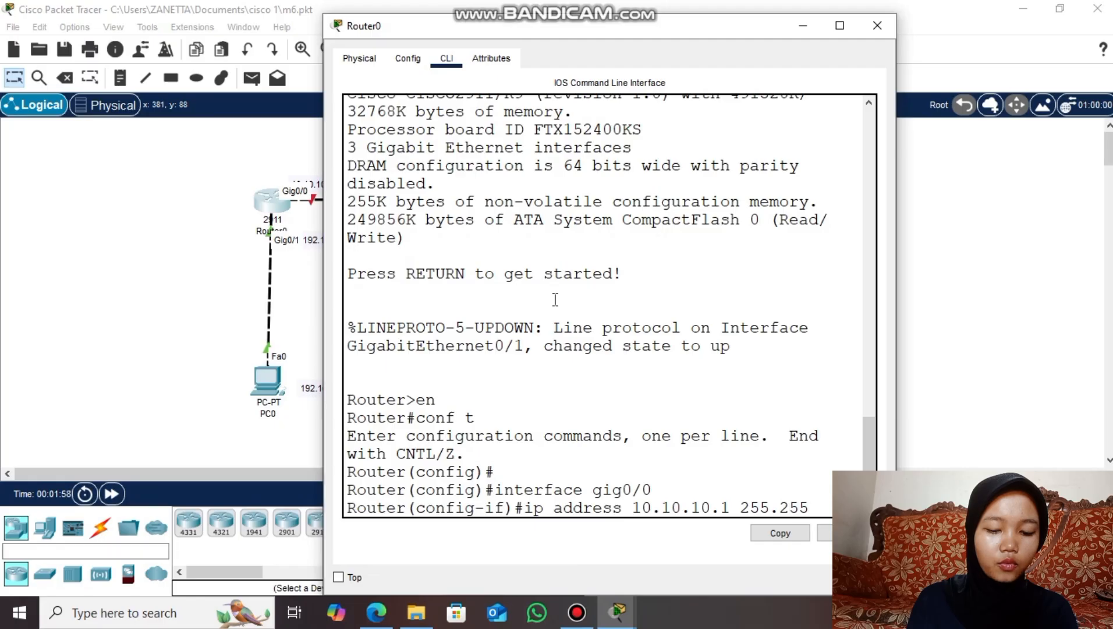
type(".25")
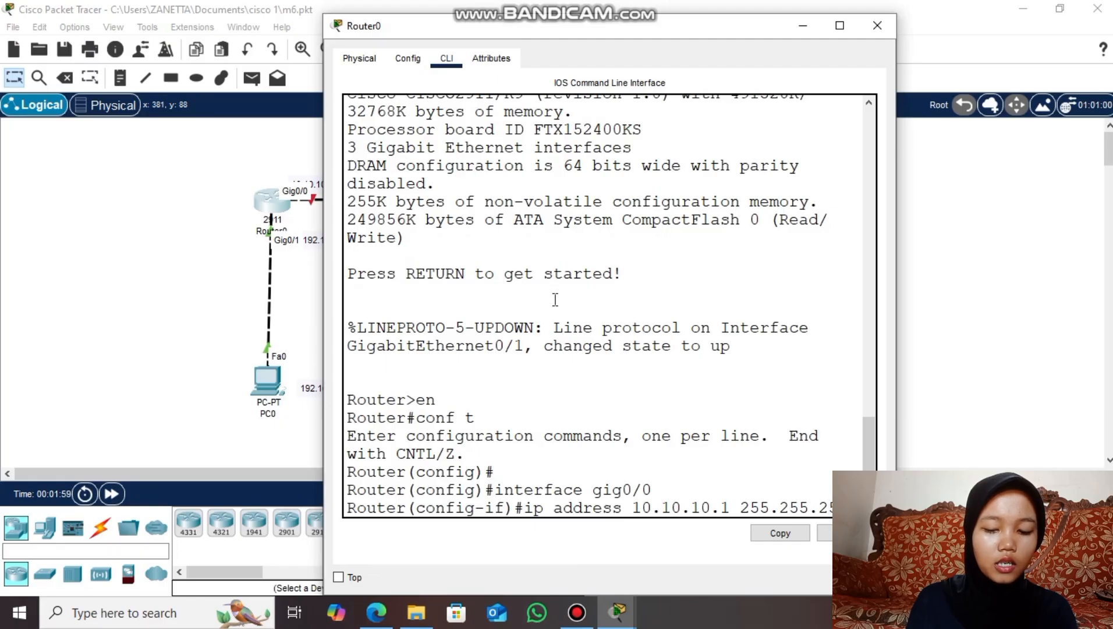
type("5.252")
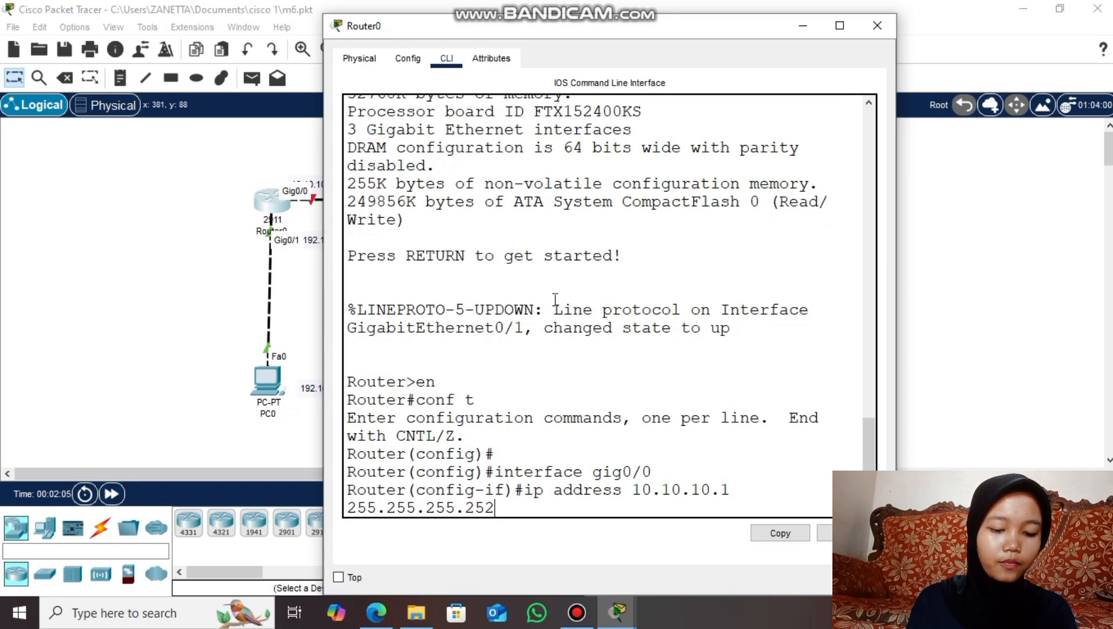
key("Return")
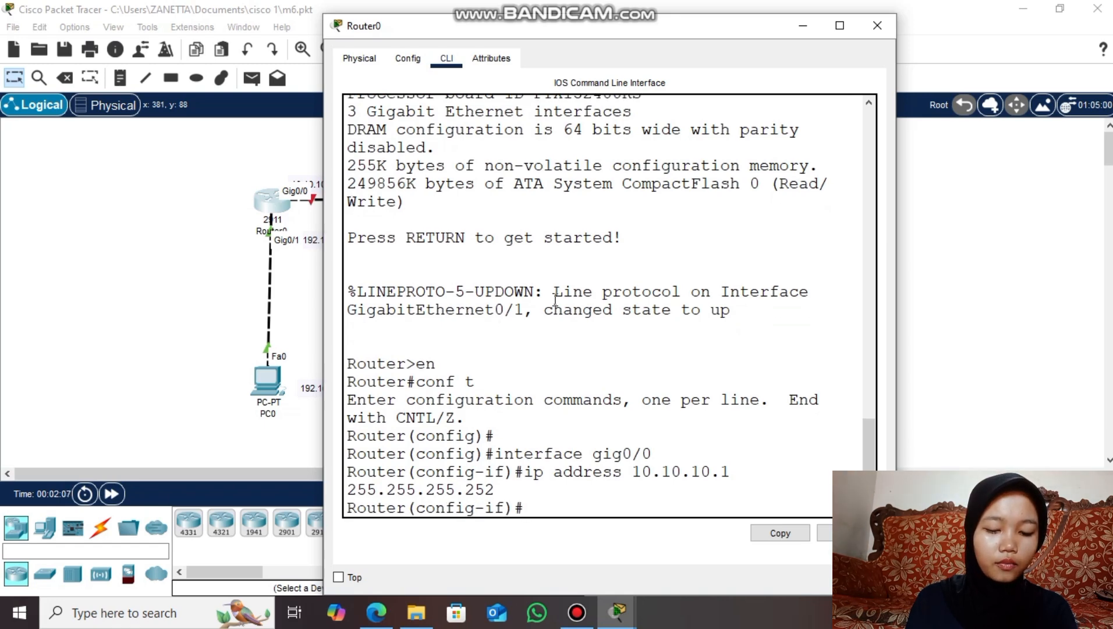
type("ex")
key("Return")
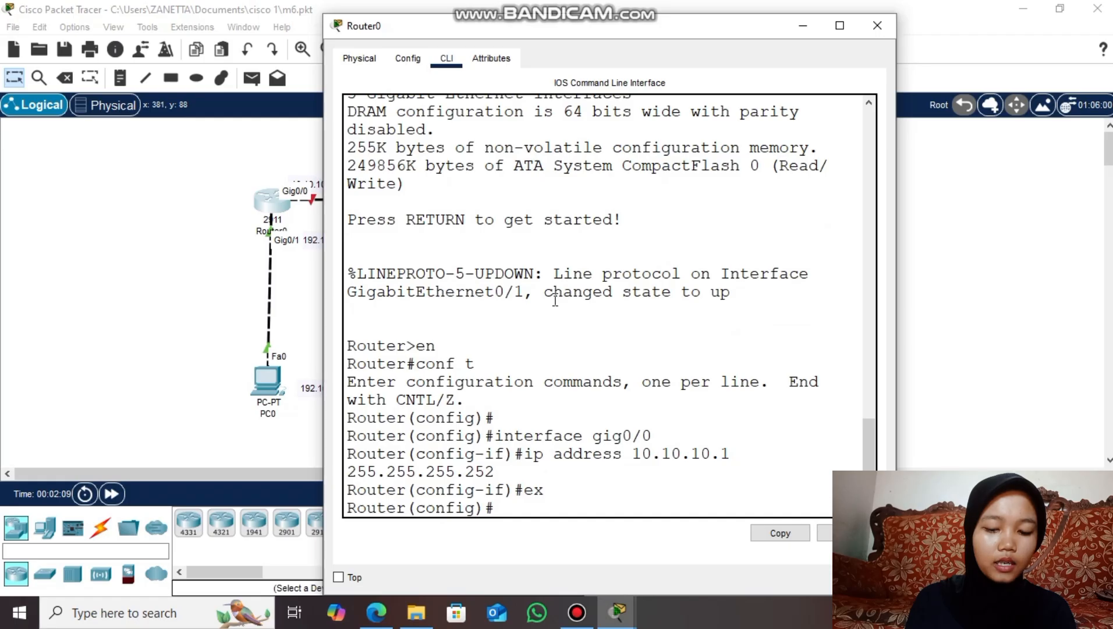
Assign IP address 192.168.1.1 with mask 255.255.255.0 to Router0's gig0/1 interface, exit the interface configuration, and close Router0's window
type("interface ")
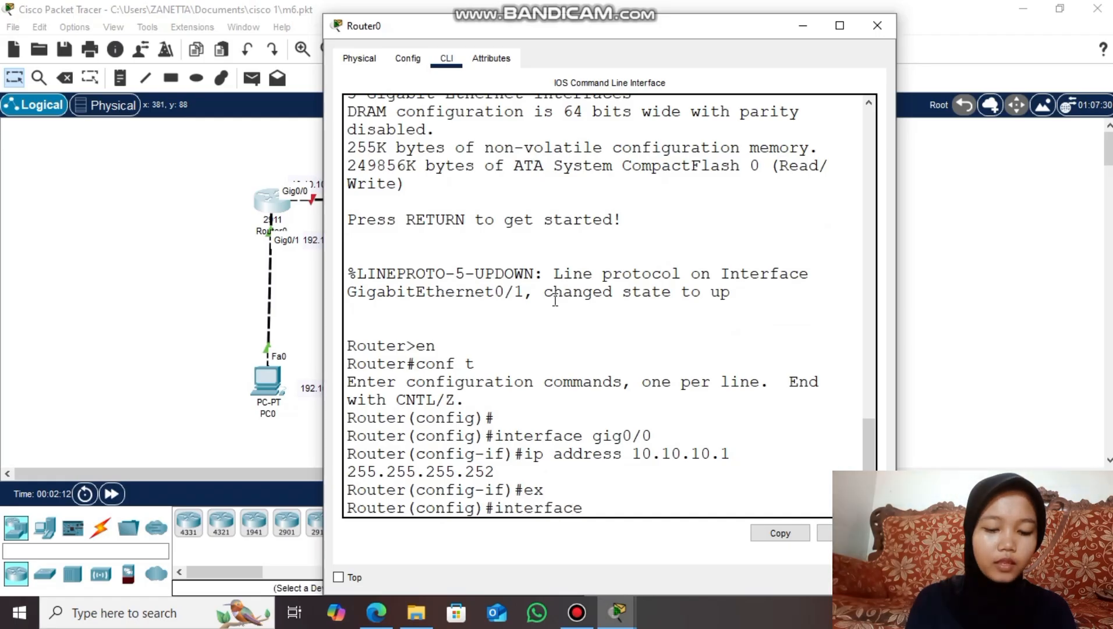
type("gig0/1")
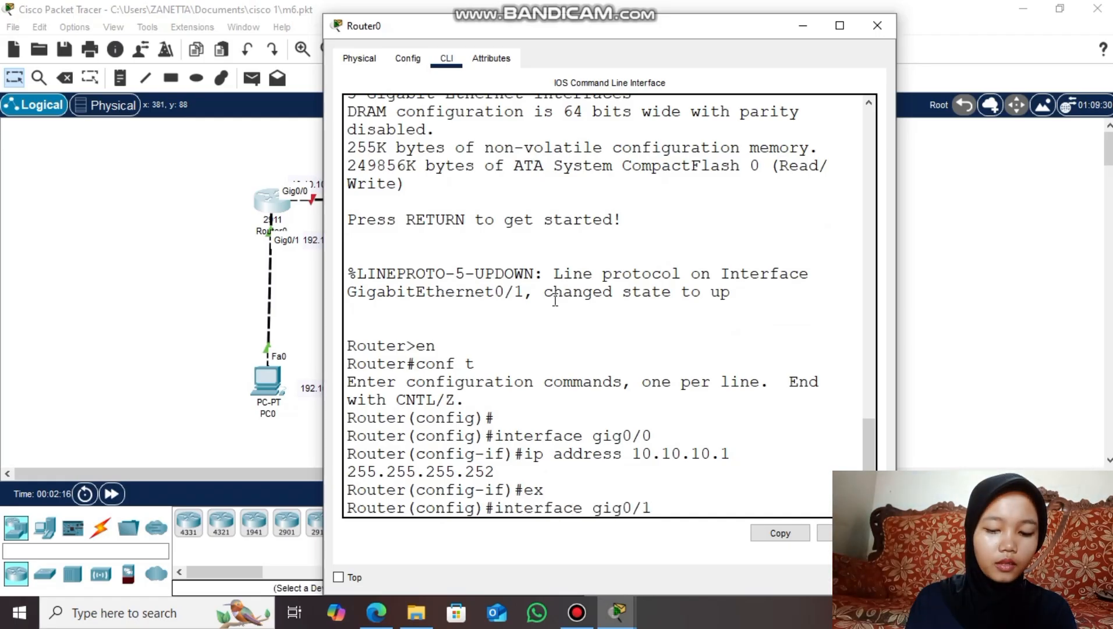
key("Return")
type("ip a")
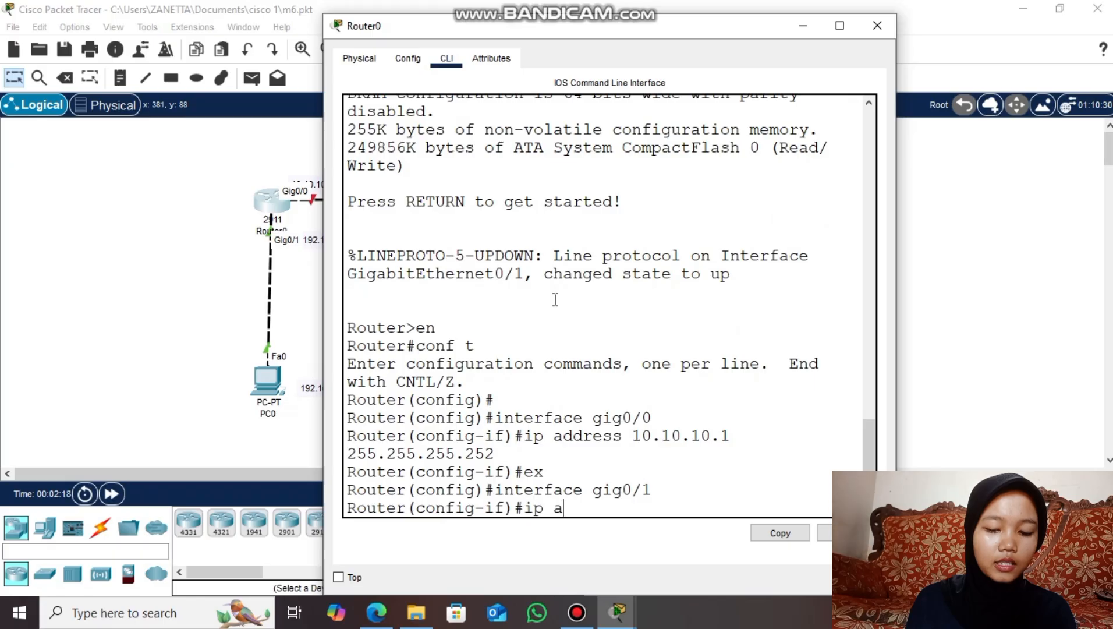
type("ddress 192.168.")
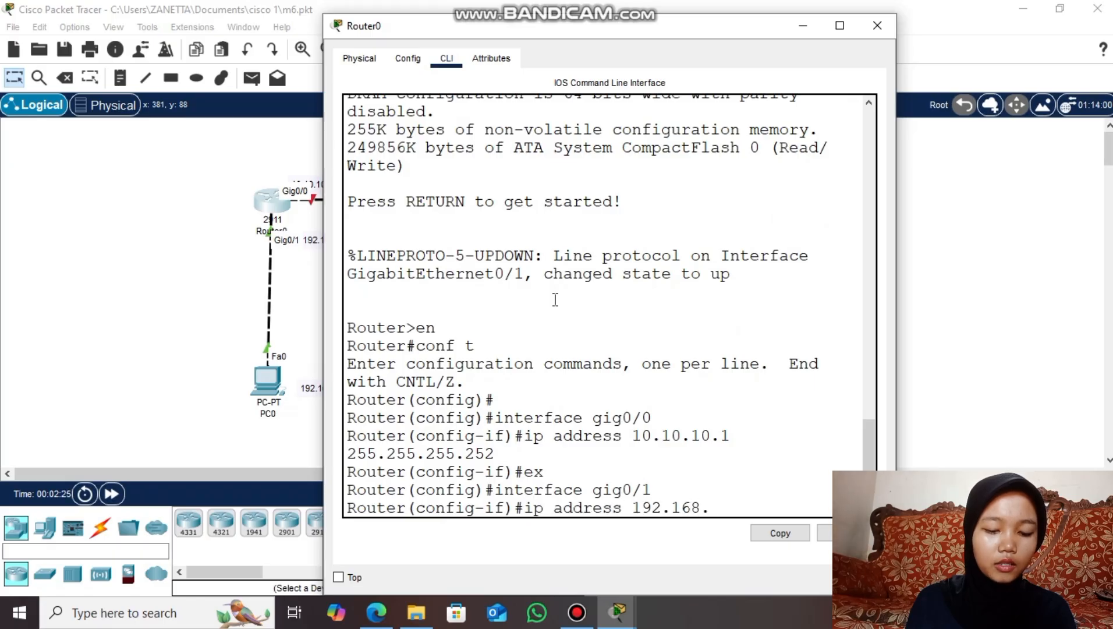
type("1.1")
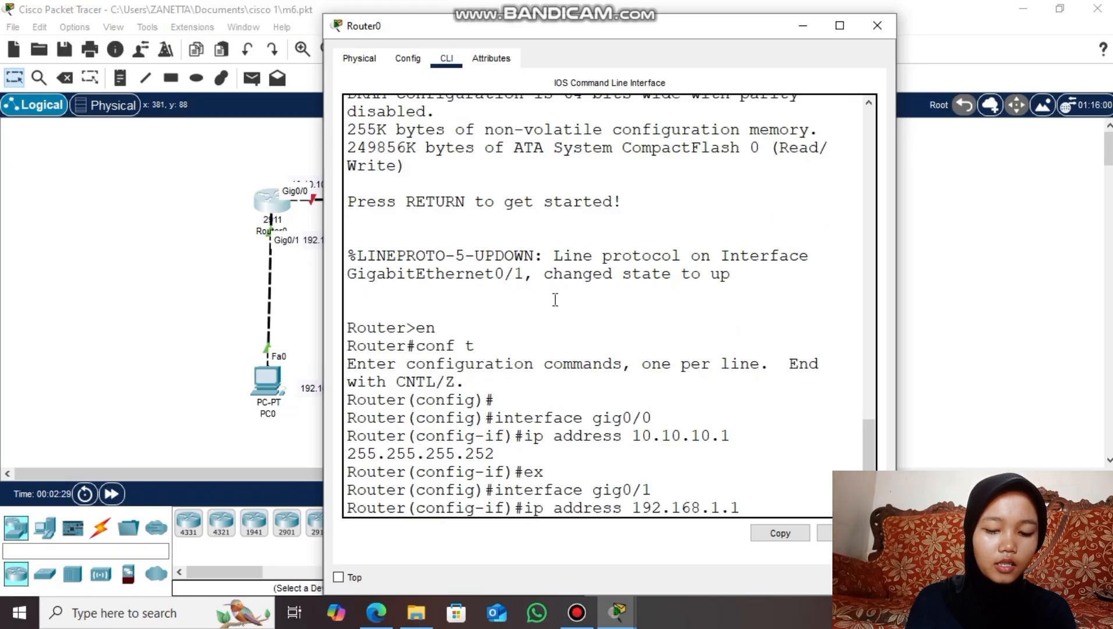
type(" 255.255.255.0")
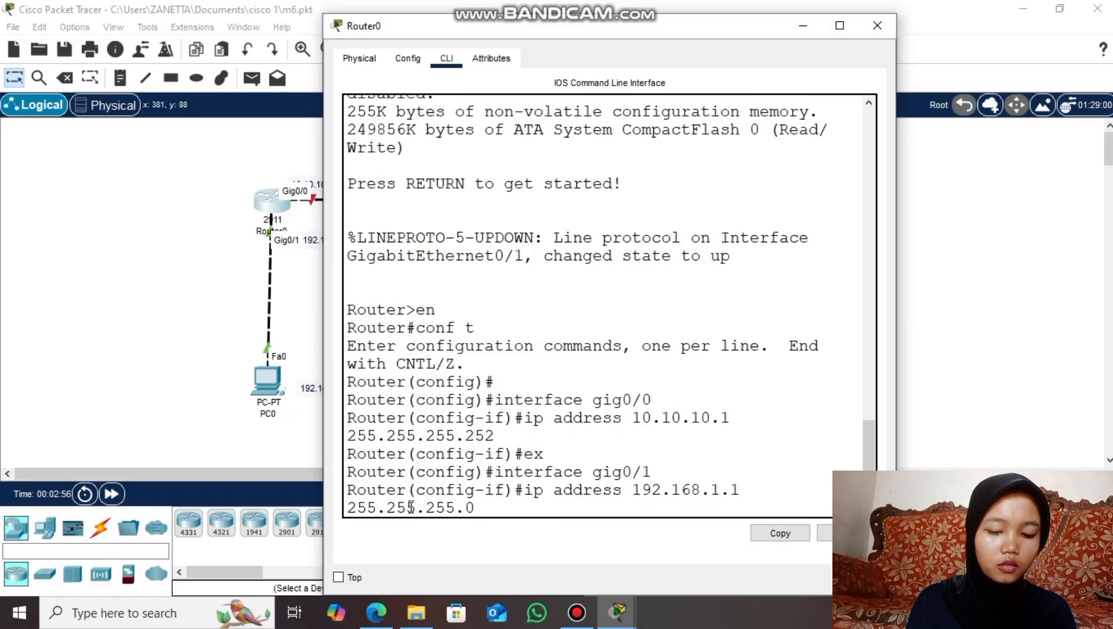
key("Return")
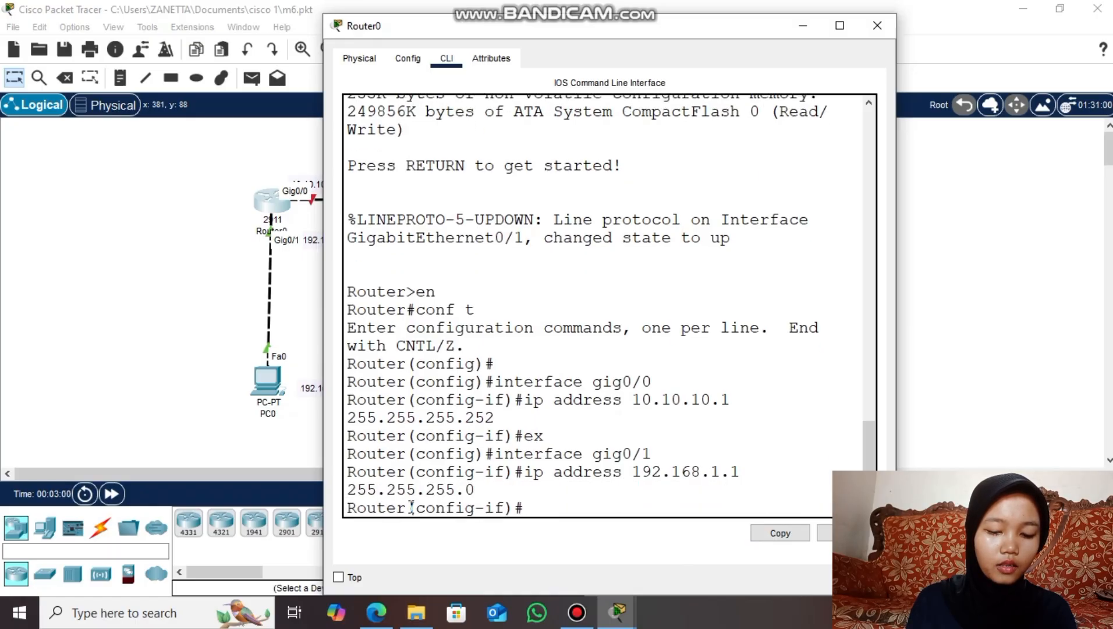
type("ex")
key("Return")
key("Return")
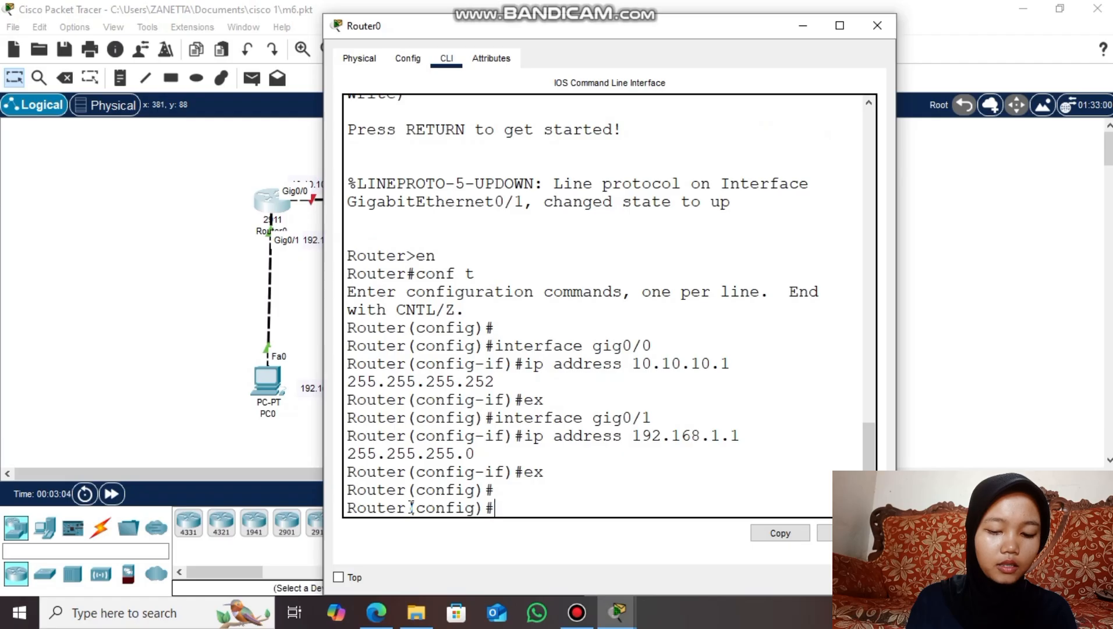
left_click(877, 26)
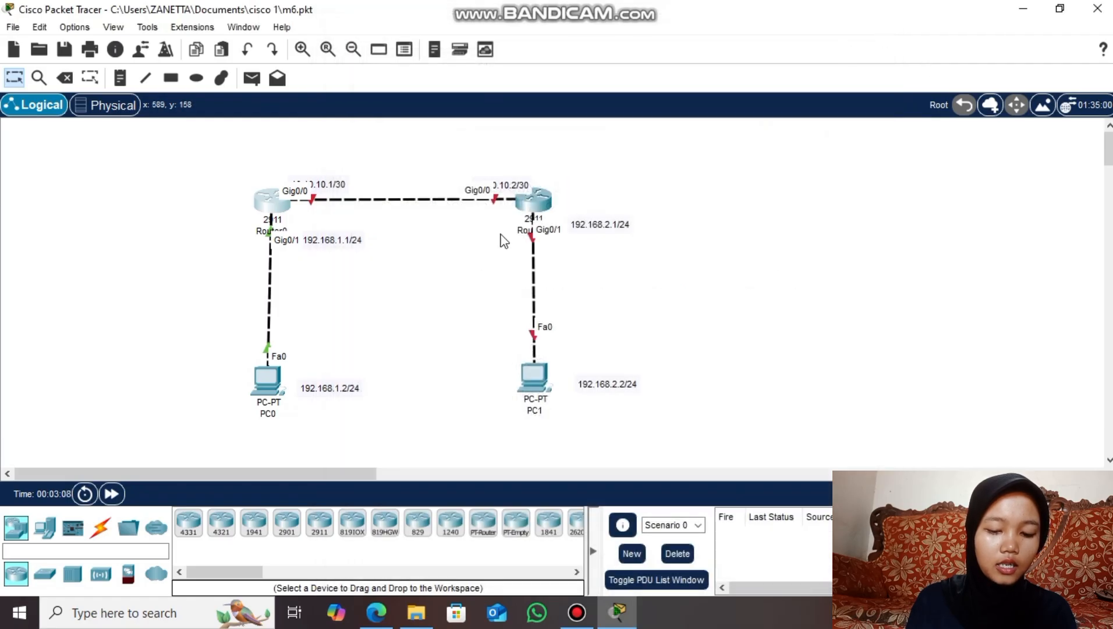
Open Router1's command line and enter global configuration mode with en and conf t
left_click(538, 203)
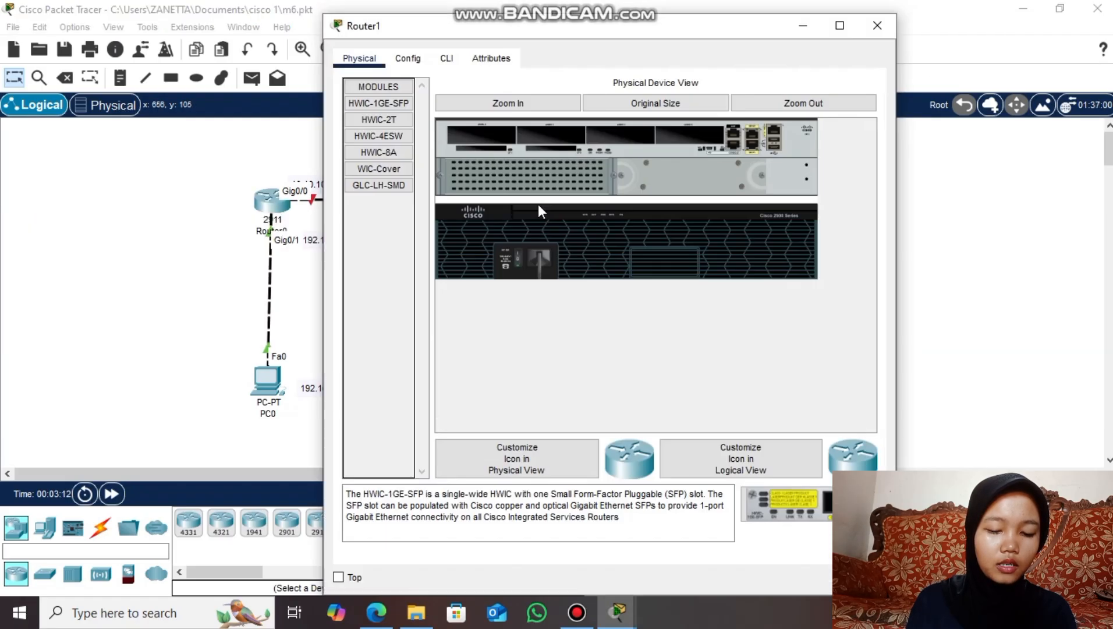
left_click(447, 59)
key("Return")
type("er>e")
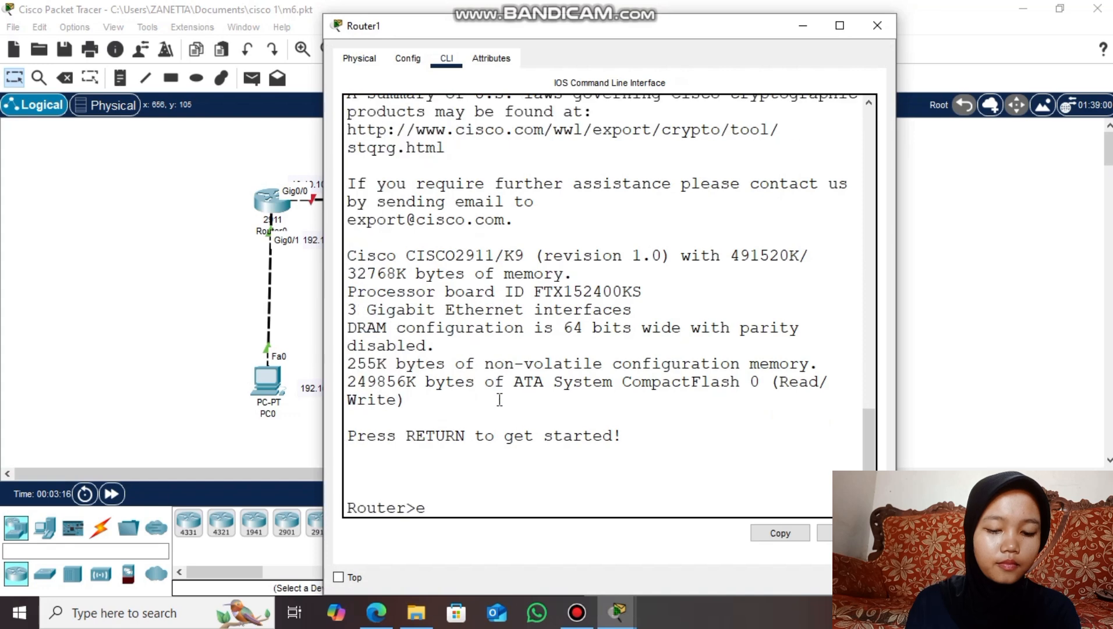
type("n")
key("Return")
type("conf t")
key("Return")
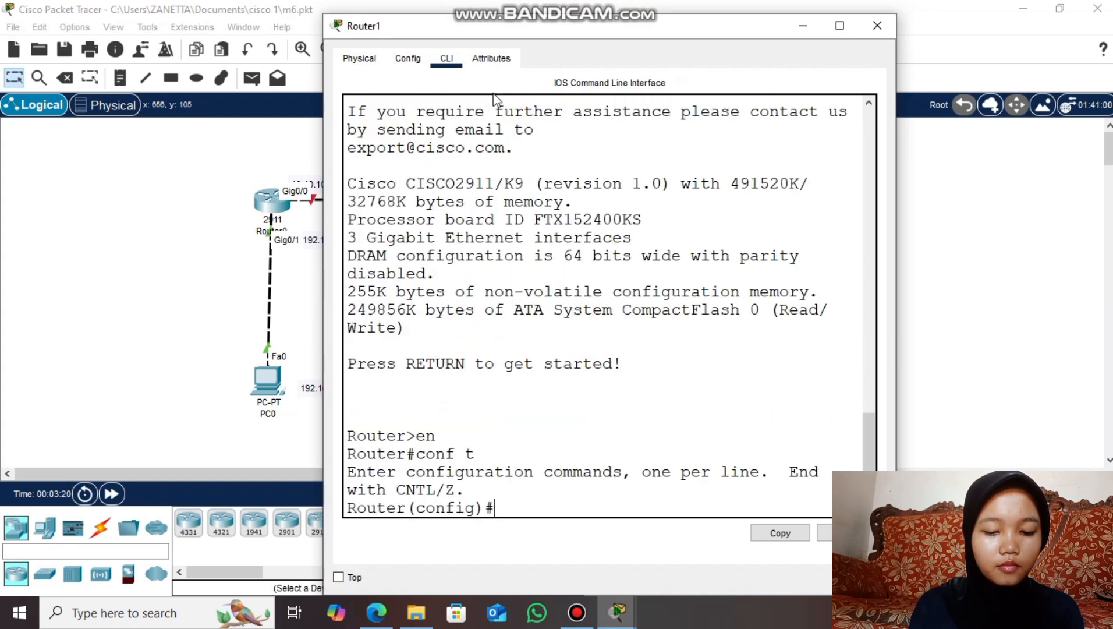
left_click_drag(502, 34, 357, 38)
Enable Router1's interface range gig0/0-1 with no shutdown, and exit to global configuration mode
type("inter")
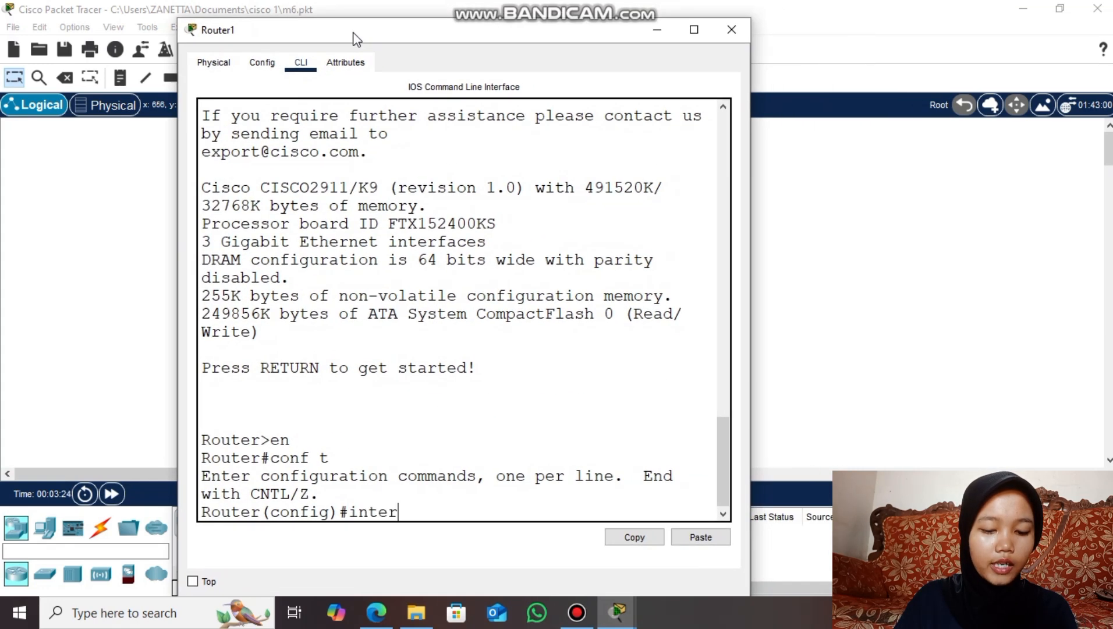
type("face ramge")
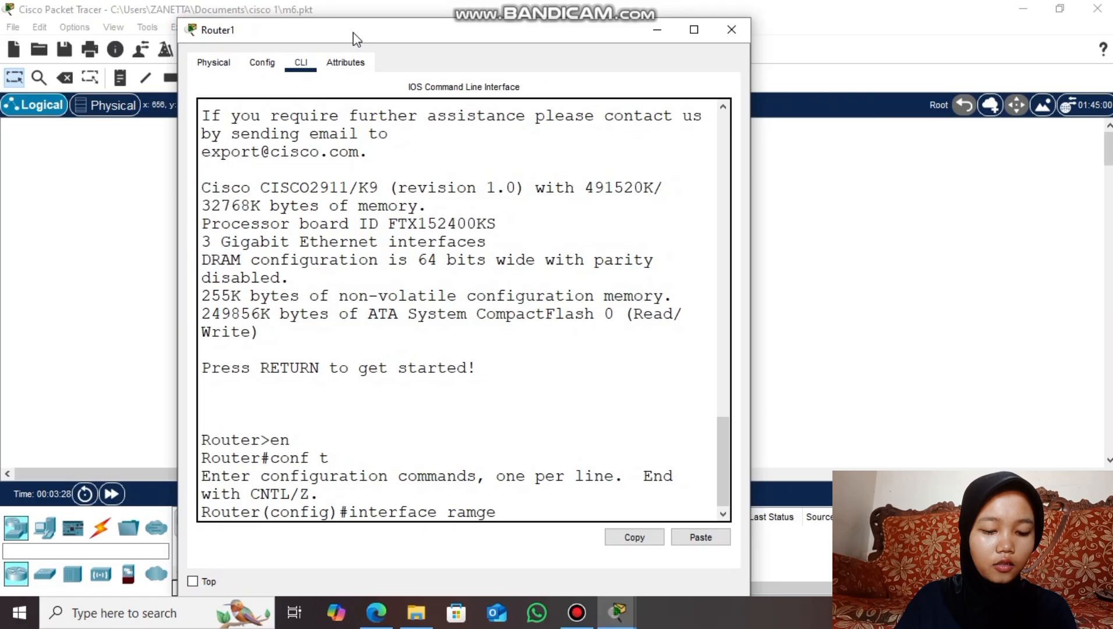
key("BackSpace")
key("BackSpace")
key("BackSpace")
type("nge gig0/")
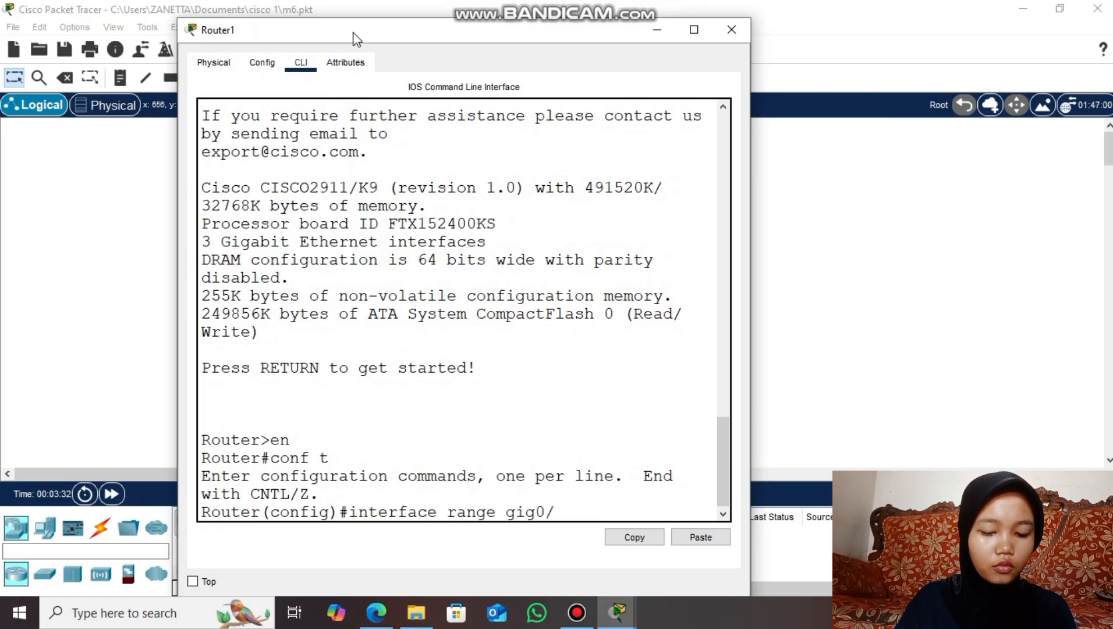
type("0-1")
key("Return")
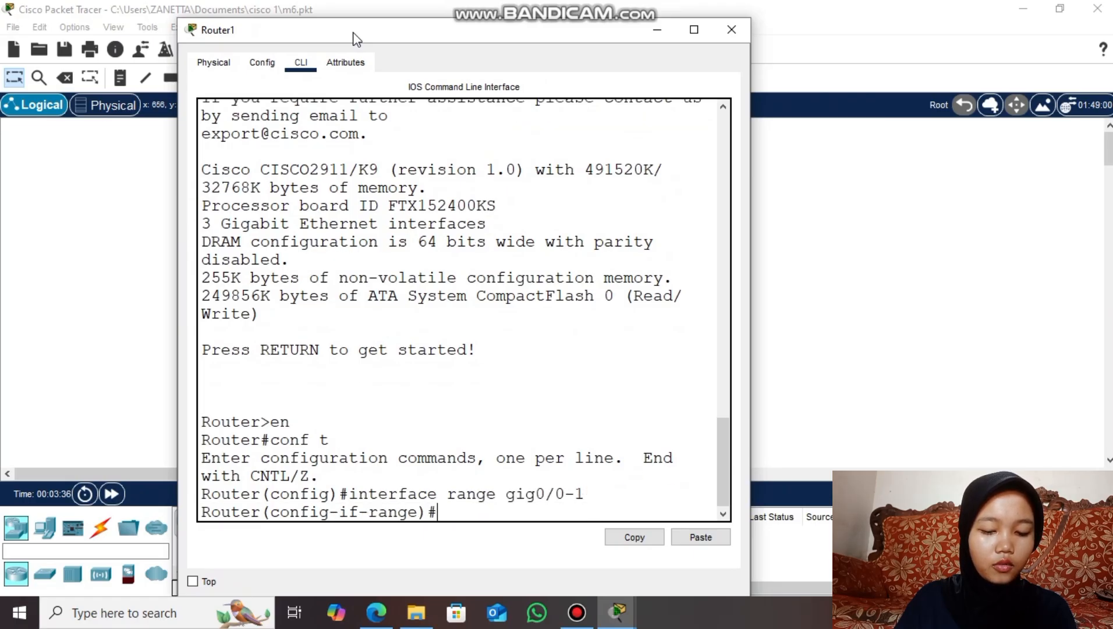
type("no shutdow")
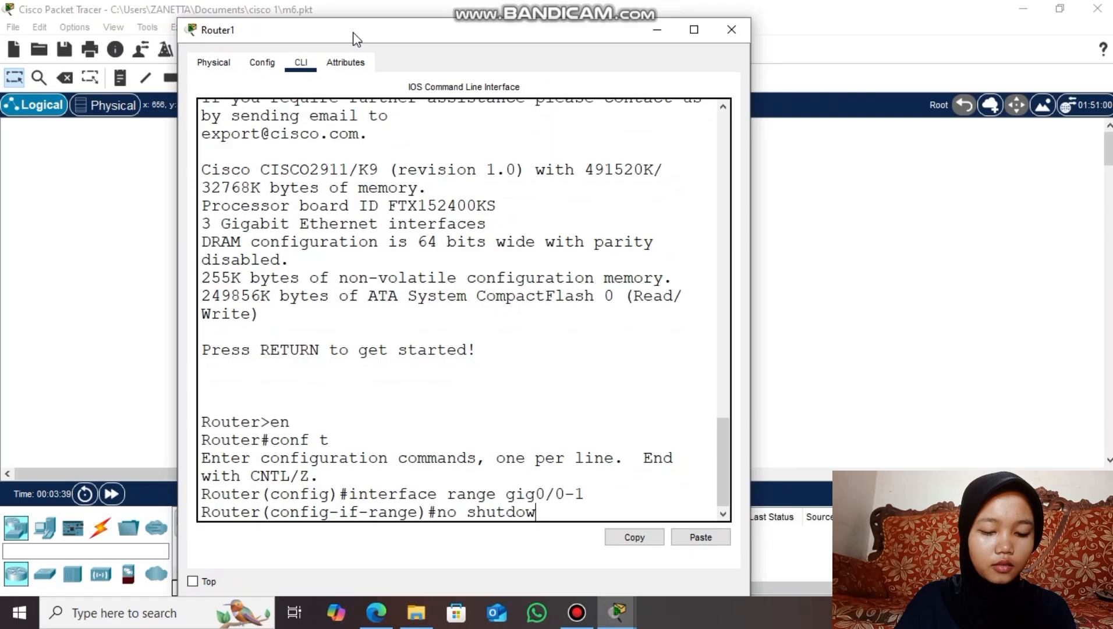
key("BackSpace")
key("BackSpace")
type("own")
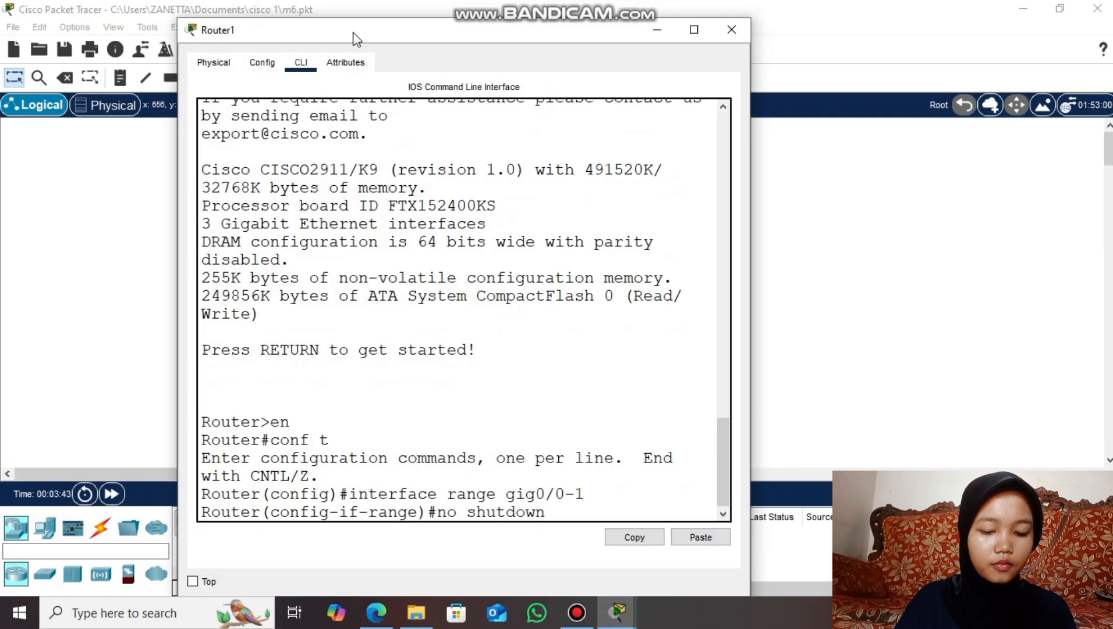
key("Return")
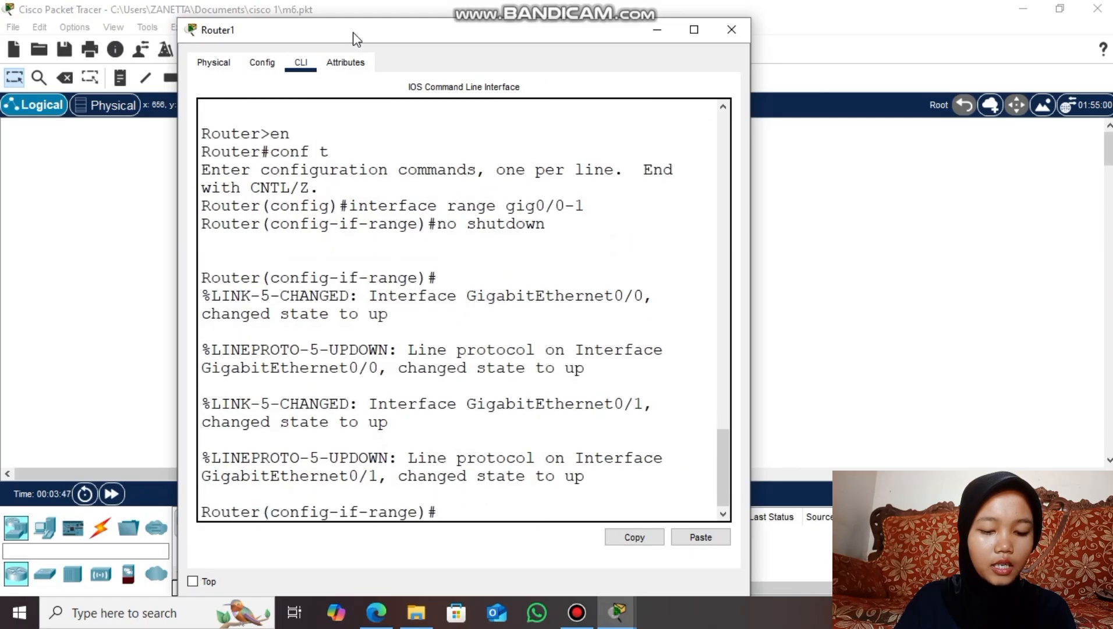
type("ex")
key("Return")
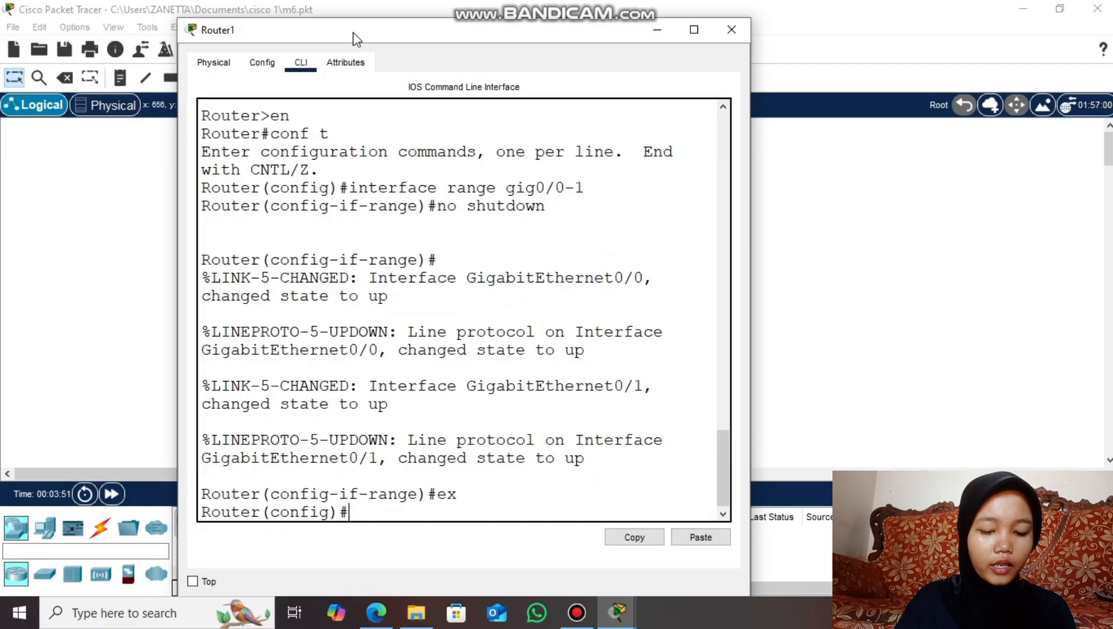
Assign IP address 10.10.10.2 with mask 255.255.255.252 to Router1's gig0/0 interface, and exit the interface configuration
type("interface gig0/0")
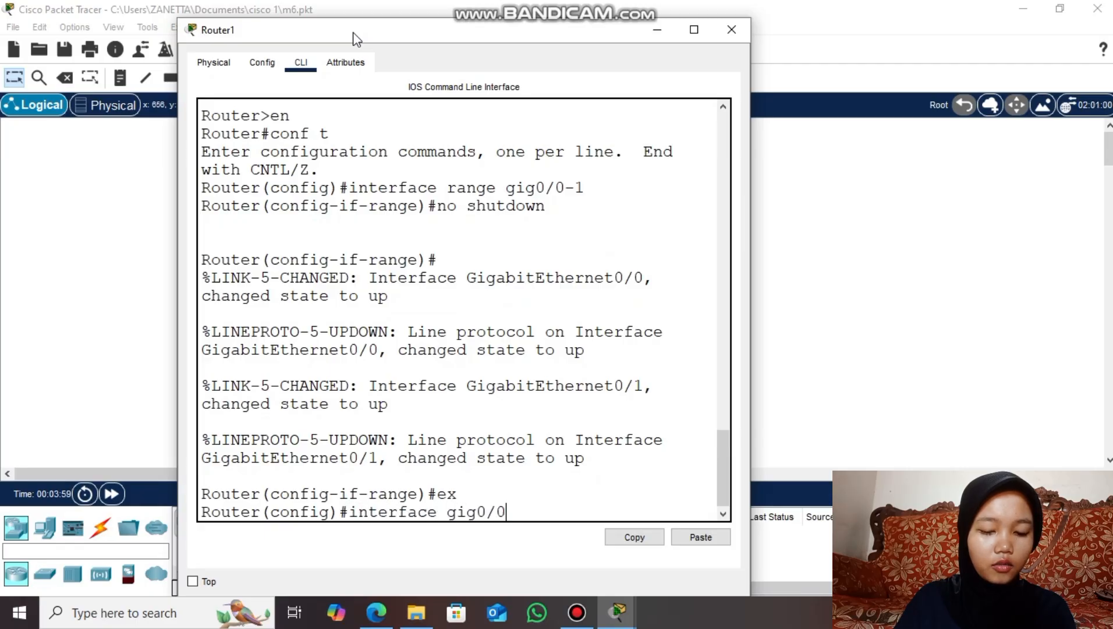
key("Return")
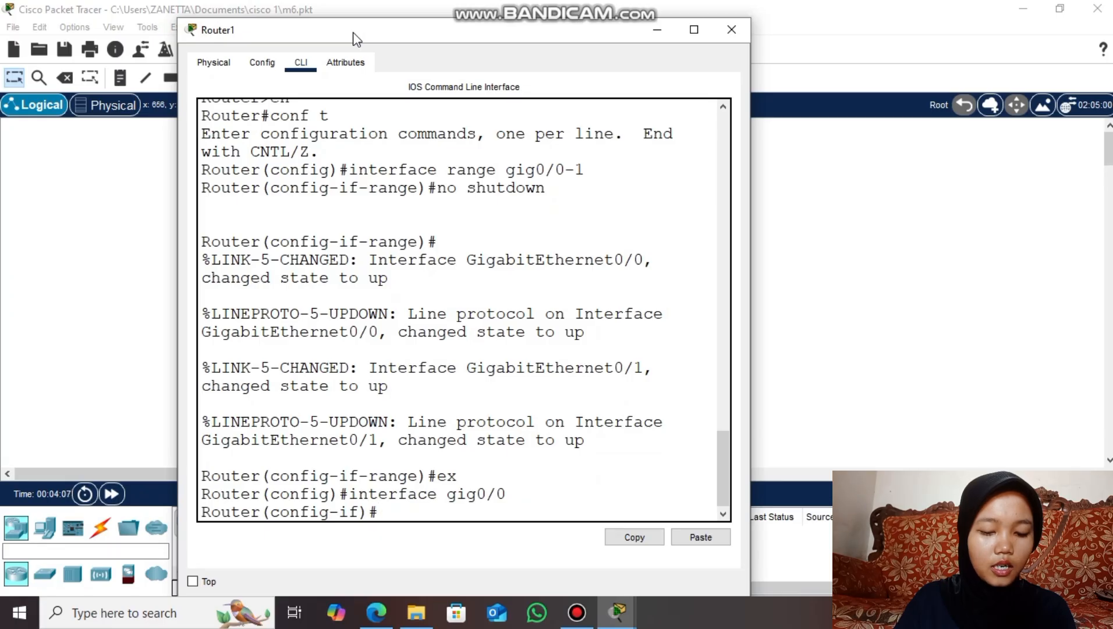
type("ip address")
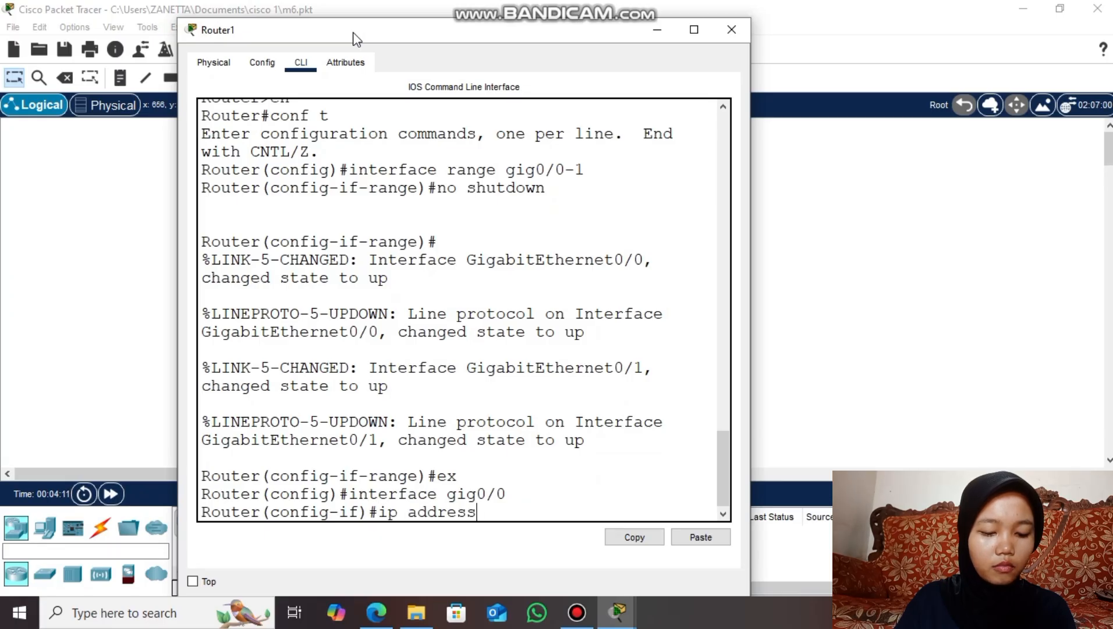
type(" 10.10.10.")
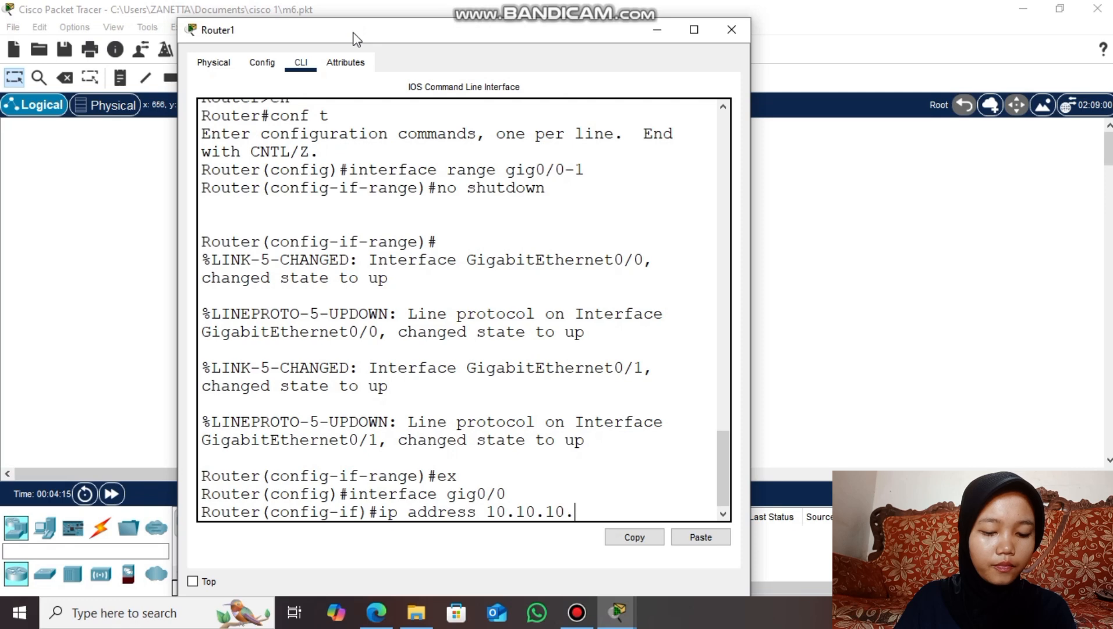
type("2 255.")
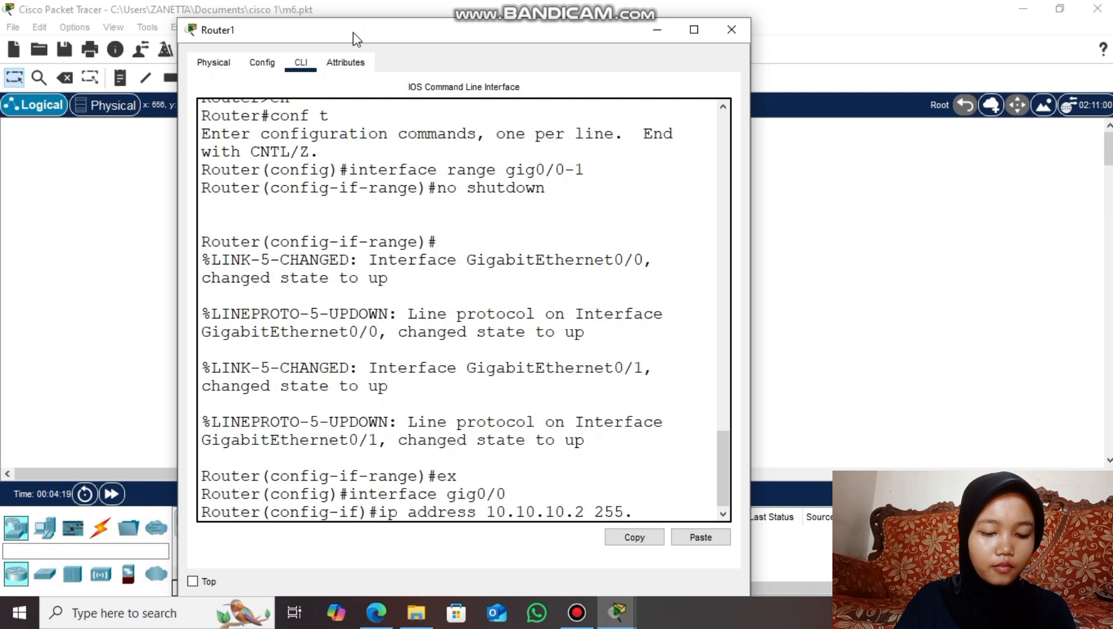
type("255.255.252")
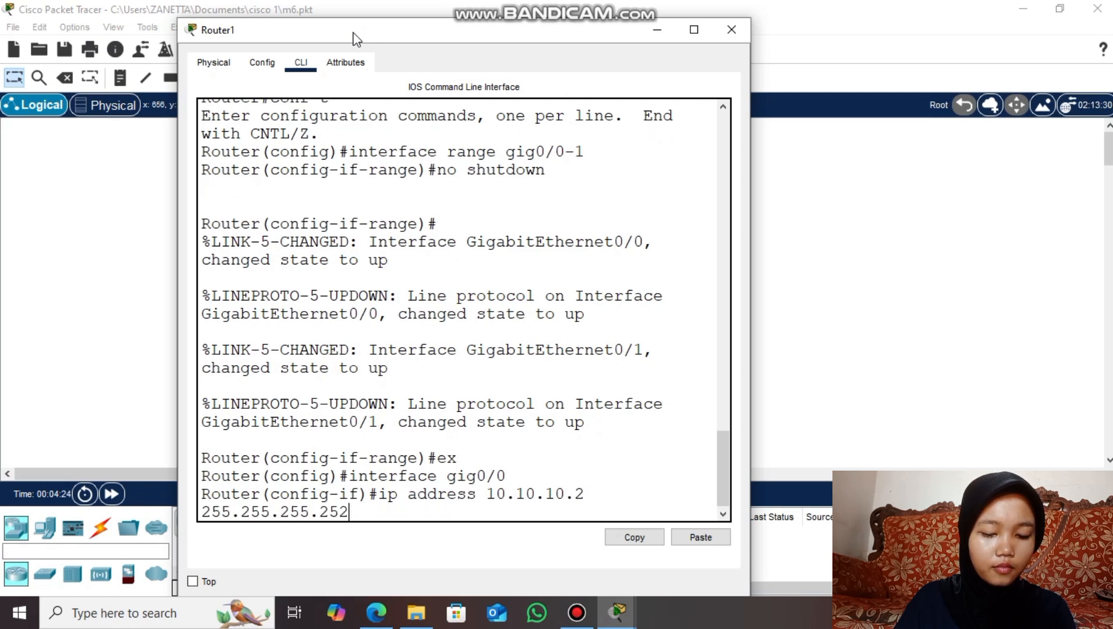
key("Return")
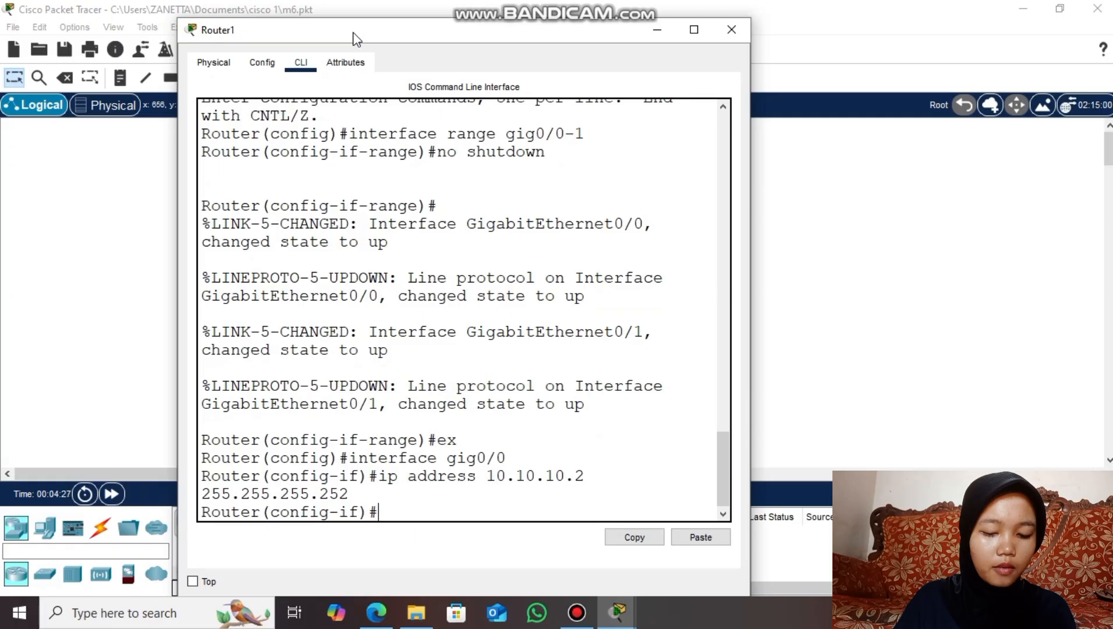
type("ex")
key("Return")
Assign IP address 192.168.2.1 with mask 255.255.255.0 to Router1's gig0/1 interface, exit the interface configuration, and close Router1's window
type("interface gig0/2")
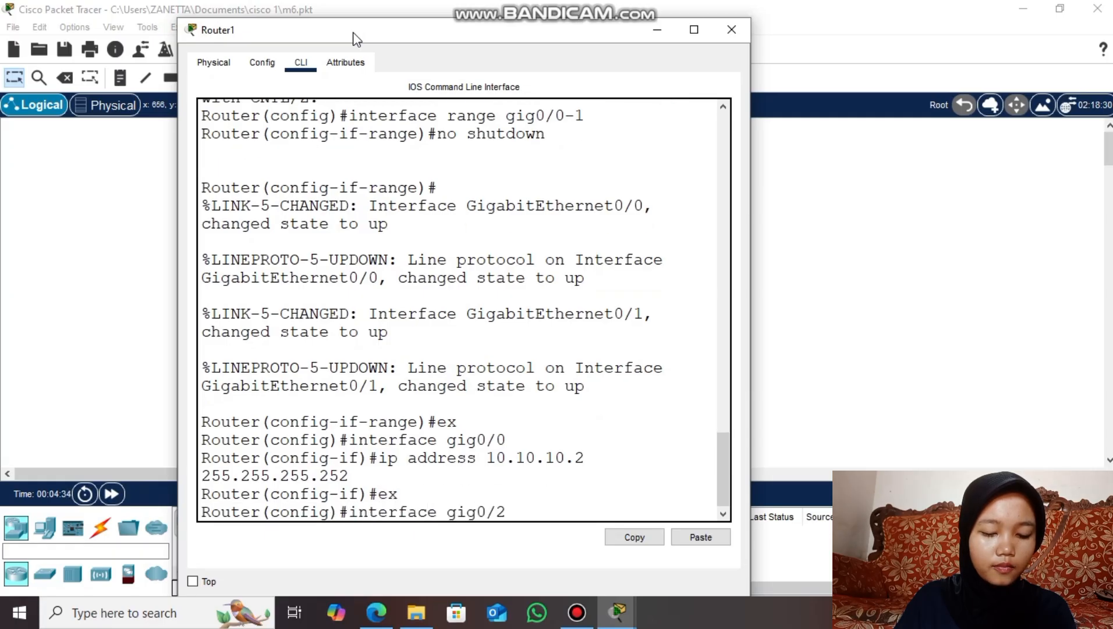
key("BackSpace")
type("1")
key("Return")
type("ip a")
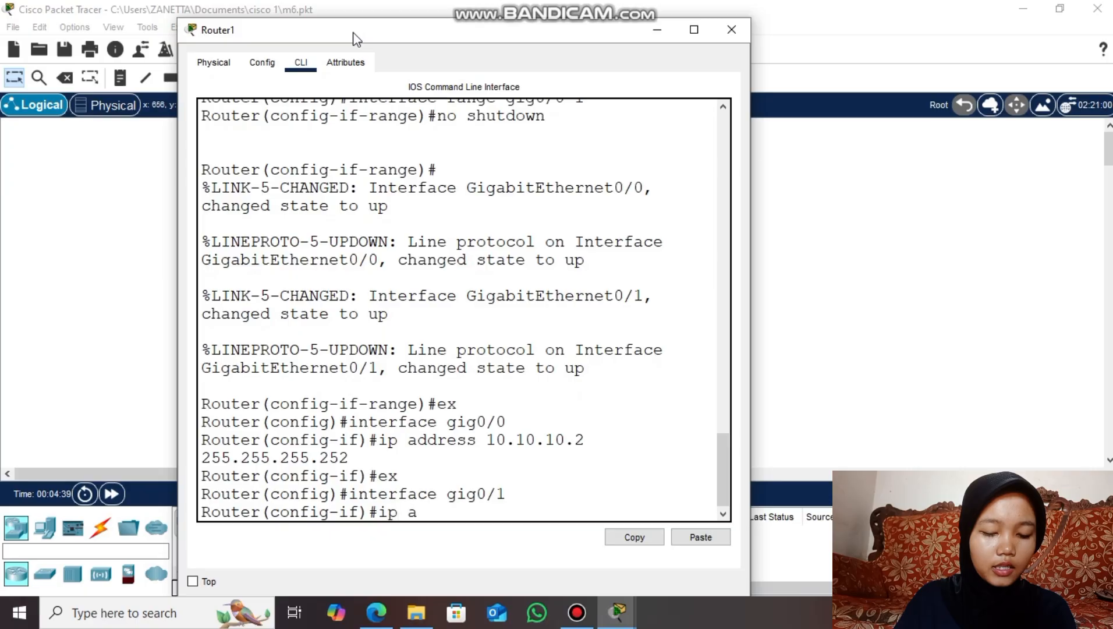
type("ddress 192.168.2.1")
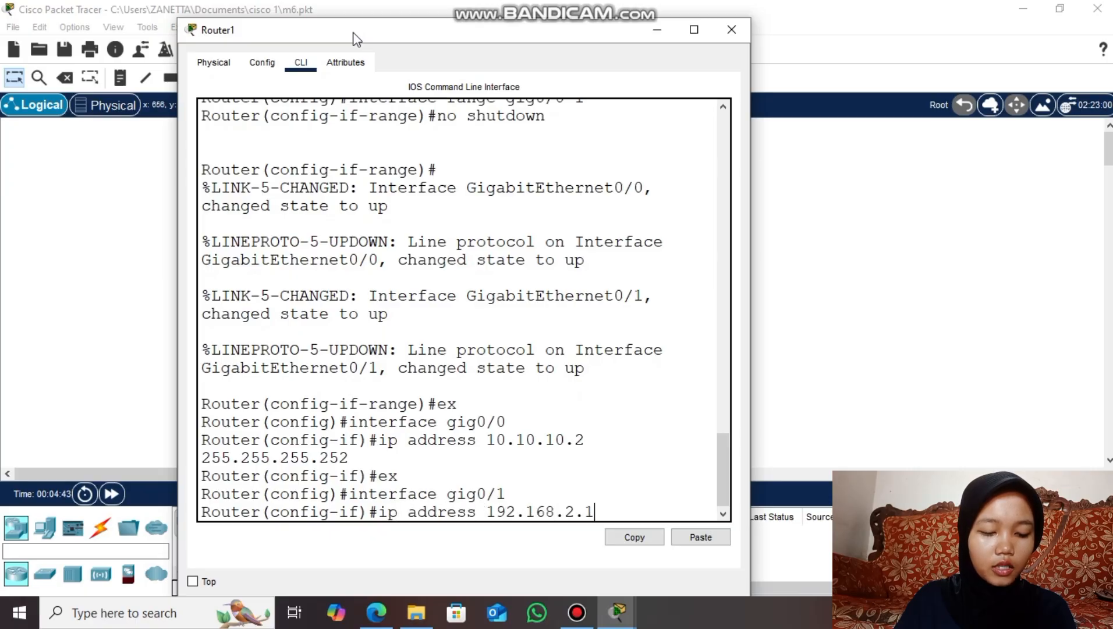
type(" 255.255.255.255.0")
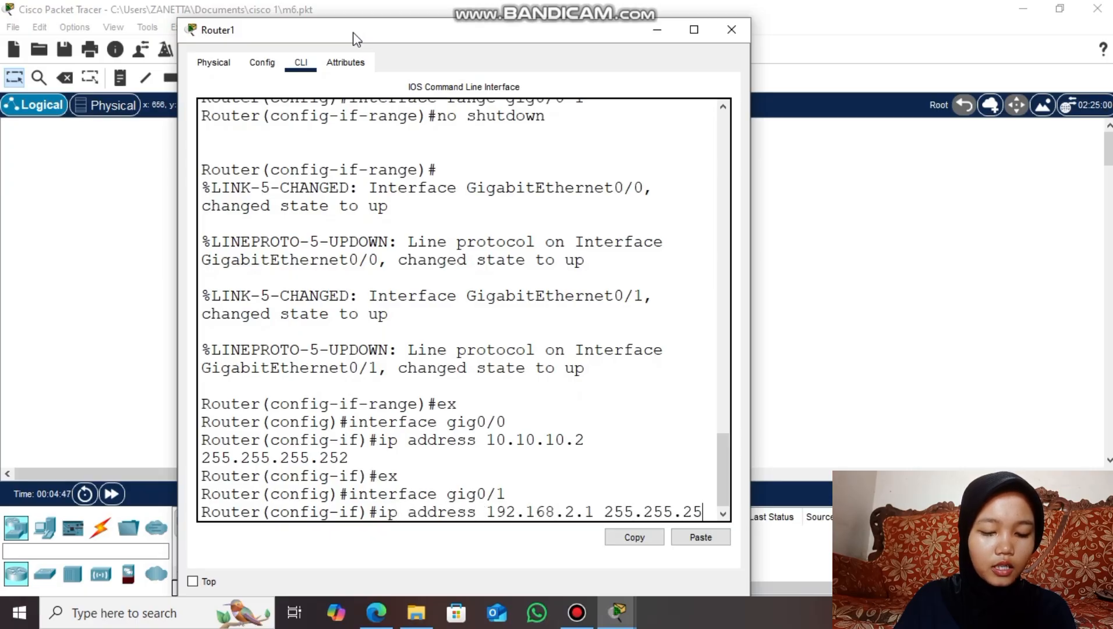
key("Return")
type("ex")
key("Return")
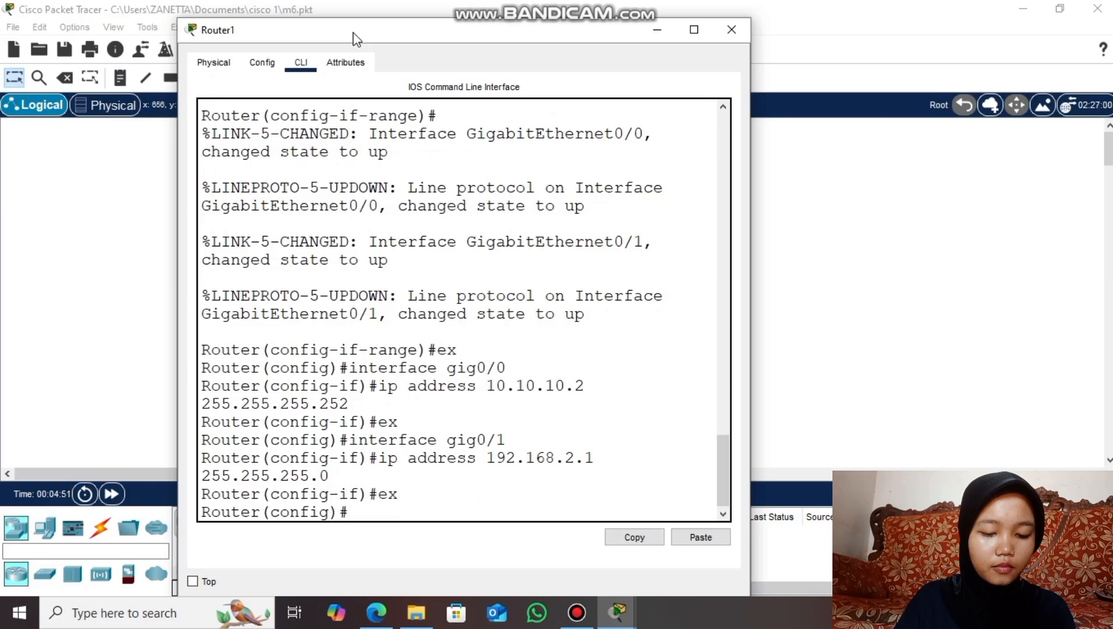
left_click(735, 30)
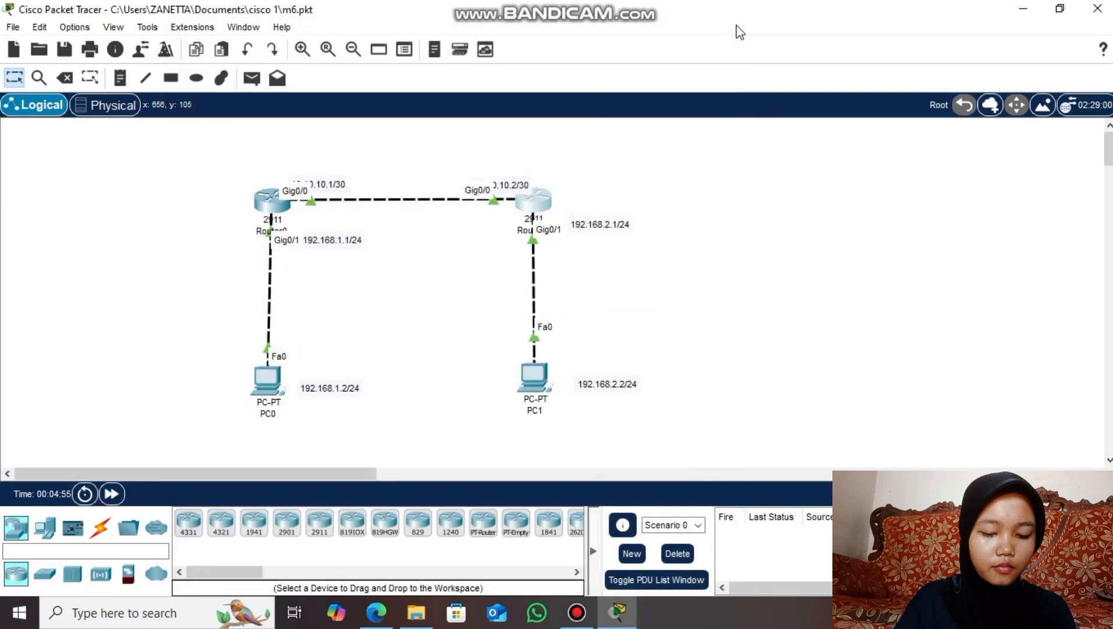
Configure PC0 with IPv4 address 192.168.1.2, subnet mask 255.255.255.0 and default gateway 192.168.1.1, and close its window
left_click(266, 377)
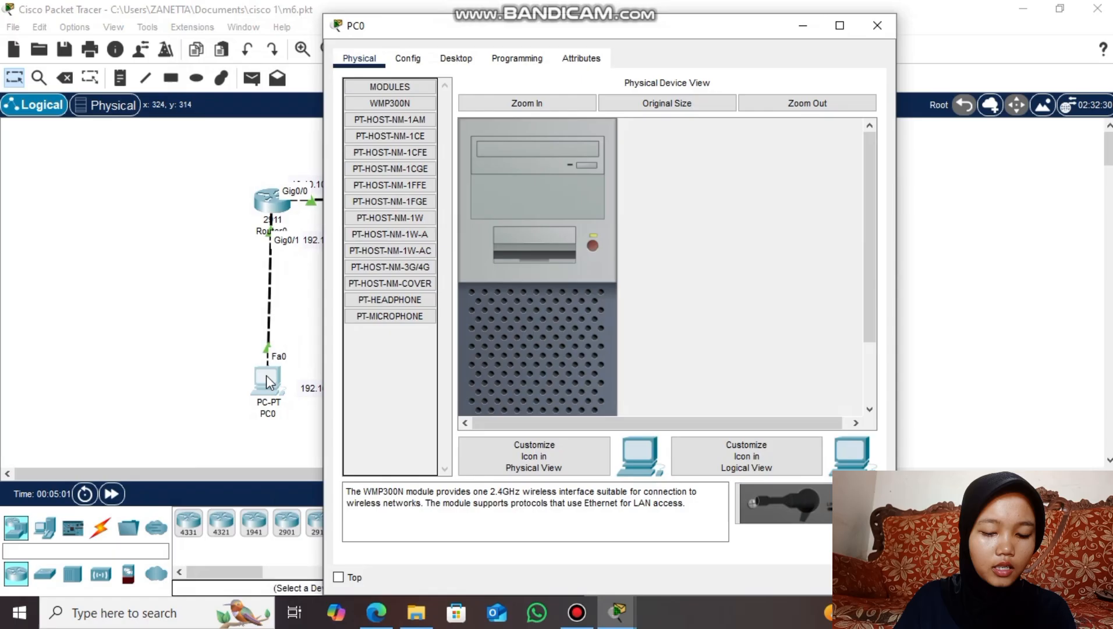
left_click(460, 58)
left_click(391, 116)
left_click(558, 168)
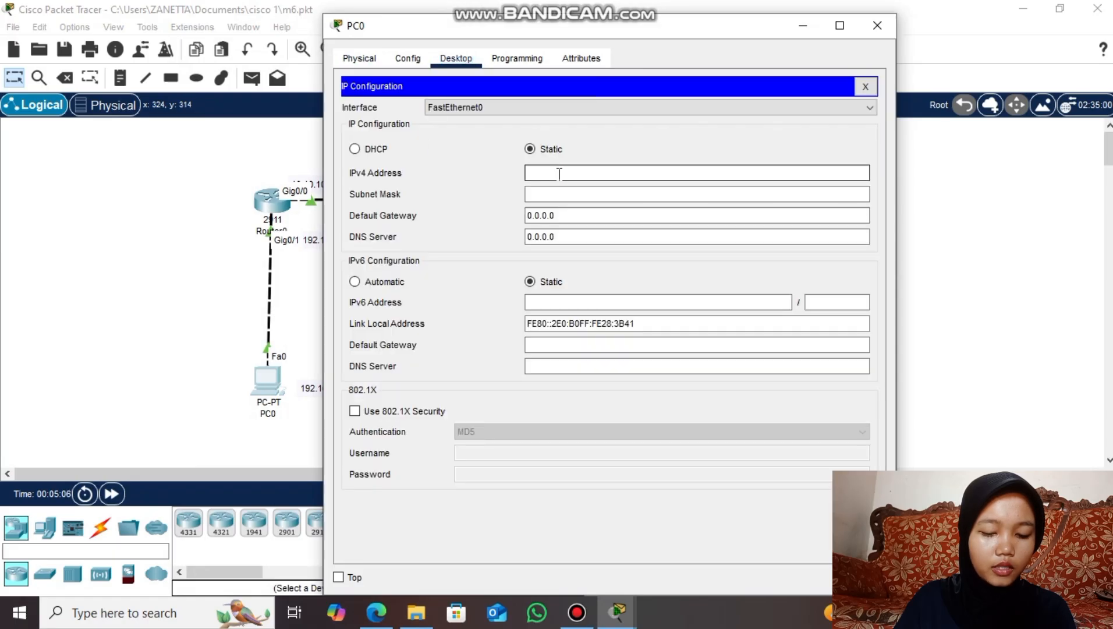
type("192.168.1.2")
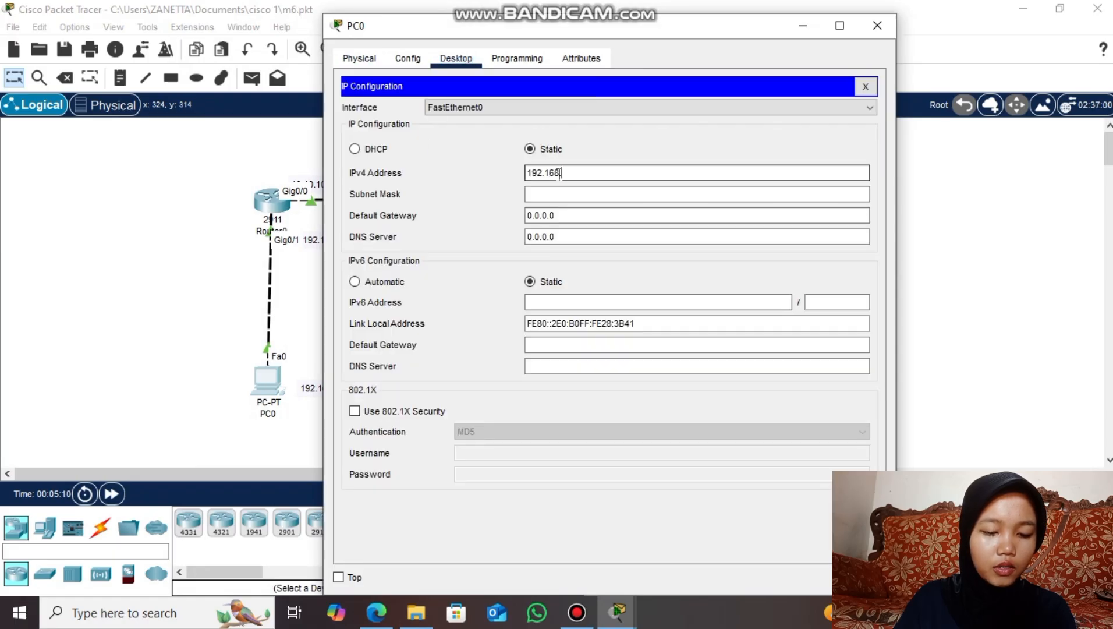
left_click(565, 193)
left_click(568, 213)
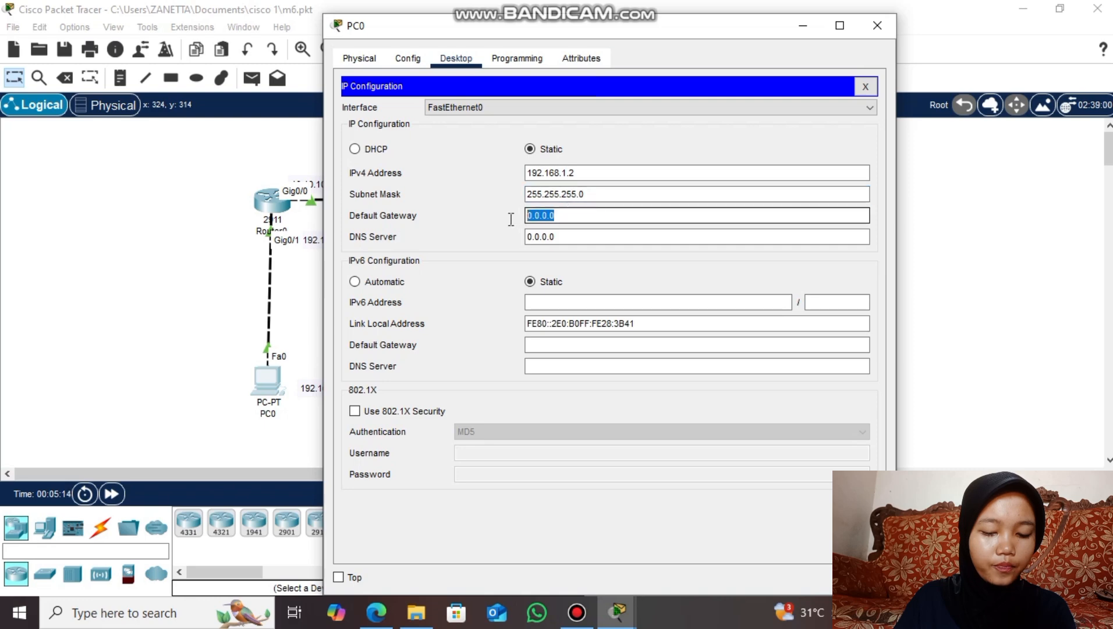
type("192.168.1.1")
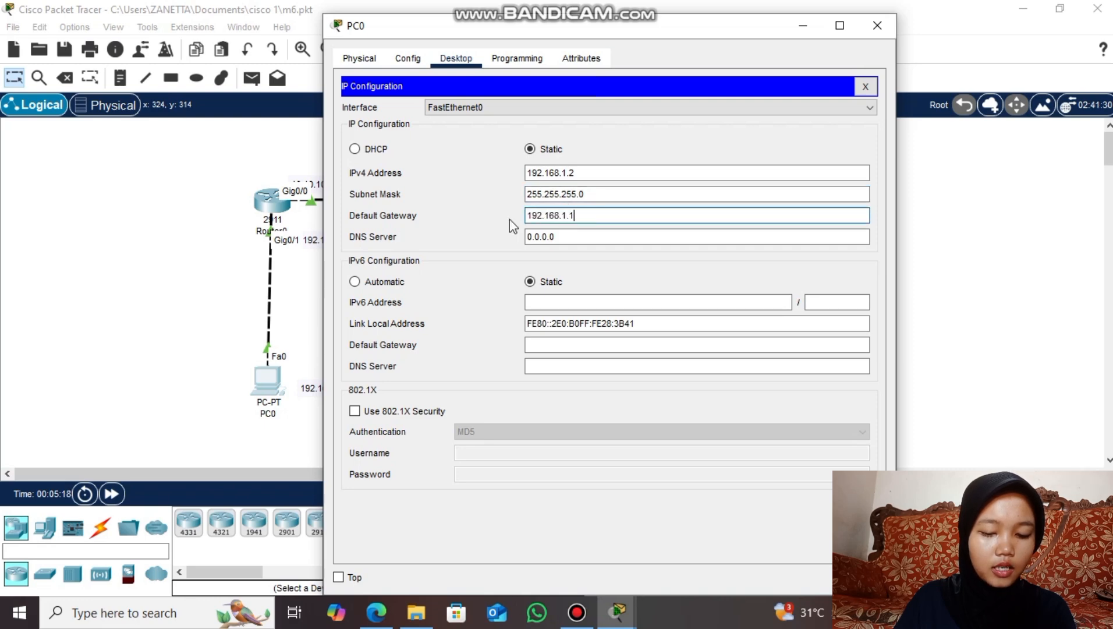
left_click(879, 24)
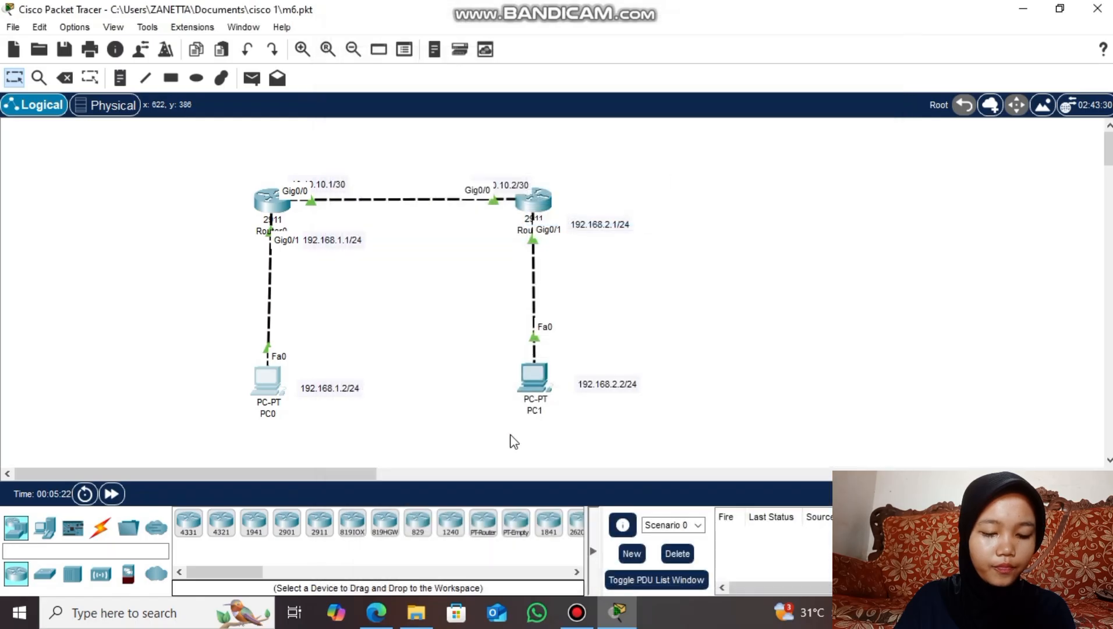
Configure PC1 with IPv4 address 192.168.2.2, subnet mask 255.255.255.0 and default gateway 192.168.2.1, and close its window
left_click(539, 387)
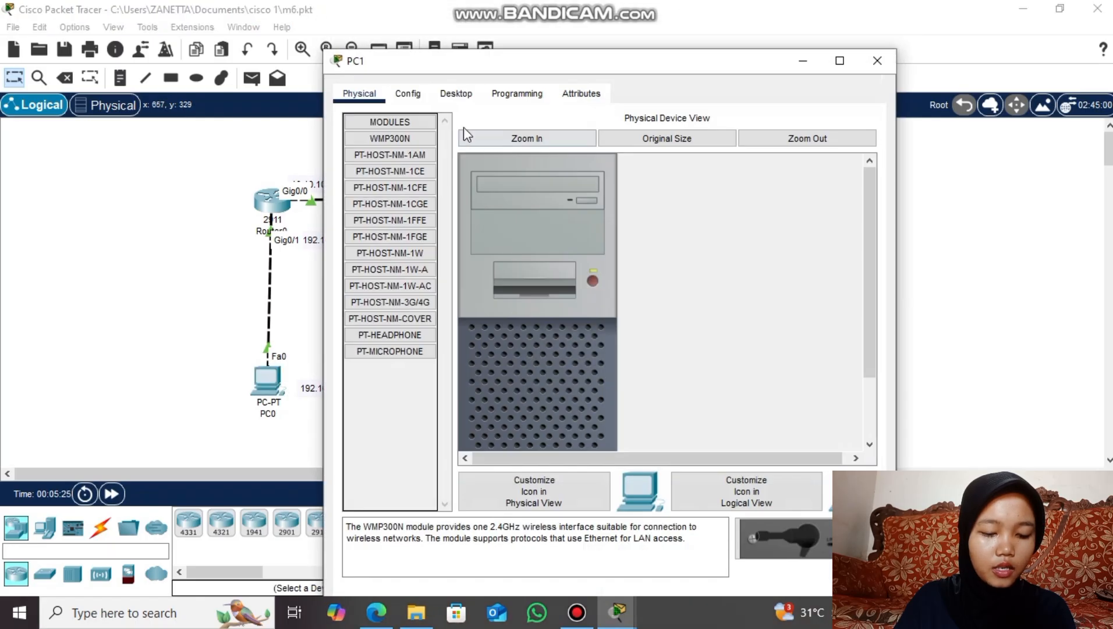
left_click(452, 94)
left_click(391, 178)
left_click(585, 209)
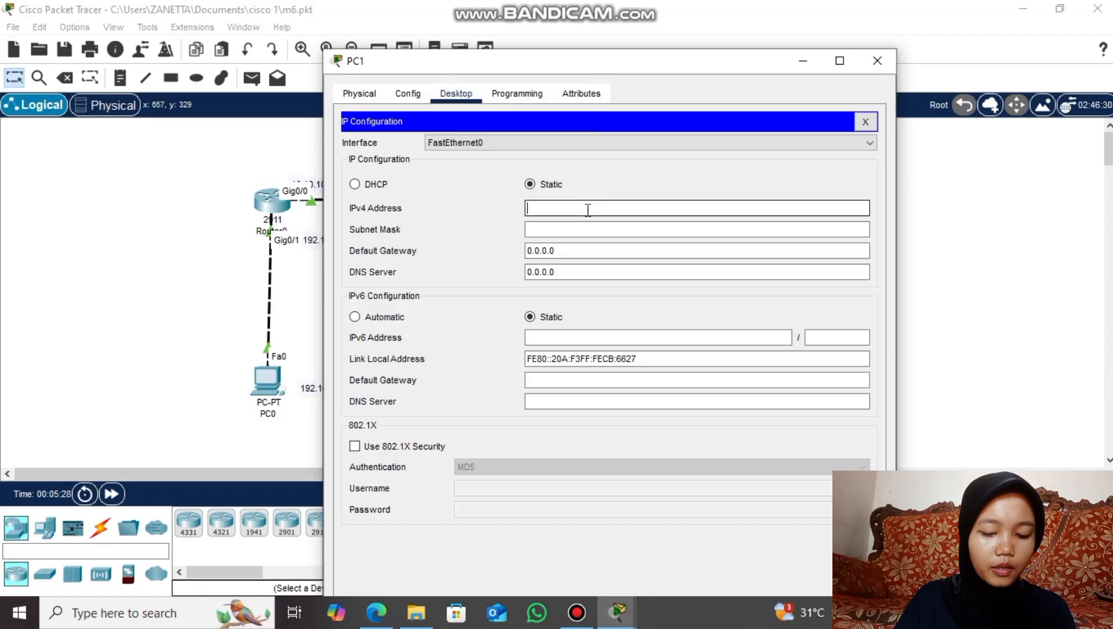
type("192.168")
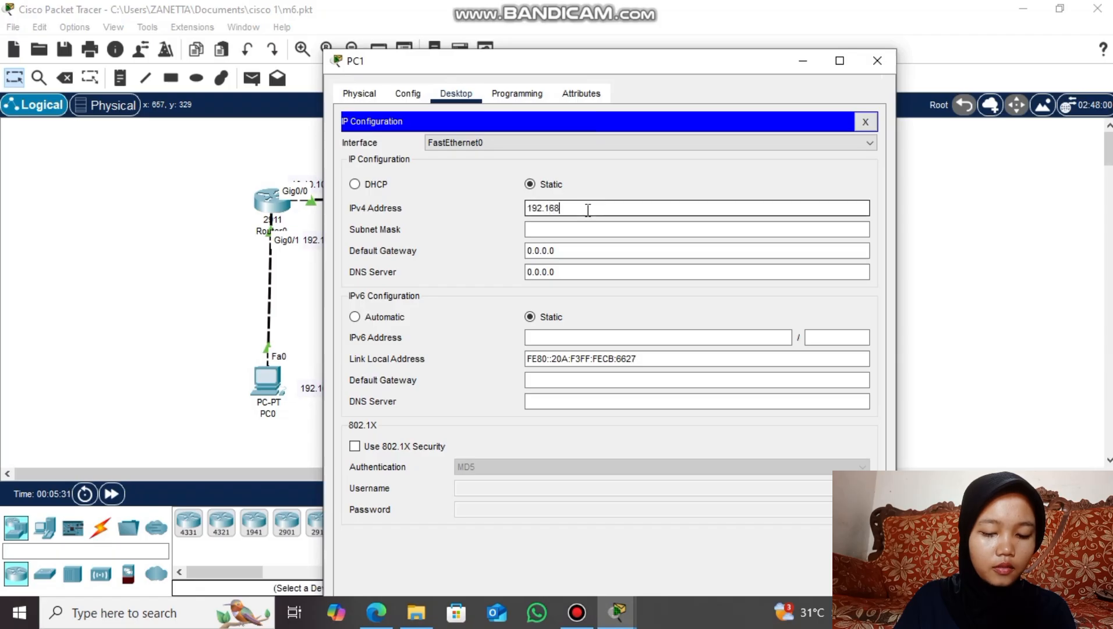
type(".")
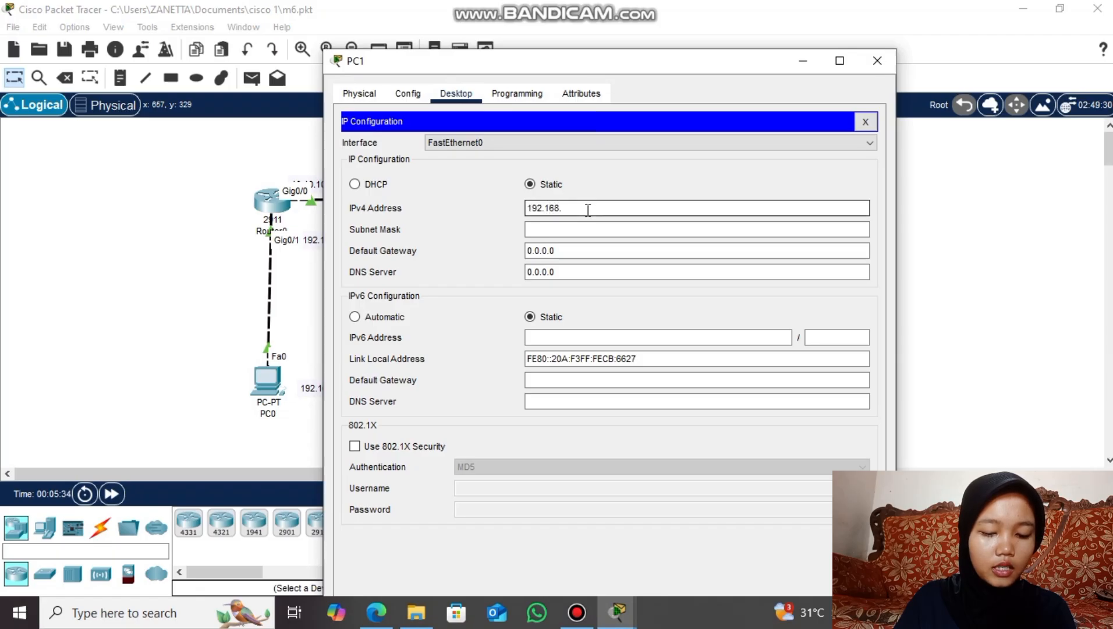
type("2.1")
left_click(582, 235)
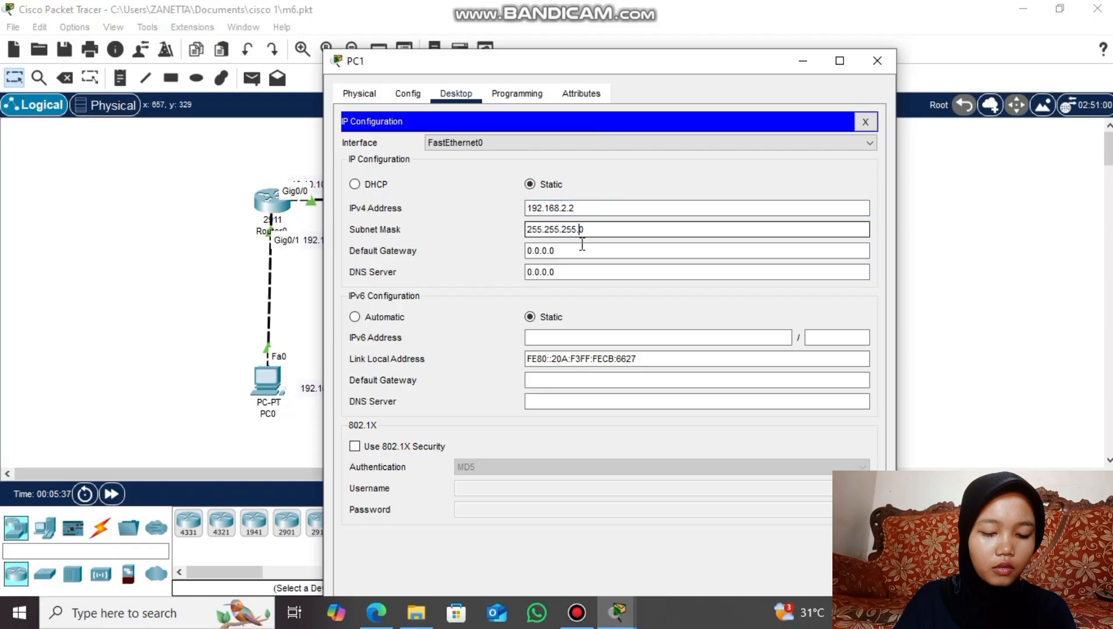
left_click_drag(573, 250, 513, 252)
key("BackSpace")
type("192.168.2.1")
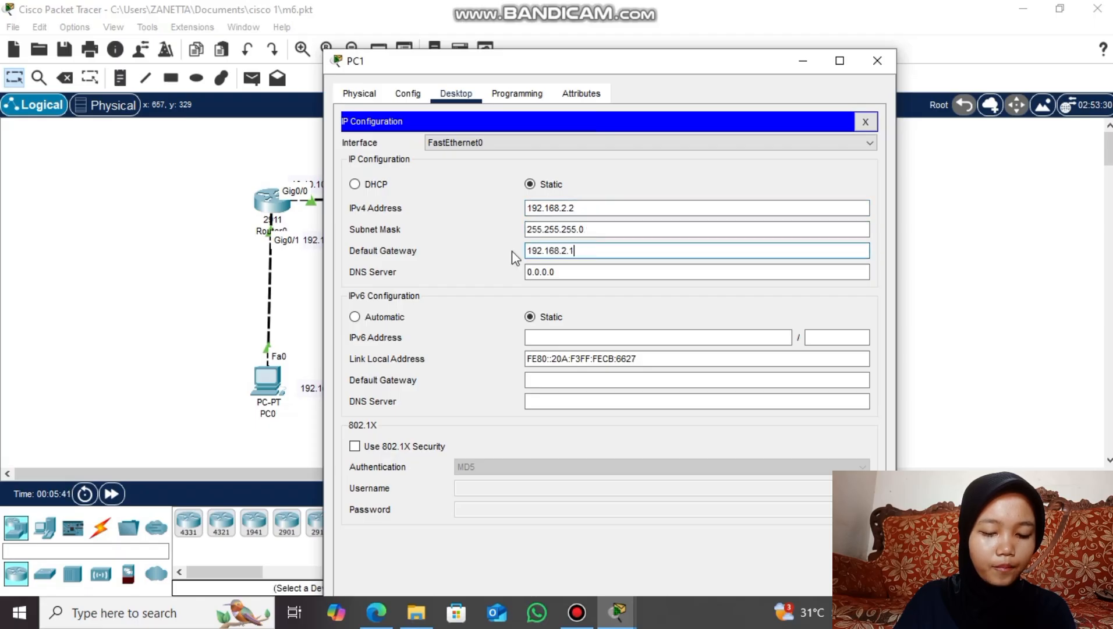
left_click(878, 60)
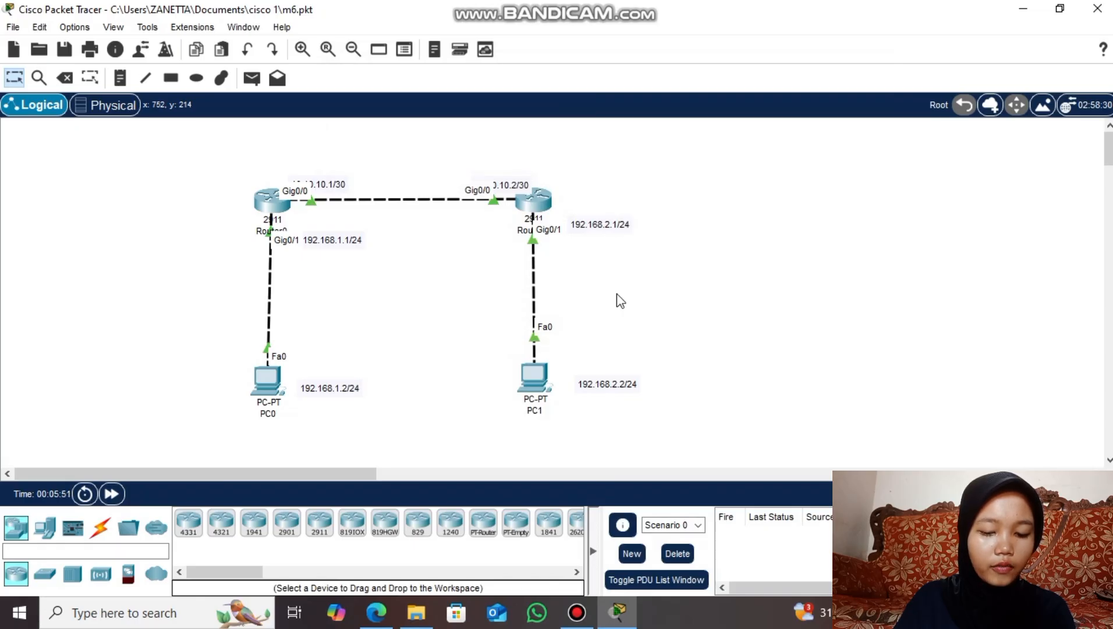
Open Router0's command line and look up the argument that router bgp accepts with the ? help
left_click(276, 199)
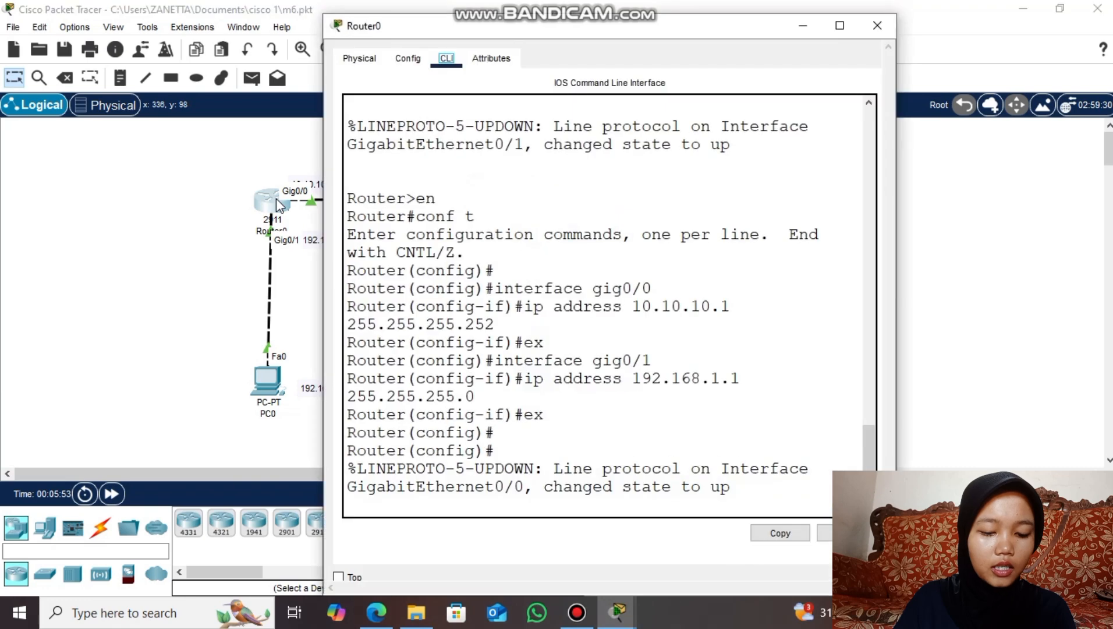
left_click(462, 509)
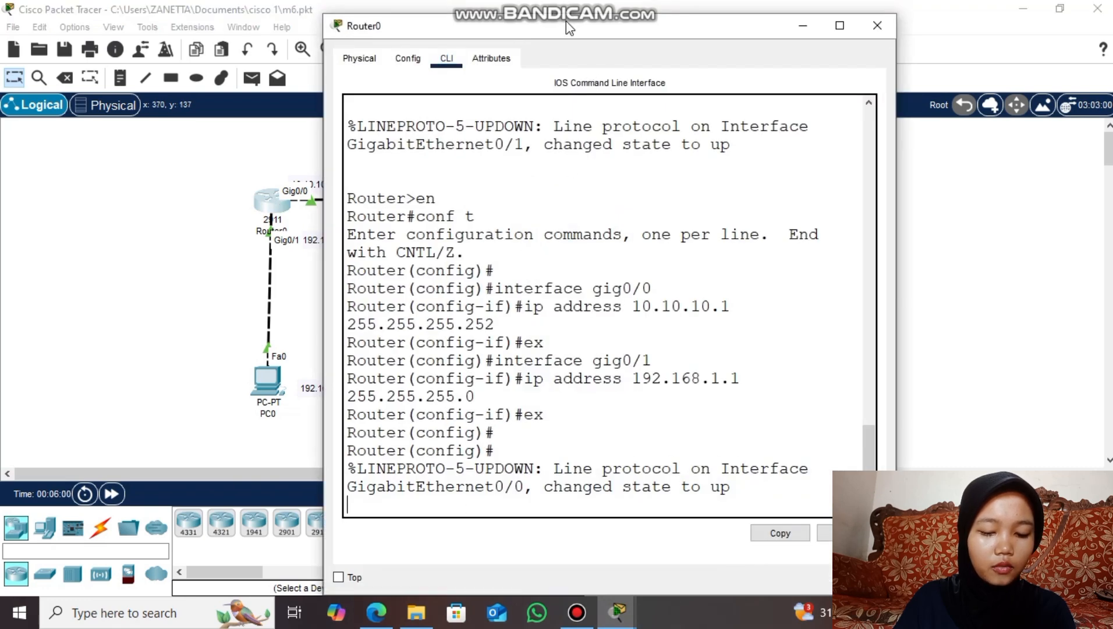
left_click_drag(567, 39, 372, 35)
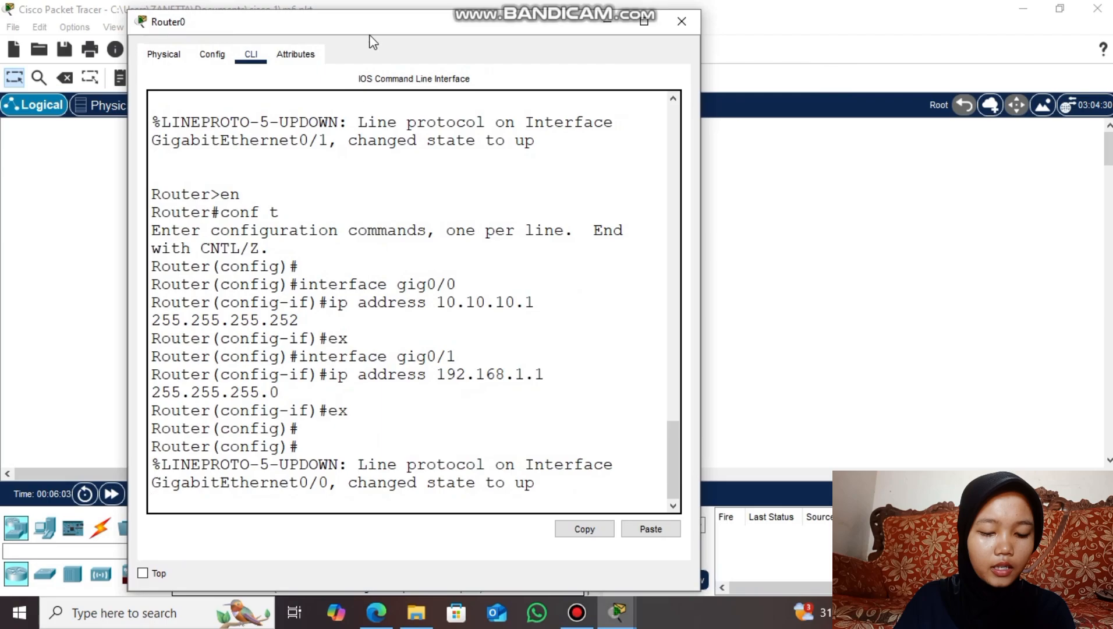
key("Return")
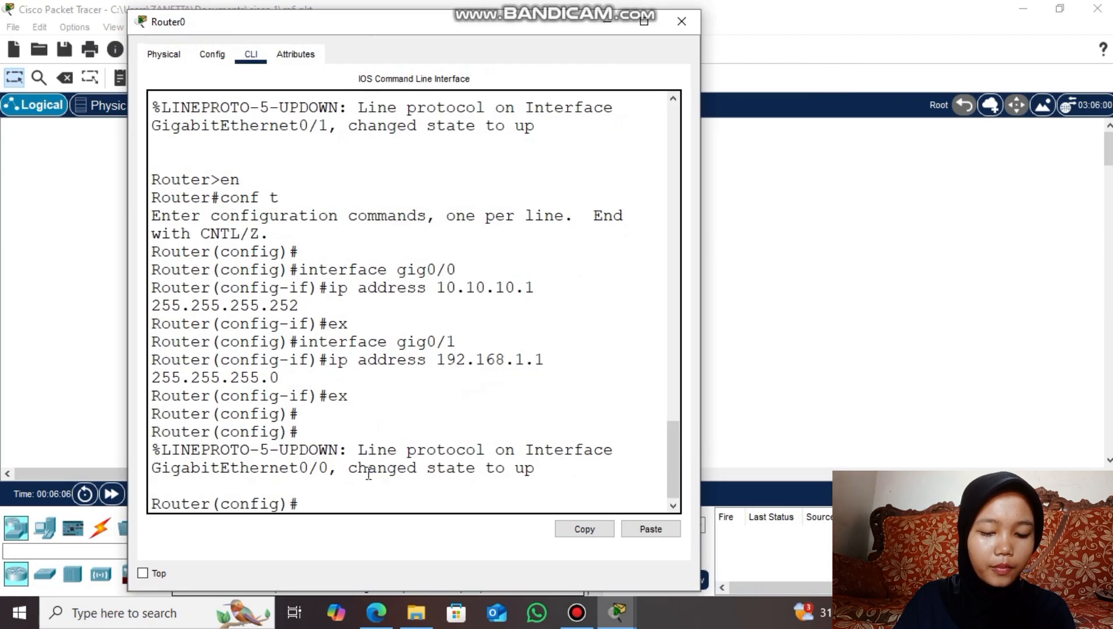
type("router bgp")
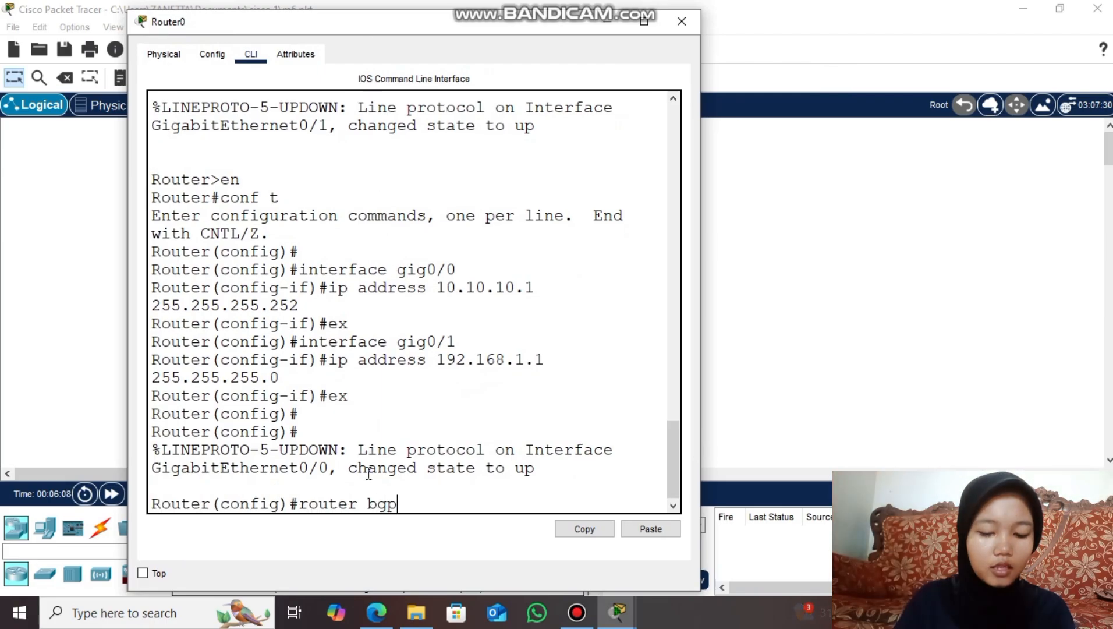
type(" ?")
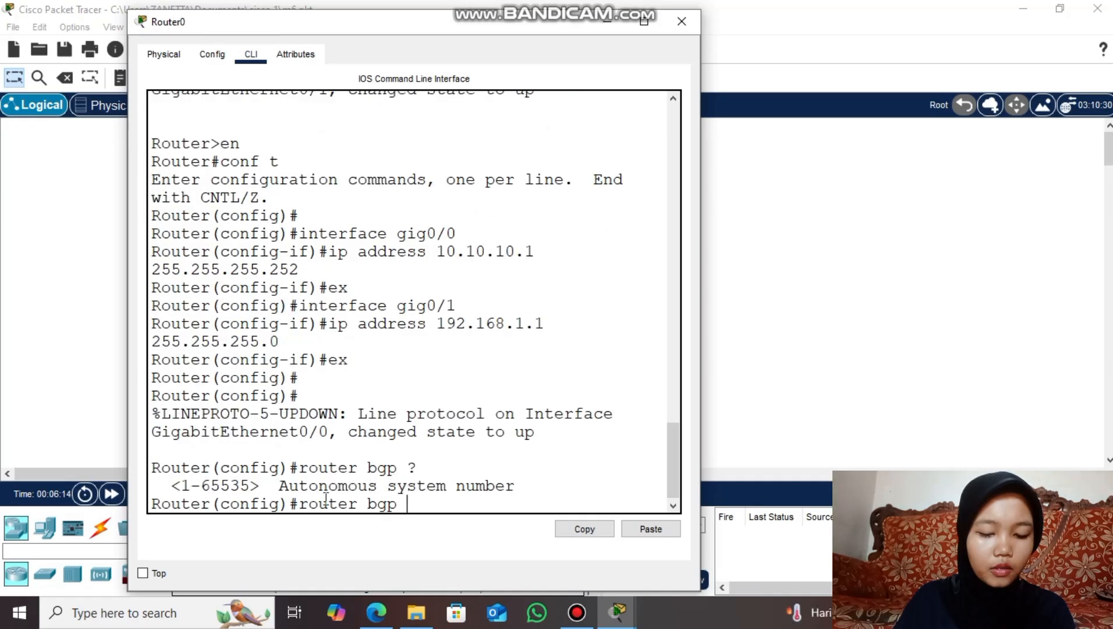
left_click_drag(276, 486, 515, 486)
left_click(540, 488)
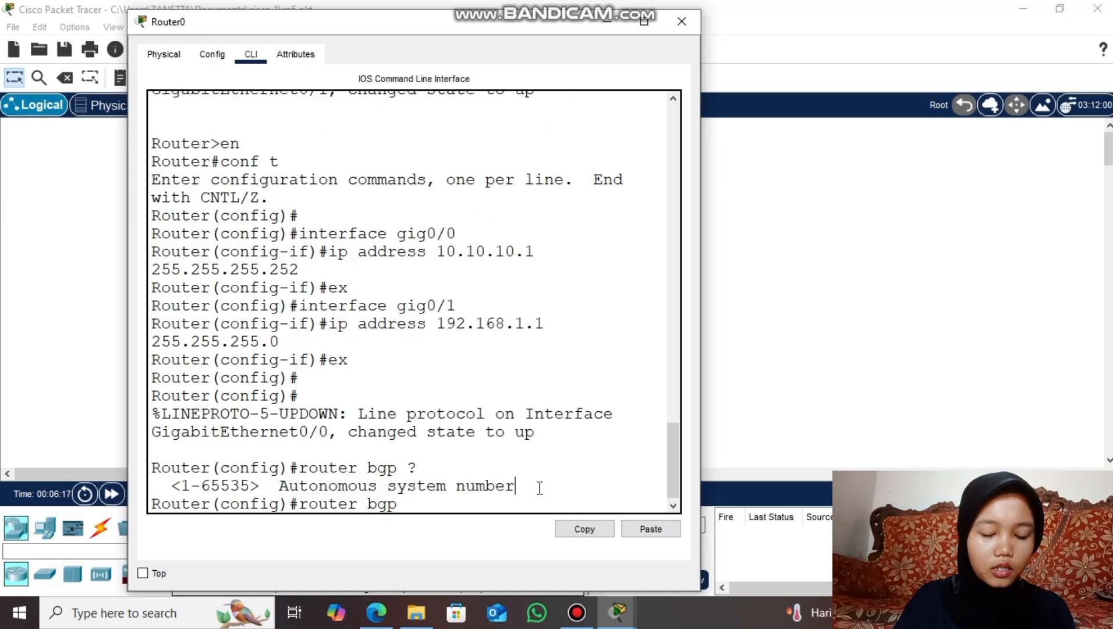
Enter BGP router configuration on Router0 for AS number 1 with router bgp 1
left_click(421, 505)
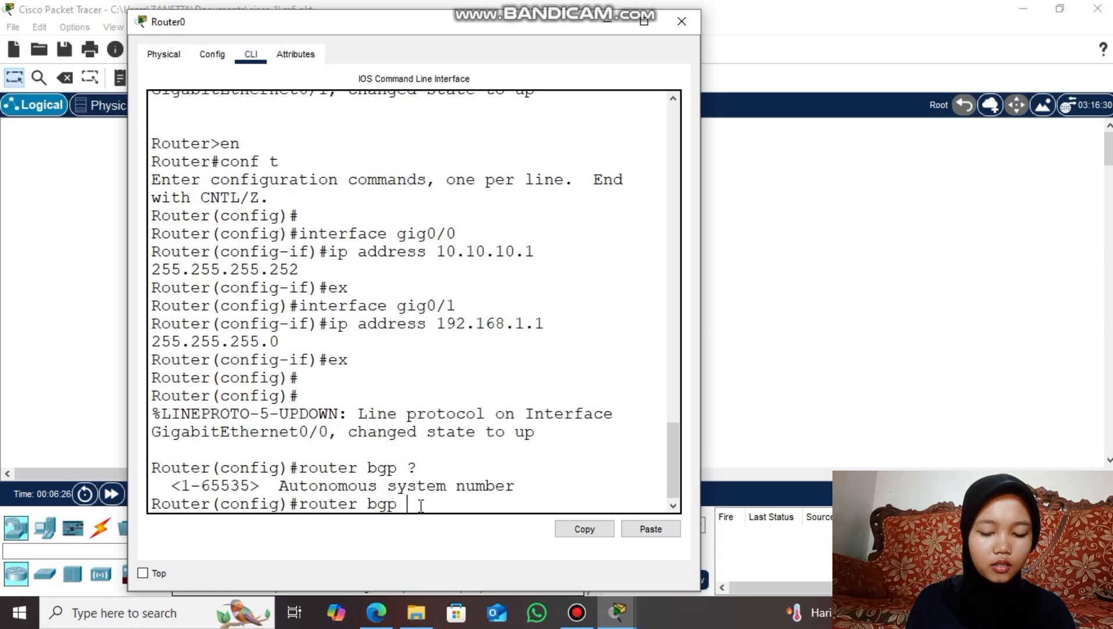
type("1")
key("Return")
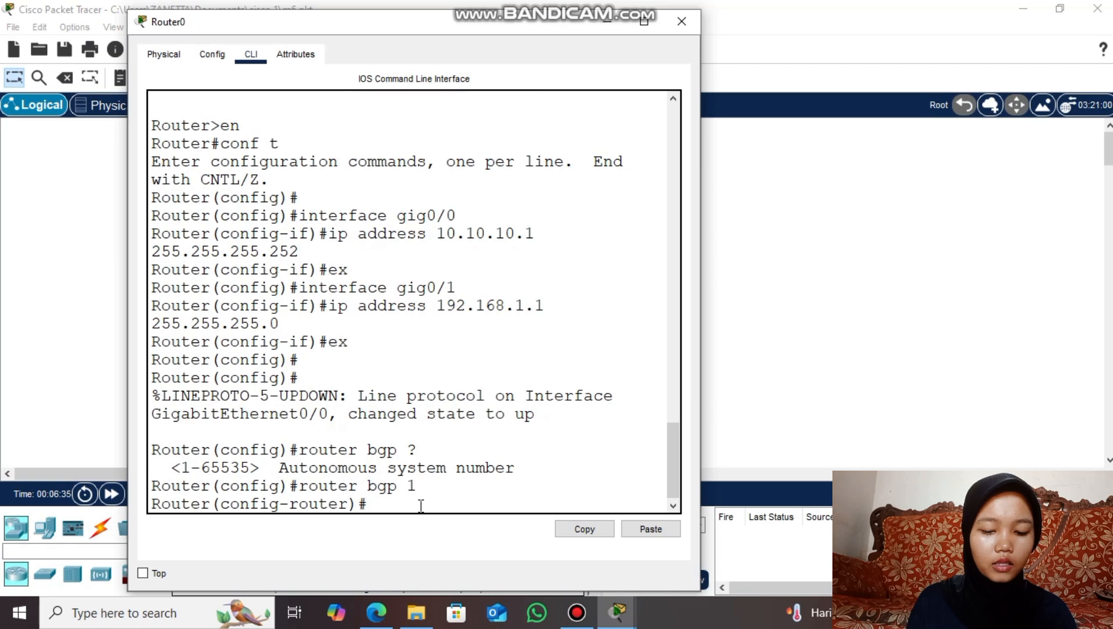
Close Router0's window and move the 10.10.10.2/30 and 10.10.10.1/30 labels up, clear of the Gig0/0 port labels
type("network")
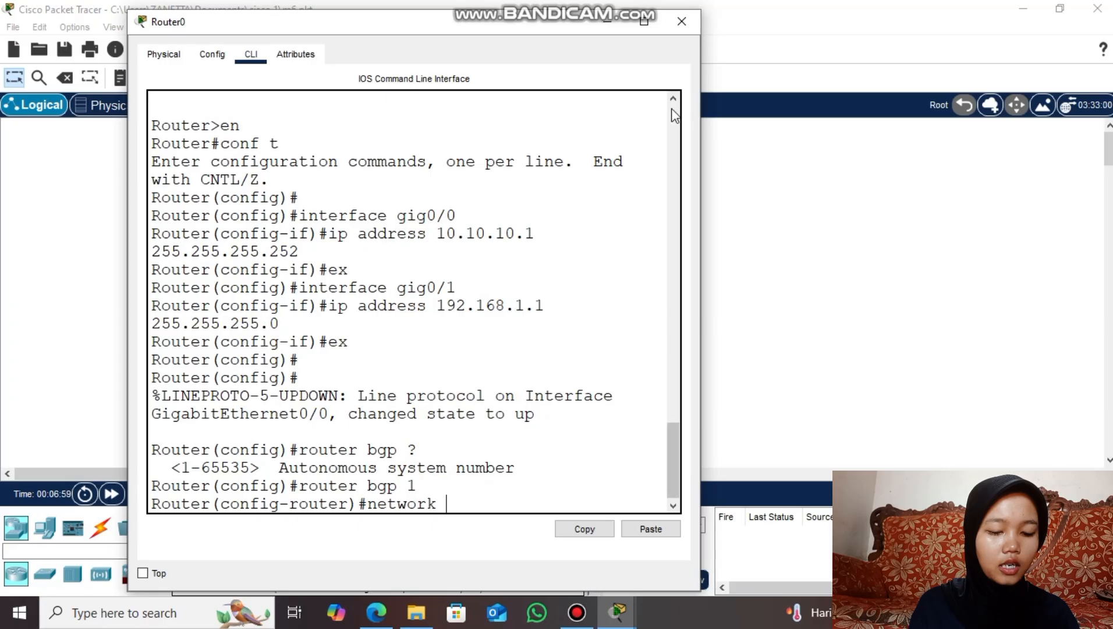
left_click(681, 22)
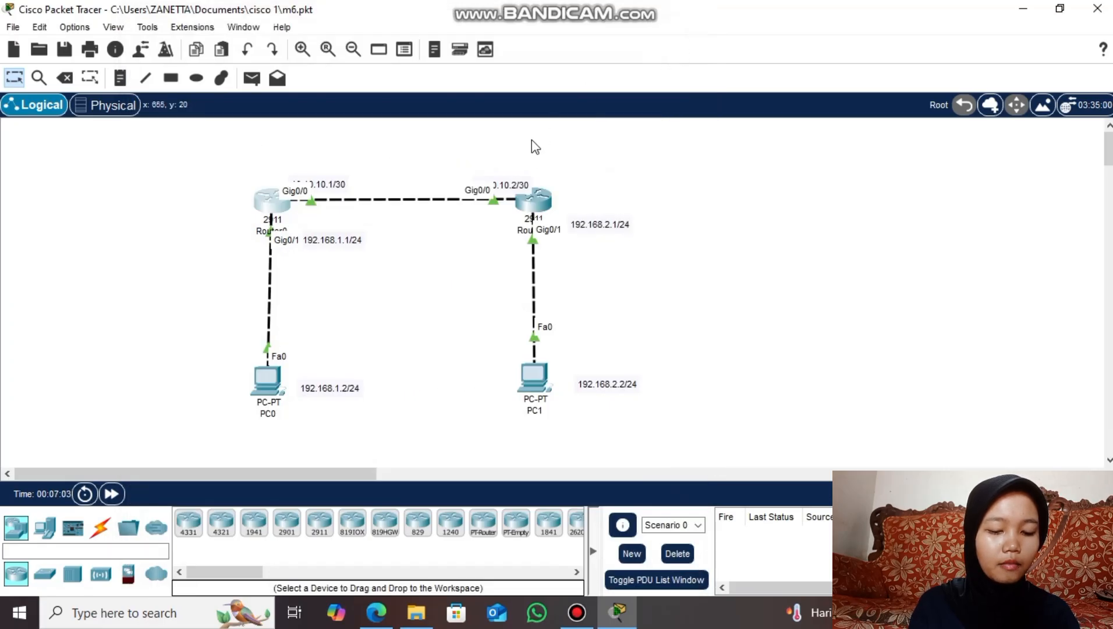
left_click_drag(508, 186, 503, 173)
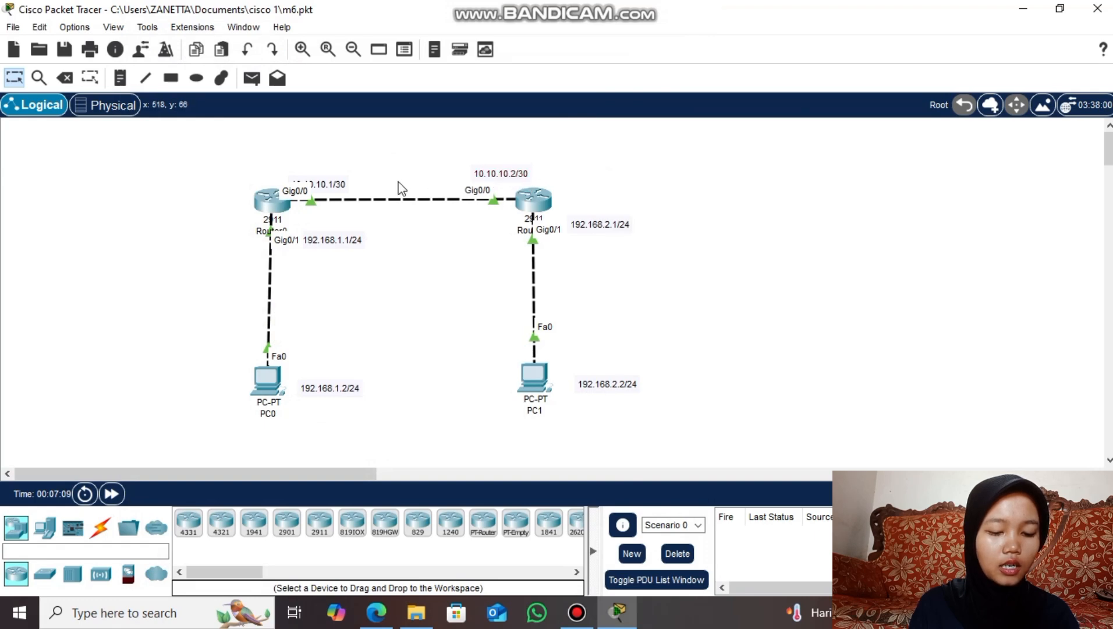
left_click_drag(343, 190, 343, 174)
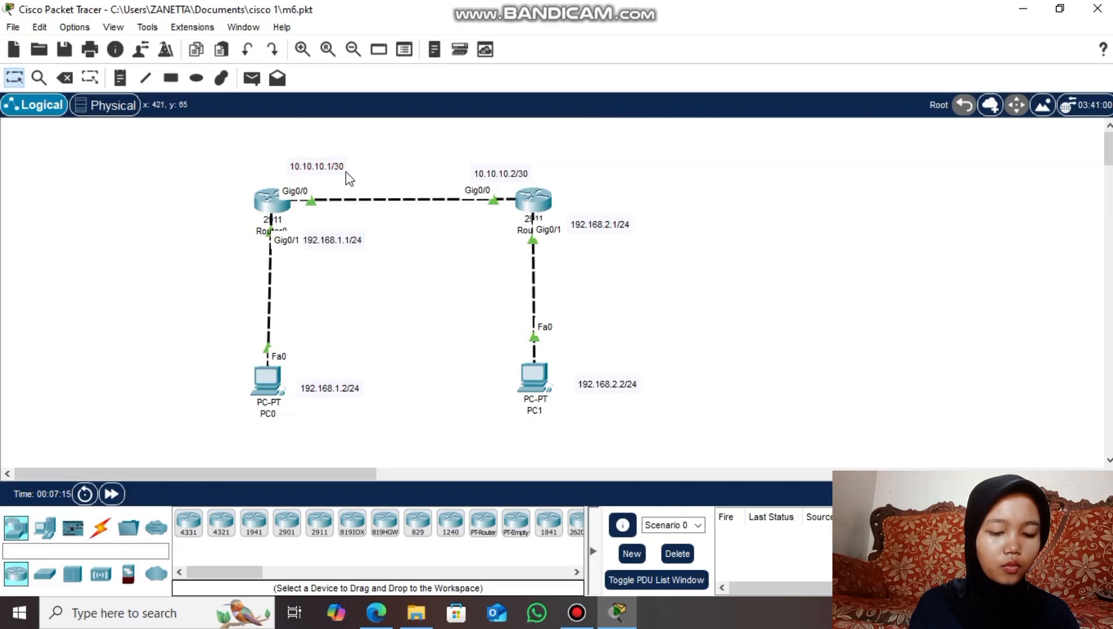
Reopen Router0's command line, replace the unfinished network command with neighbor 10.10.10.2, and list its options with ?
left_click(267, 207)
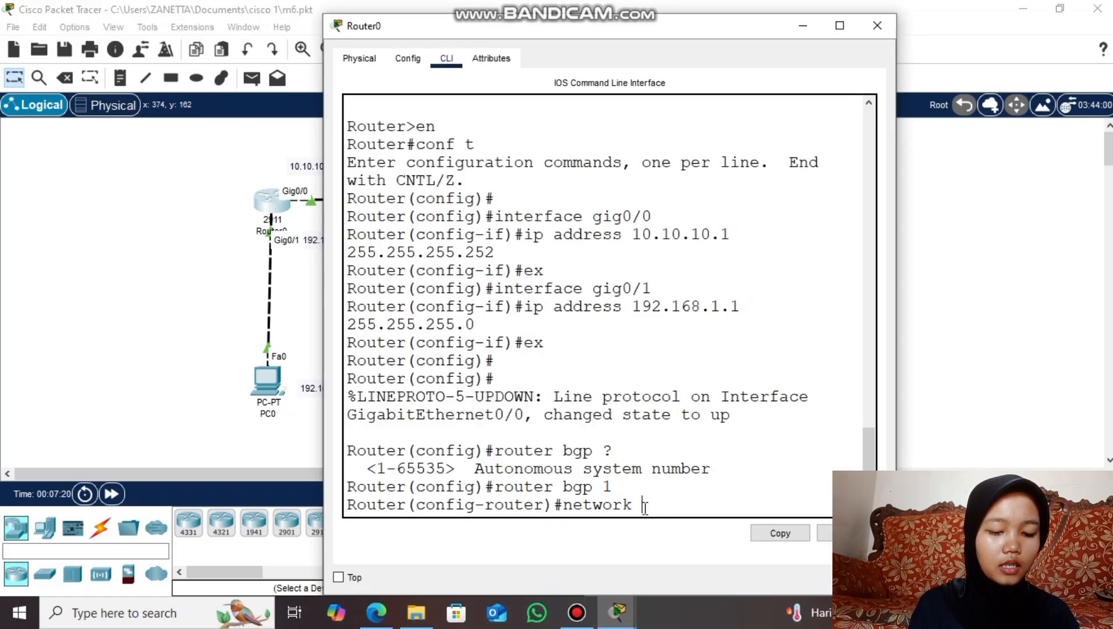
key("BackSpace")
key("BackSpace")
key("BackSpace")
key("BackSpace")
key("BackSpace")
key("BackSpace")
key("BackSpace")
key("BackSpace")
type("neighbor")
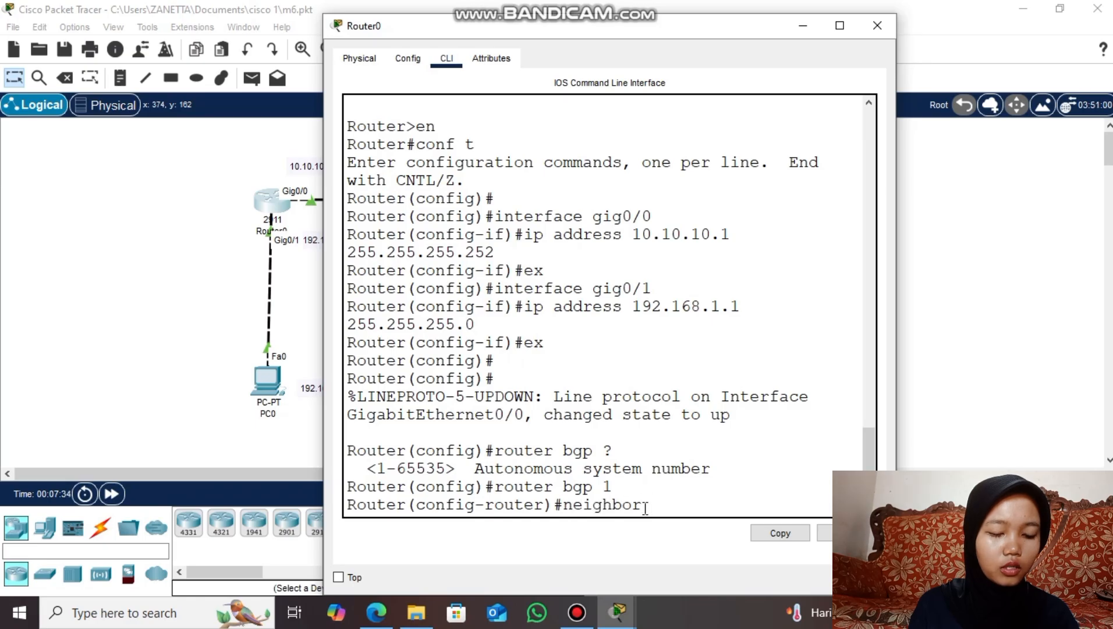
type(" 10.10.10.2")
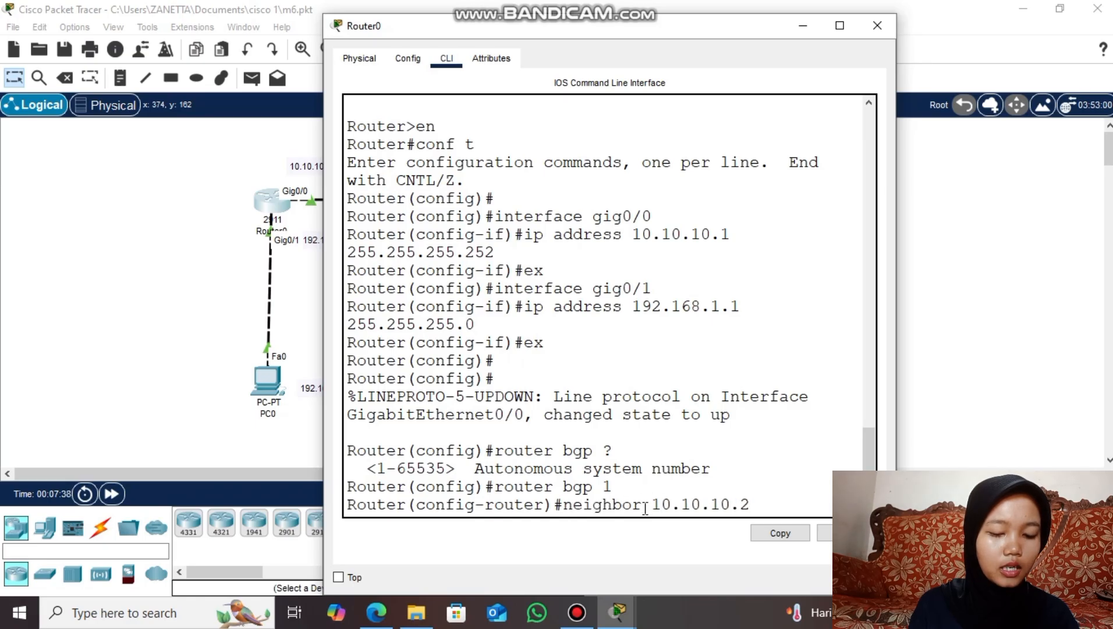
type(" ?")
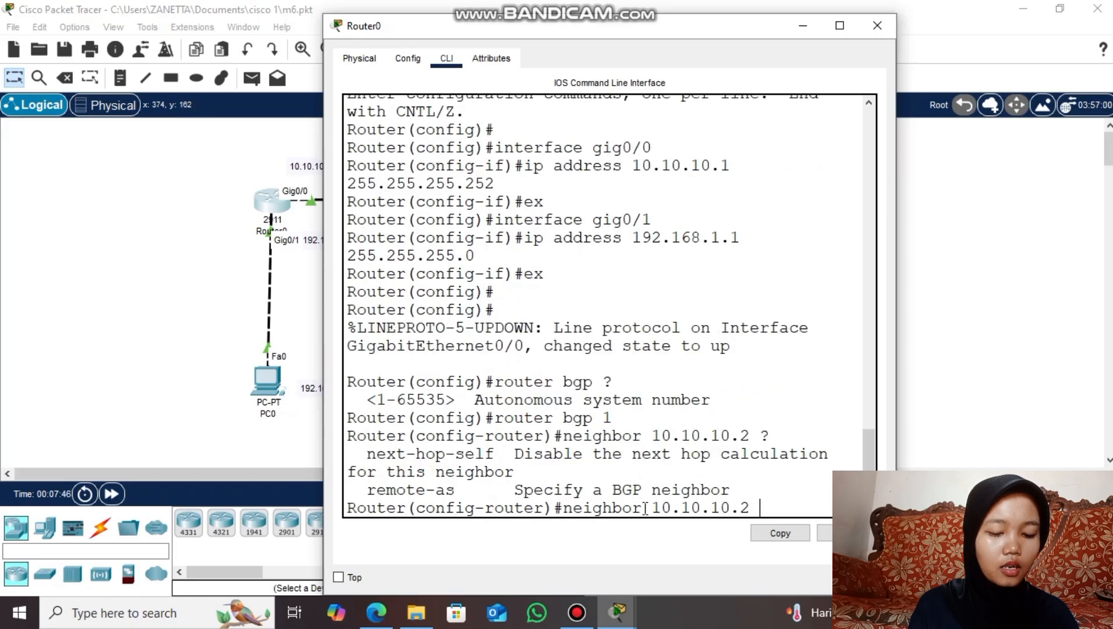
Extend Router0's neighbor 10.10.10.2 command with remote-as and look up the value it requires with ?
type("remote-as")
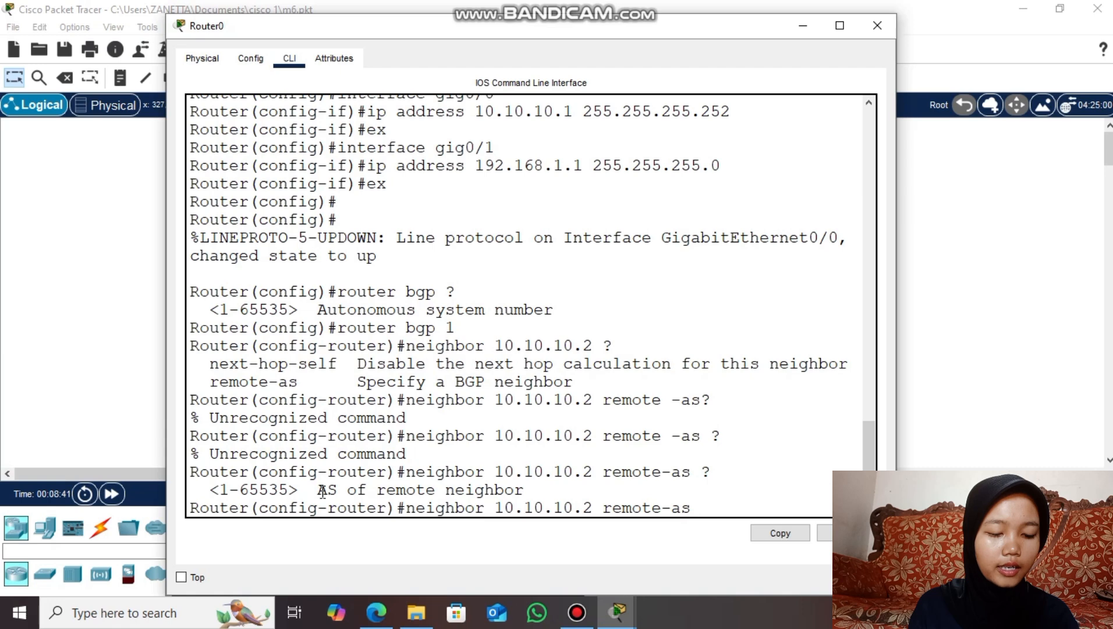
left_click_drag(319, 490, 528, 490)
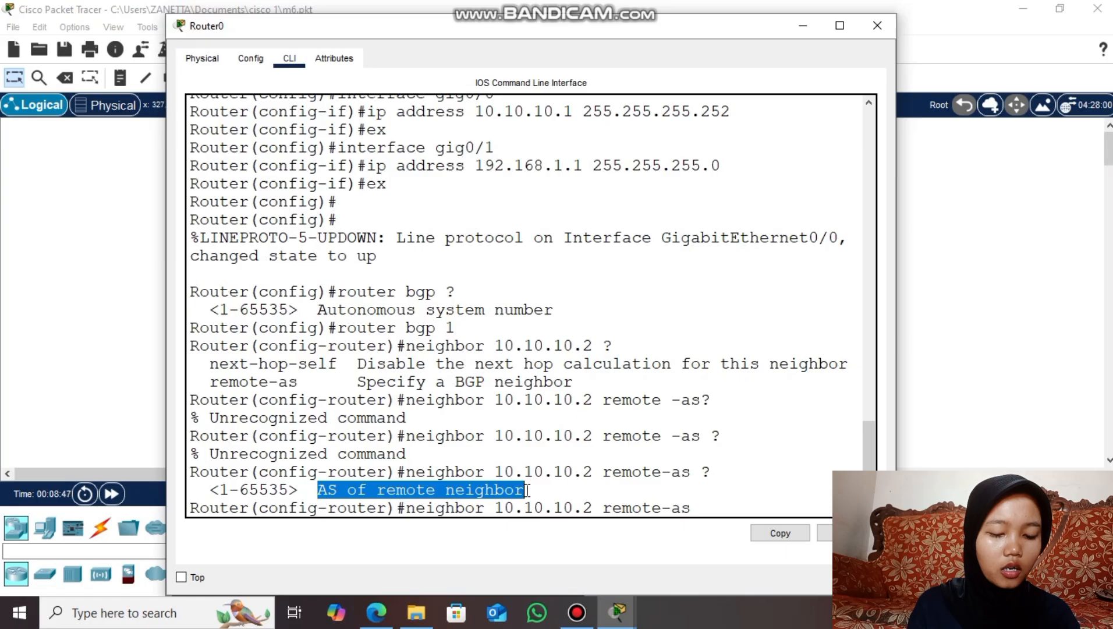
left_click(528, 490)
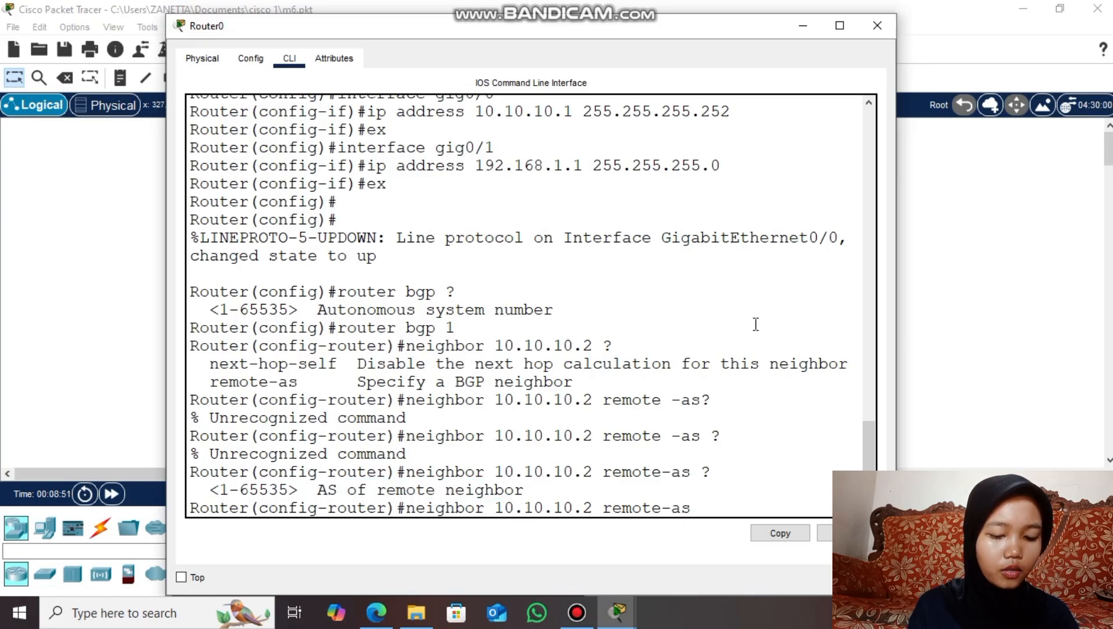
Minimize Router0's window and add the text notes AS 1 above Router0 and AS 2 above Router1
left_click(799, 26)
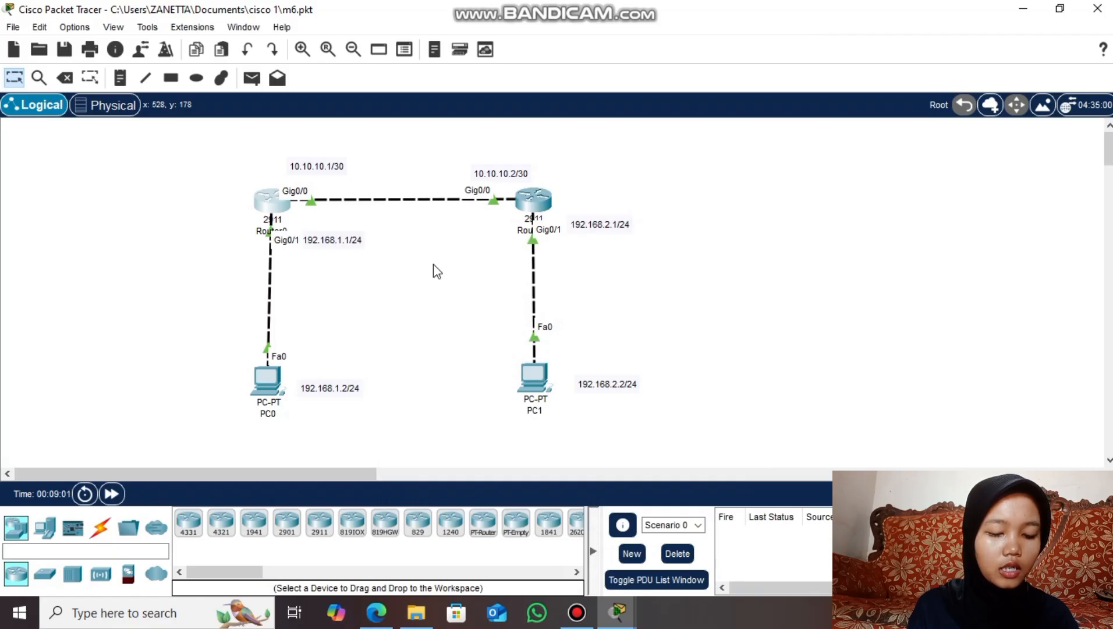
left_click(120, 79)
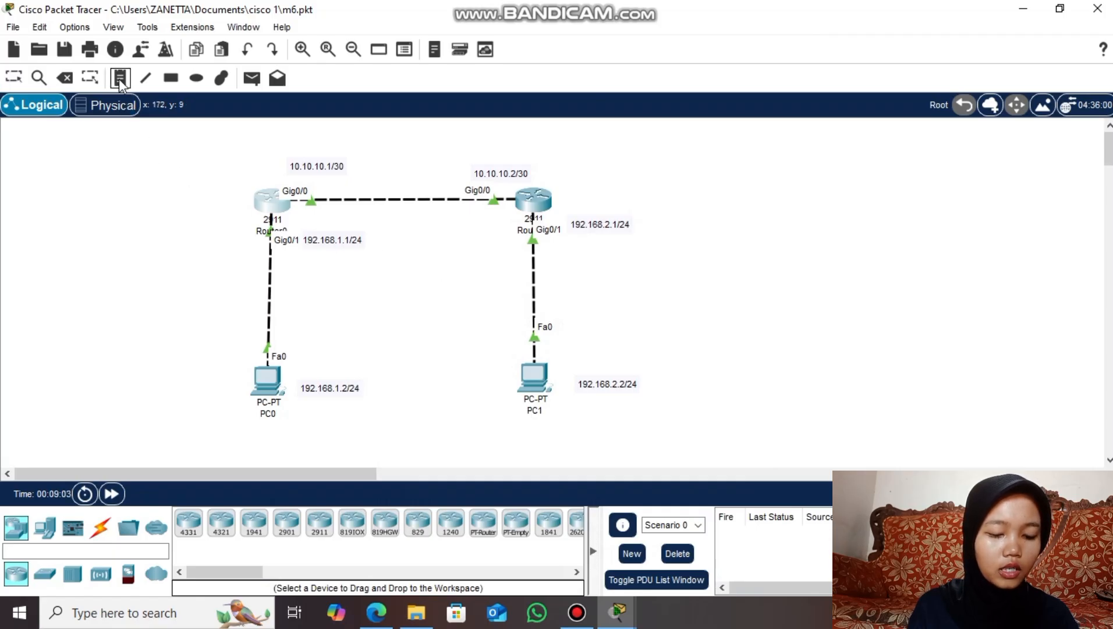
left_click(251, 132)
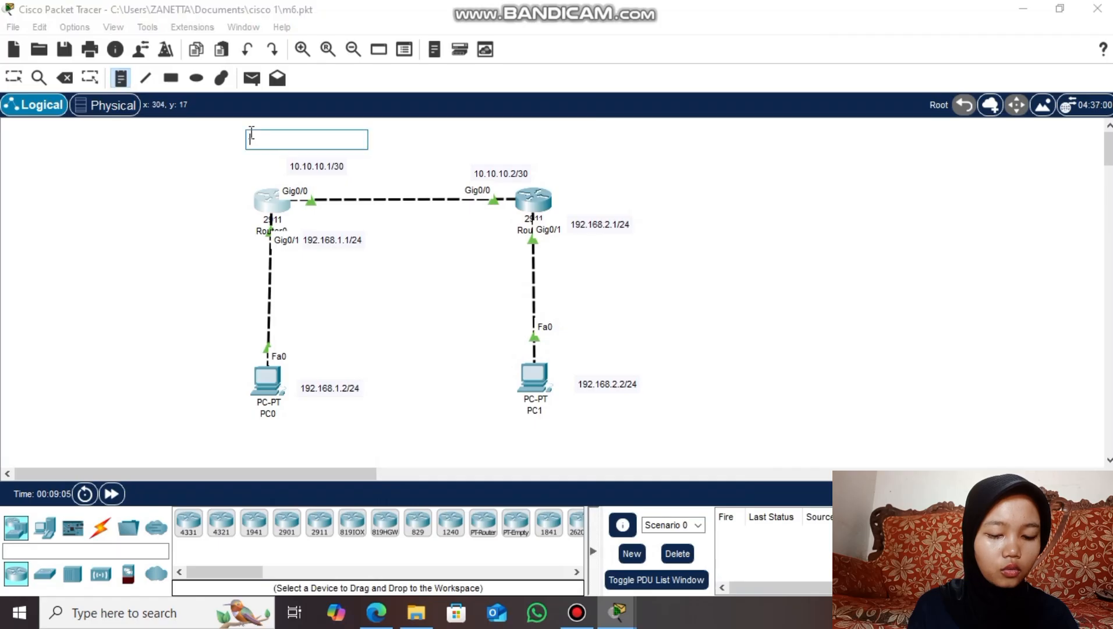
type("AS 1")
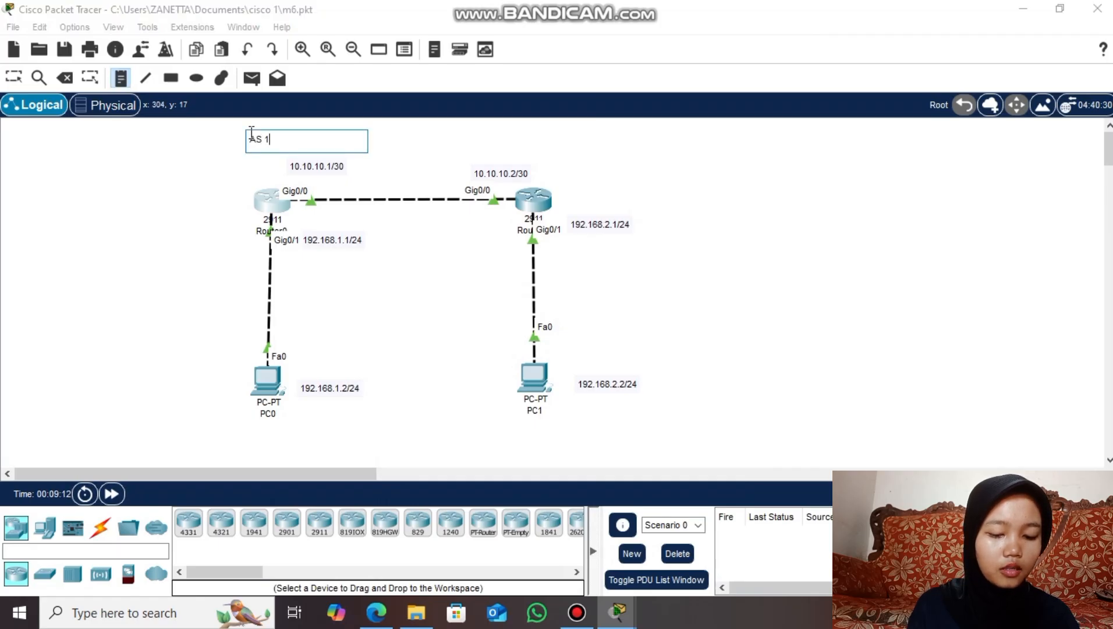
left_click(515, 141)
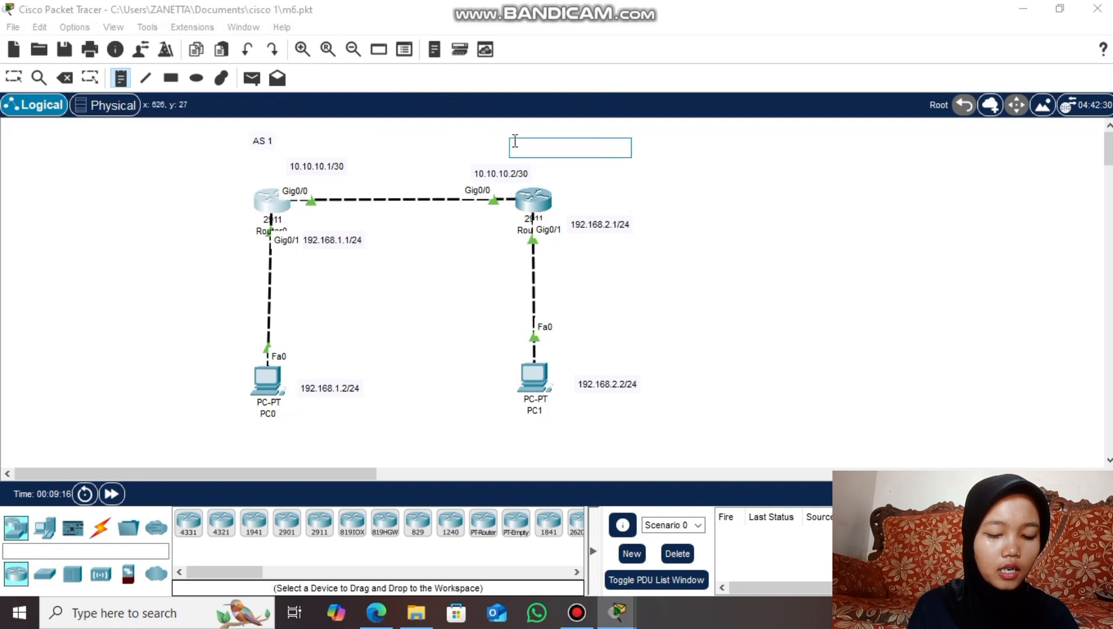
type("AS ")
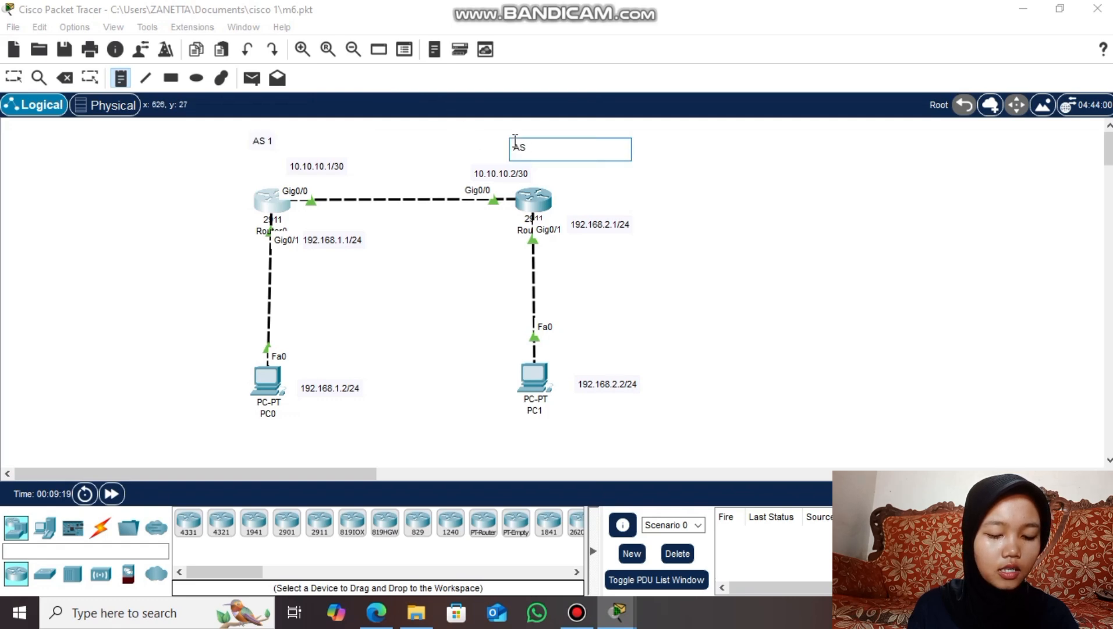
type("2")
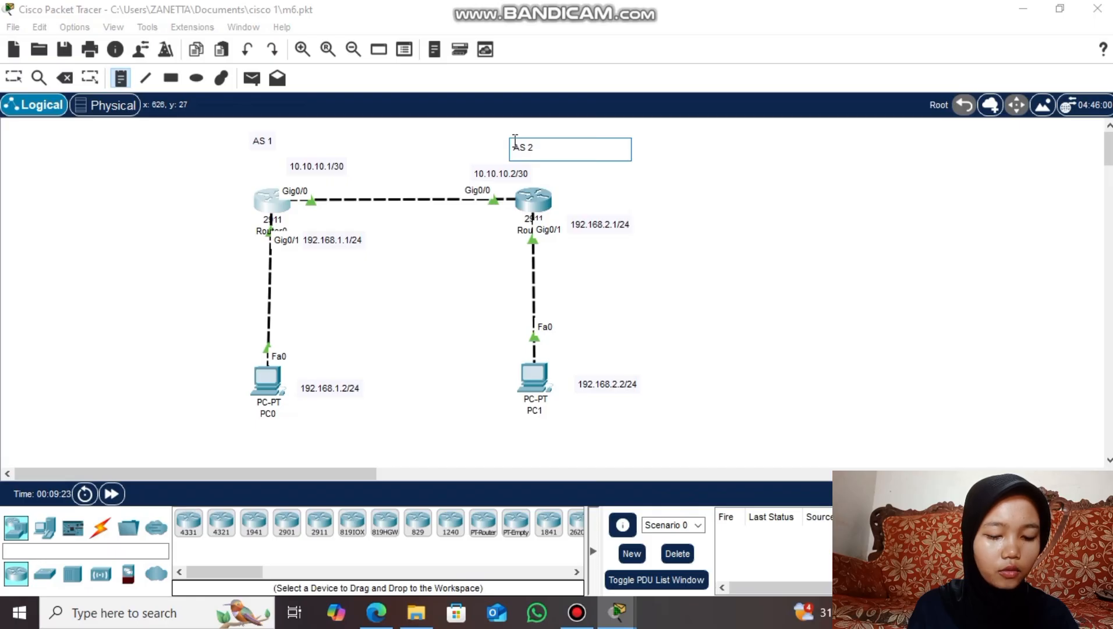
left_click(277, 206)
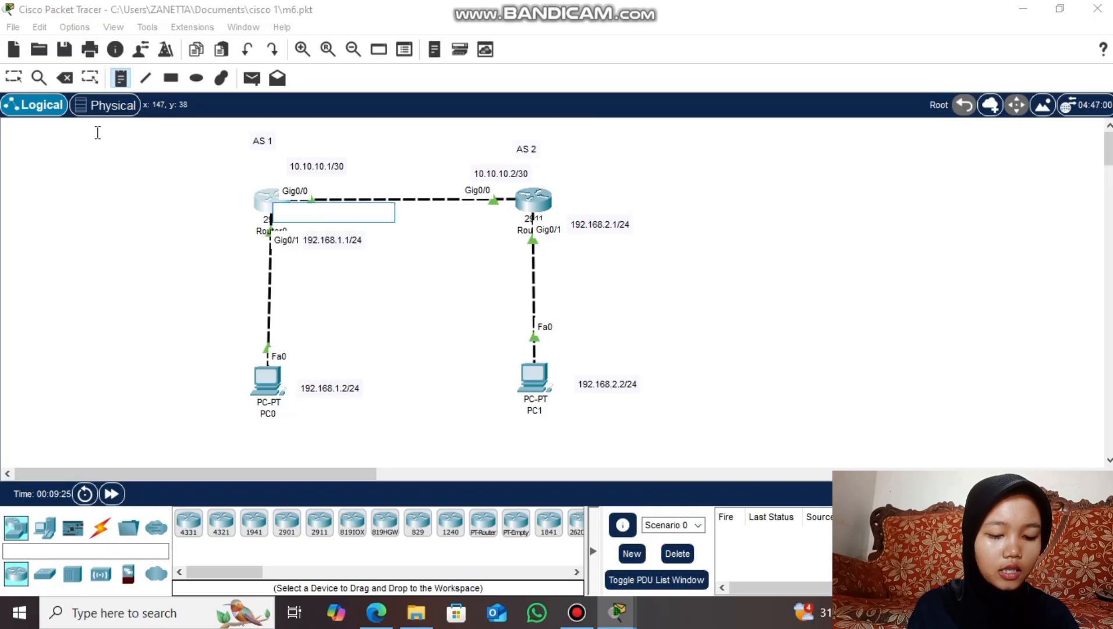
left_click(14, 77)
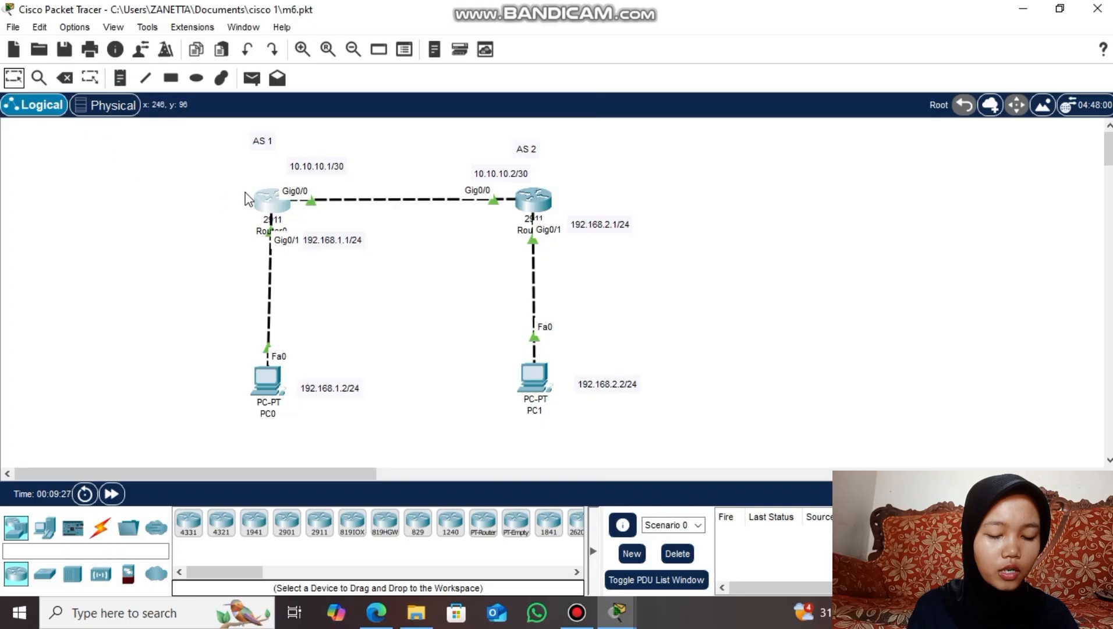
Reopen Router0's command line and complete the pending command as neighbor 10.10.10.2 remote-as 2
left_click(273, 209)
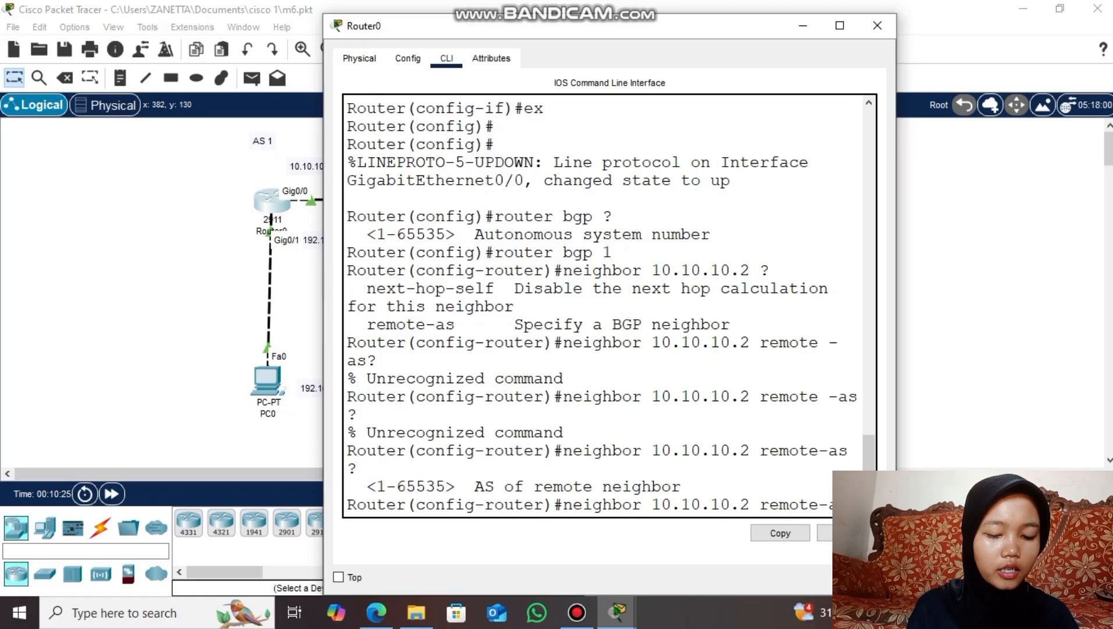
left_click_drag(750, 506, 664, 524)
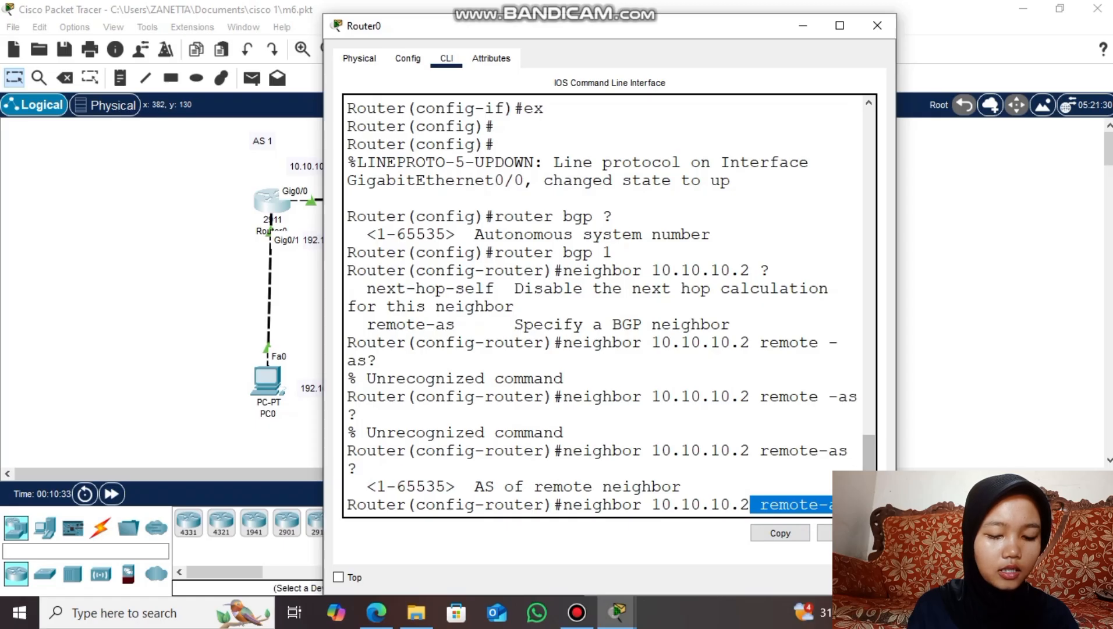
left_click(852, 505)
type("2")
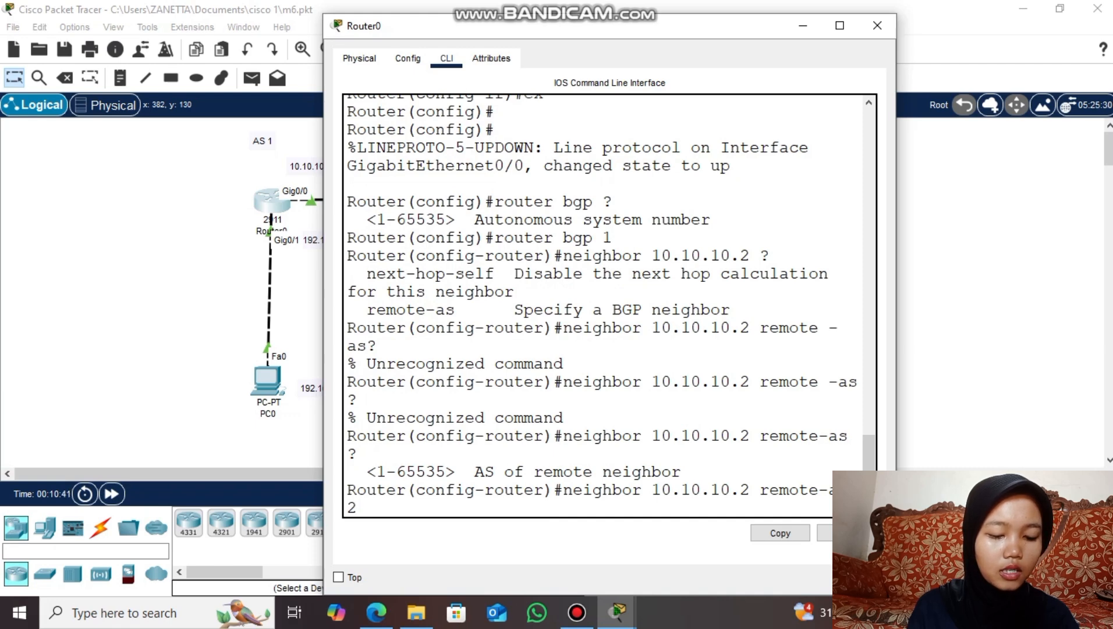
key("Return")
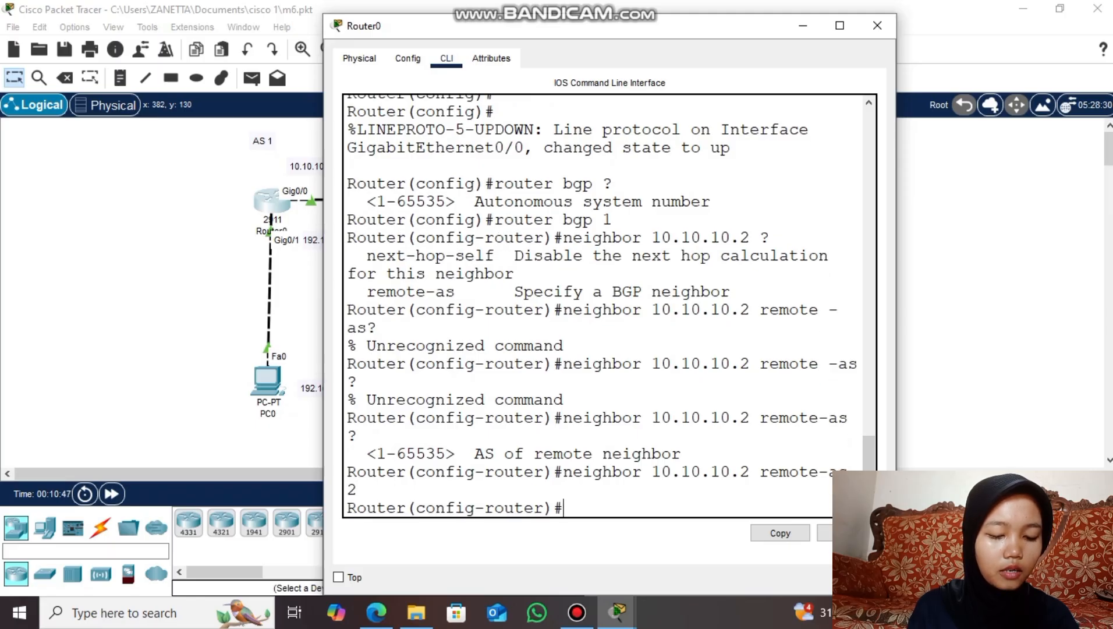
Start the command network 10.10.10.0 in Router0's BGP configuration and list its options with ?
type("or")
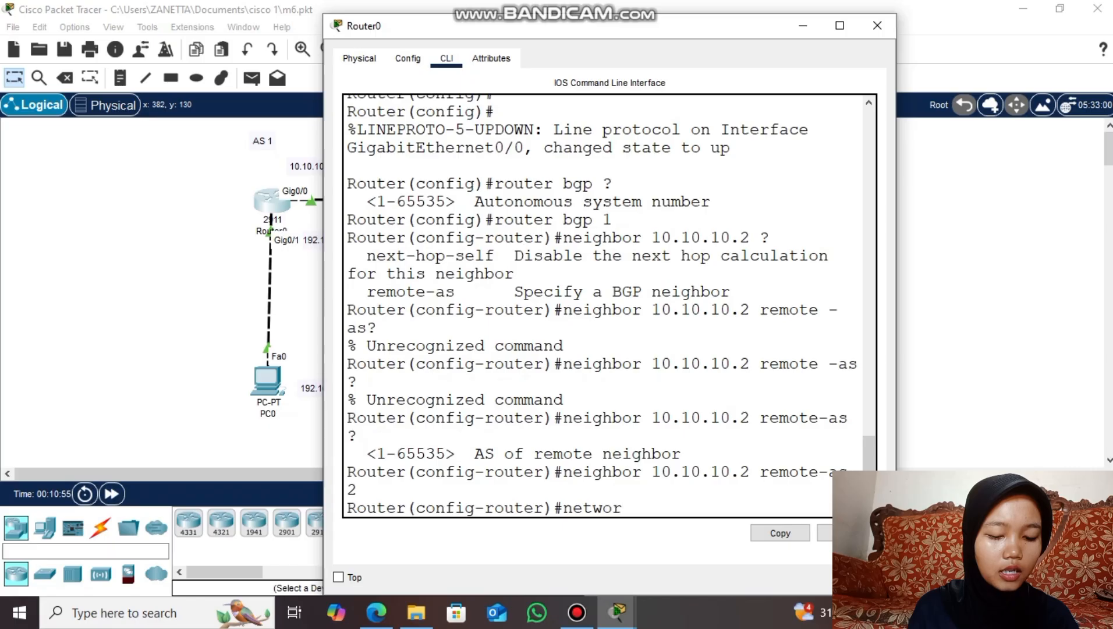
type("k 10.10.10")
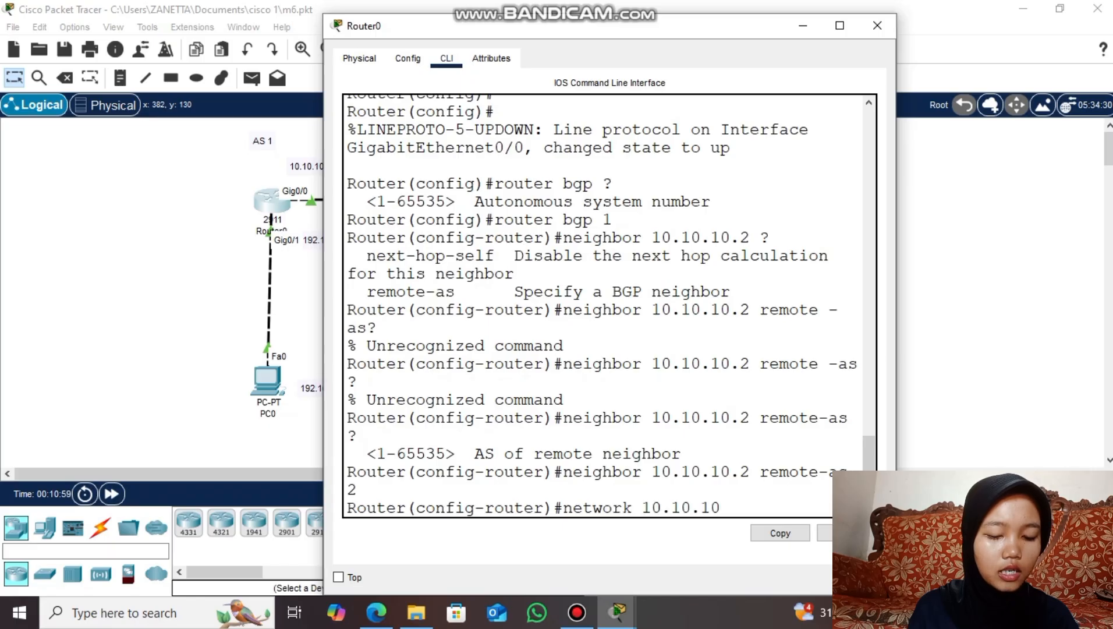
type(".0")
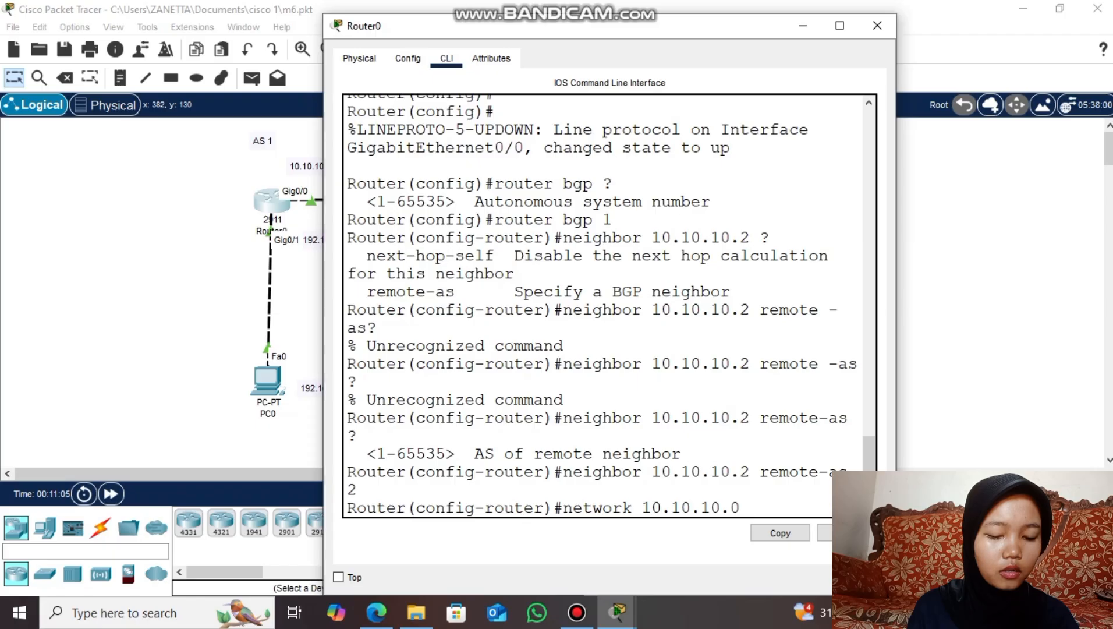
type(" ?")
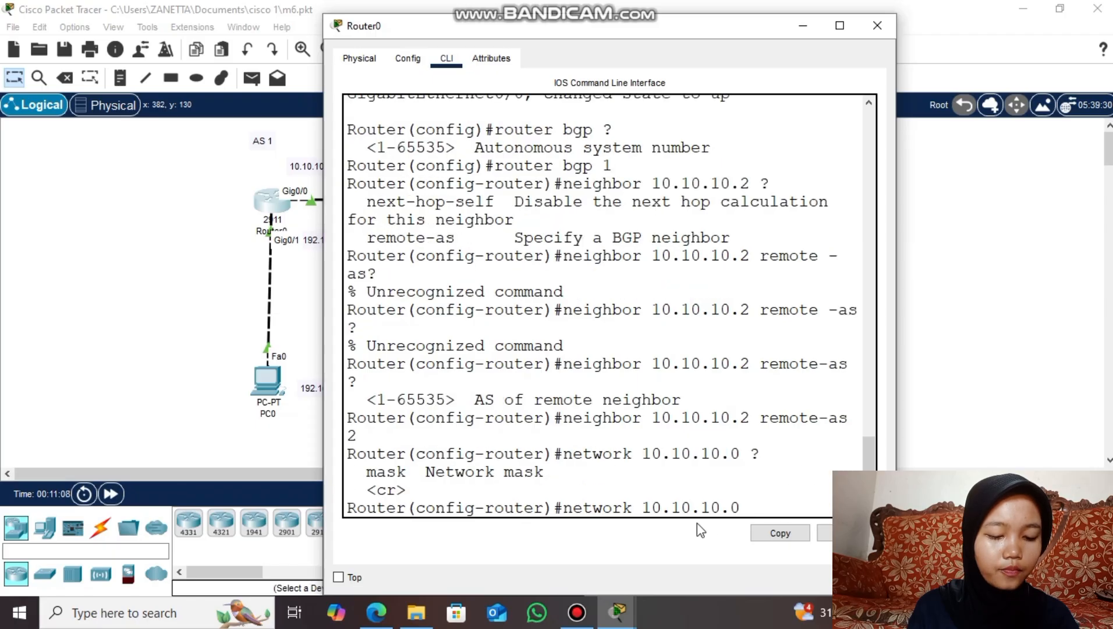
left_click_drag(418, 473, 545, 470)
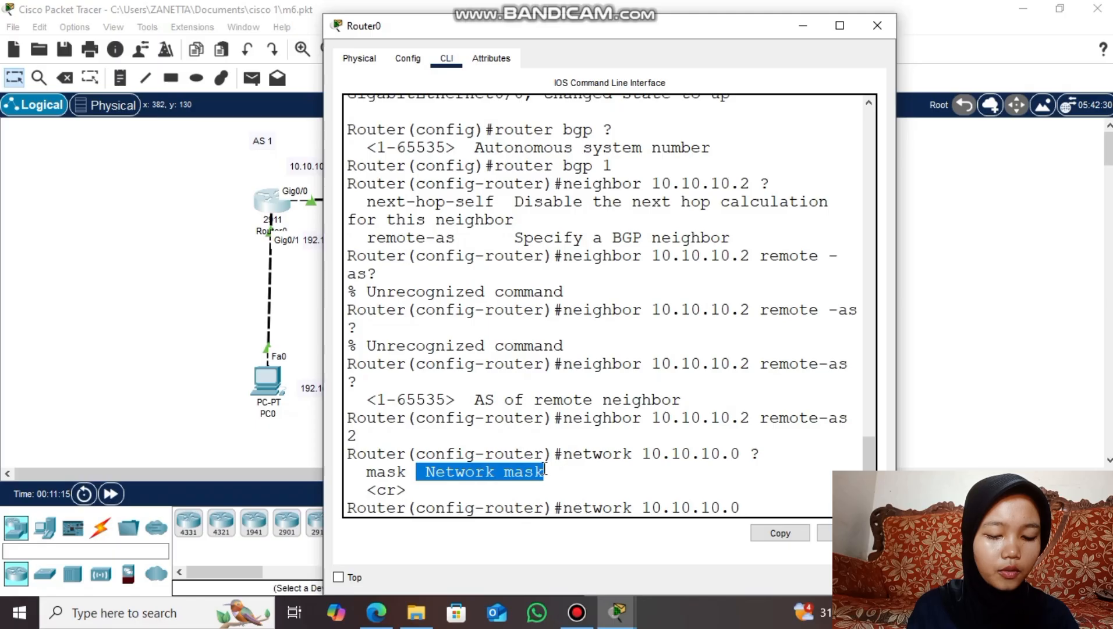
left_click(545, 470)
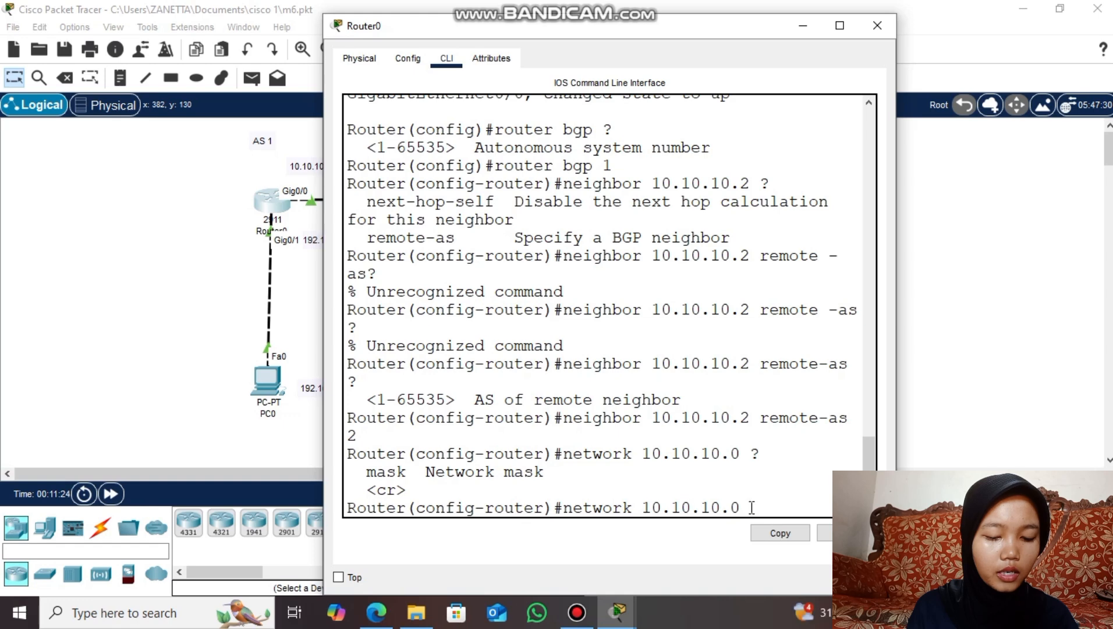
Complete and run Router0's network 10.10.10.0 command with mask 255.255.255.252
type("mask ")
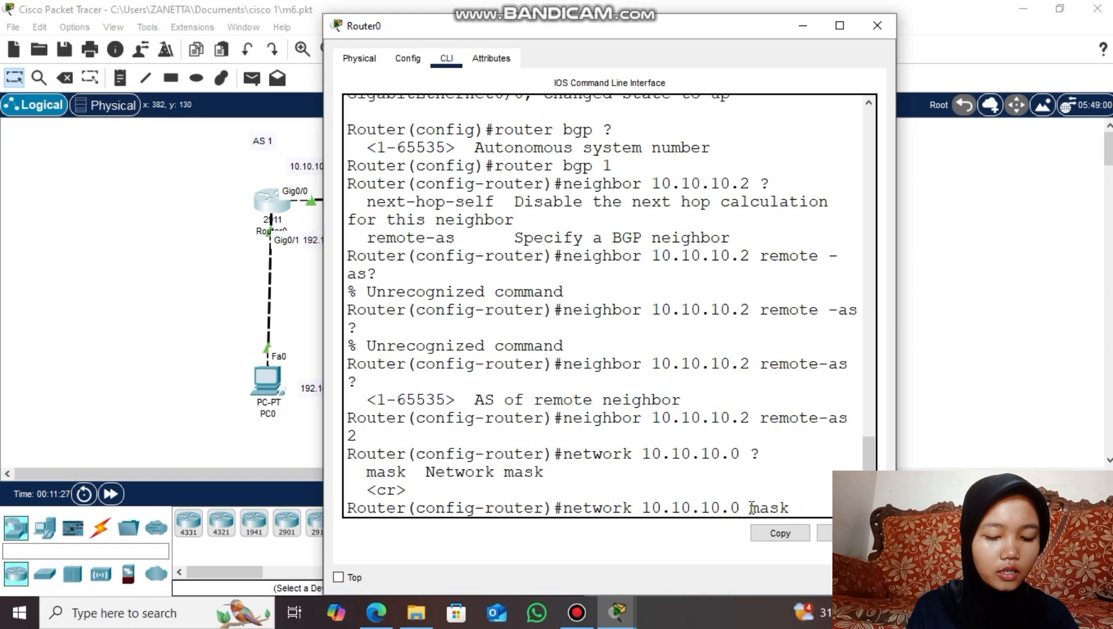
type("1")
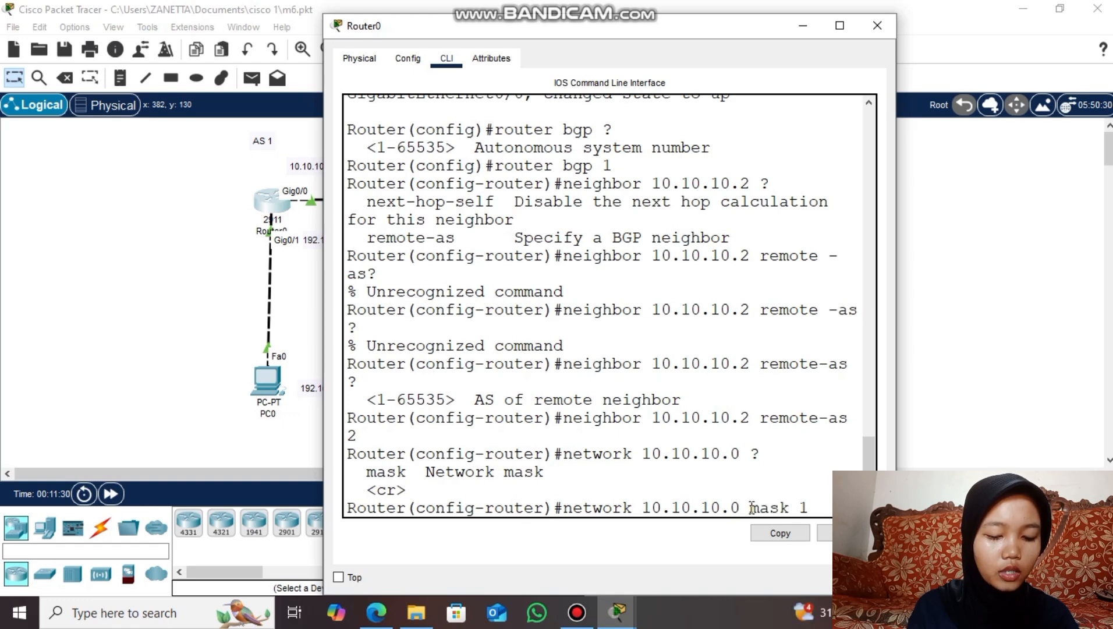
key("BackSpace")
type("255.255")
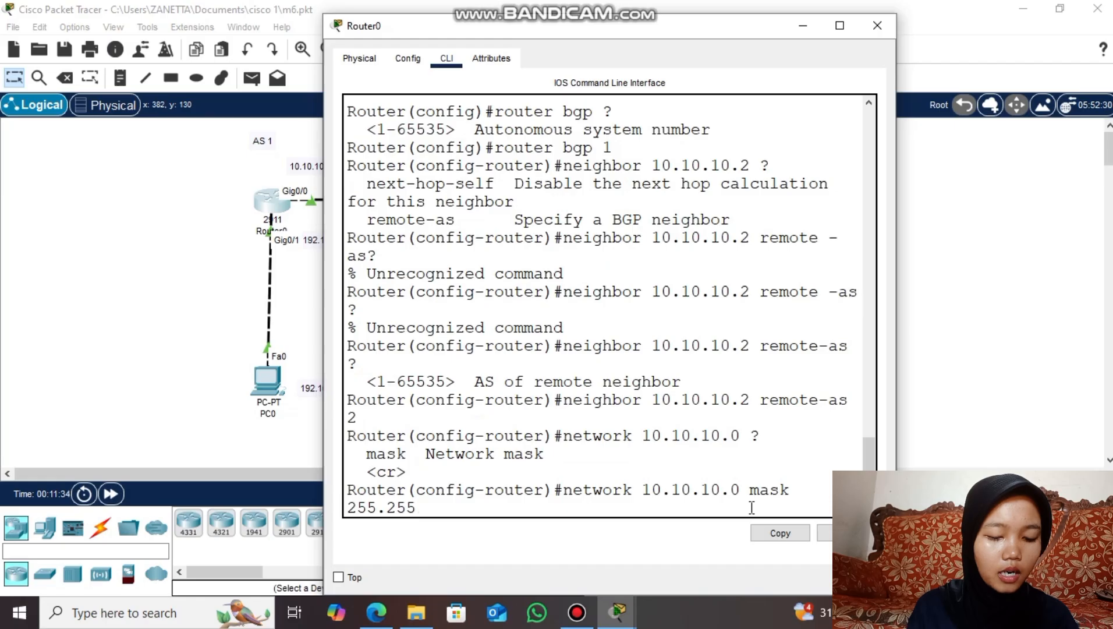
type(".255")
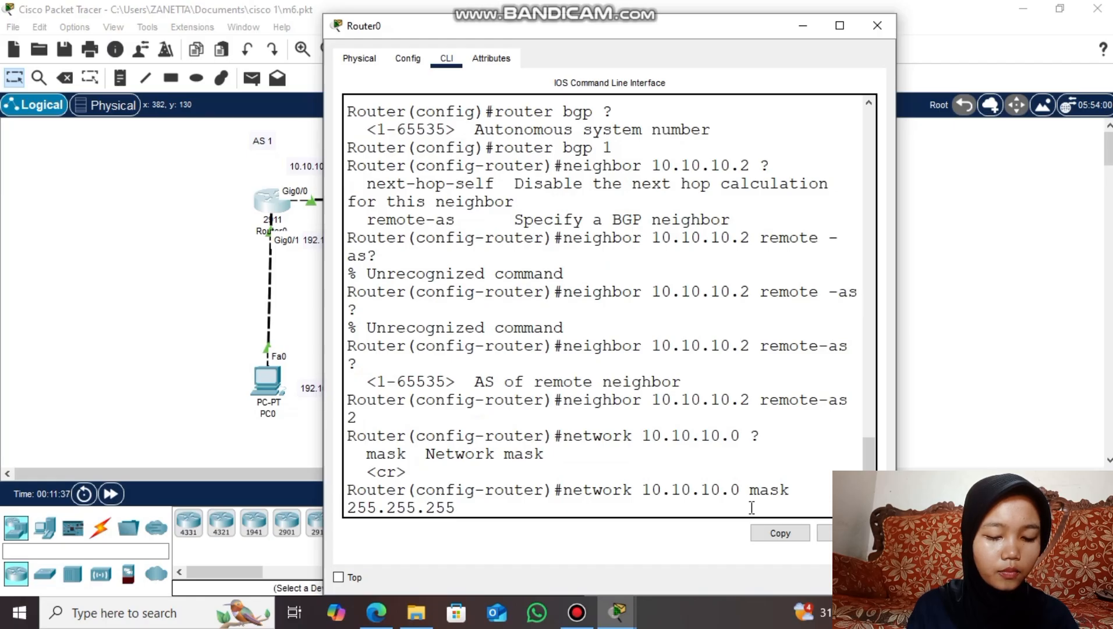
type(".252")
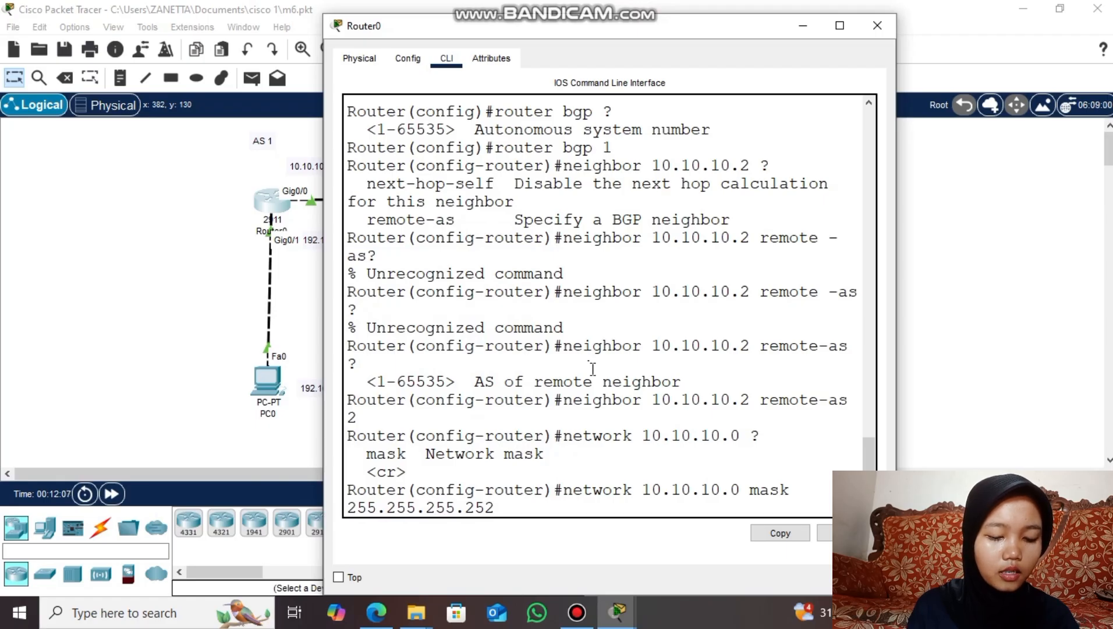
key("Return")
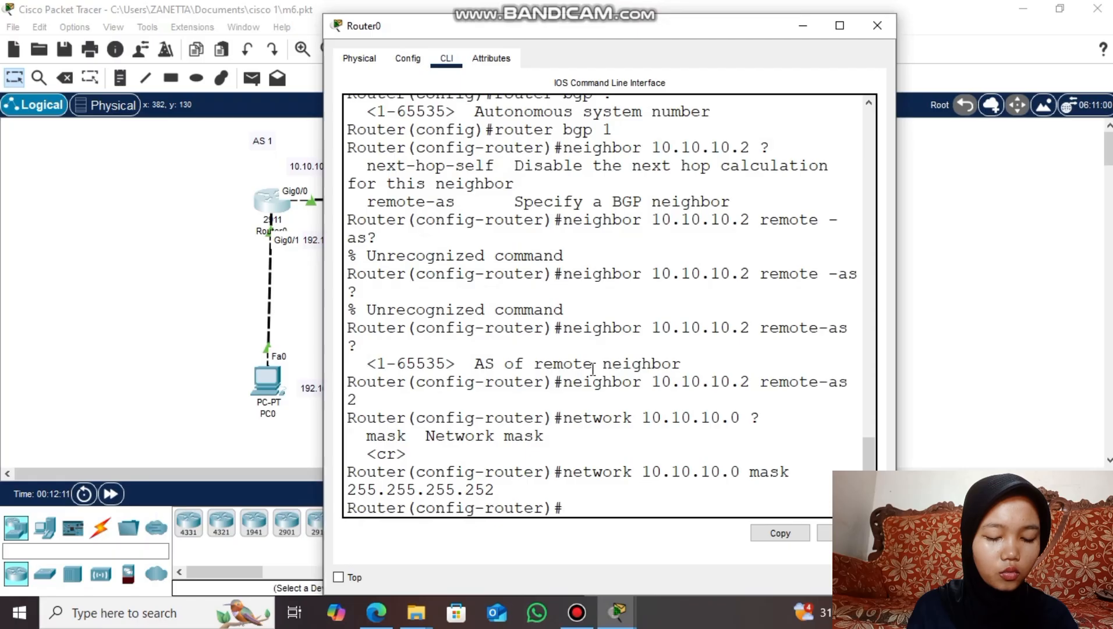
Try entering network 192.168.1.0 255.255.255.0 in Router0's BGP configuration
type("network 1")
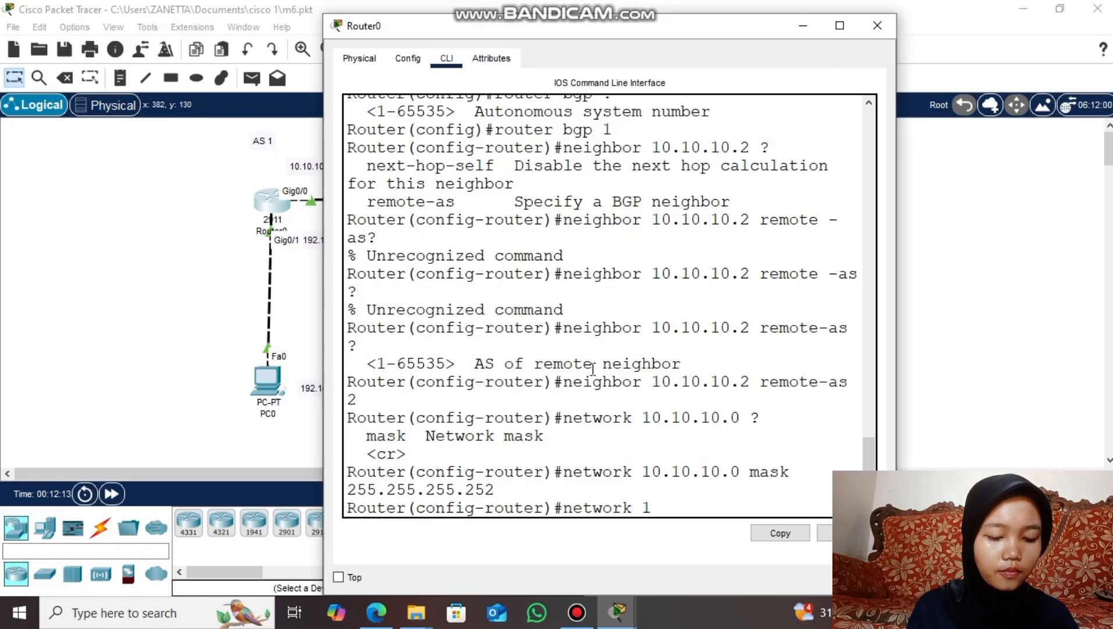
type("92.168")
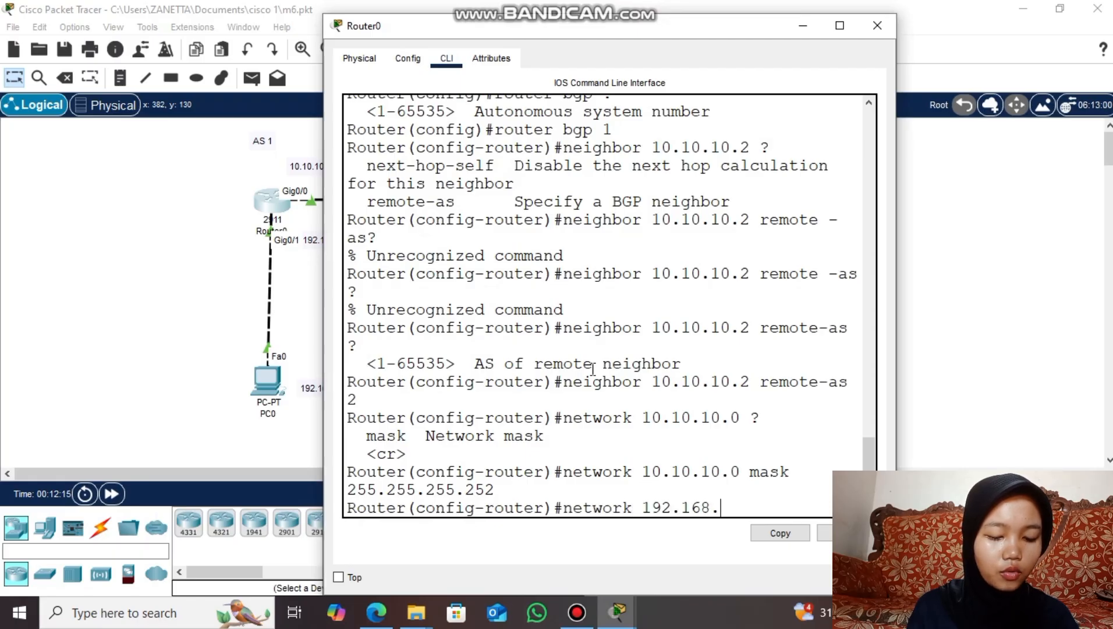
type(".1.0 2")
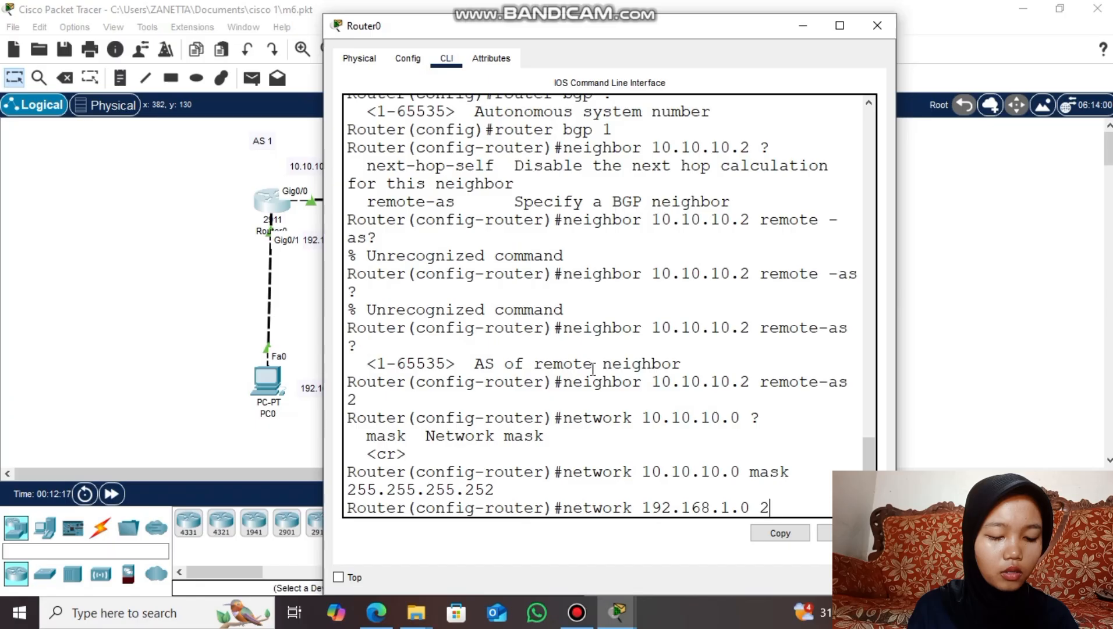
type("55.255.")
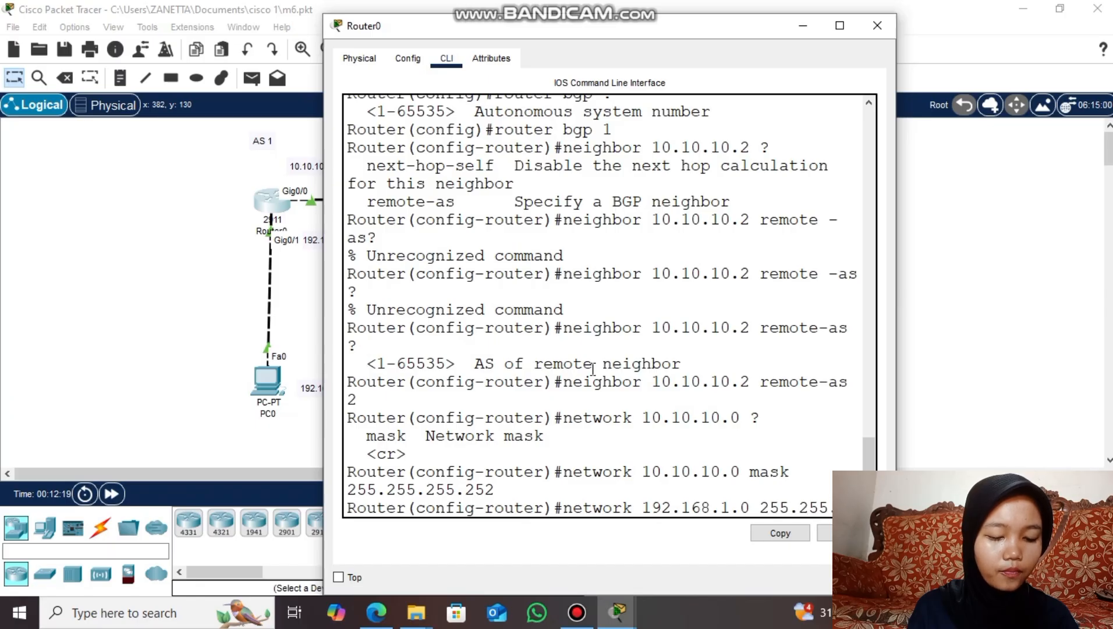
type("255.0")
key("Return")
Enter the corrected command network 192.168.1.0 mask 255.255.255.0 and leave Router0's BGP configuration with ex
type("er(config-router)#e")
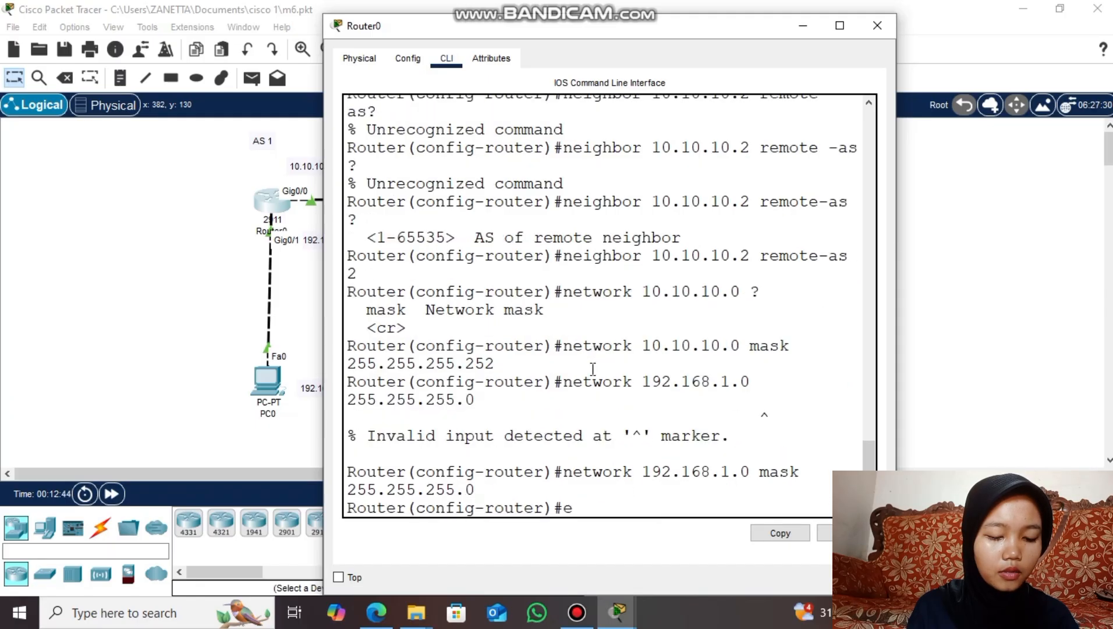
type("x")
key("Return")
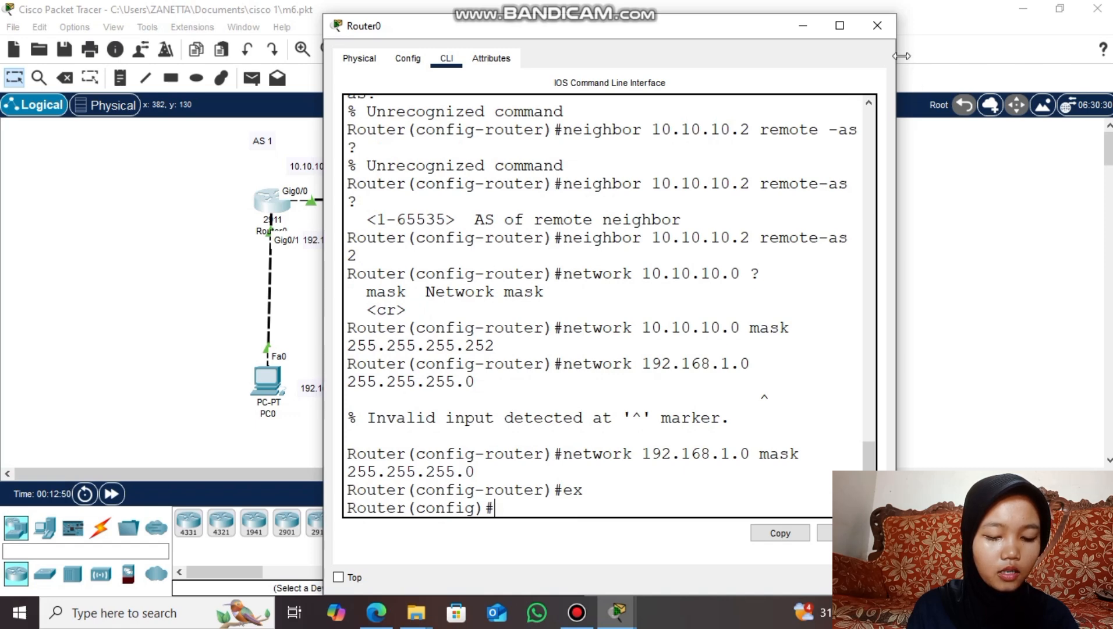
Close Router0's window and open Router1's command line at a fresh global configuration prompt
left_click(889, 34)
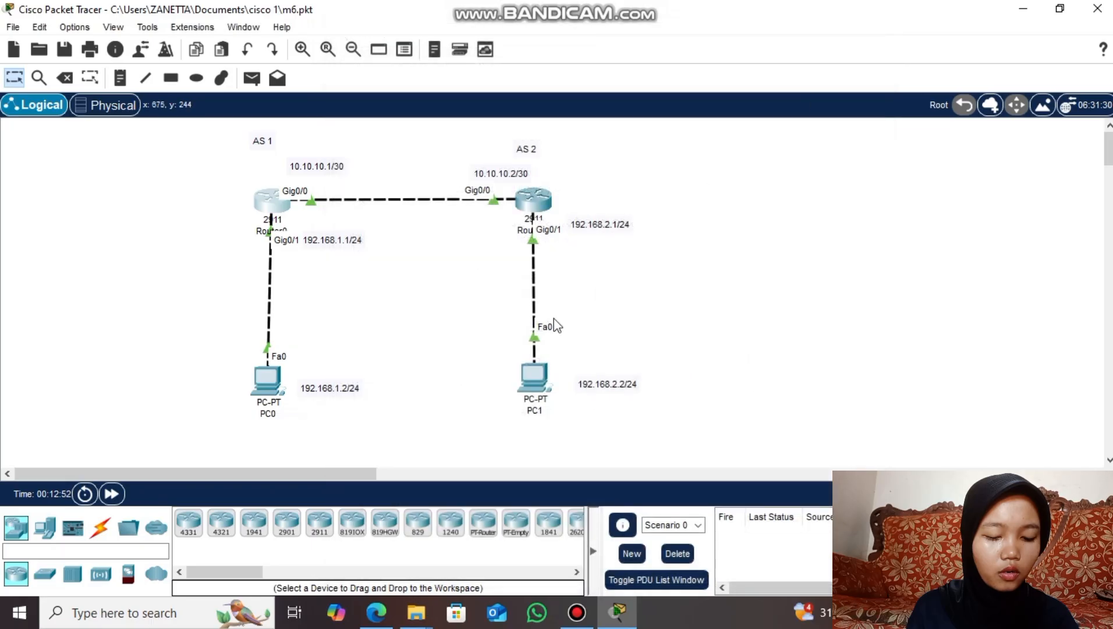
left_click(533, 201)
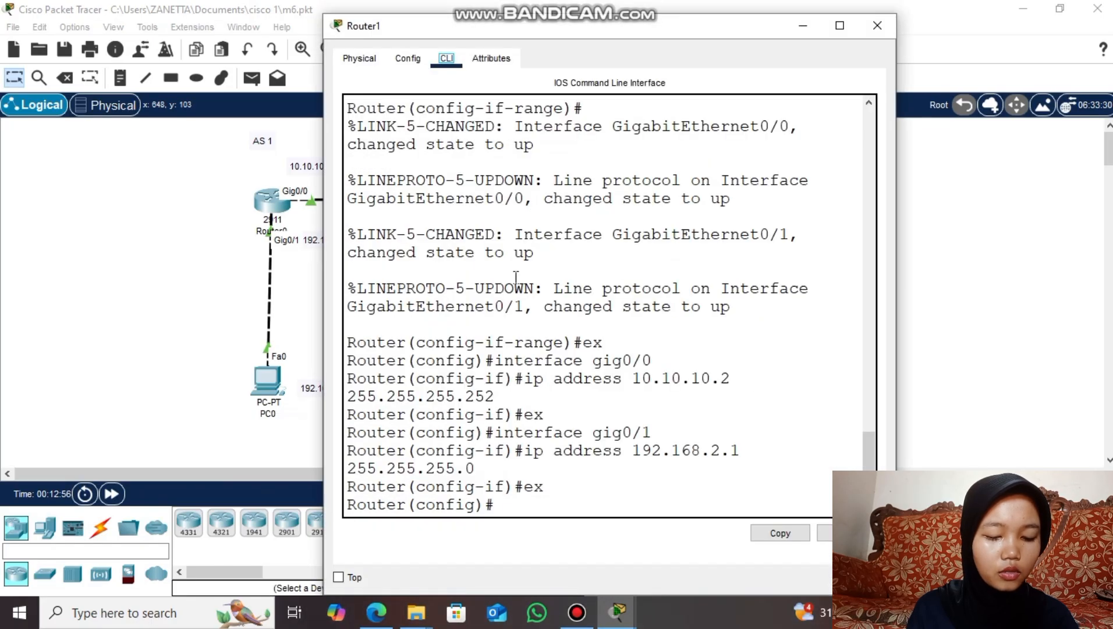
left_click(505, 512)
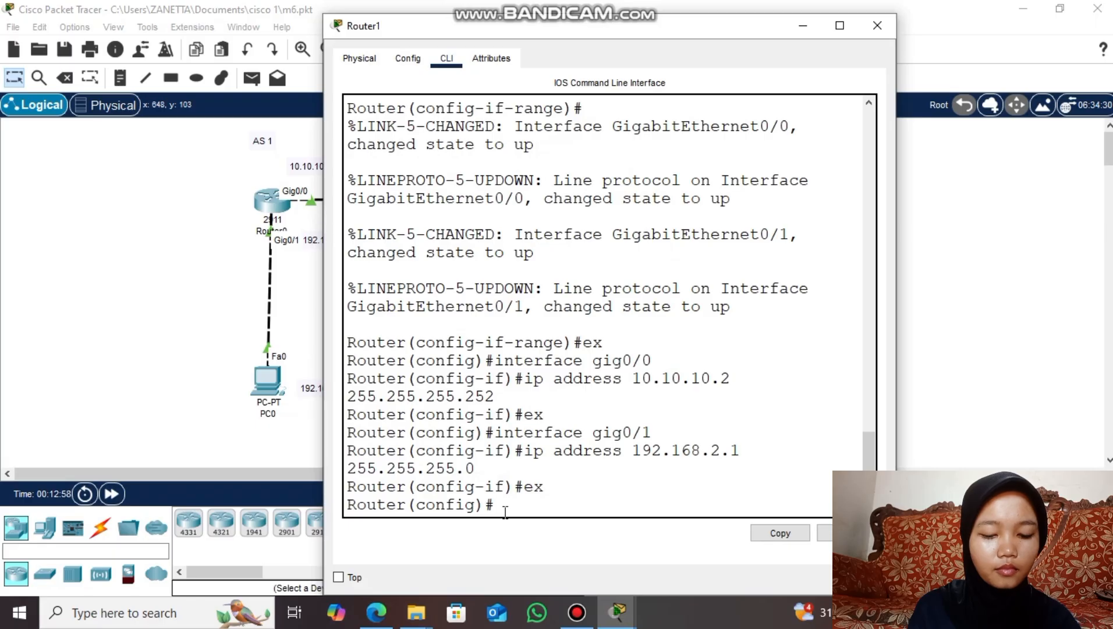
key("Return")
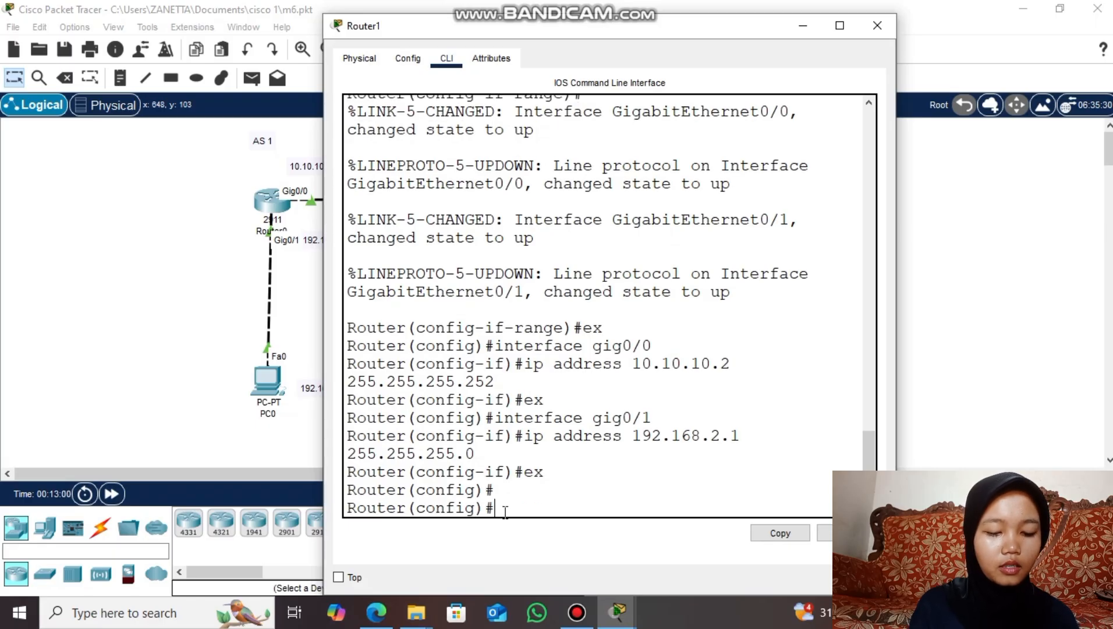
Start BGP configuration for AS 2 on Router1 with the command router bgp 2
type("rp")
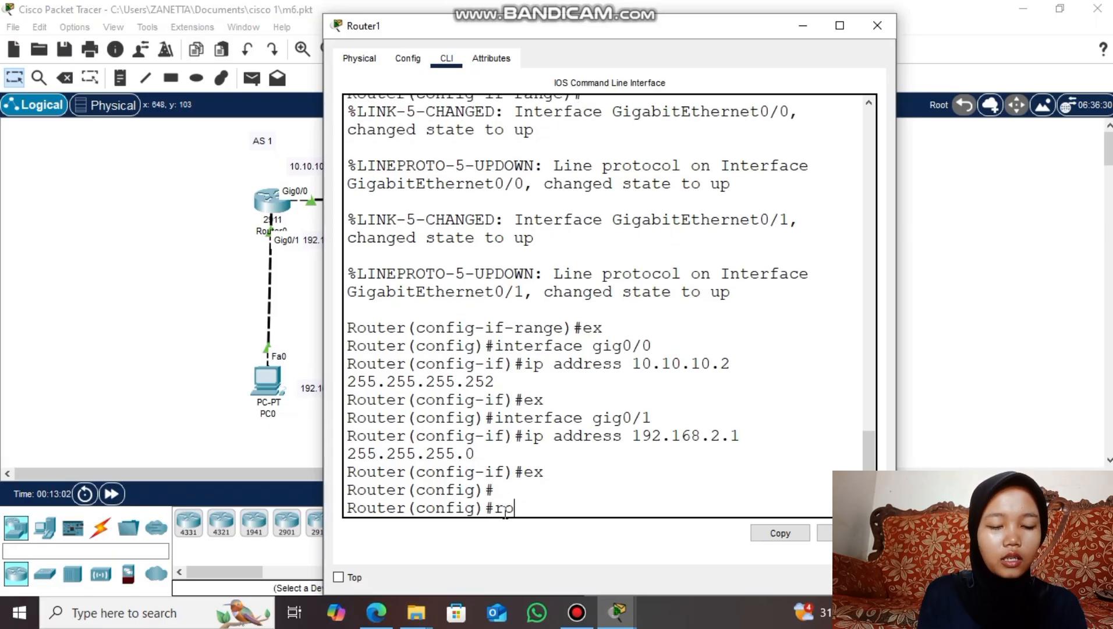
type("uter ")
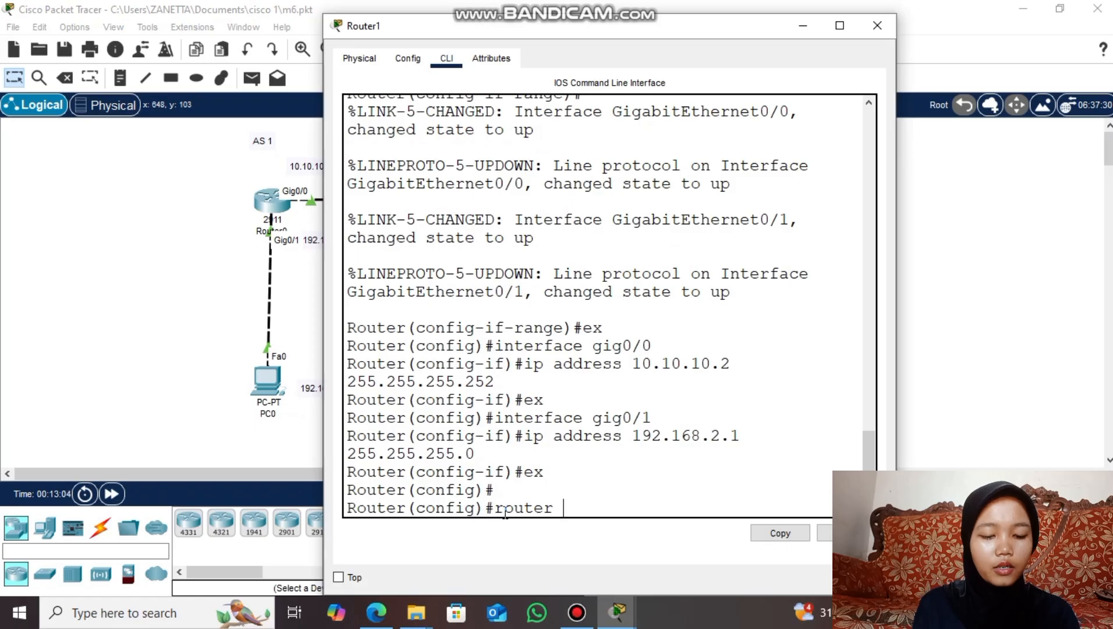
type("bgp 2")
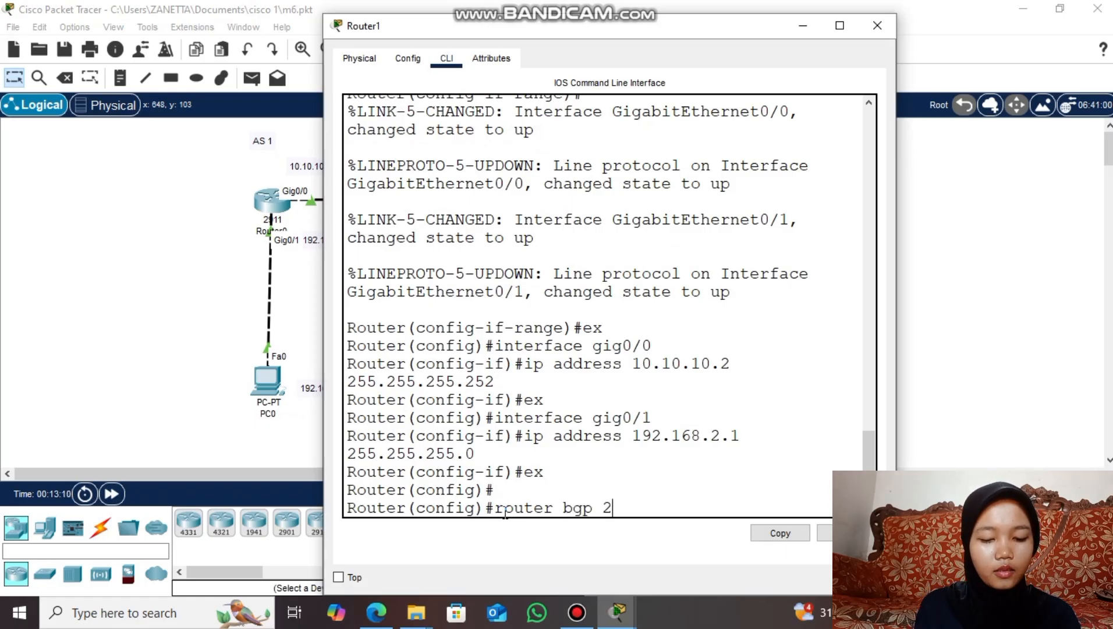
key("Return")
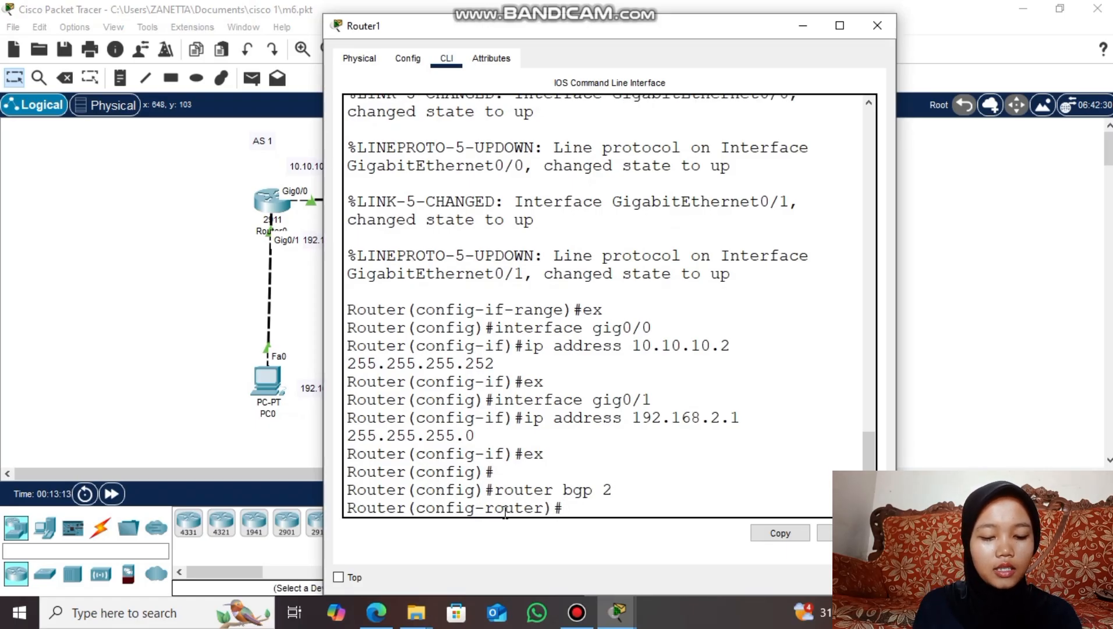
Add Router0 as Router1's BGP neighbor with neighbor 10.10.10.1 remote-as 1 and get a fresh prompt
type("neighbor")
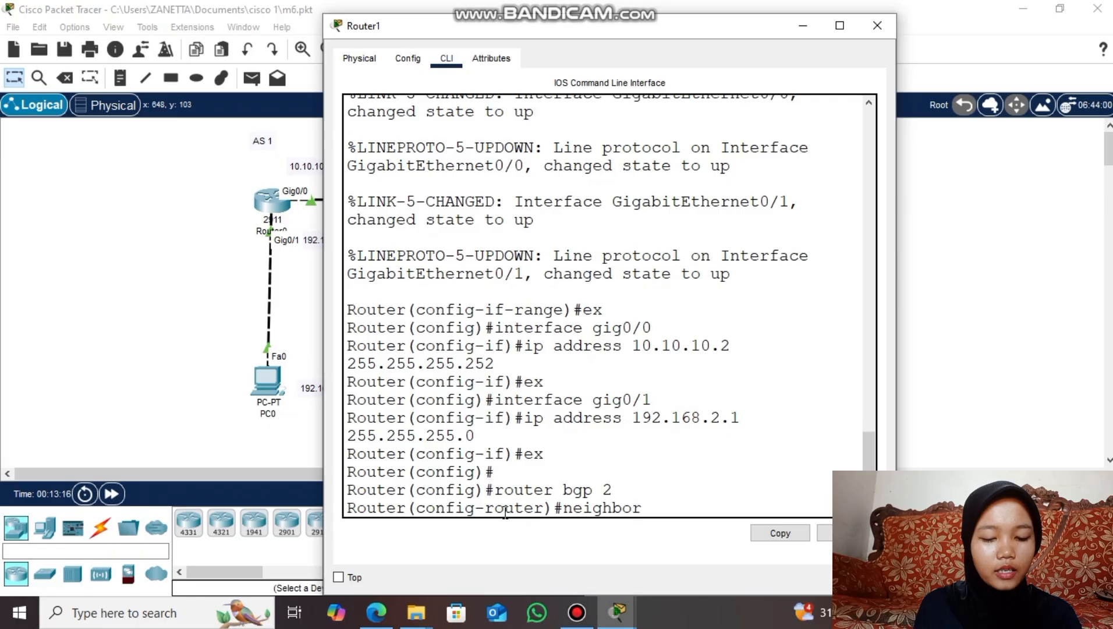
type(" 10.10")
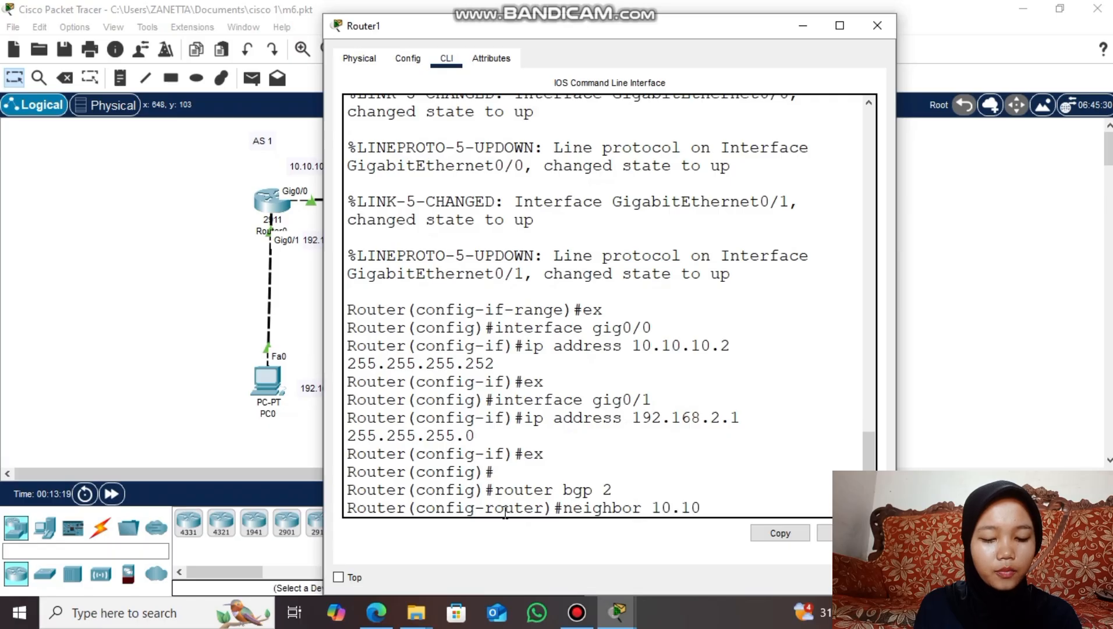
type(".10.1 ")
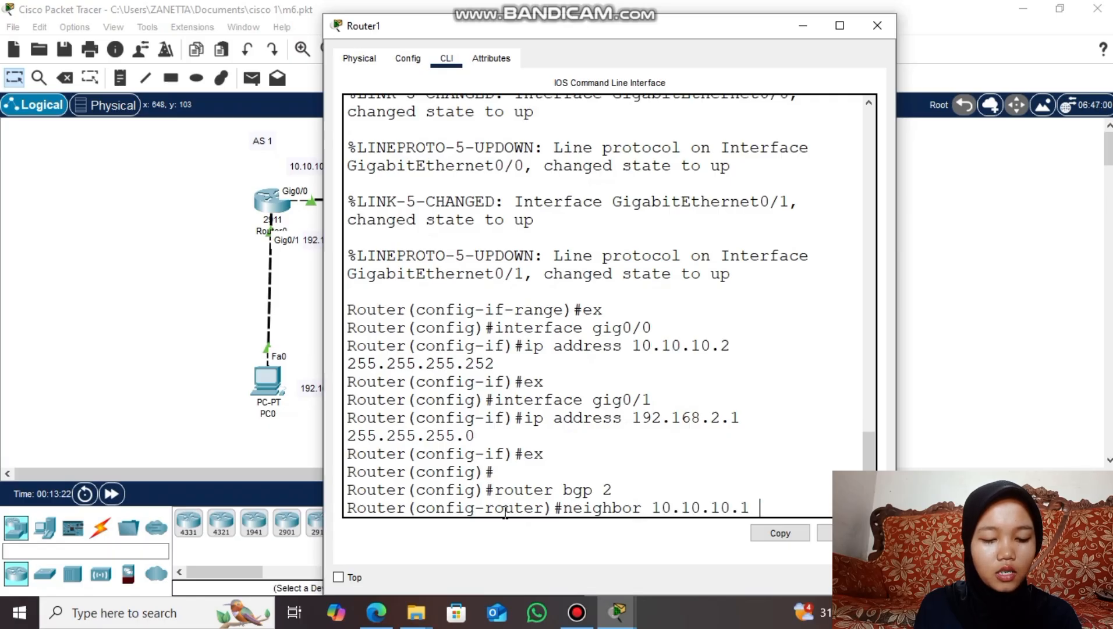
type("remote-as 1")
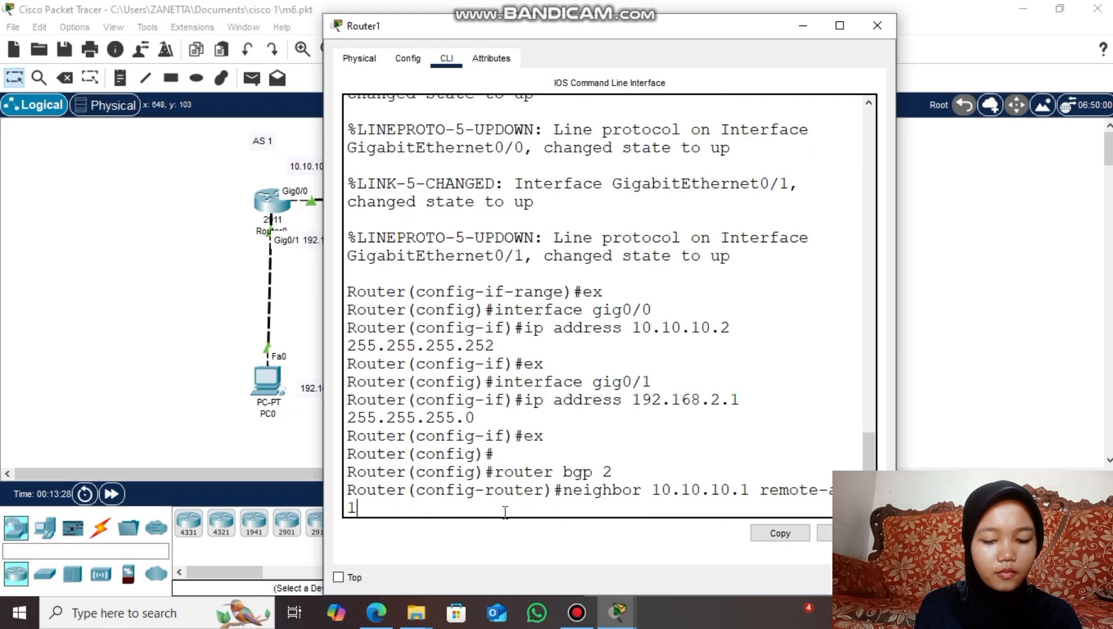
key("Return")
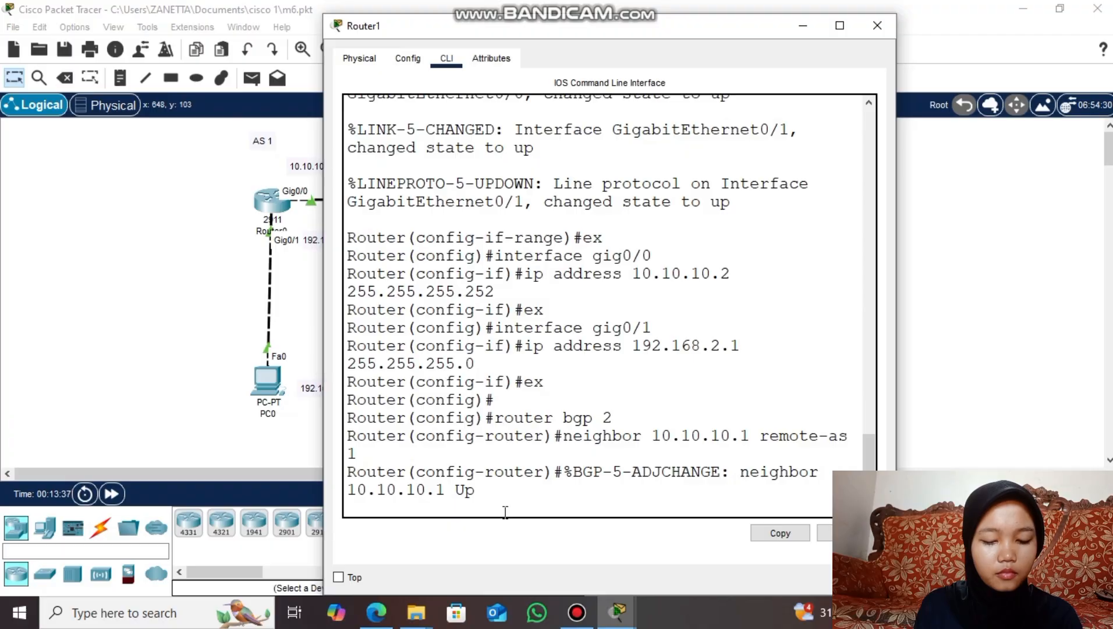
key("Return")
Advertise the link network in Router1's BGP configuration with network 10.10.10.0 mask 255.255.255.252
type("network ")
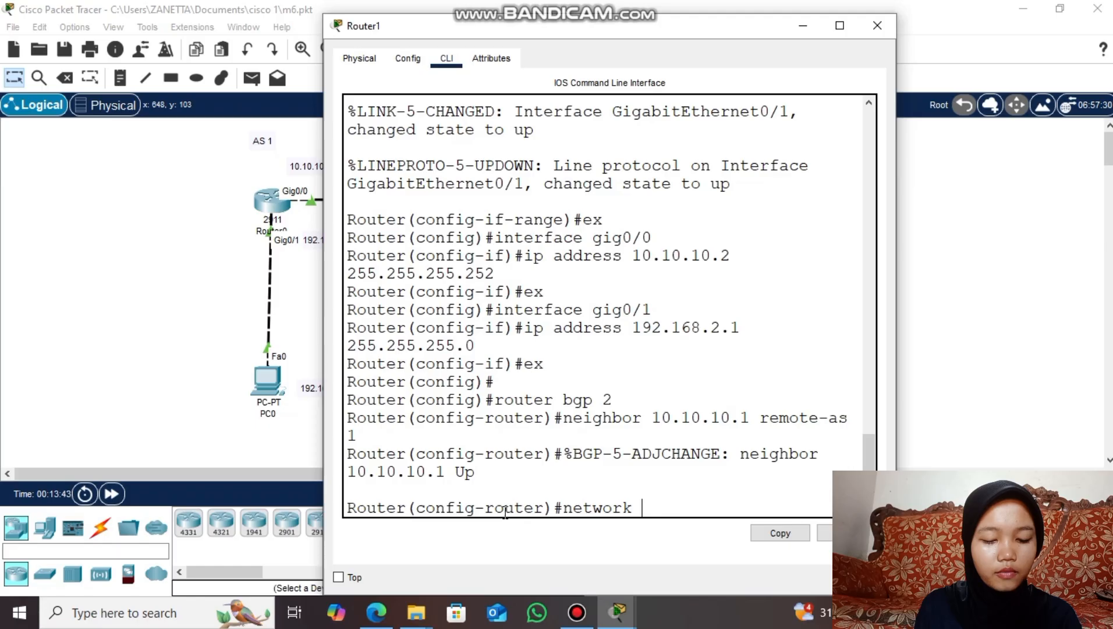
type("10.10.10.0")
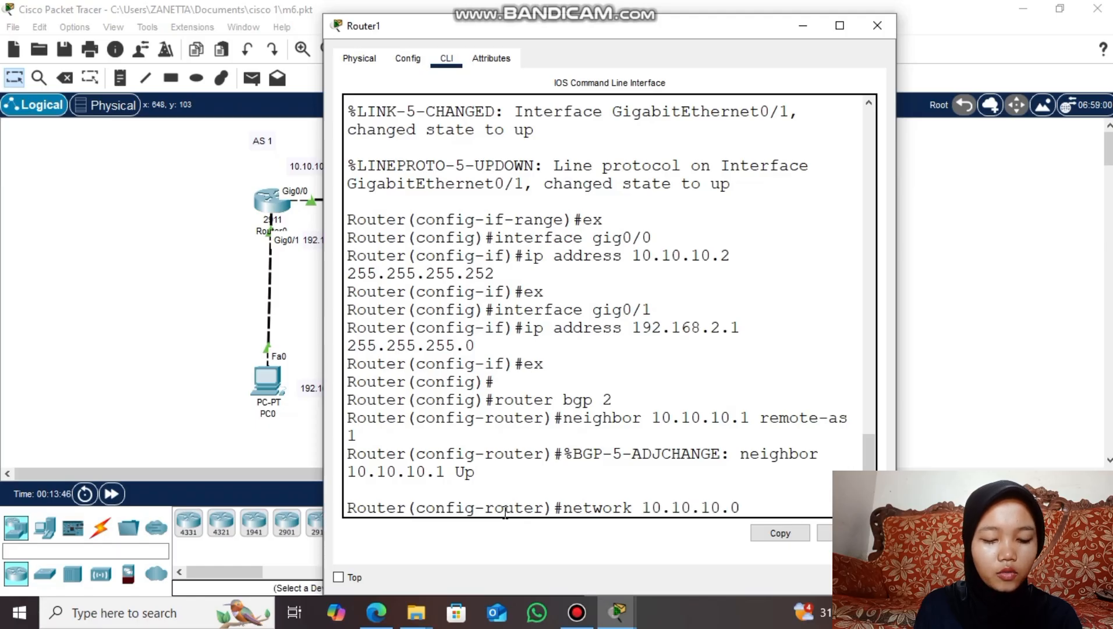
type(" mask 1")
key("BackSpace")
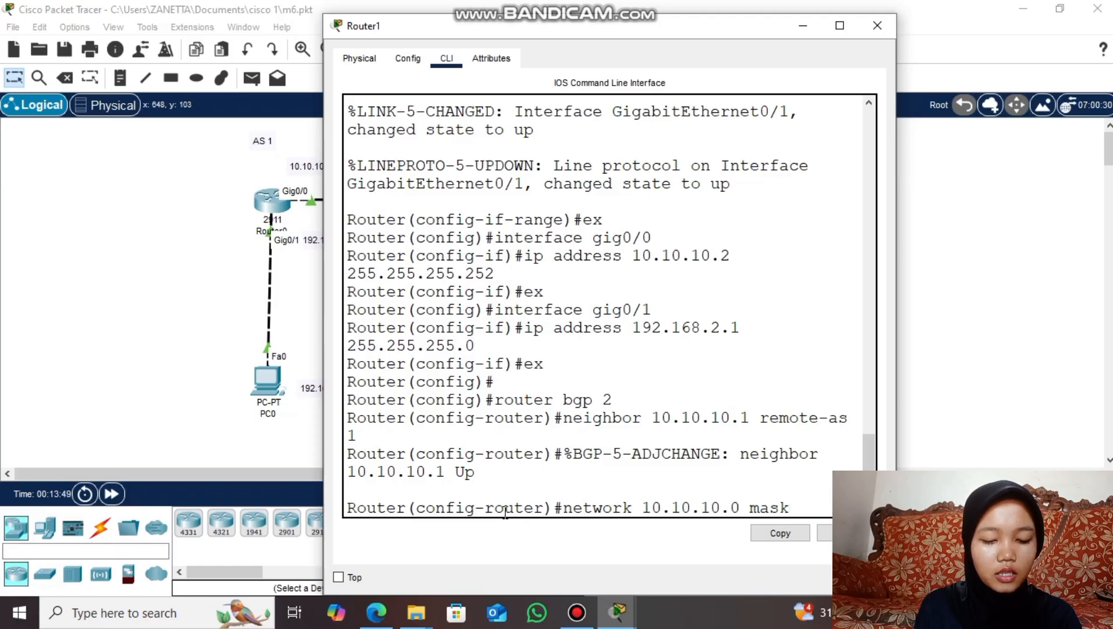
type("255.255.255")
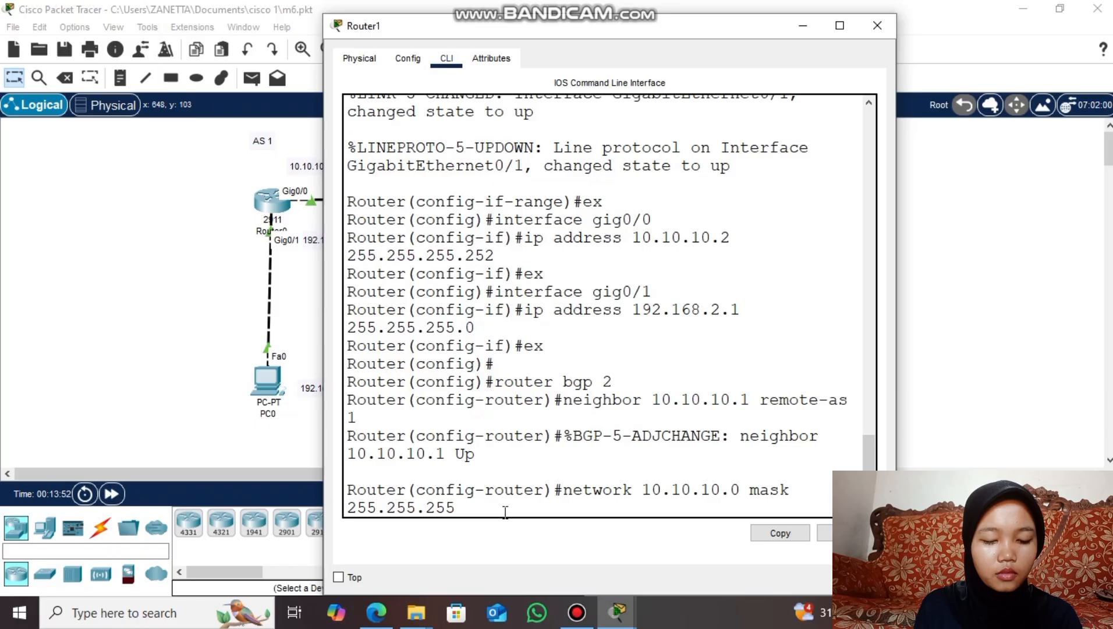
type(".252")
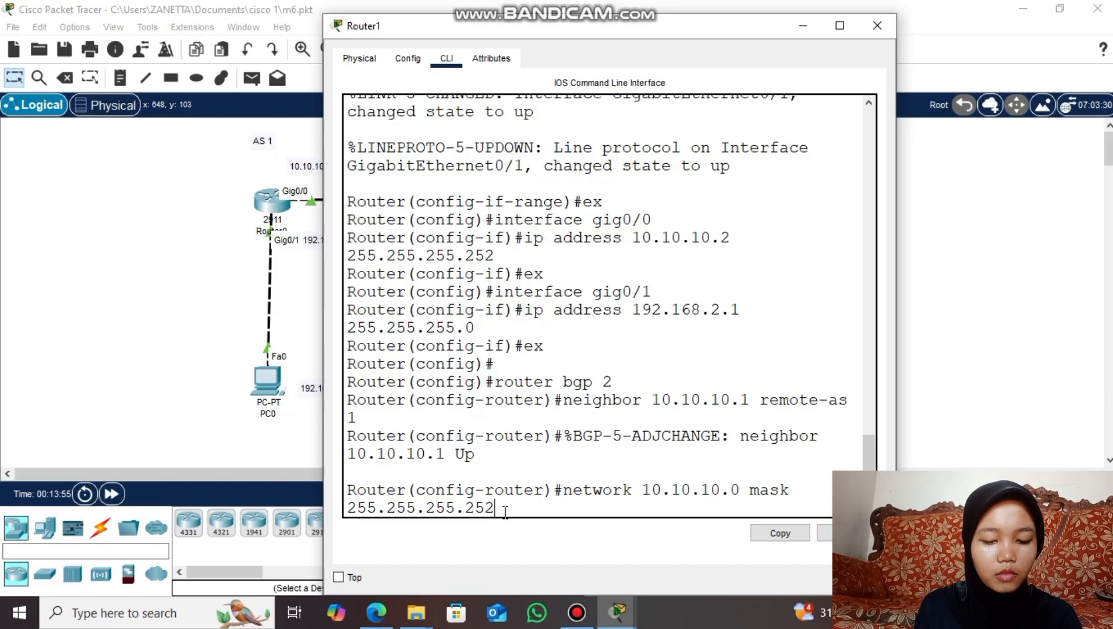
key("Return")
Advertise Router1's LAN with network 192.168.2.0 mask 255.255.255.0 and leave the BGP configuration with ex
type("net")
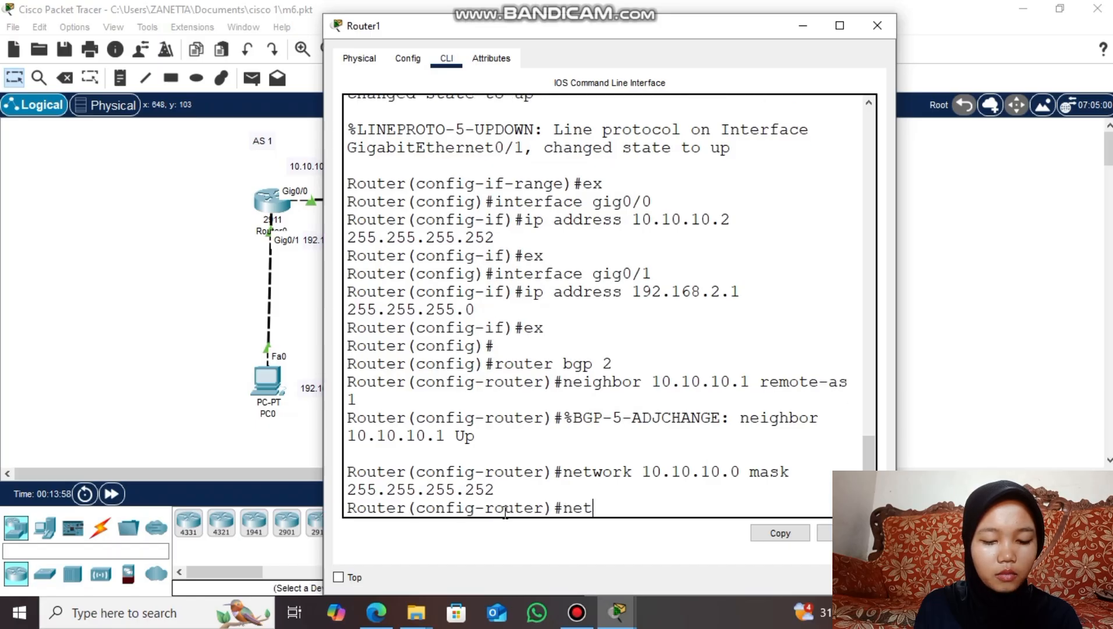
type("work 192.168")
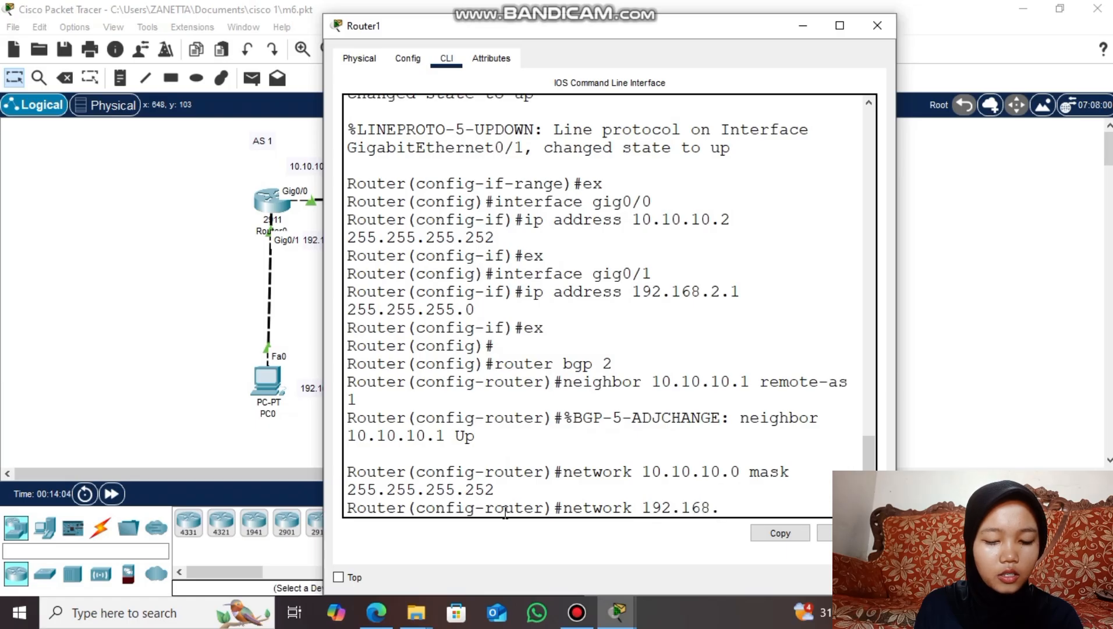
type(".2.0 mask")
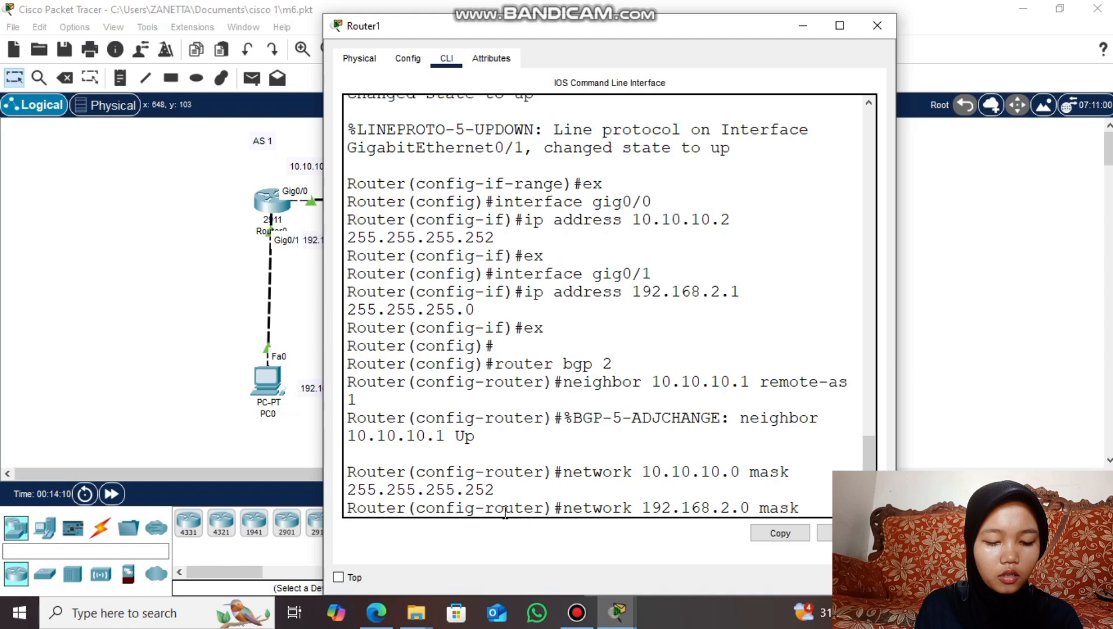
type(" 255.255")
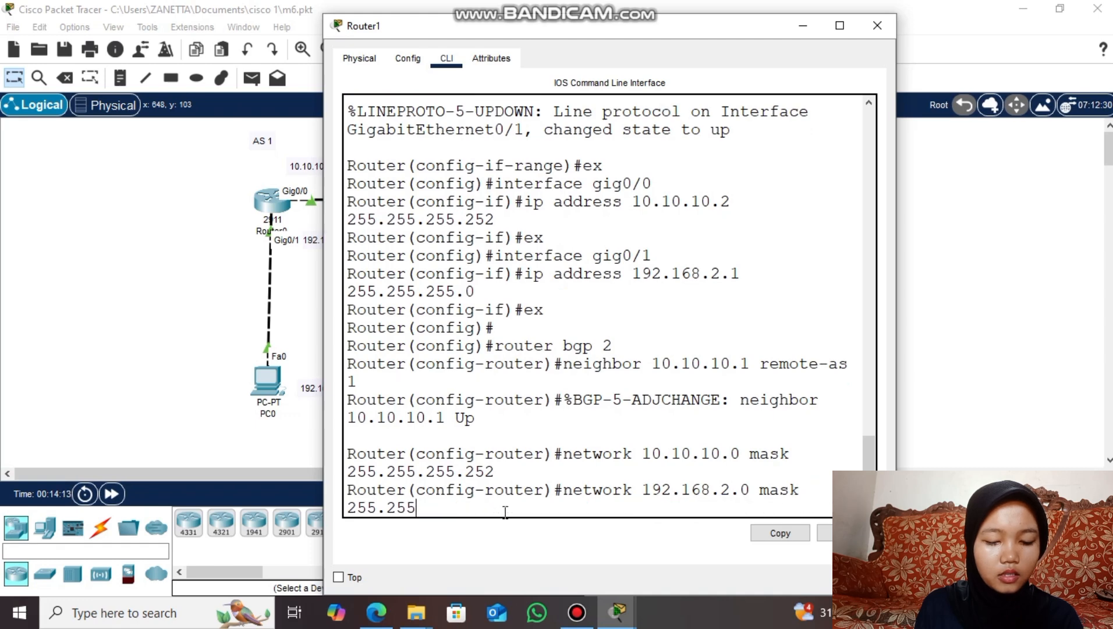
type(".255.0")
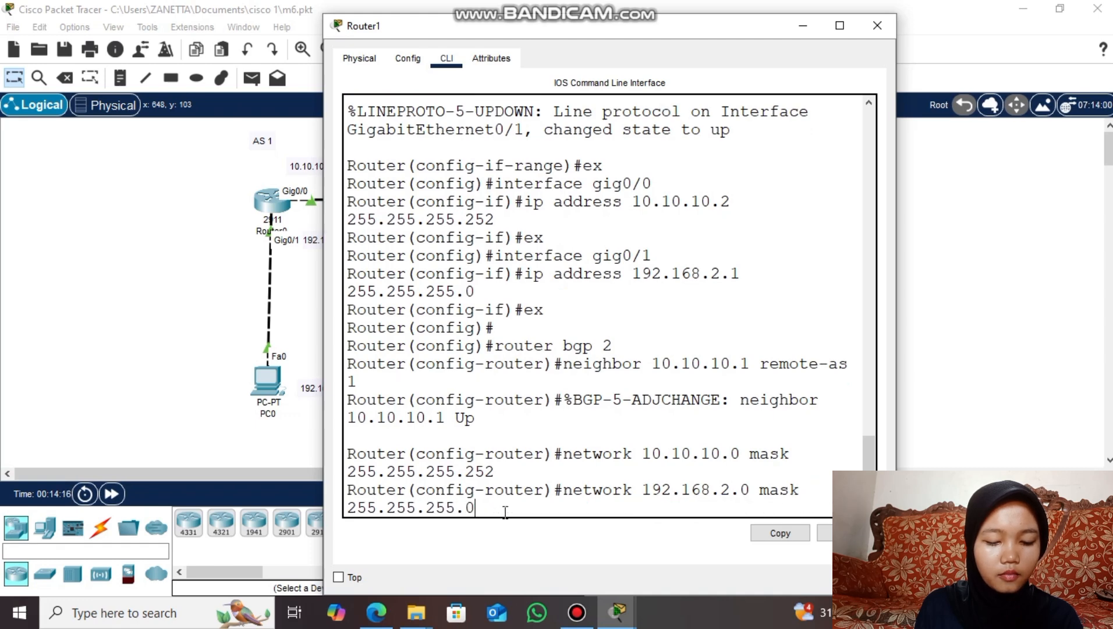
key("Return")
type("ex")
key("Return")
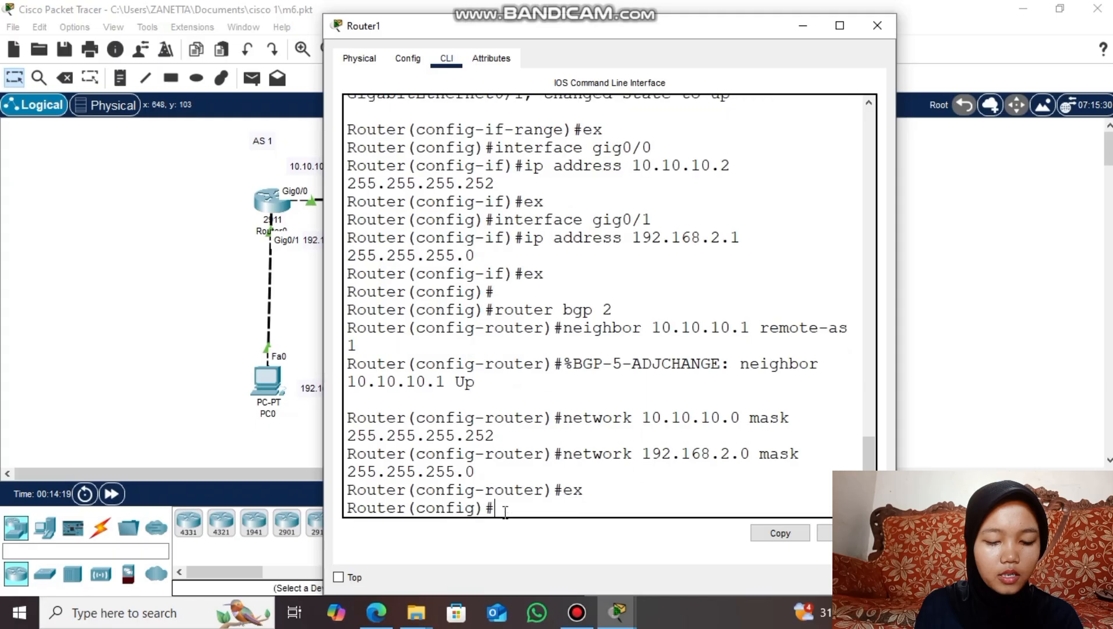
Display Router1's BGP summary with do show ip bgp sum
key("Return")
type("do s")
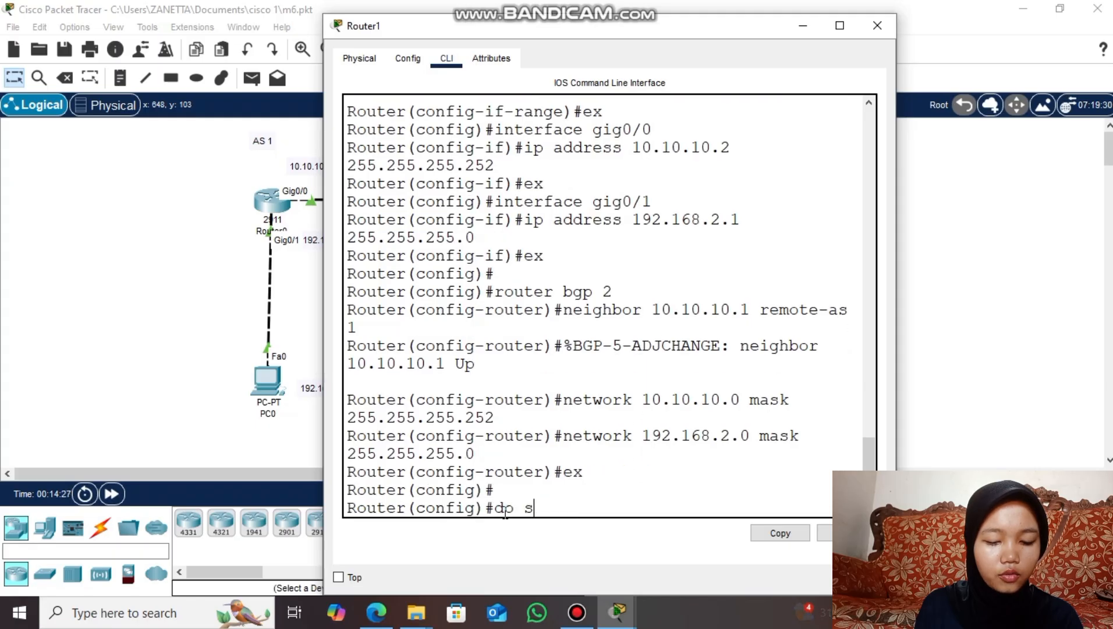
type("how ip b")
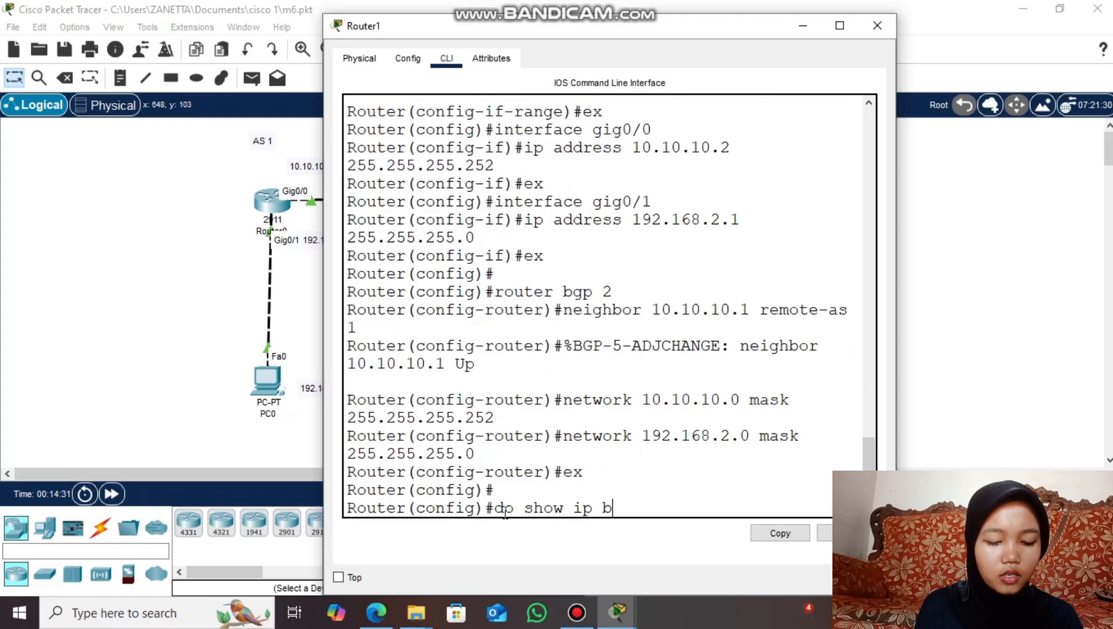
type("gp ")
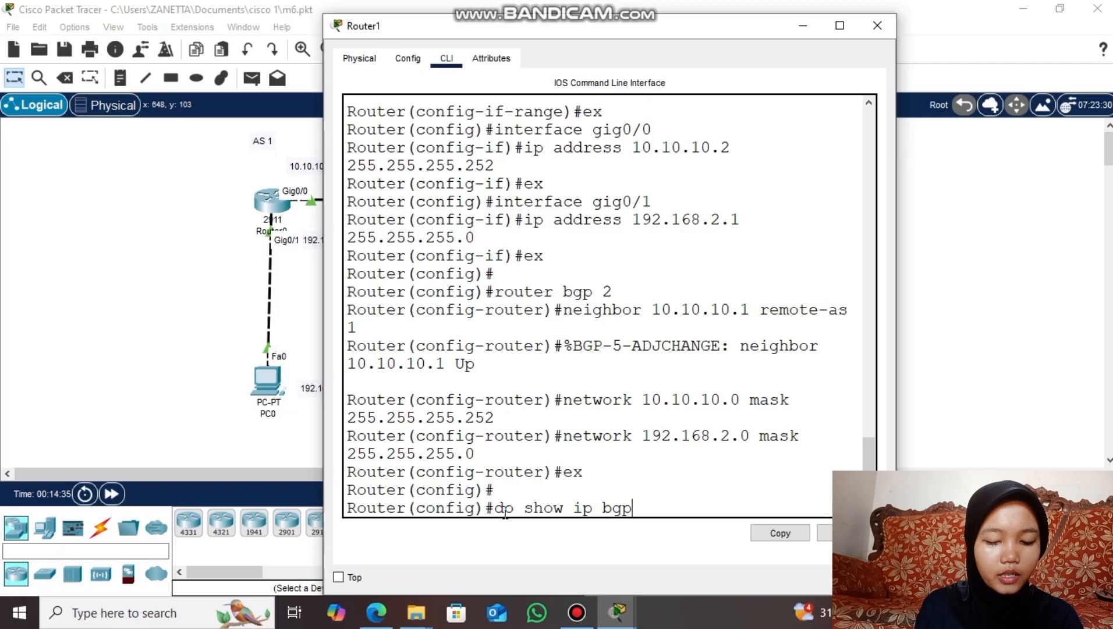
type("sum")
key("Return")
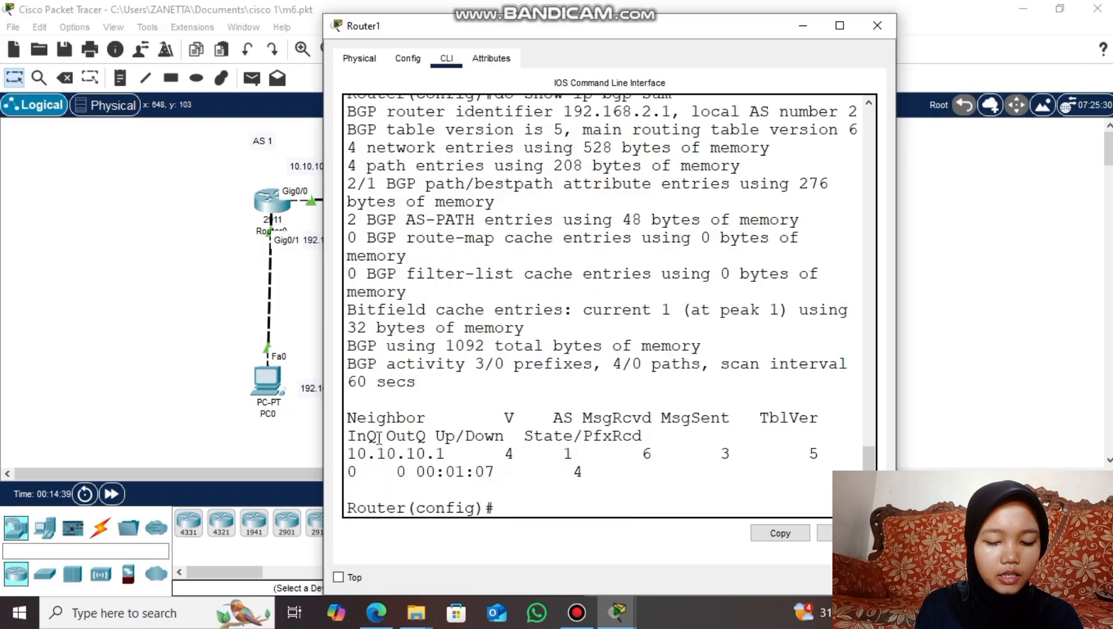
Widen Router1's window and examine the neighbor address and State/PfxRcd column in the BGP summary
left_click_drag(323, 406, 162, 374)
left_click_drag(296, 450, 247, 452)
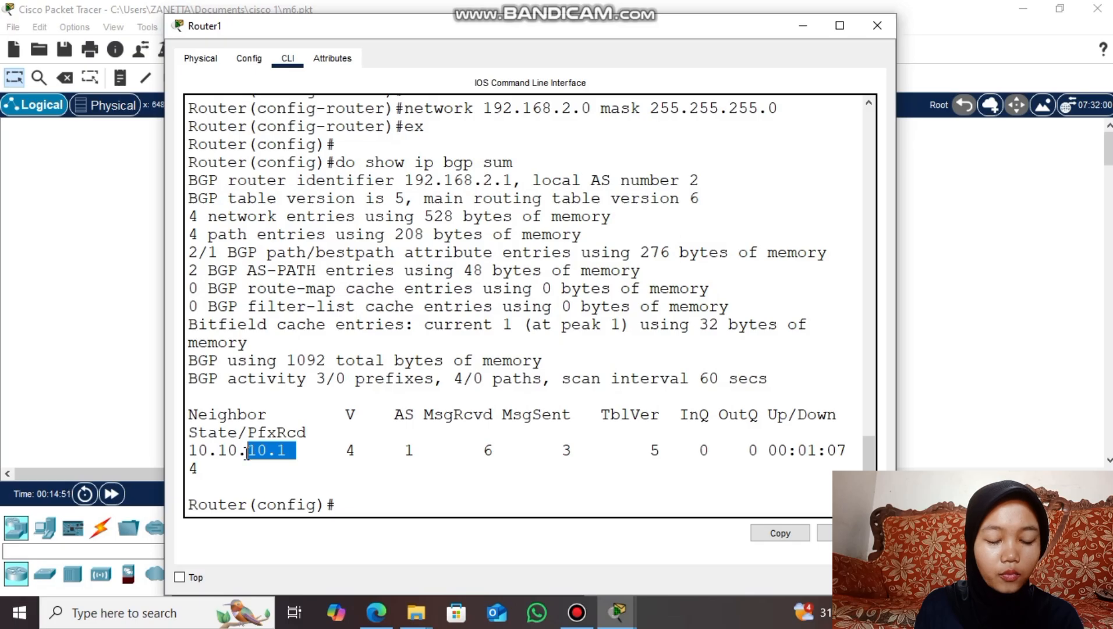
left_click(247, 452)
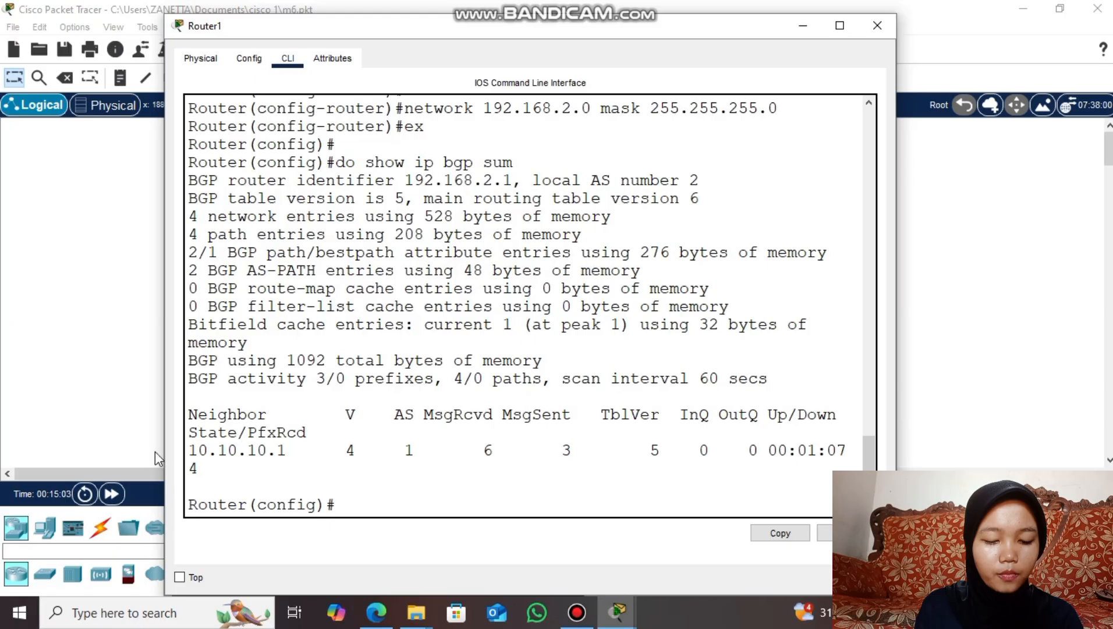
left_click_drag(165, 458, 42, 433)
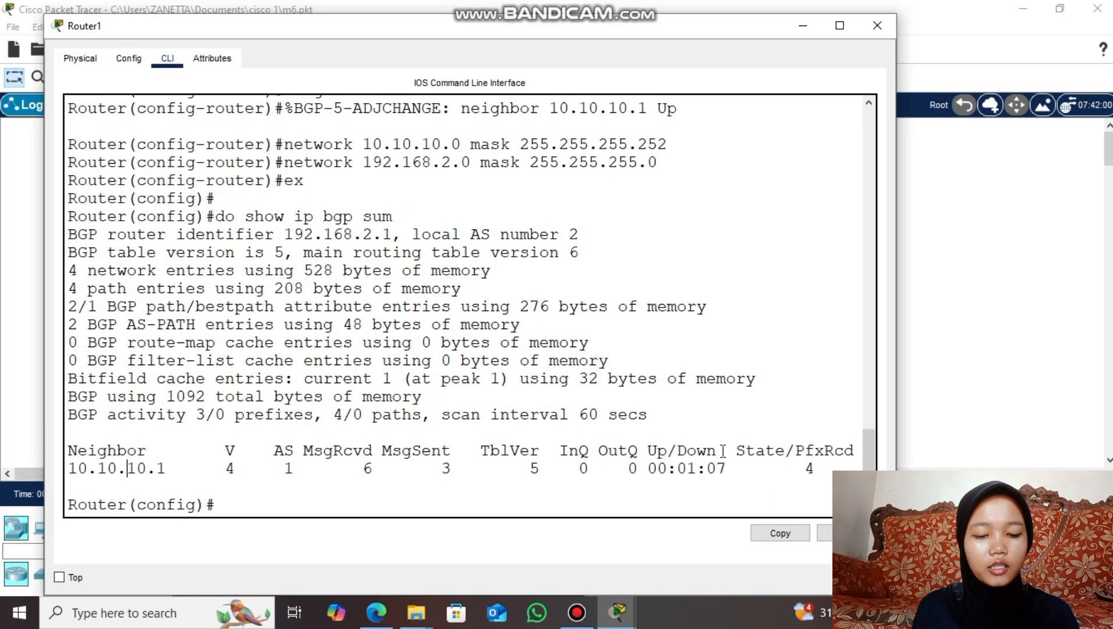
left_click_drag(736, 451, 854, 454)
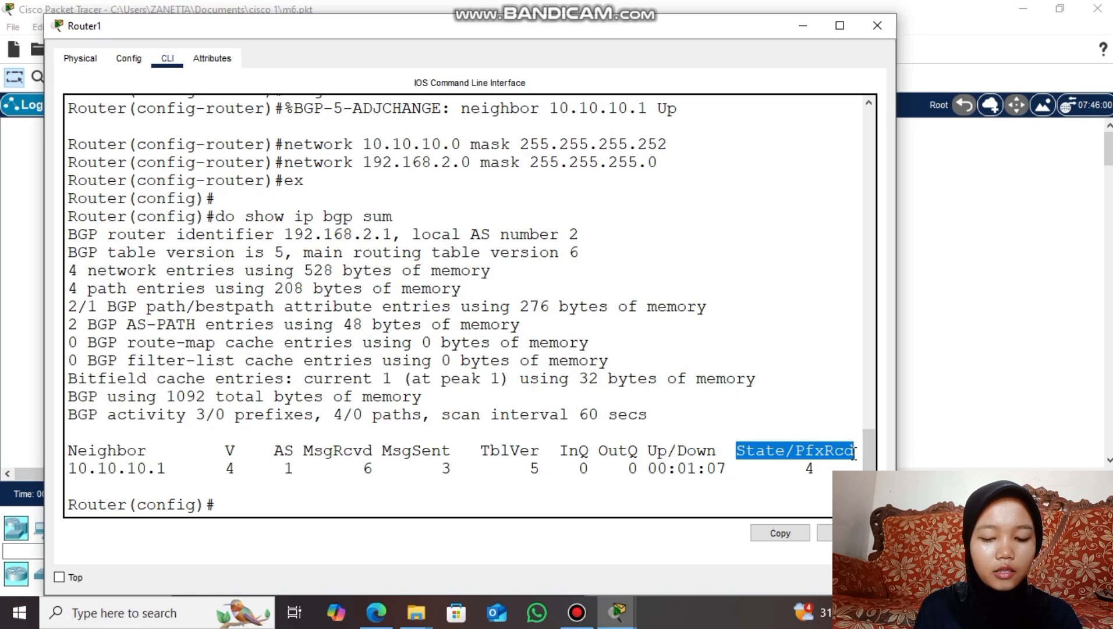
Display Router1's routing table with do show ip route
left_click(766, 477)
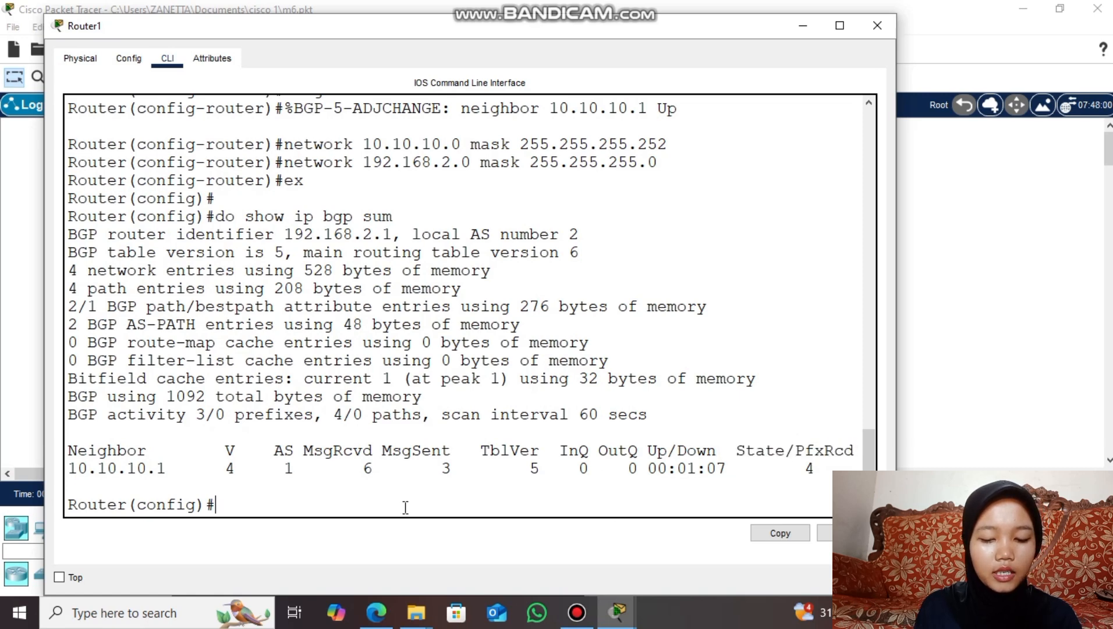
type("do show")
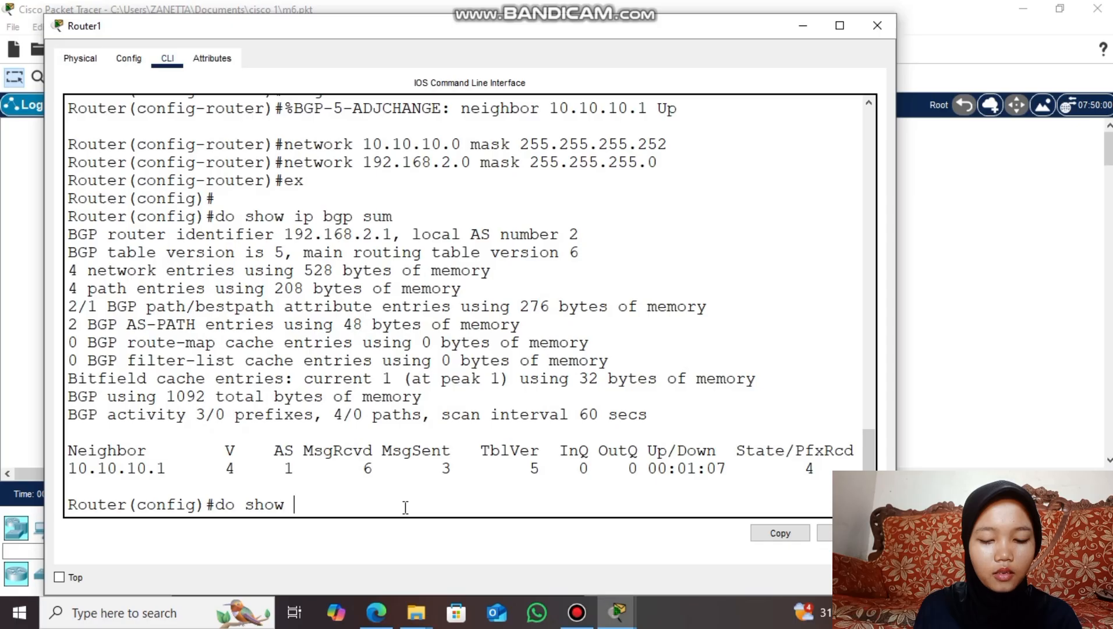
type(" ip route")
key("Return")
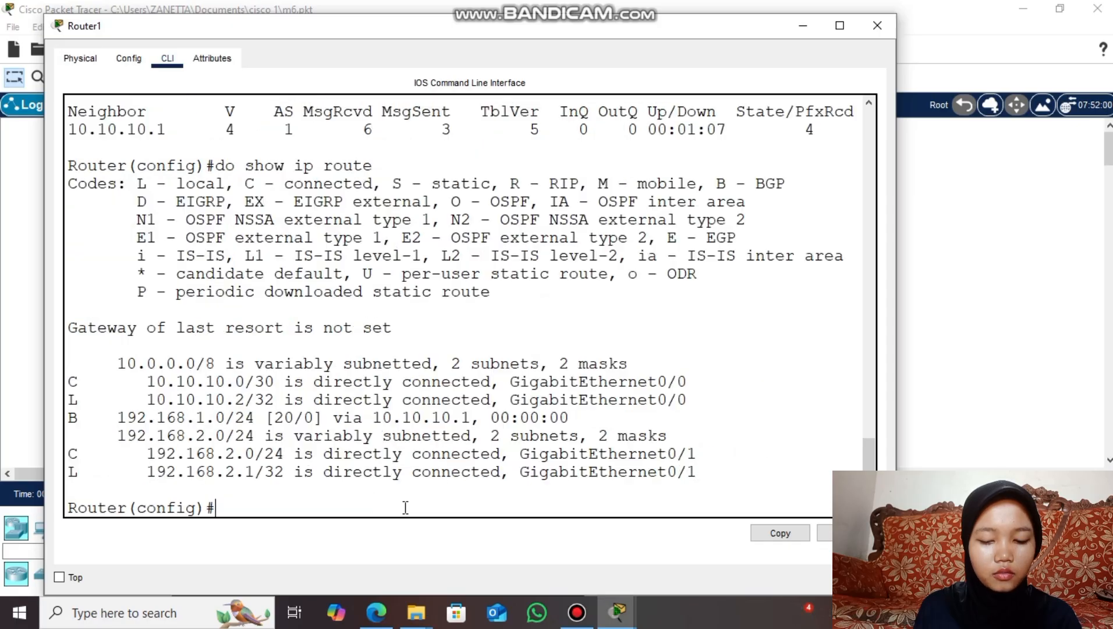
Examine the BGP-coded route, the B code in the legend and the 192.168.x.0 networks in Router1's routing table
left_click_drag(82, 419, 65, 419)
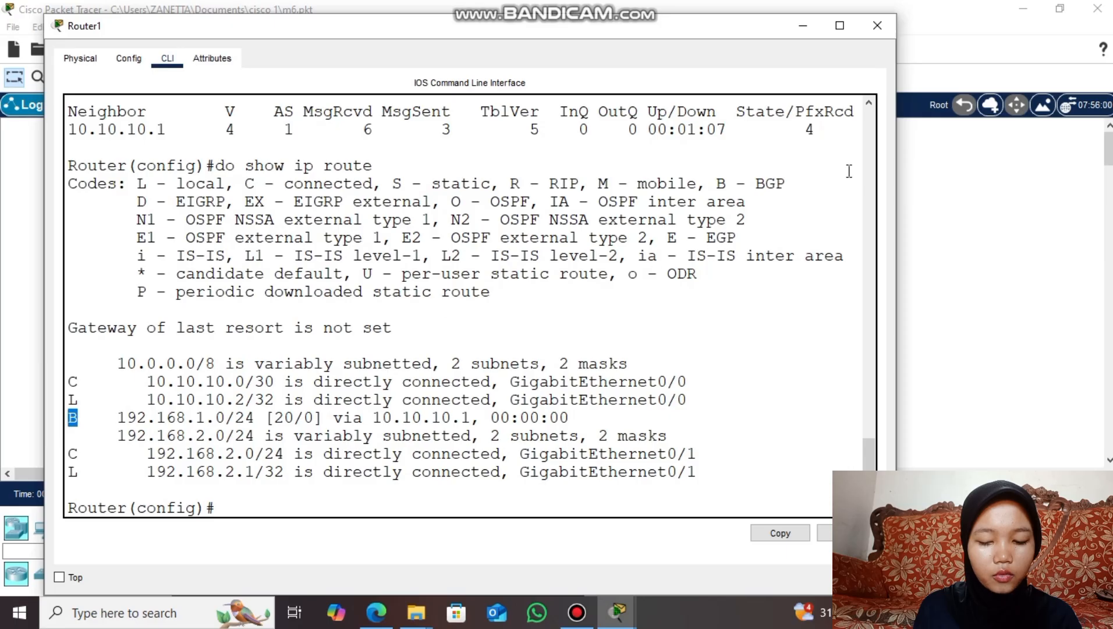
left_click_drag(788, 182, 715, 178)
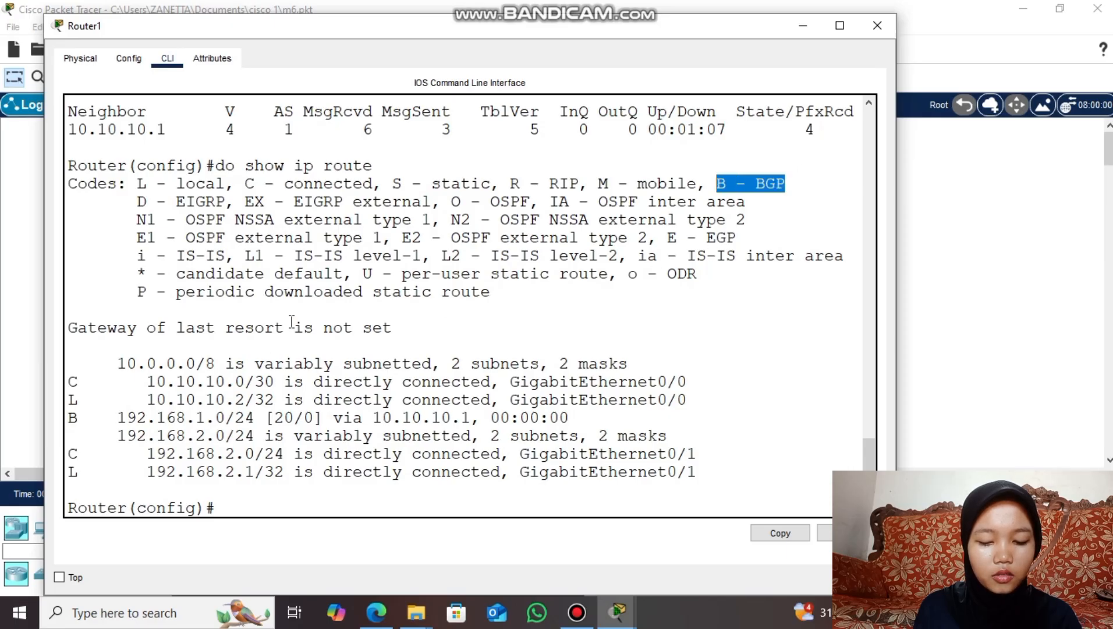
mouse_move(186, 417)
left_mouse_down()
mouse_move(234, 418)
mouse_move(195, 436)
left_mouse_up()
left_click(234, 417)
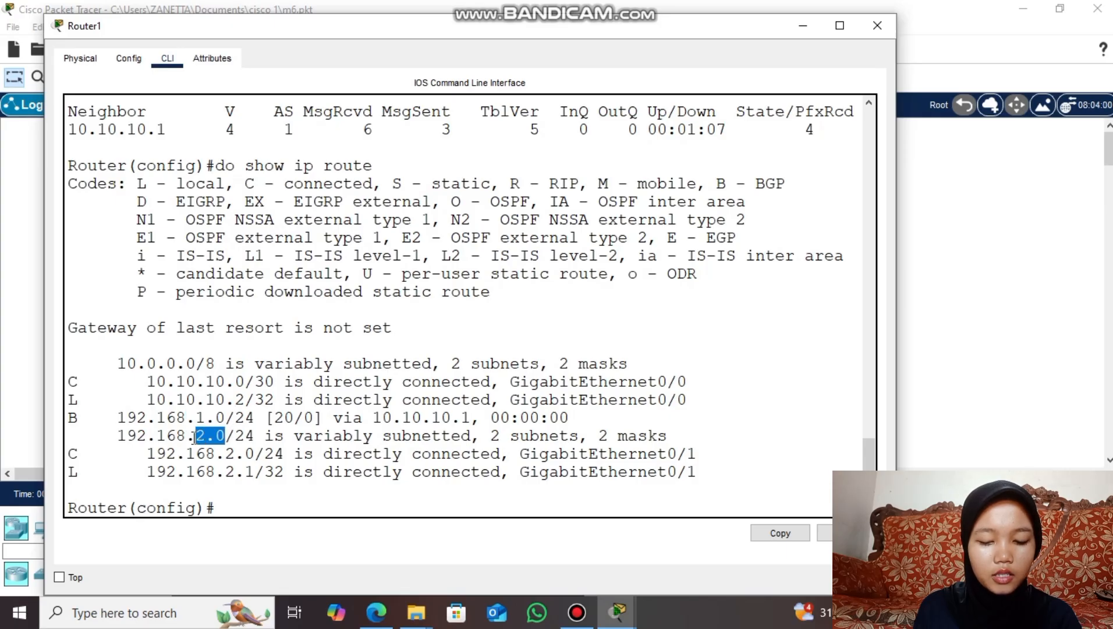
left_click(195, 436)
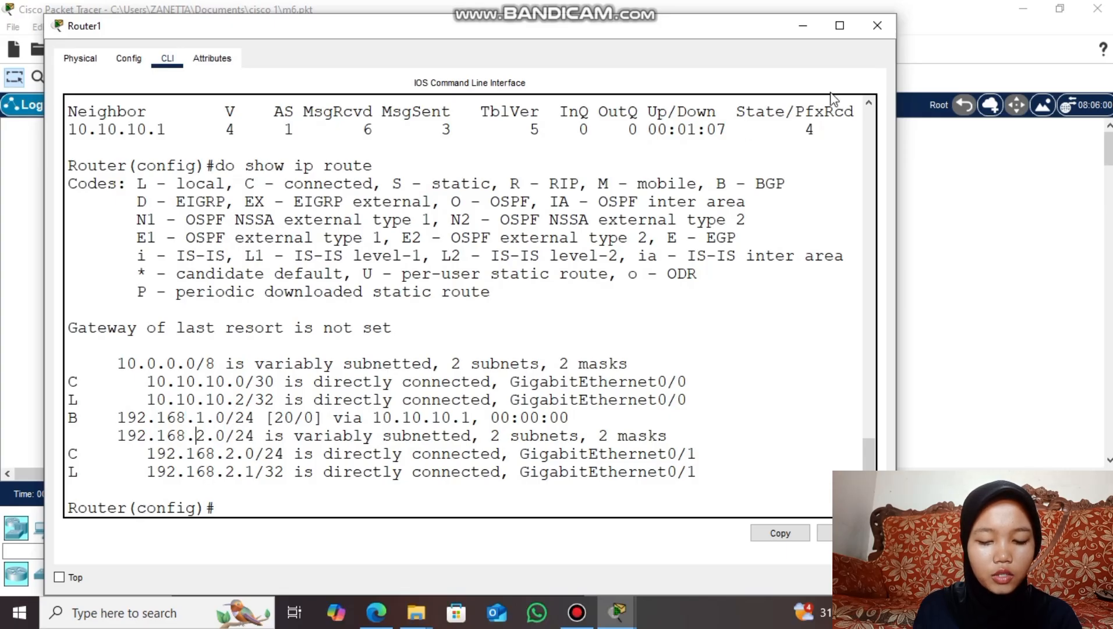
Close Router1's window and test connectivity by sending two simple PDUs from PC0 to PC1, checking the second one's status
left_click(877, 26)
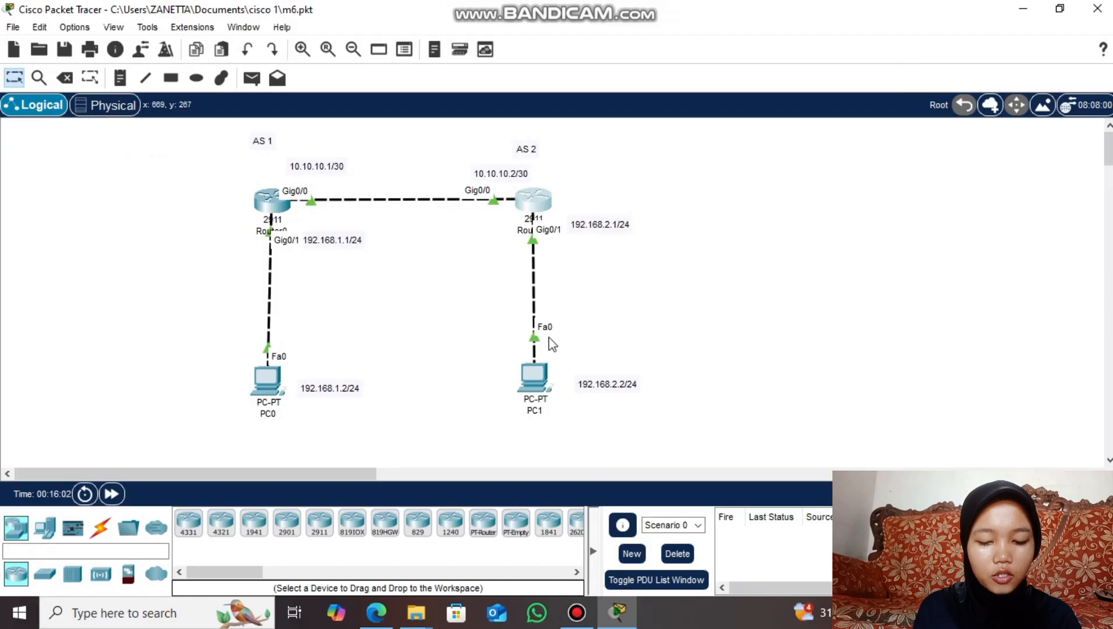
left_click(251, 78)
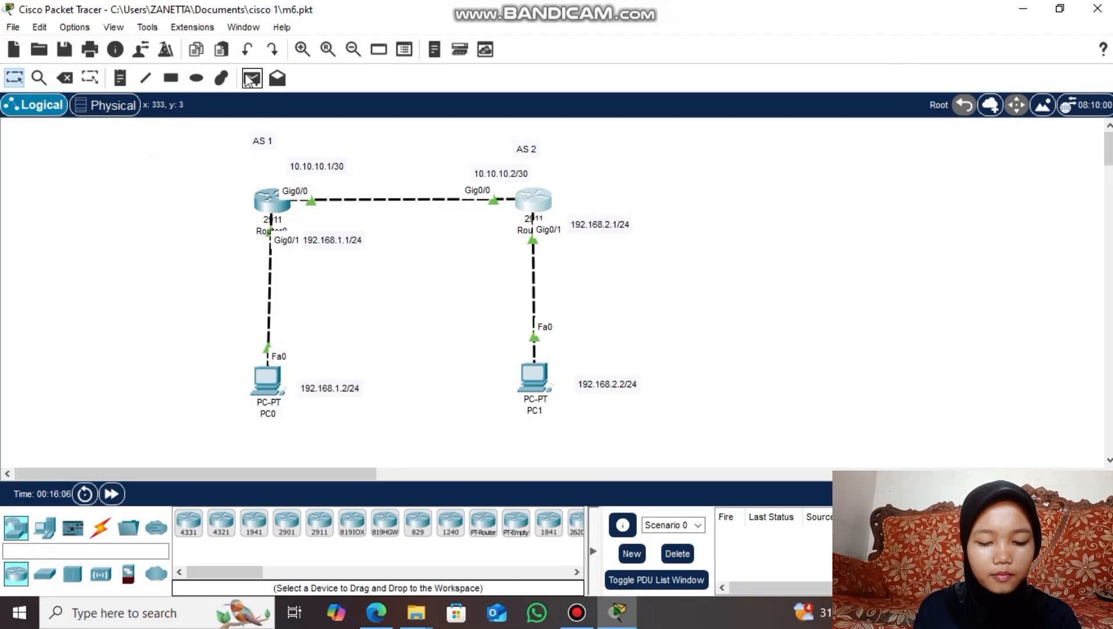
left_click(265, 386)
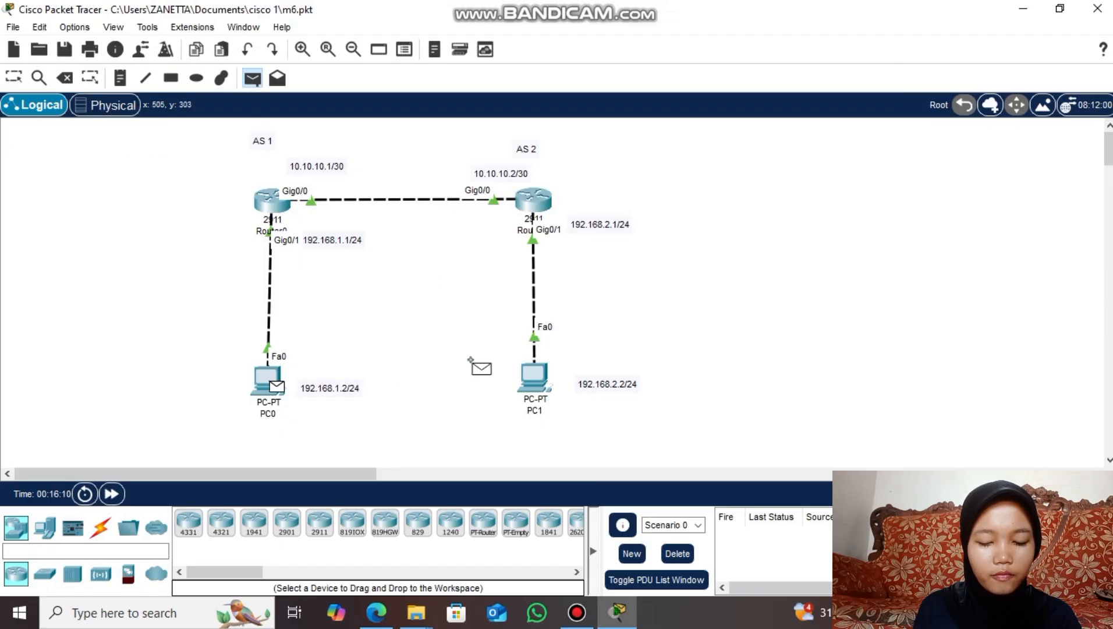
left_click(526, 371)
left_click(252, 78)
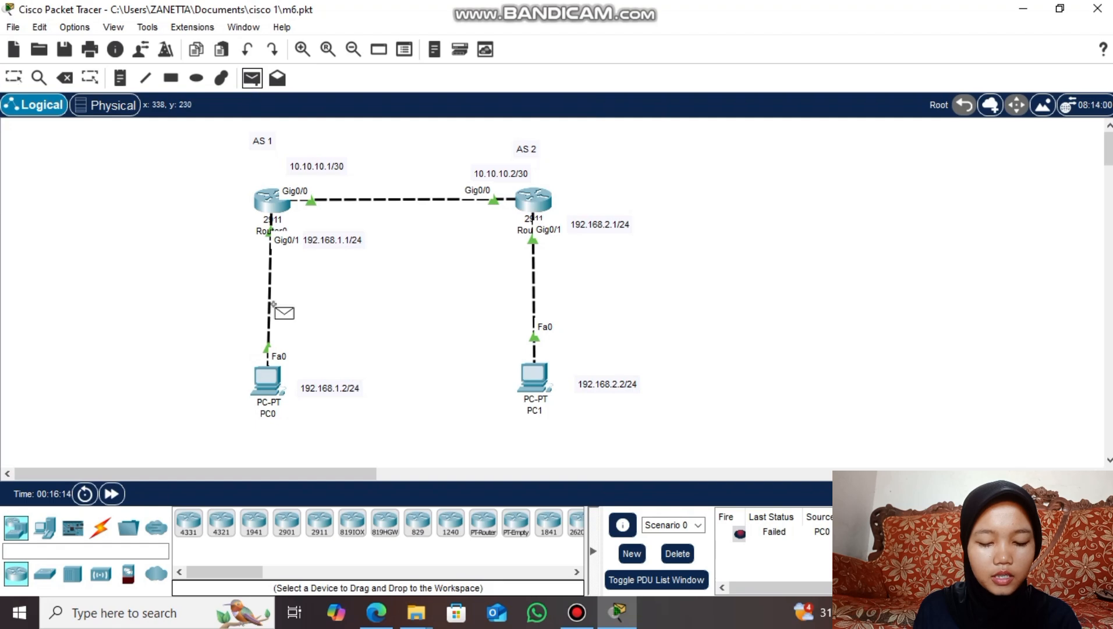
left_click(265, 382)
left_click(528, 374)
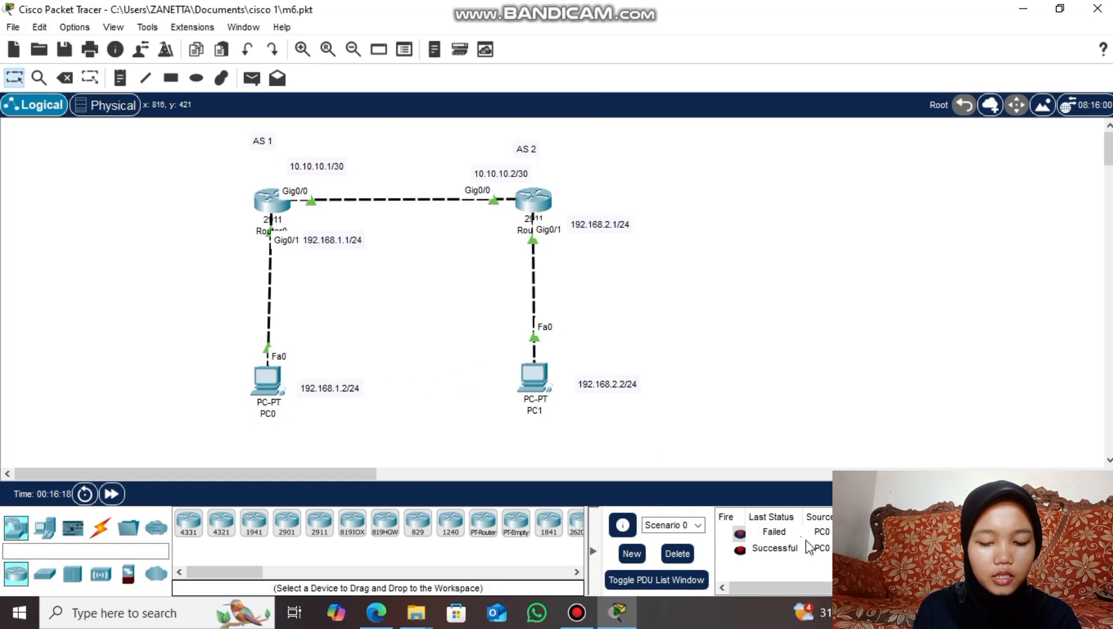
left_click(783, 548)
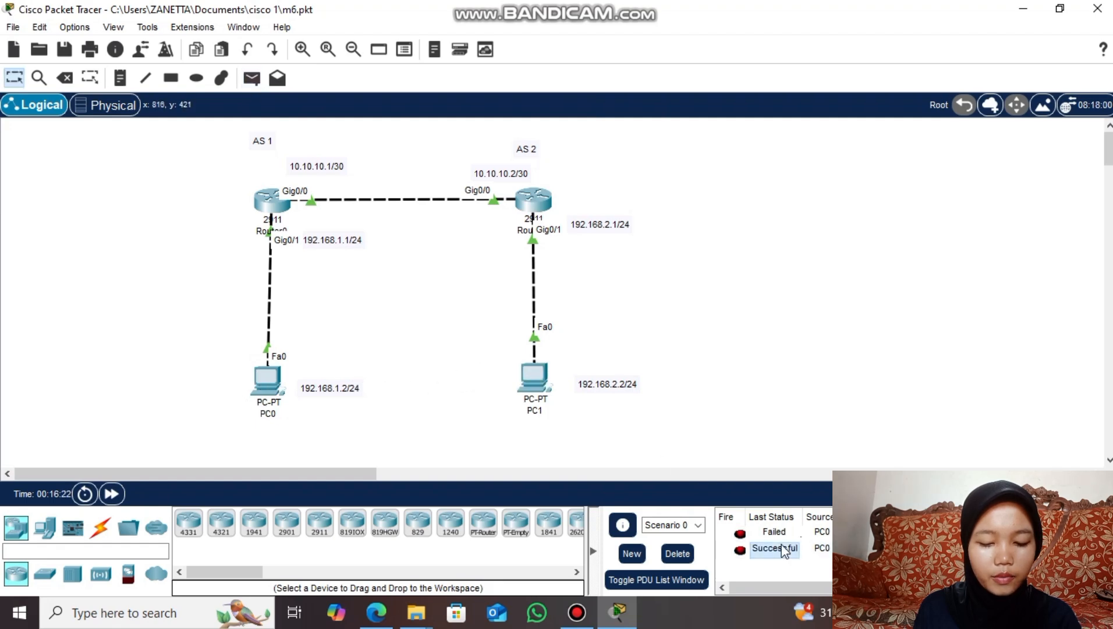
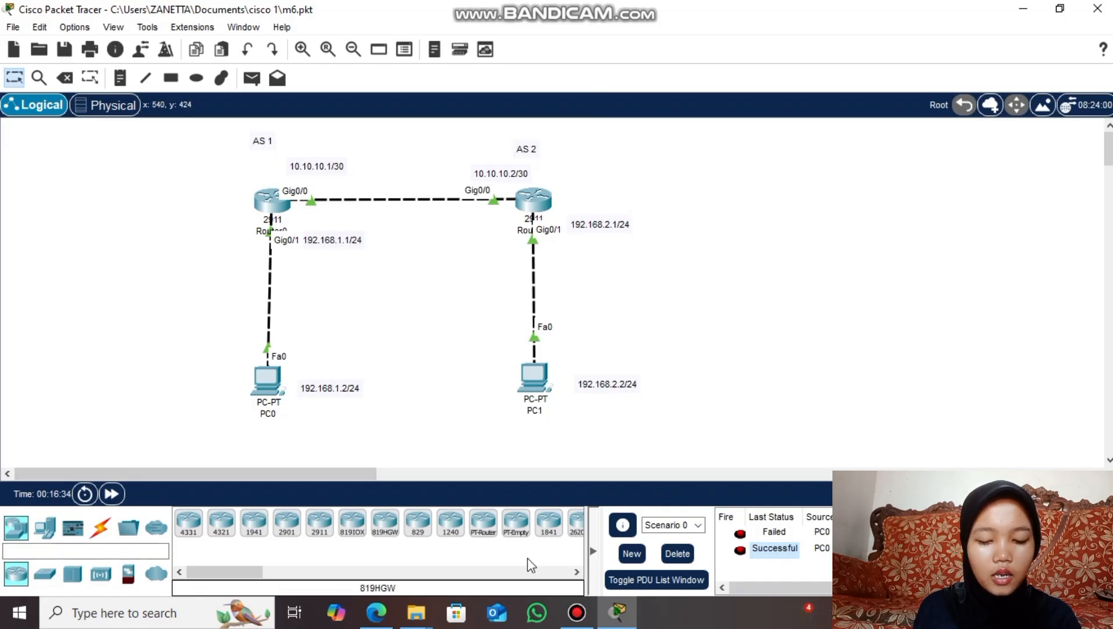
Add a third 2911 router to the right of the AS 2 router and place a PC below it
left_click(577, 572)
left_click(577, 571)
left_click(577, 572)
left_click(576, 572)
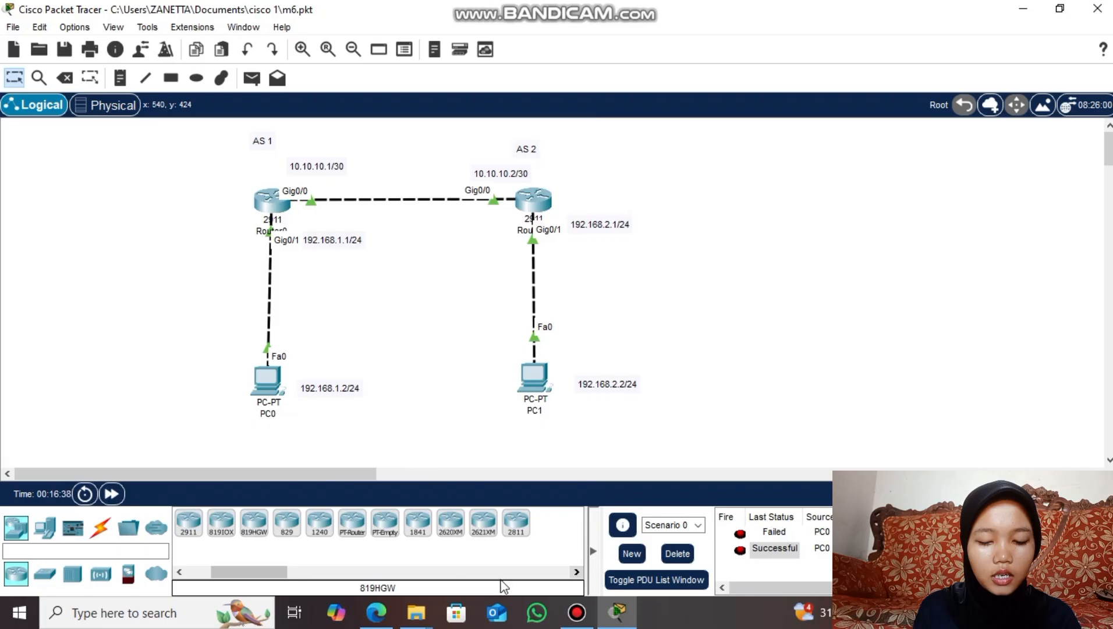
left_click(188, 522)
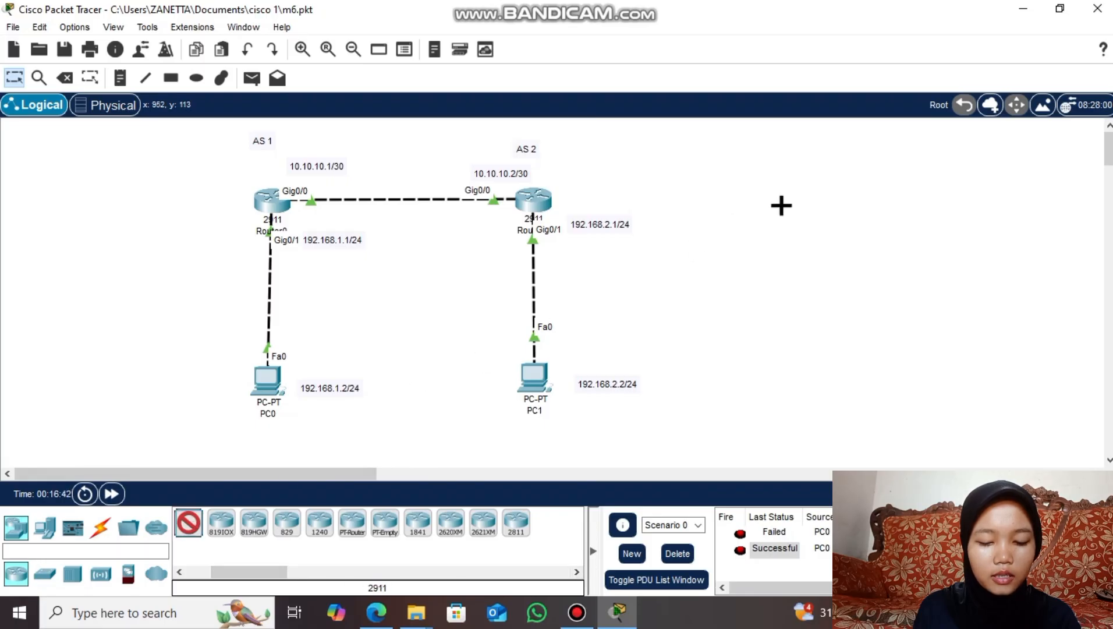
left_click(785, 200)
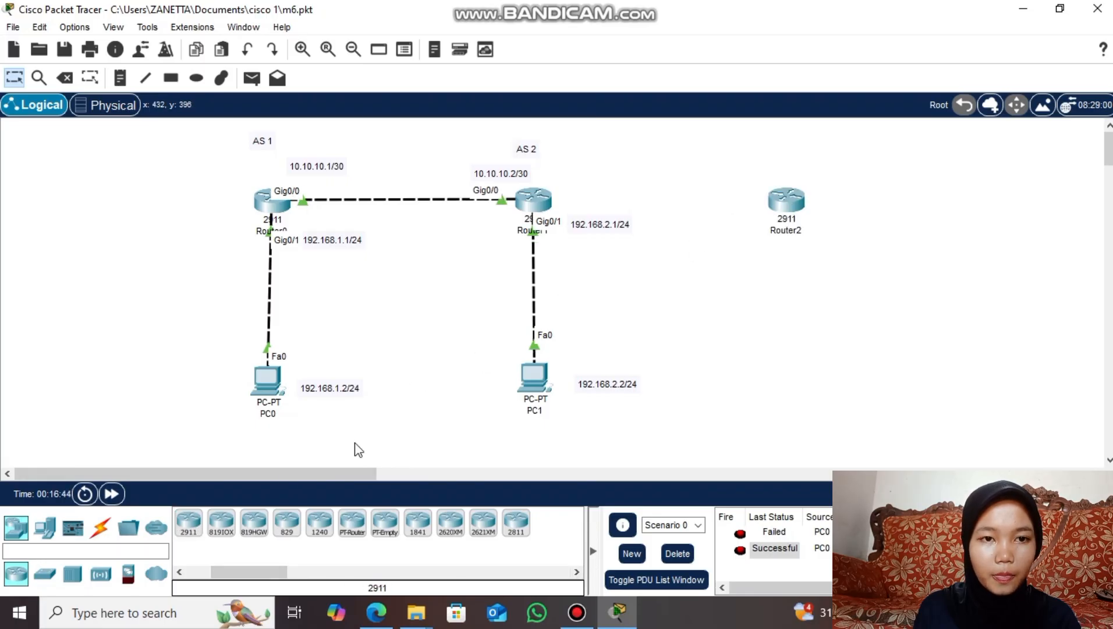
left_click(45, 527)
left_click(188, 522)
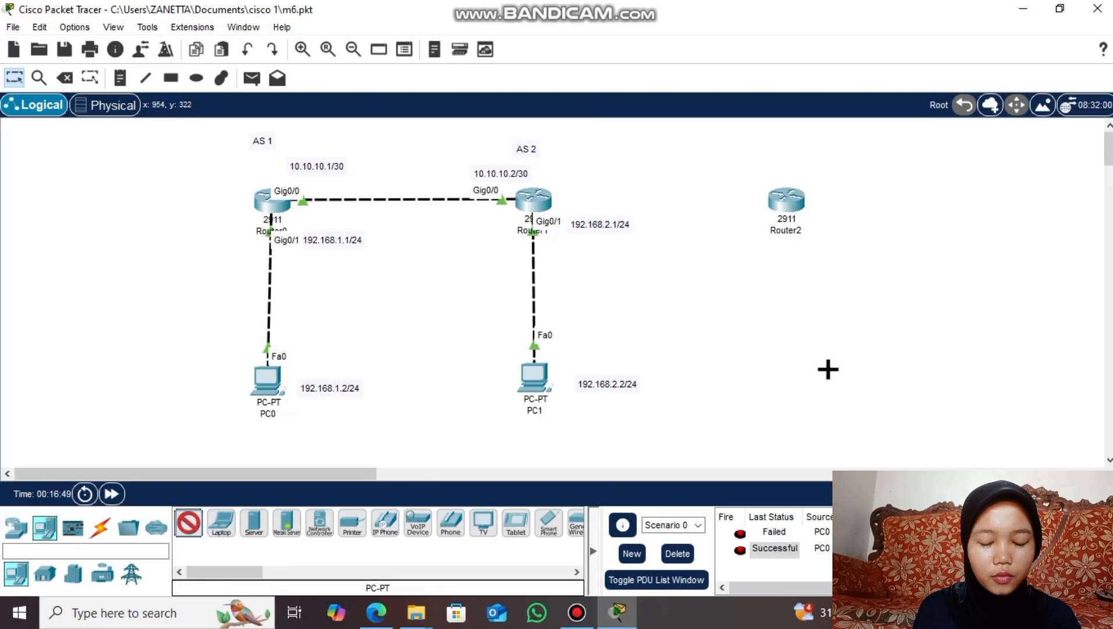
left_click(793, 362)
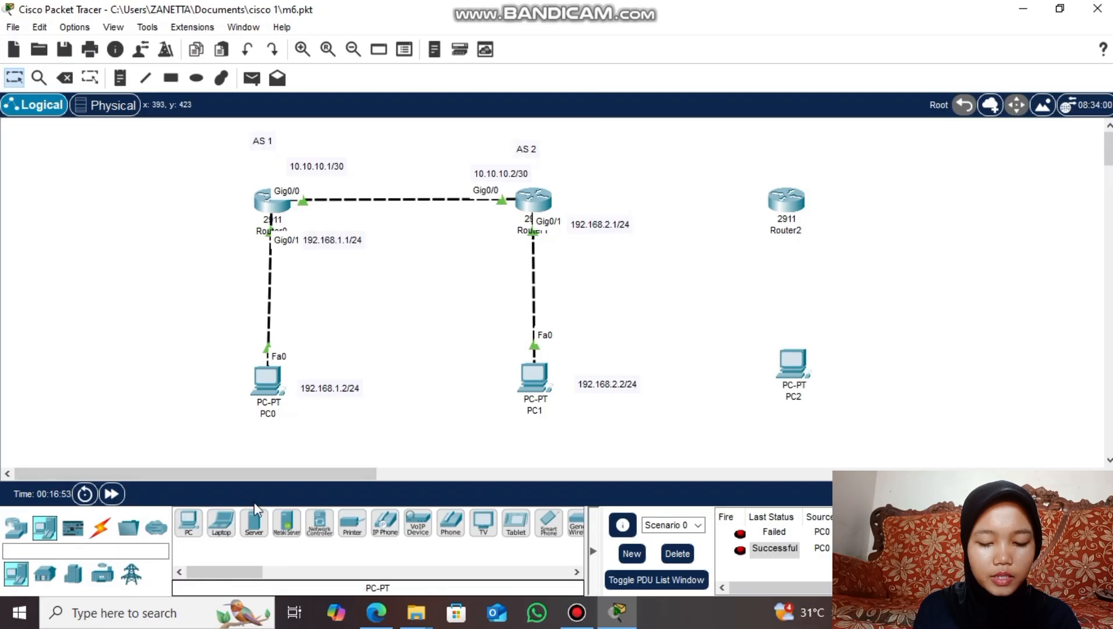
Cable the new router to the AS 2 router and to the new PC using the automatic connection type
left_click(100, 528)
left_click(190, 524)
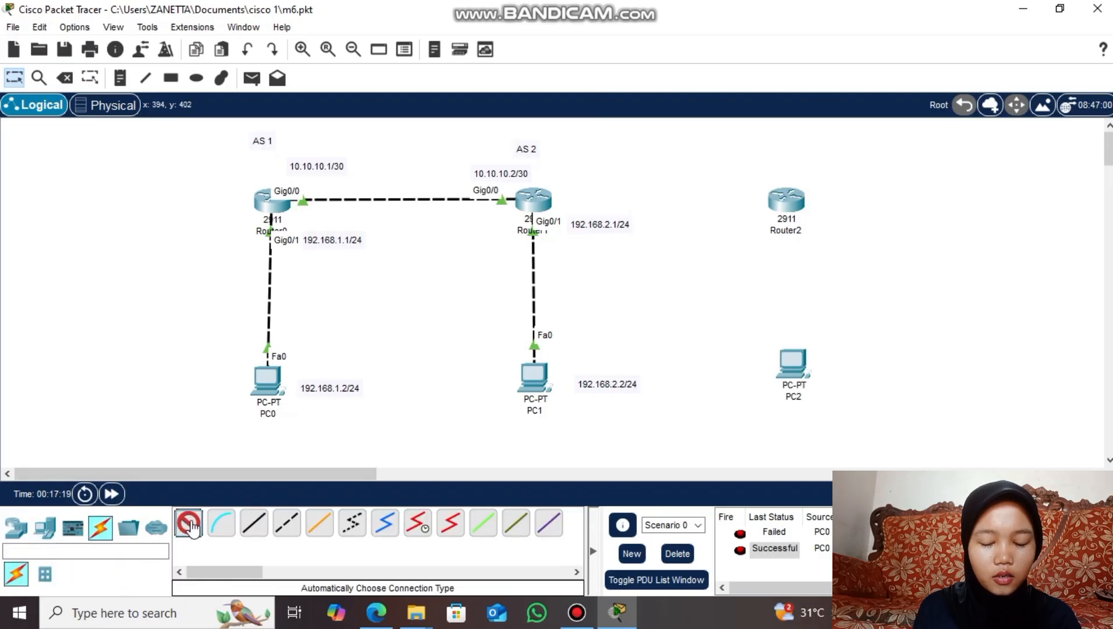
left_click(783, 203)
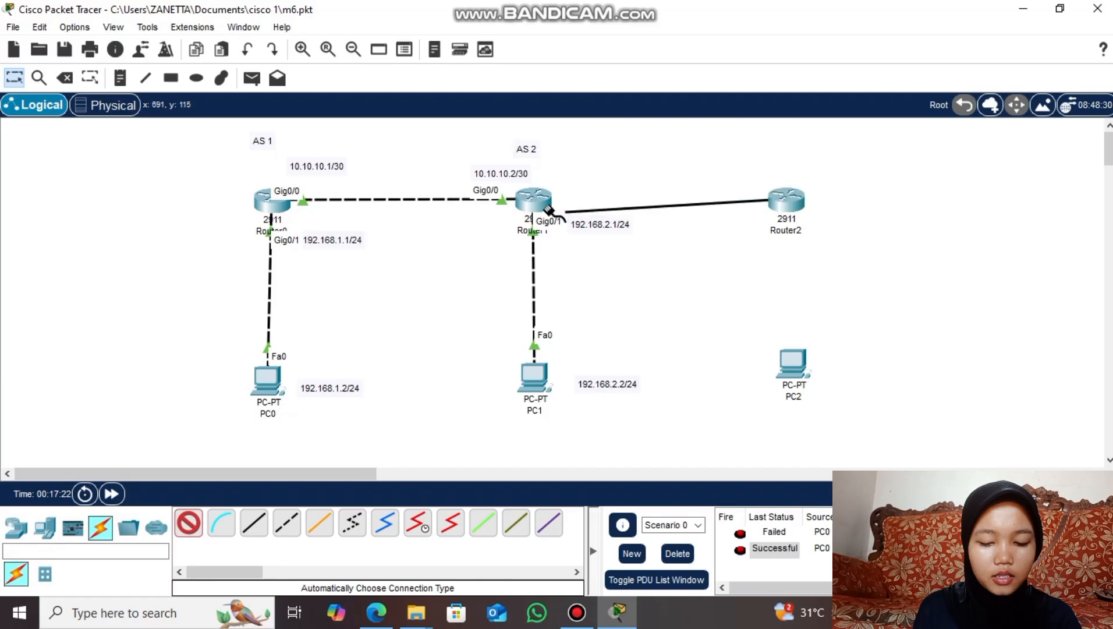
left_click(547, 208)
left_click(786, 201)
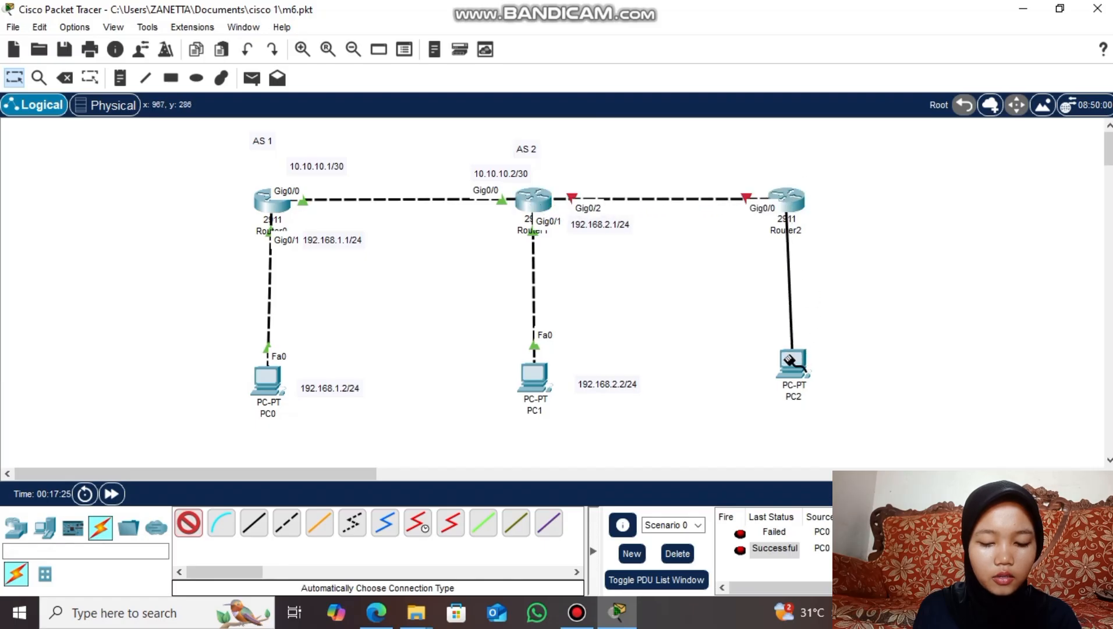
left_click(790, 361)
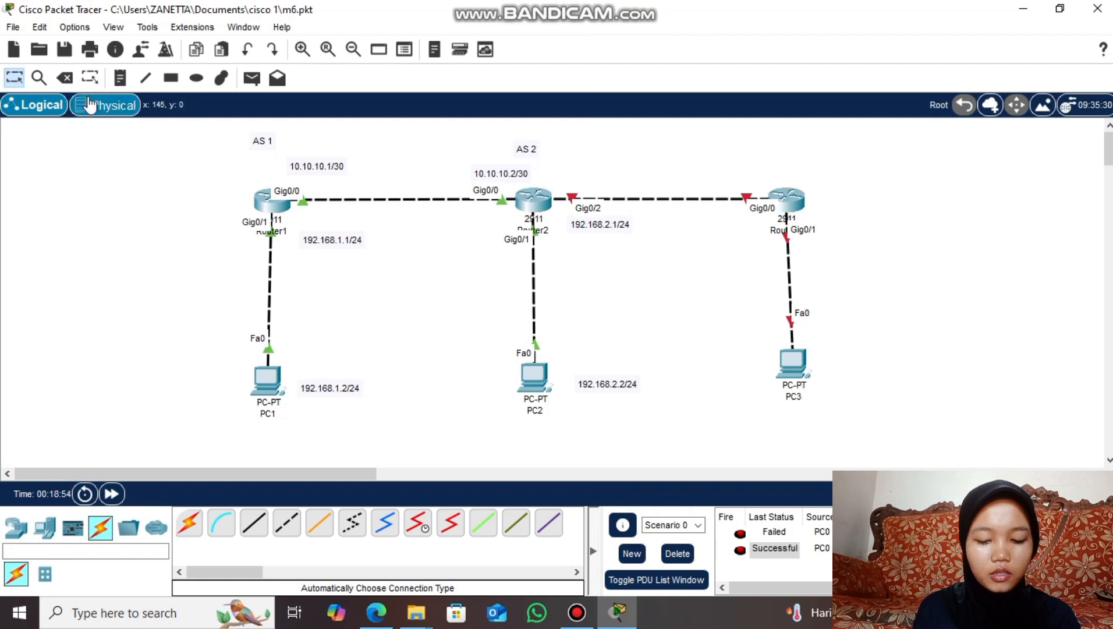
Add the note 10.10.20.1/30 above Router2's Gig0/2 port
left_click(120, 78)
left_click(556, 181)
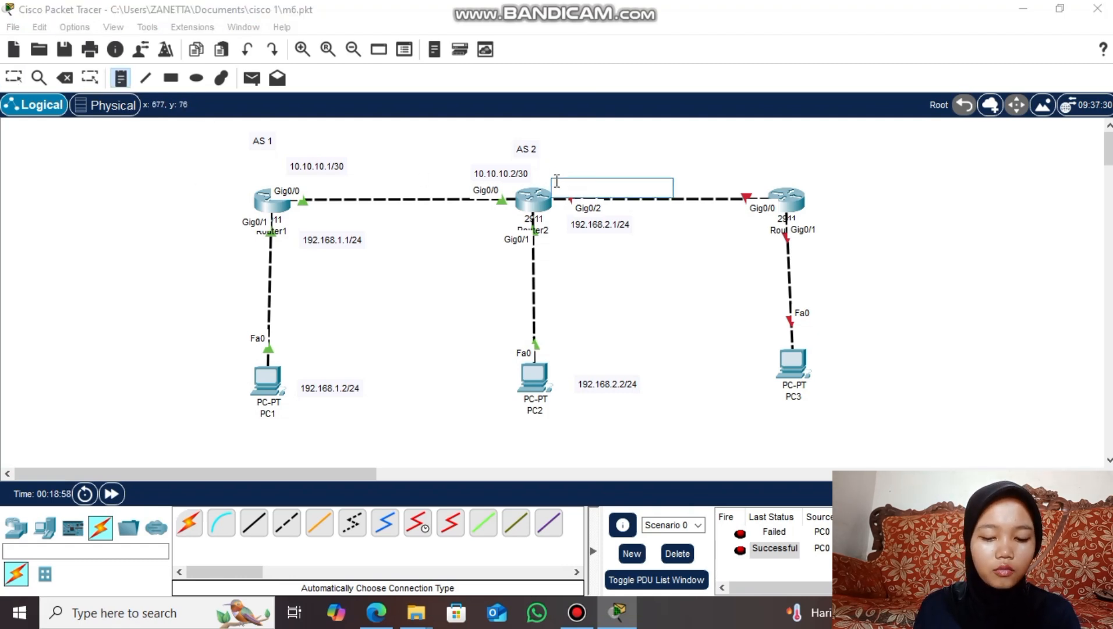
type("10.10.10.2")
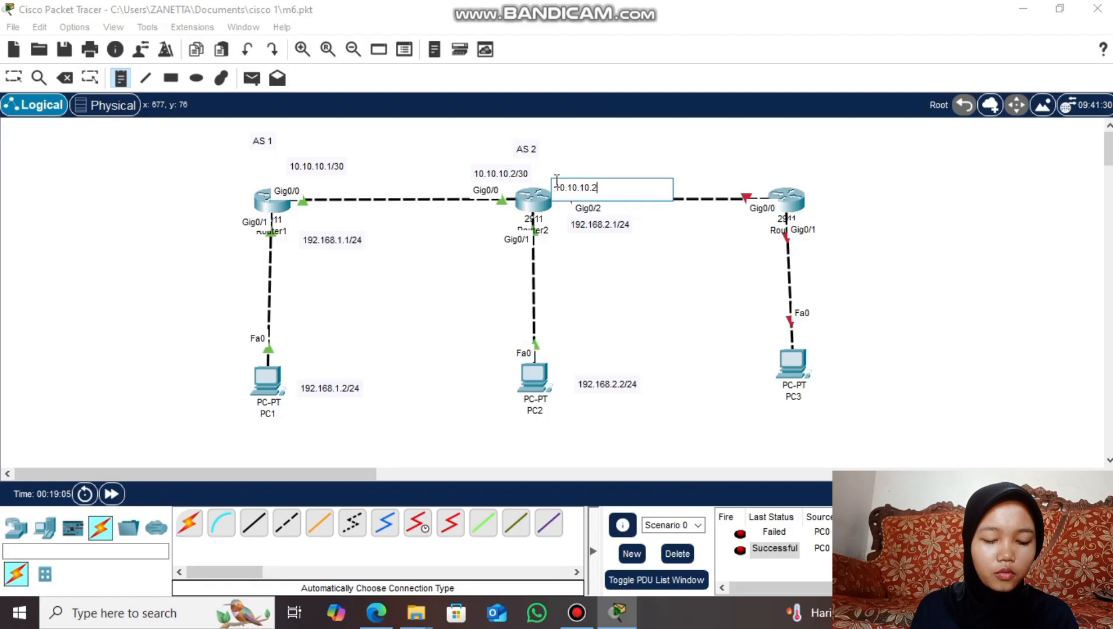
key("BackSpace")
key("BackSpace")
key("BackSpace")
key("BackSpace")
type("20.1/24")
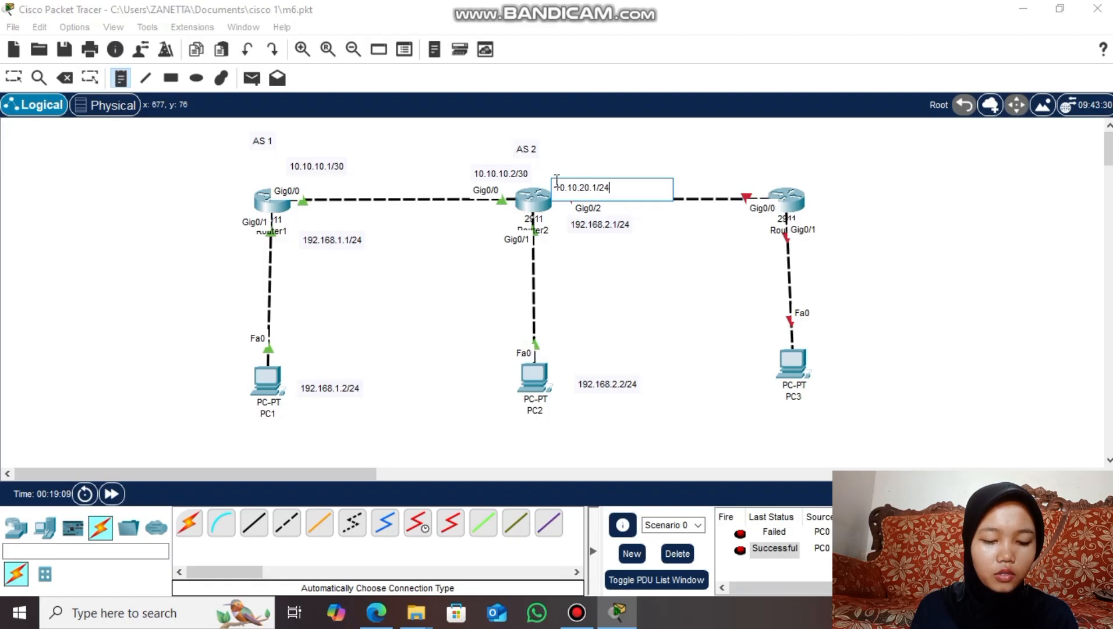
key("BackSpace")
key("BackSpace")
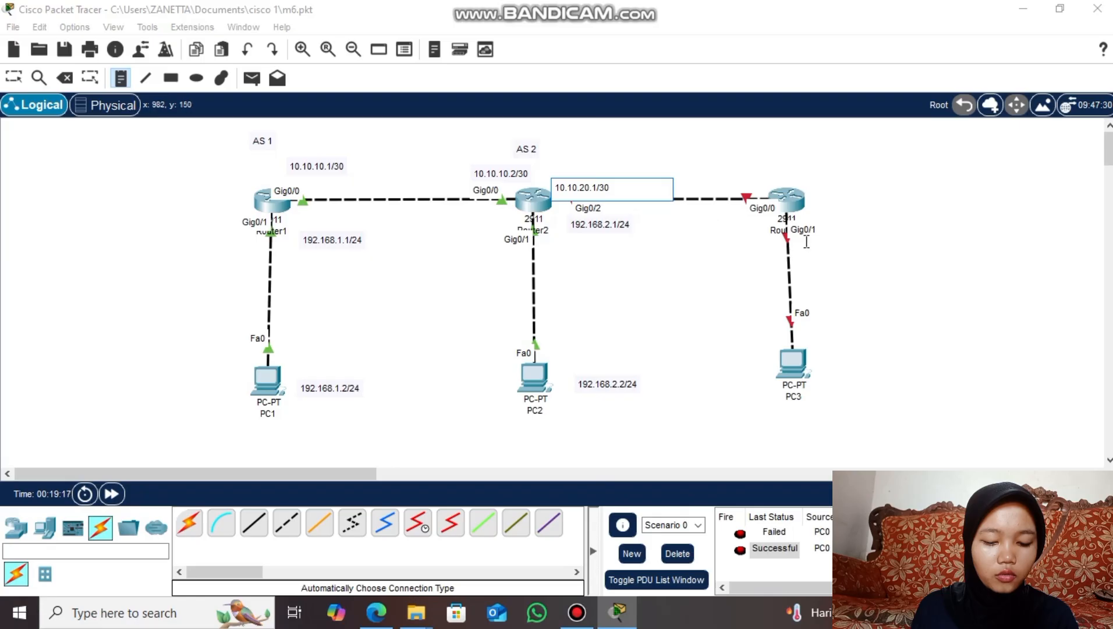
Add the note 10.10.10.20.2/30 above the third router's Gig0/0 port
left_click(716, 179)
type("10.10.")
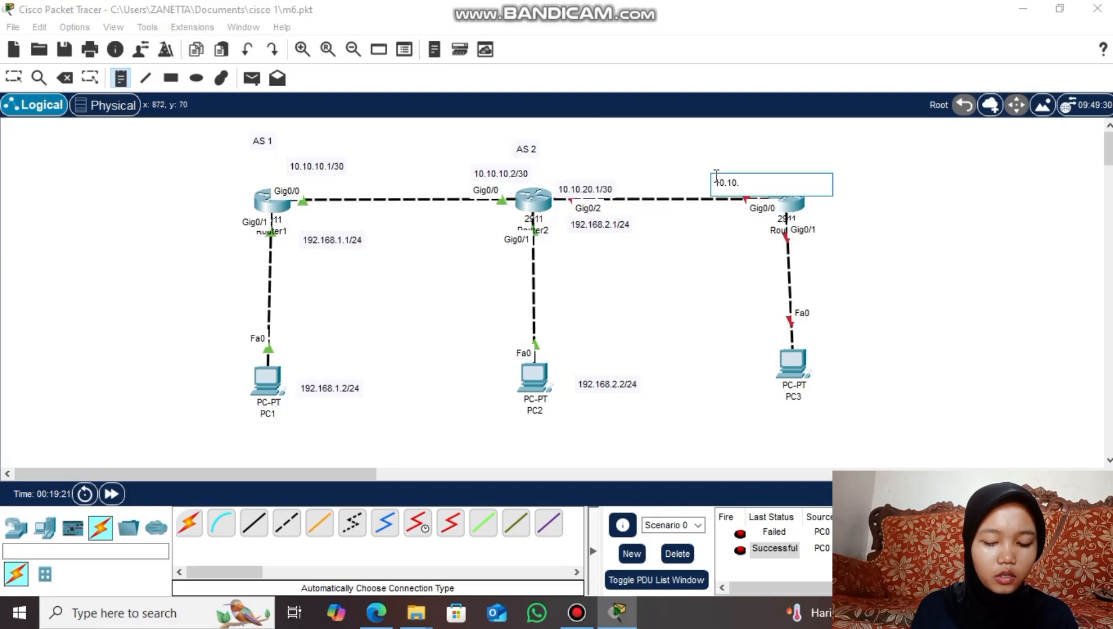
type("10.20.2/")
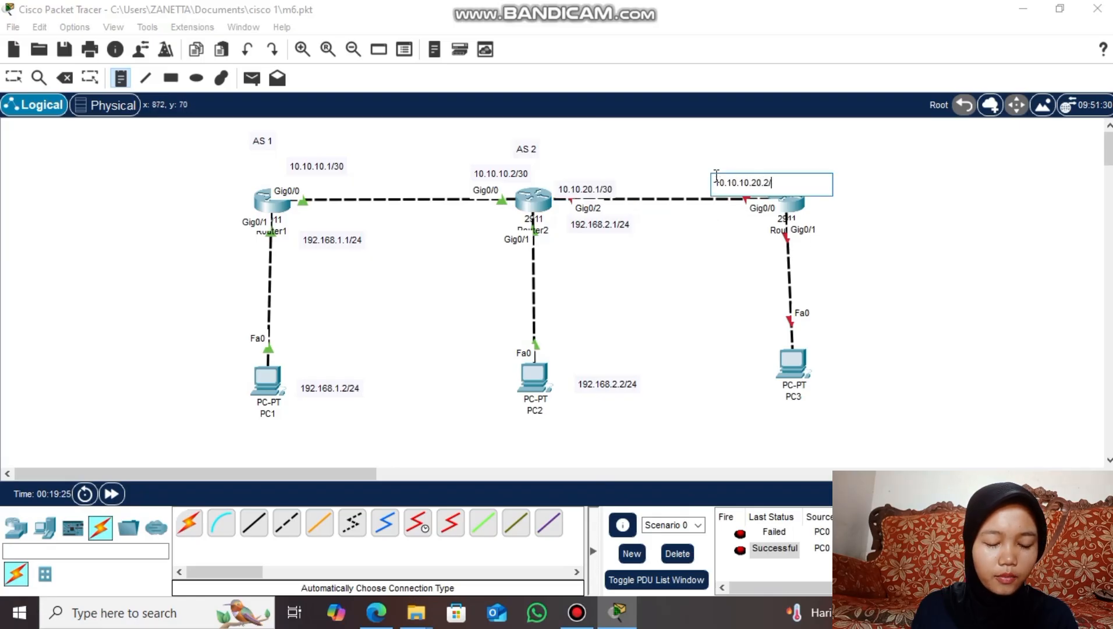
type("30")
Label the third router's Gig0/1 port 192.168.3.1/24 and PC3 192.168.3.2/24, leaving note placement when done
left_click(810, 245)
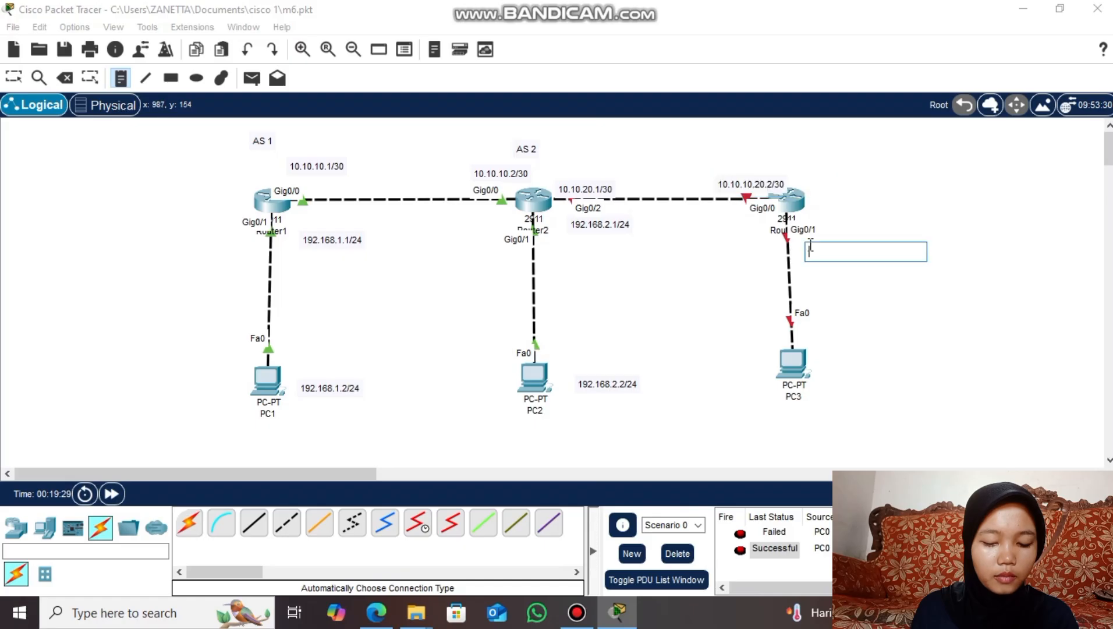
type("192.168.3")
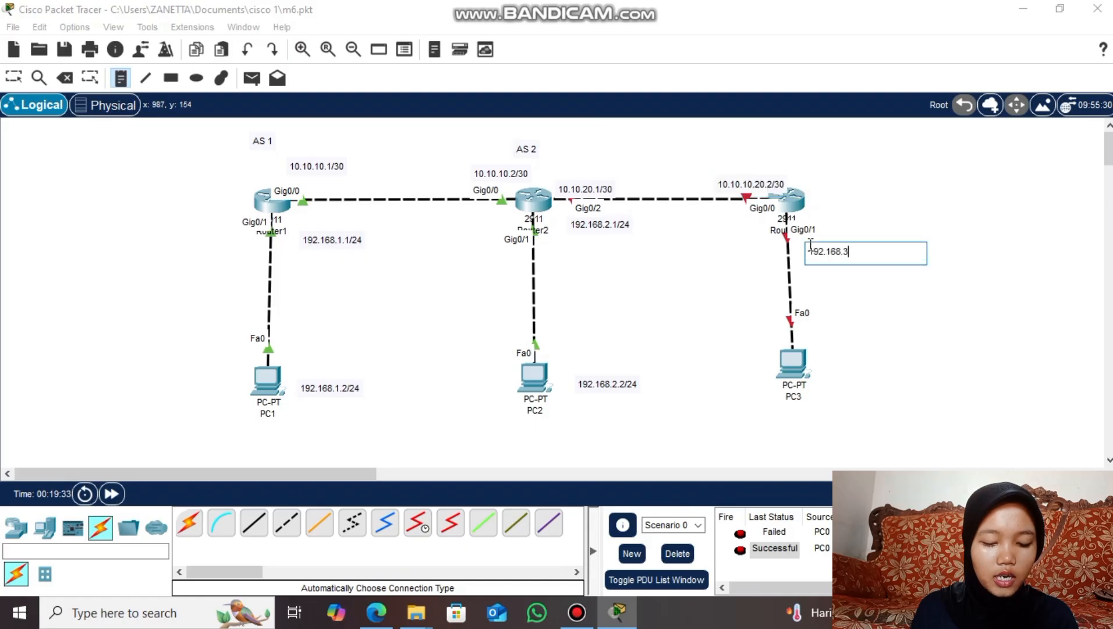
type(".1/24")
left_click(833, 373)
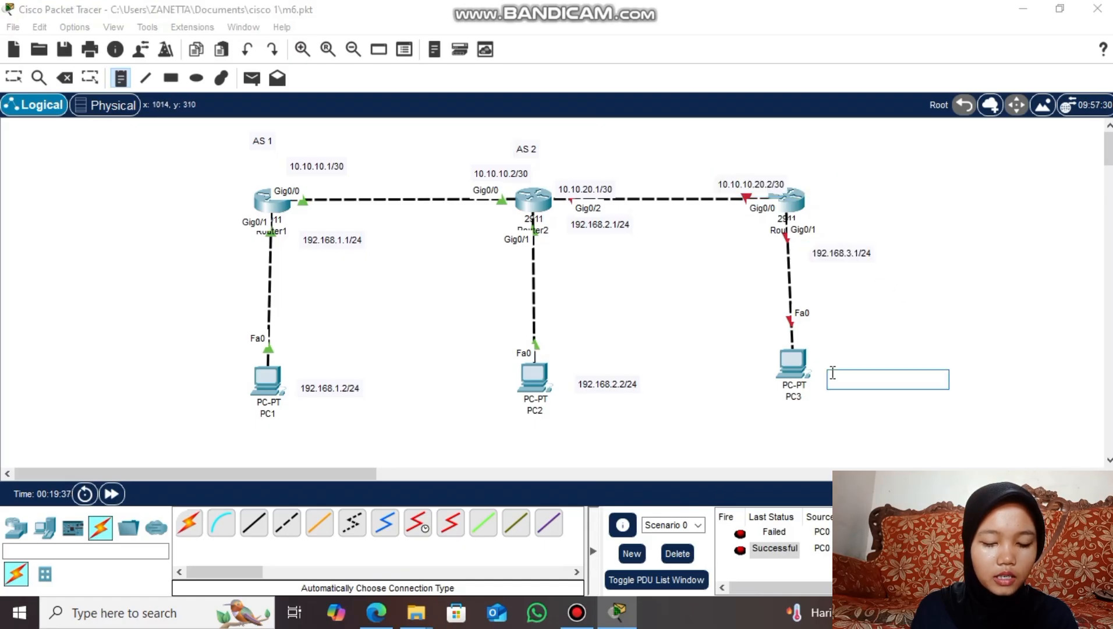
type("192.168")
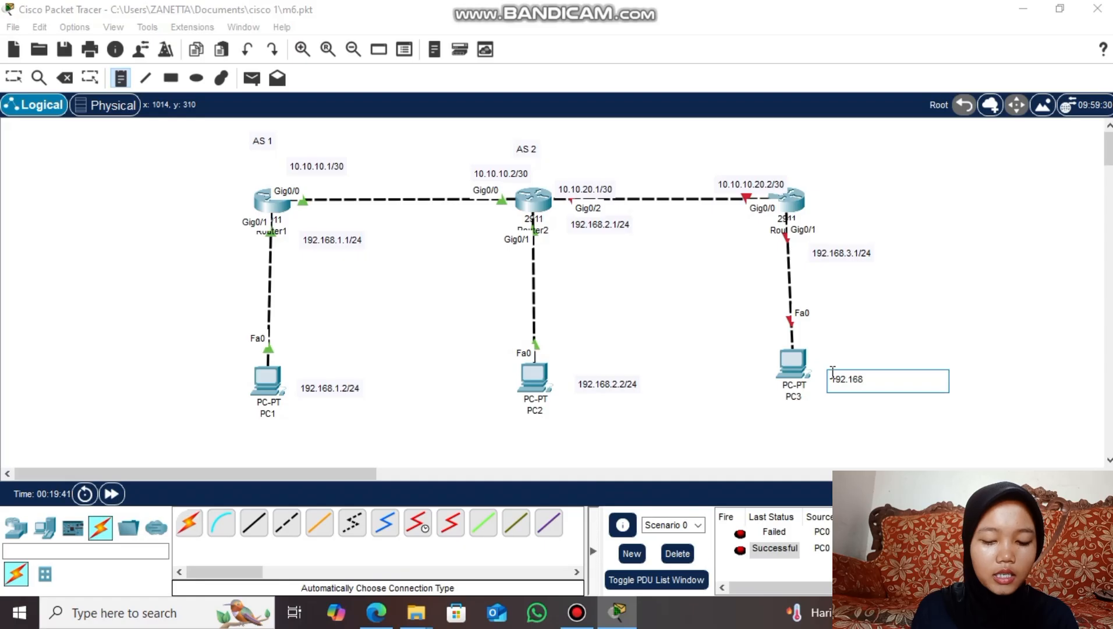
type(".3.2/24")
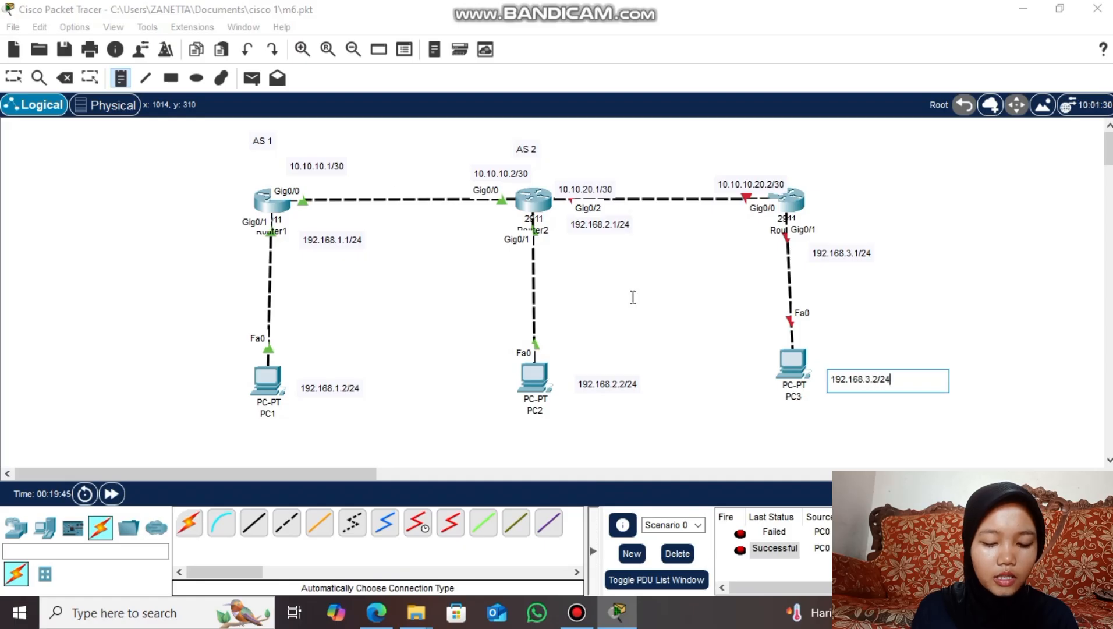
left_click(13, 78)
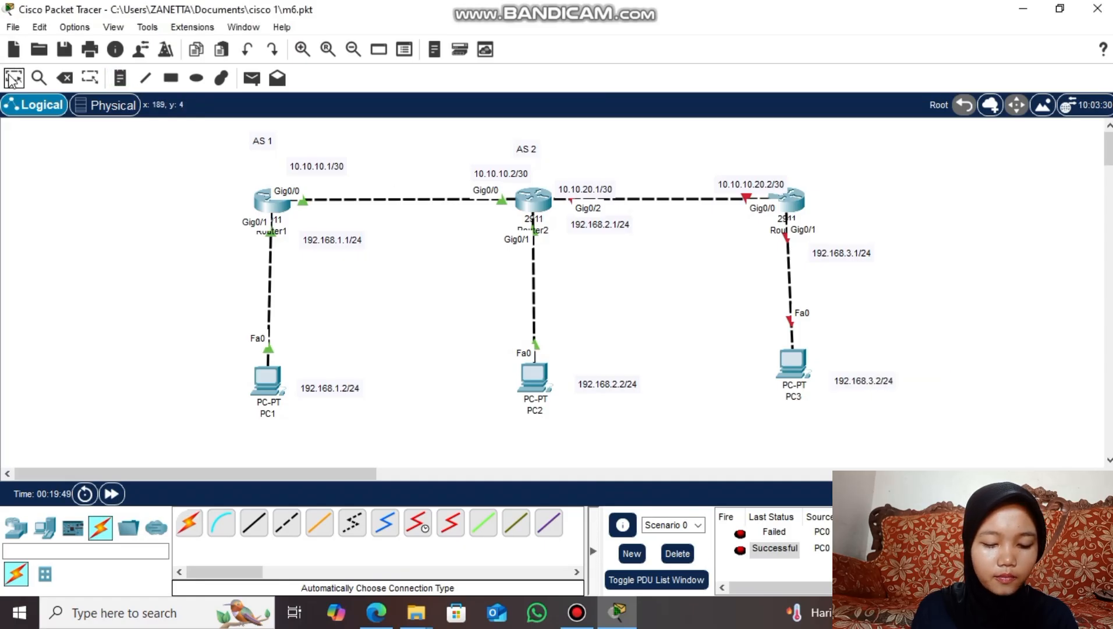
Enable Router2's gig0/2 interface with no shutdown from its command-line configuration mode
left_click(535, 198)
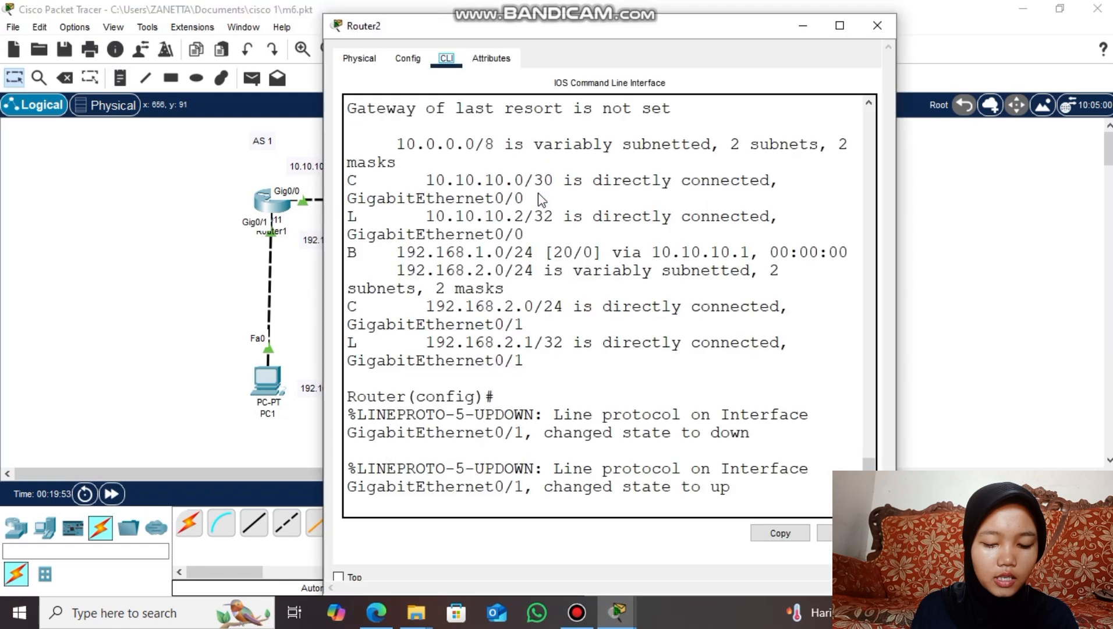
left_click(681, 507)
key("Return")
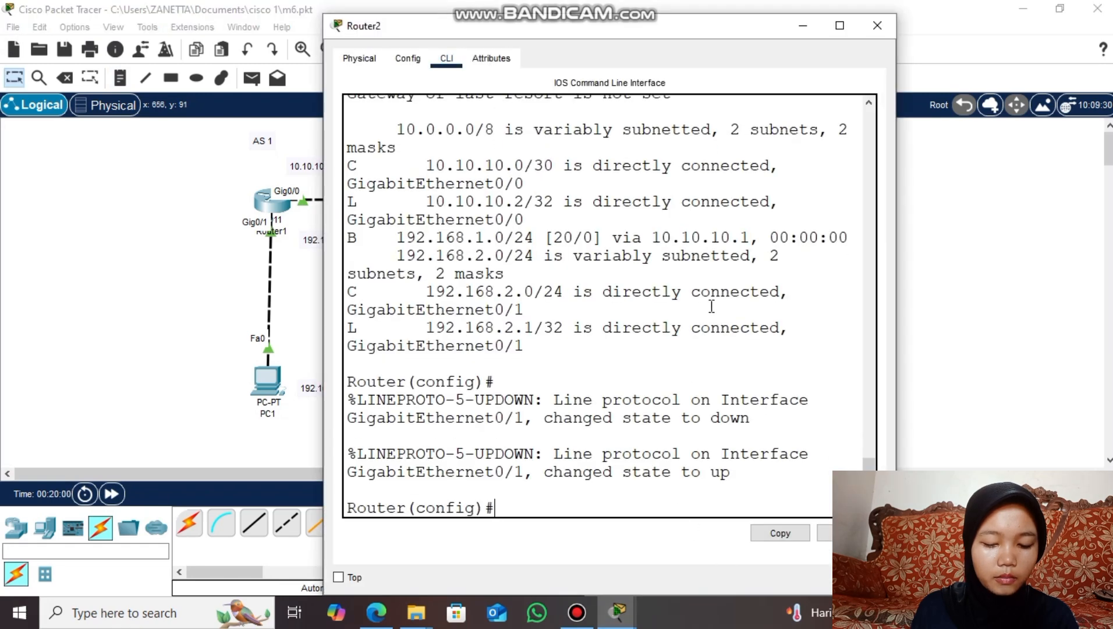
left_click_drag(594, 26, 435, 25)
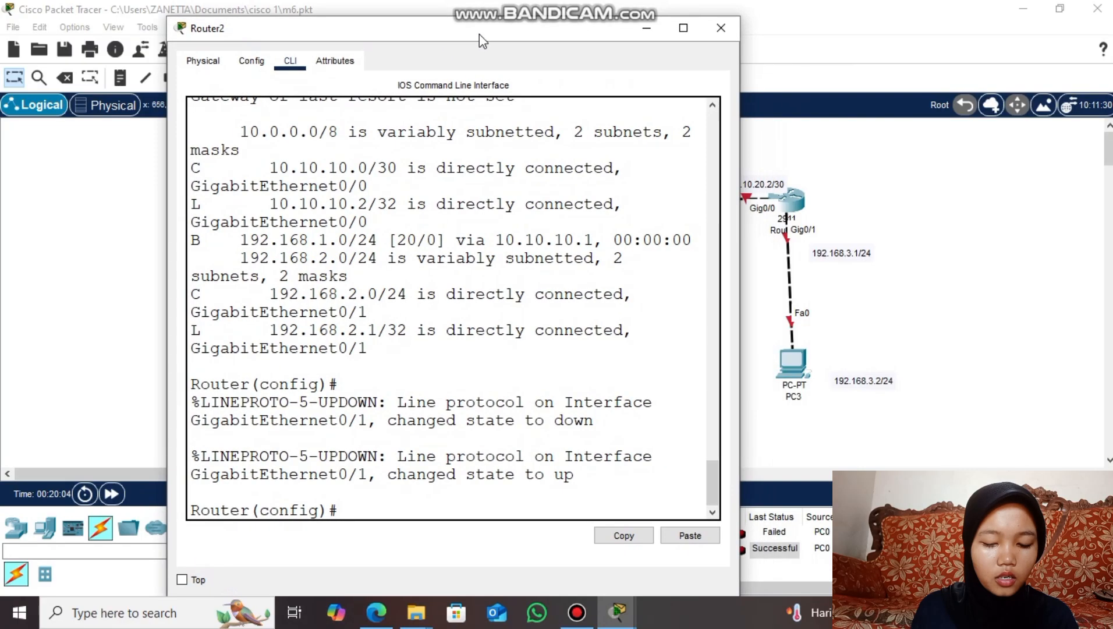
type("interface gig0/2")
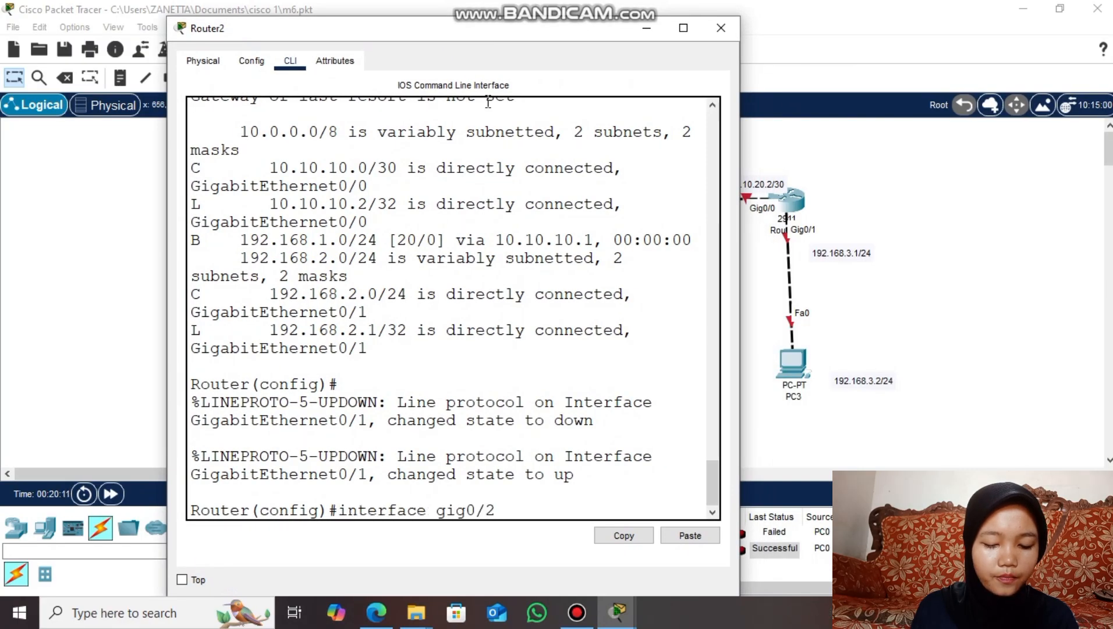
key("Return")
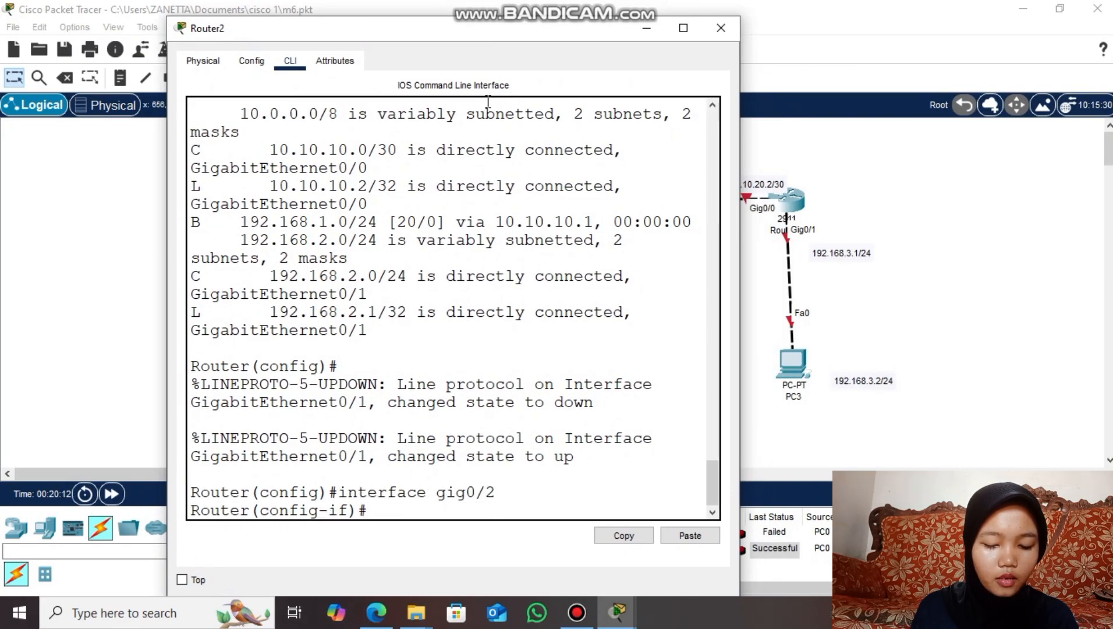
type("no shutdown")
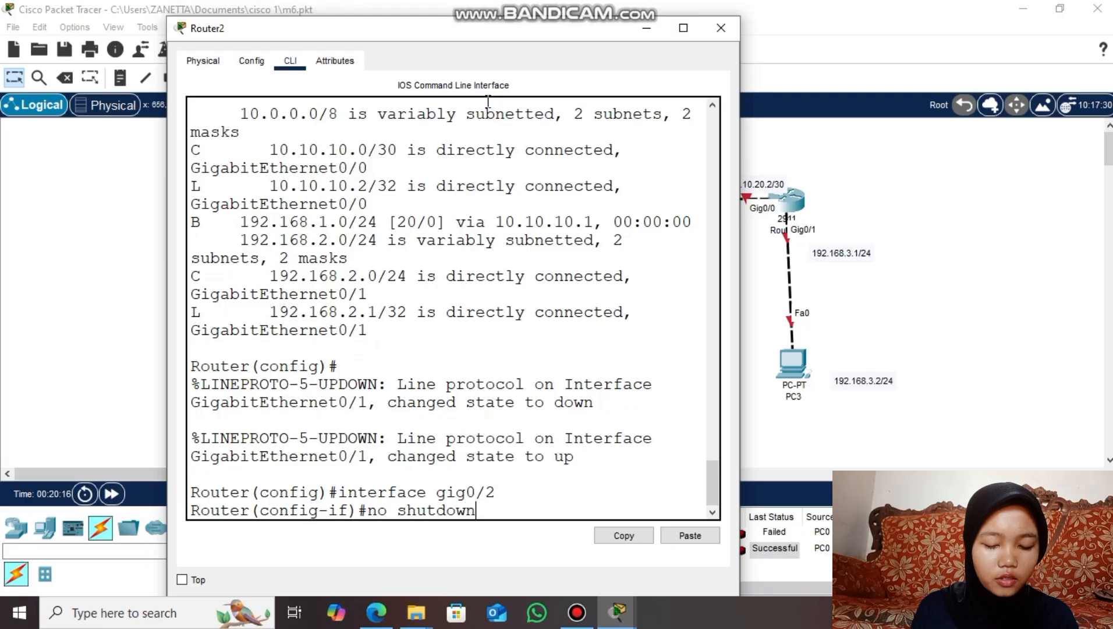
key("Return")
Assign 10.10.20.1 with mask 255.255.255.252 to Router2's gig0/2, then exit interface mode and close the router window
type("ip add")
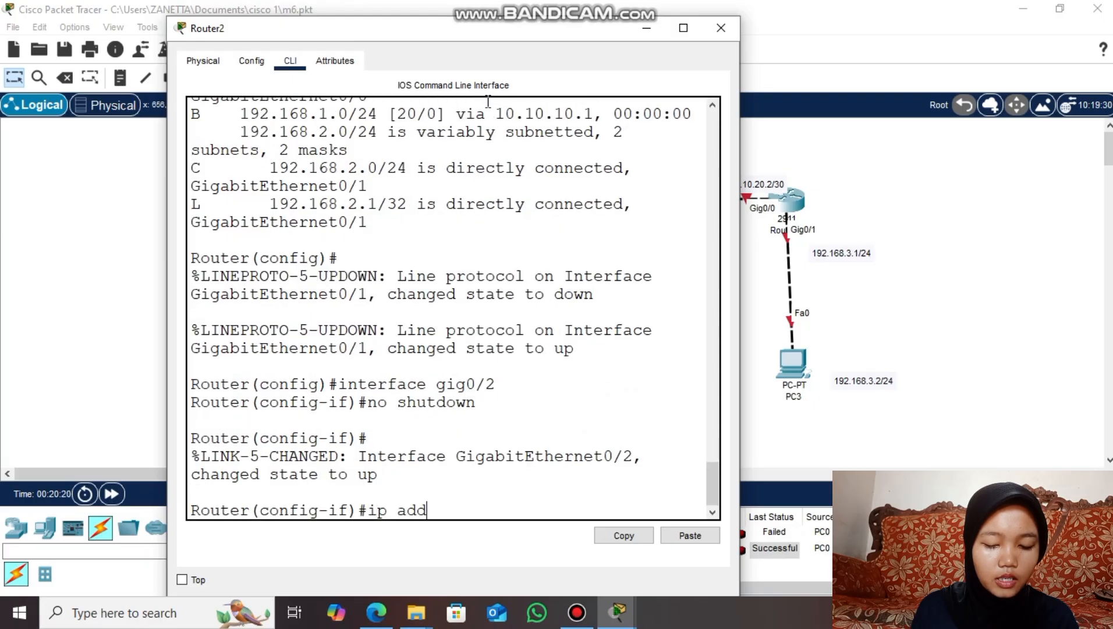
type("ress 10.10.")
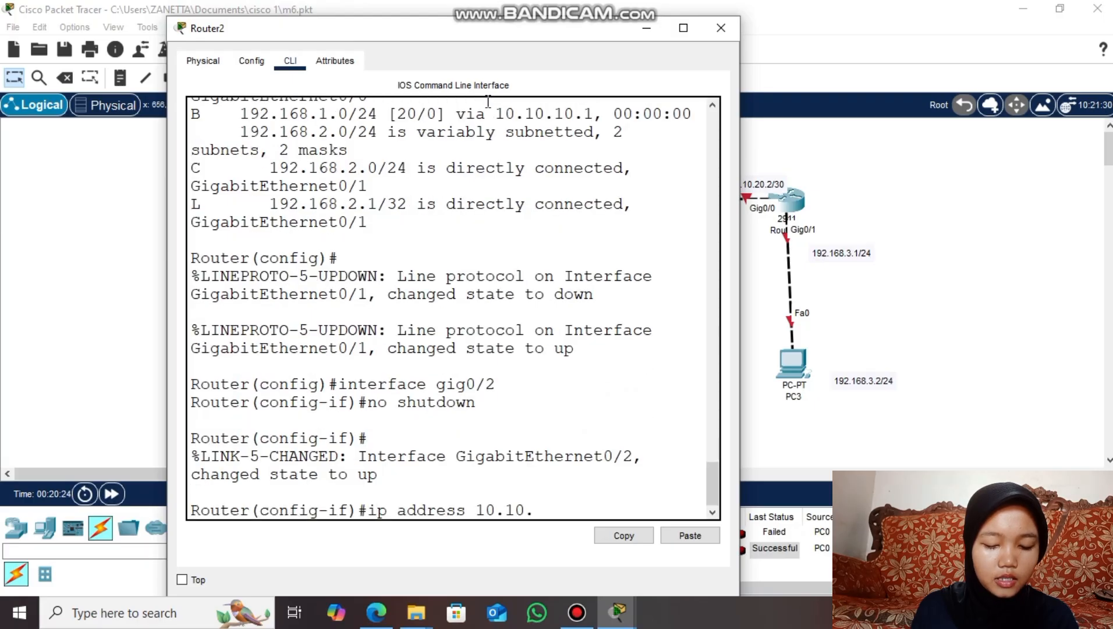
type("20.1 255.25")
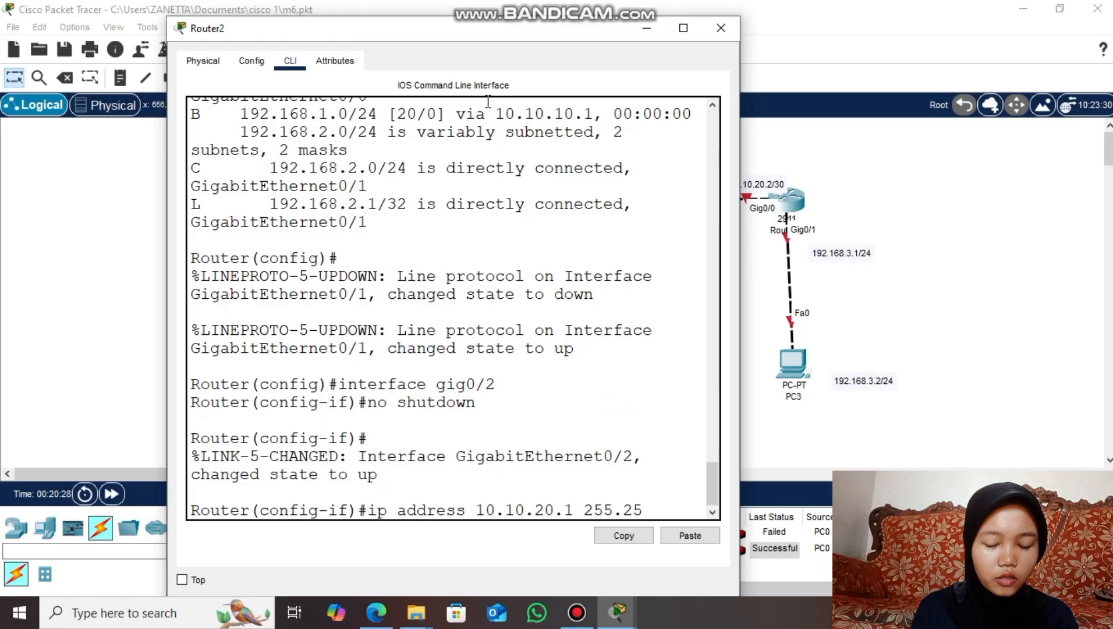
type("5.255.252")
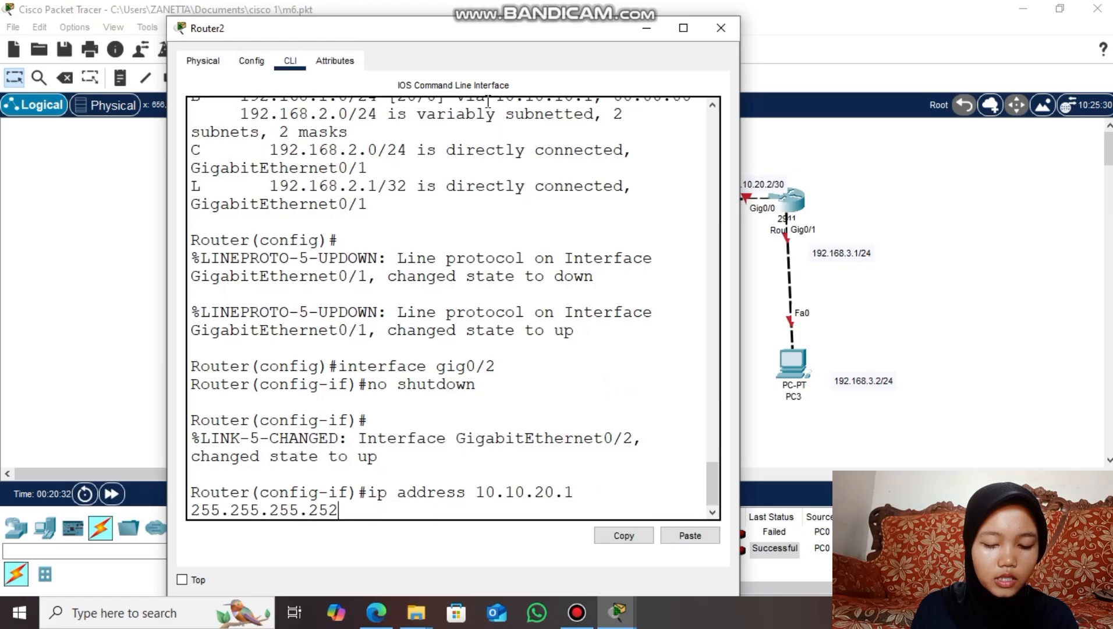
key("Return")
type("ex")
key("Return")
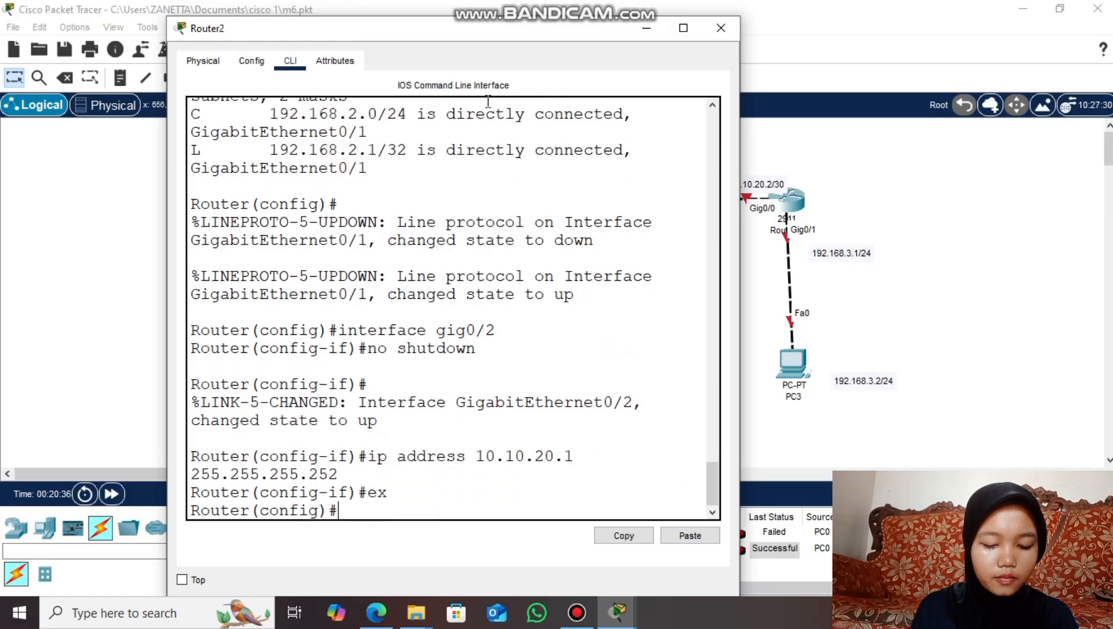
left_click(721, 28)
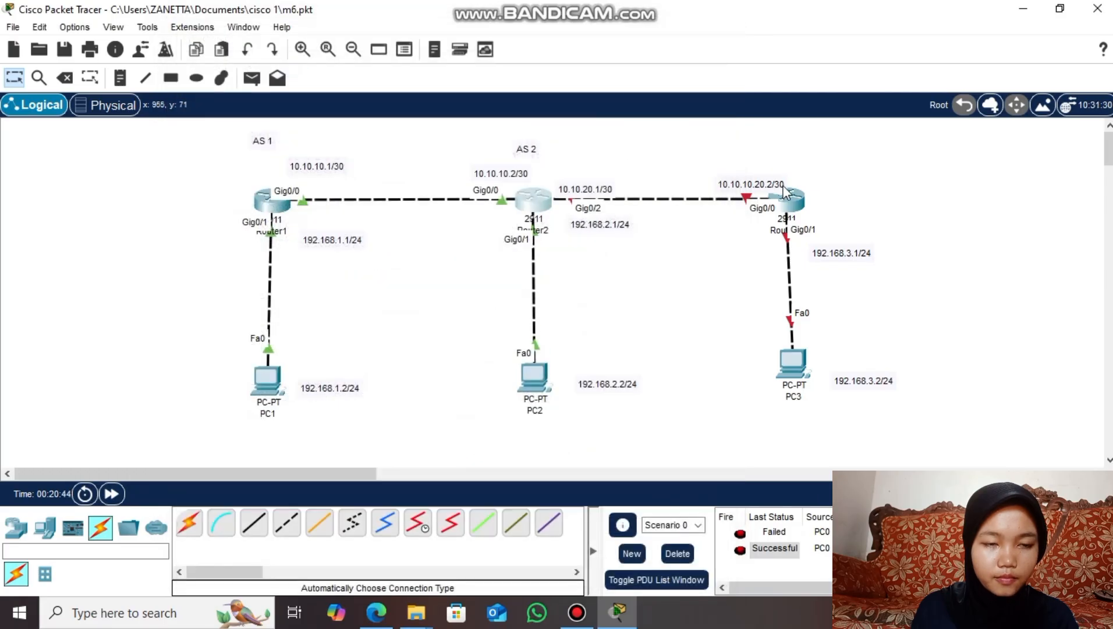
Decline the initial configuration dialog on Router3 and enter global configuration mode in its command line
left_click(789, 199)
left_click(449, 58)
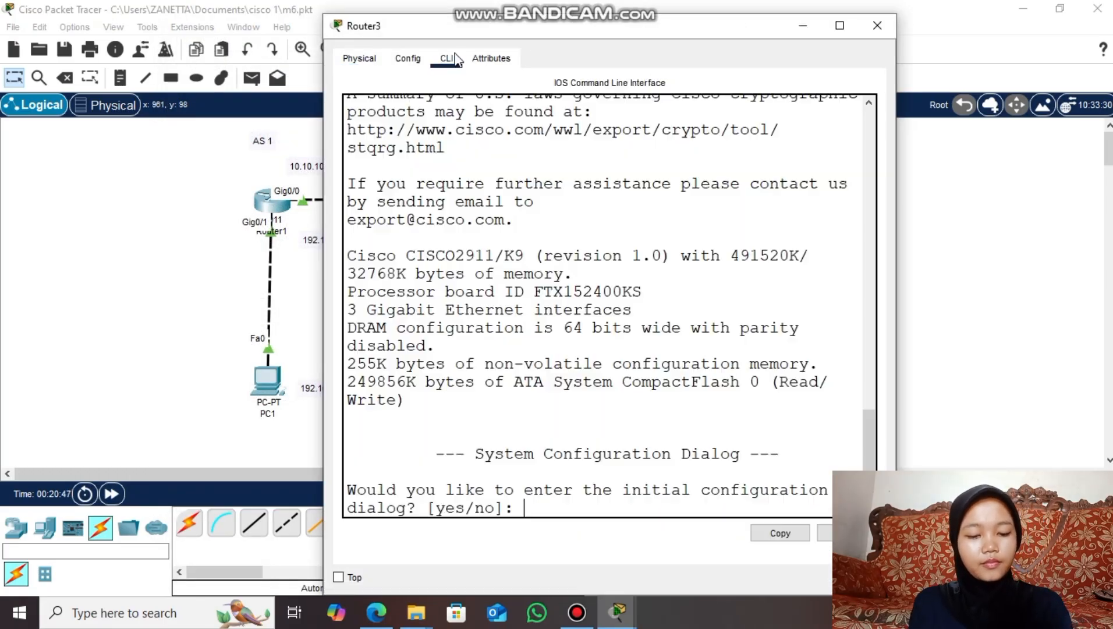
type("no")
key("Return")
key("Return")
type("en")
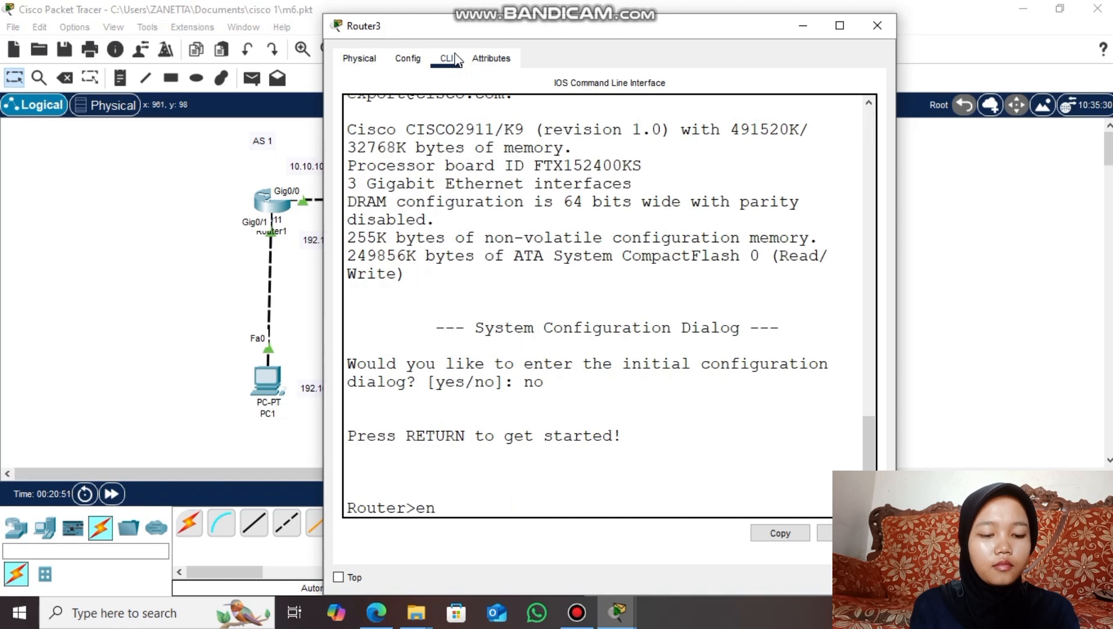
key("Return")
type("conf t")
key("Return")
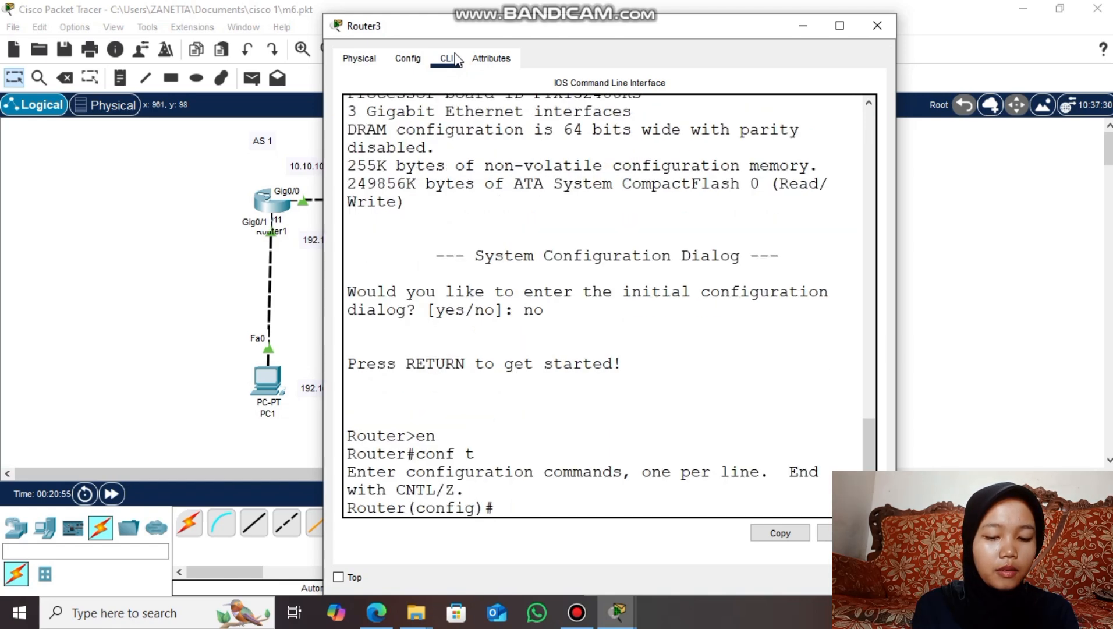
Enable Router3's interface range gig0/0-1 with no shutdown and exit range configuration
type("inter")
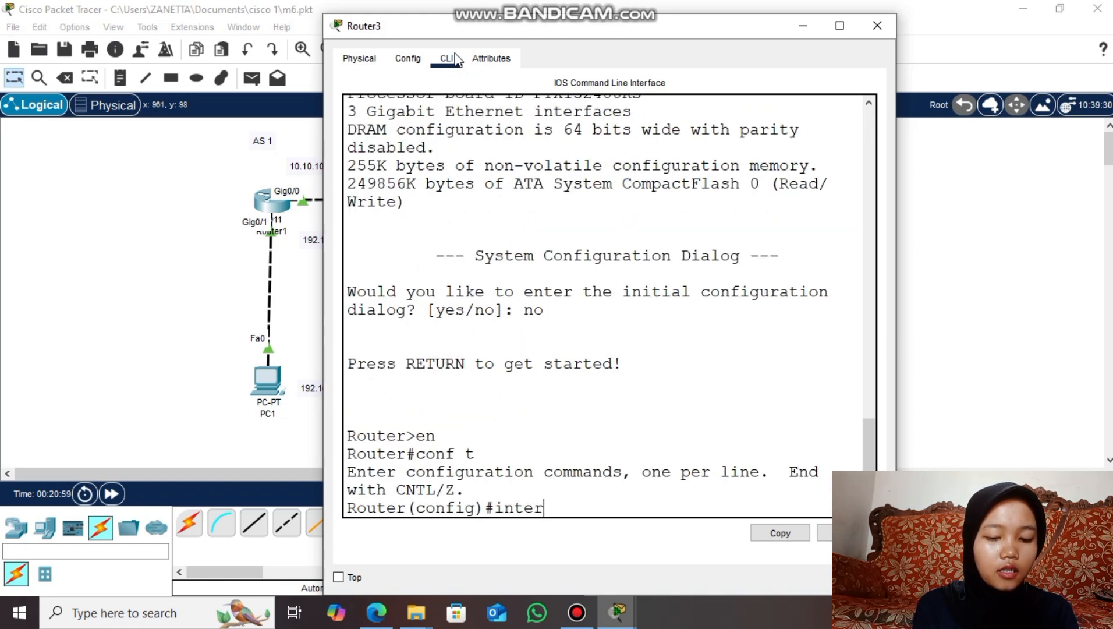
type("face range gig0/0-1")
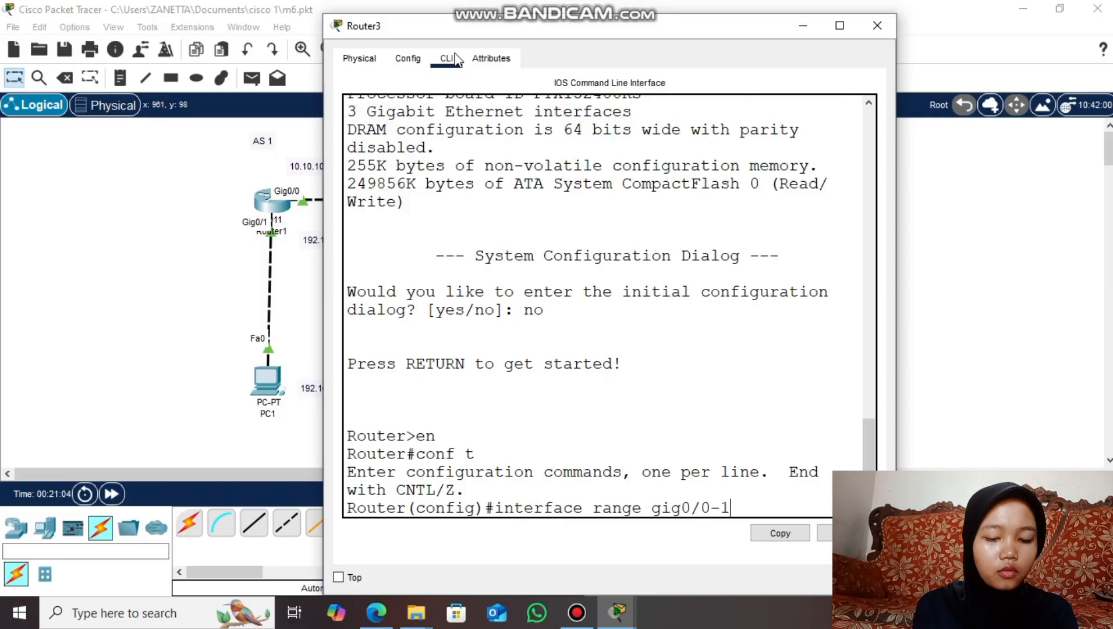
key("Return")
type("no shutdown")
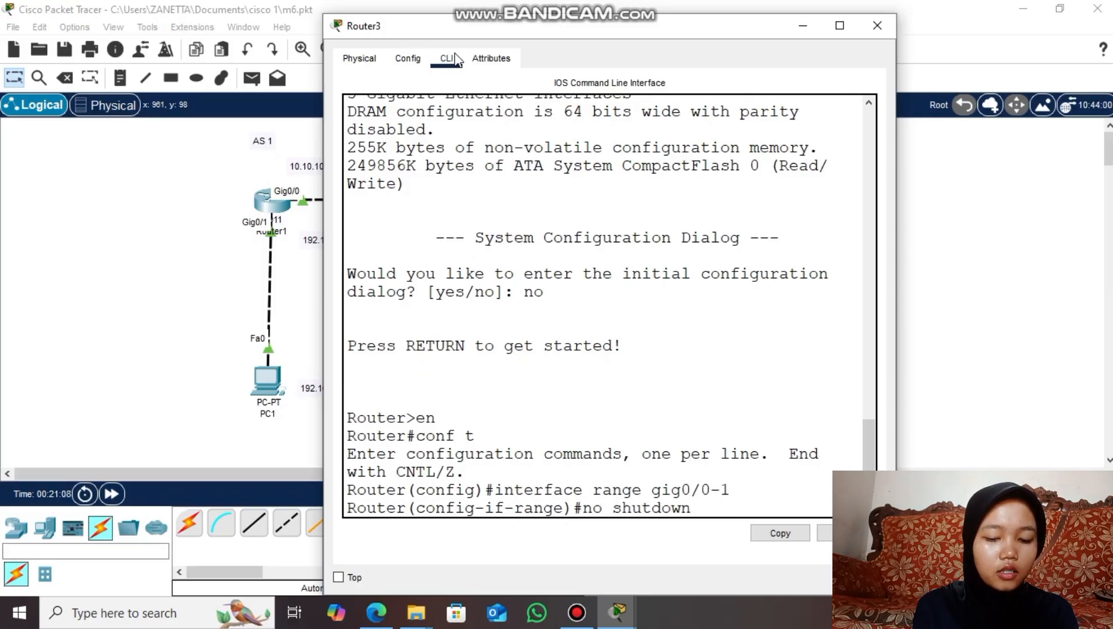
key("Return")
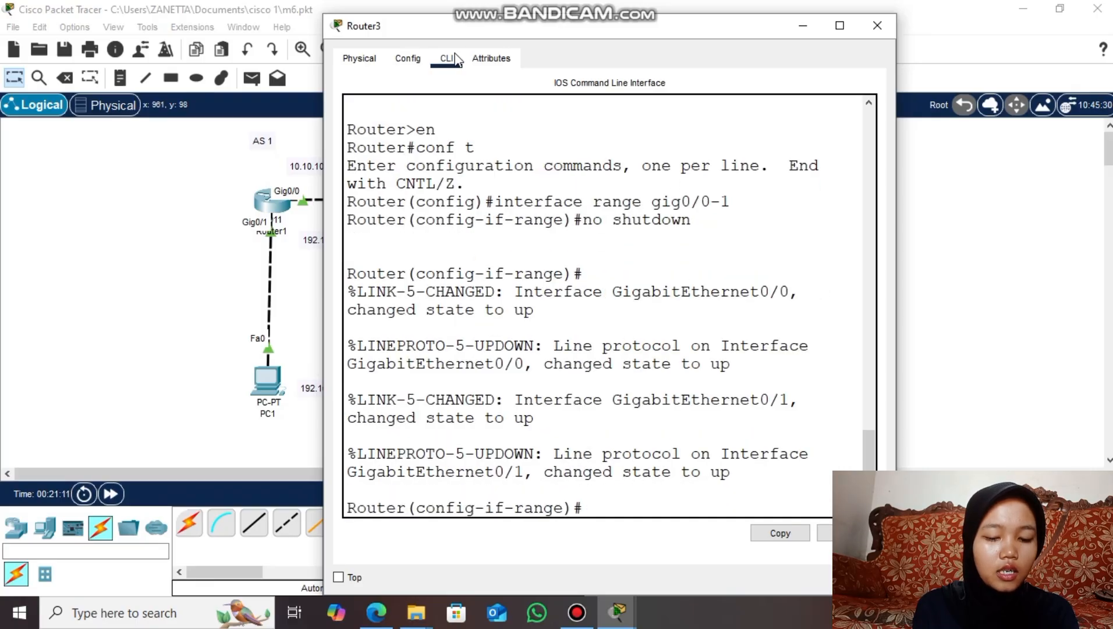
type("ex")
key("Return")
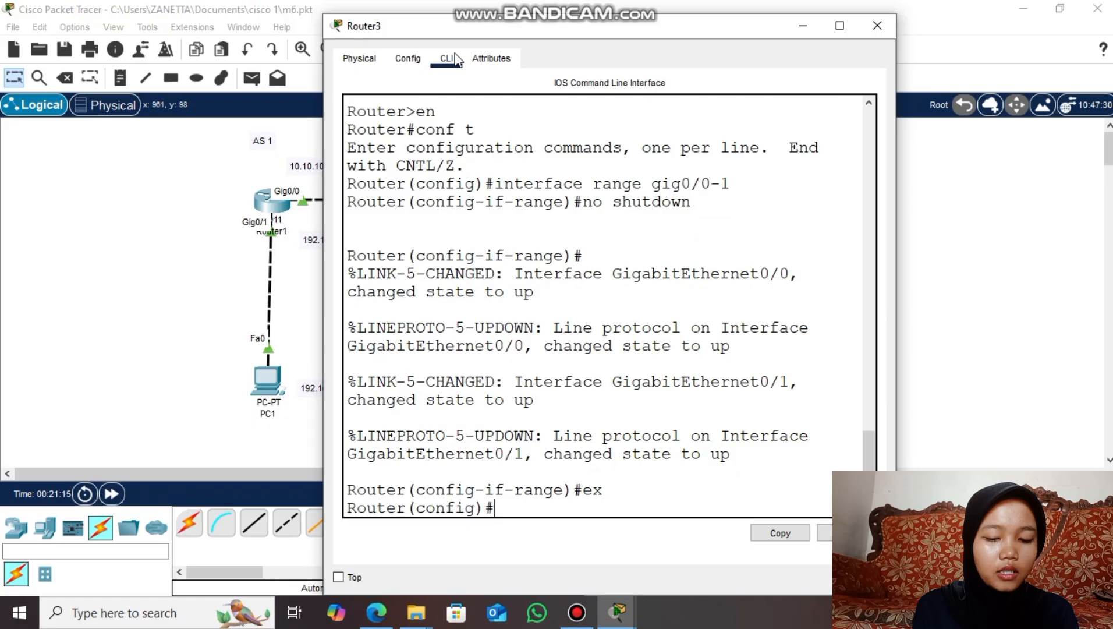
Assign 10.10.20.2 with mask 255.255.255.252 to Router3's gig0/0 and return to global configuration mode
type("interface ")
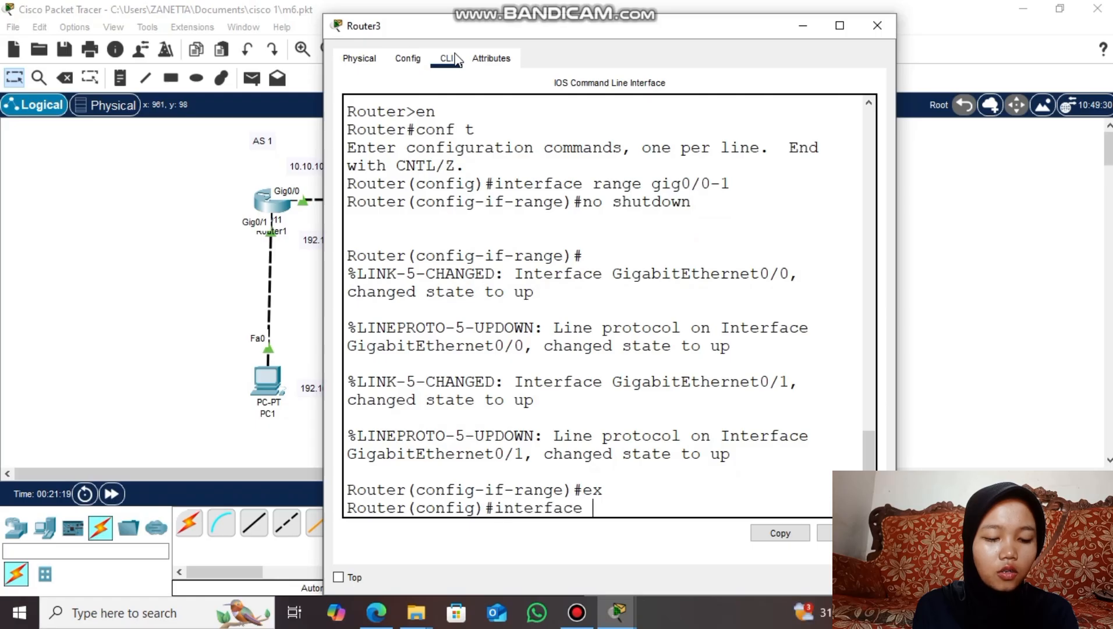
type("gig0/0")
key("Return")
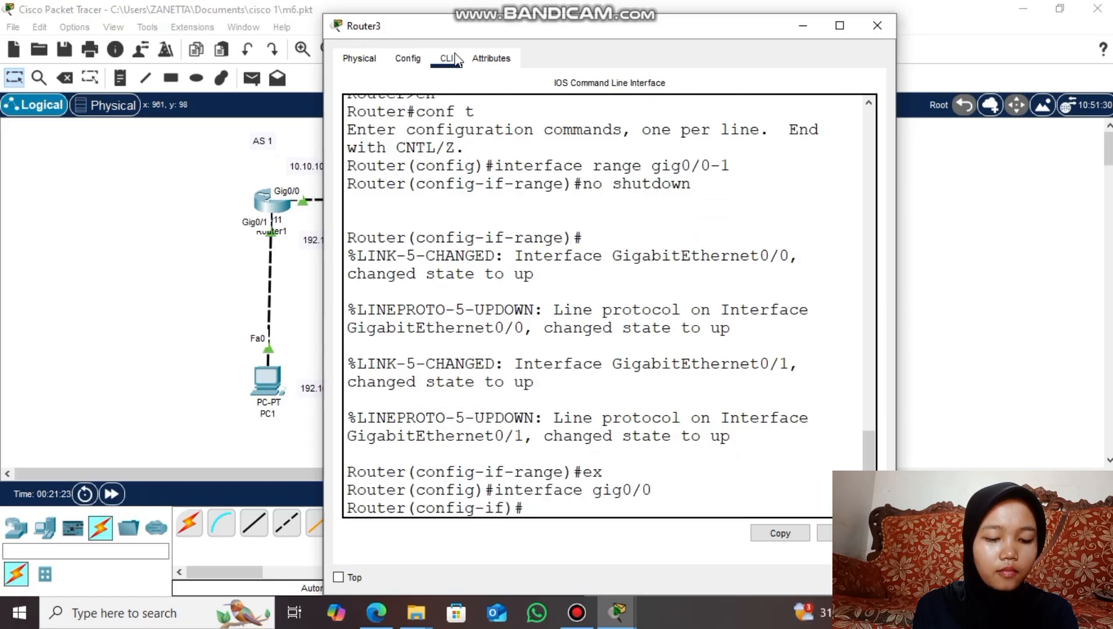
type("ip address")
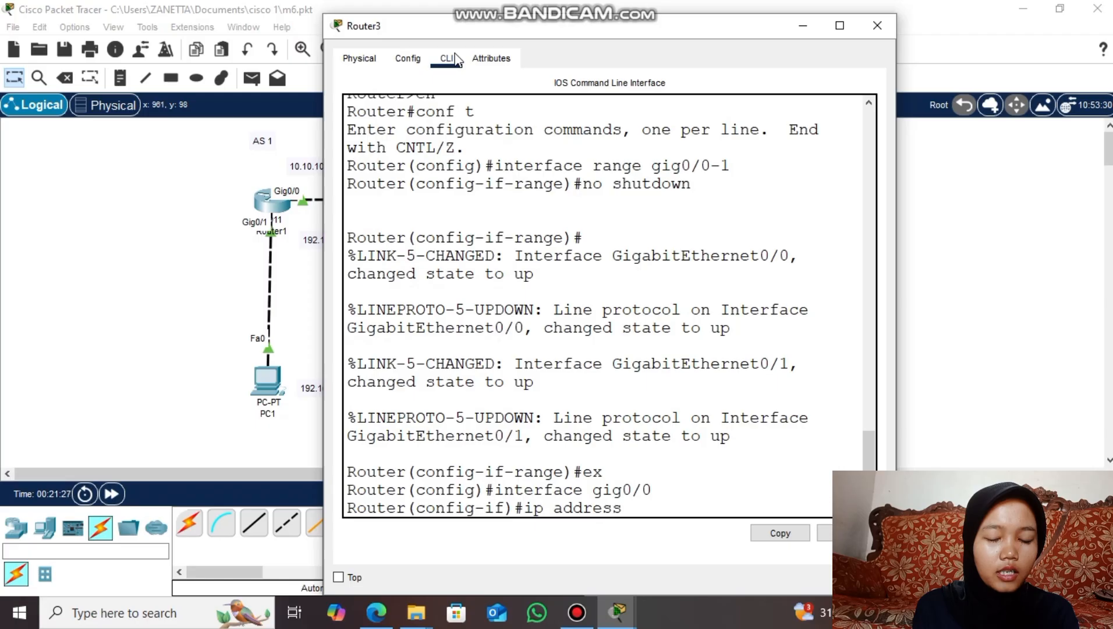
type(" 10.10.10")
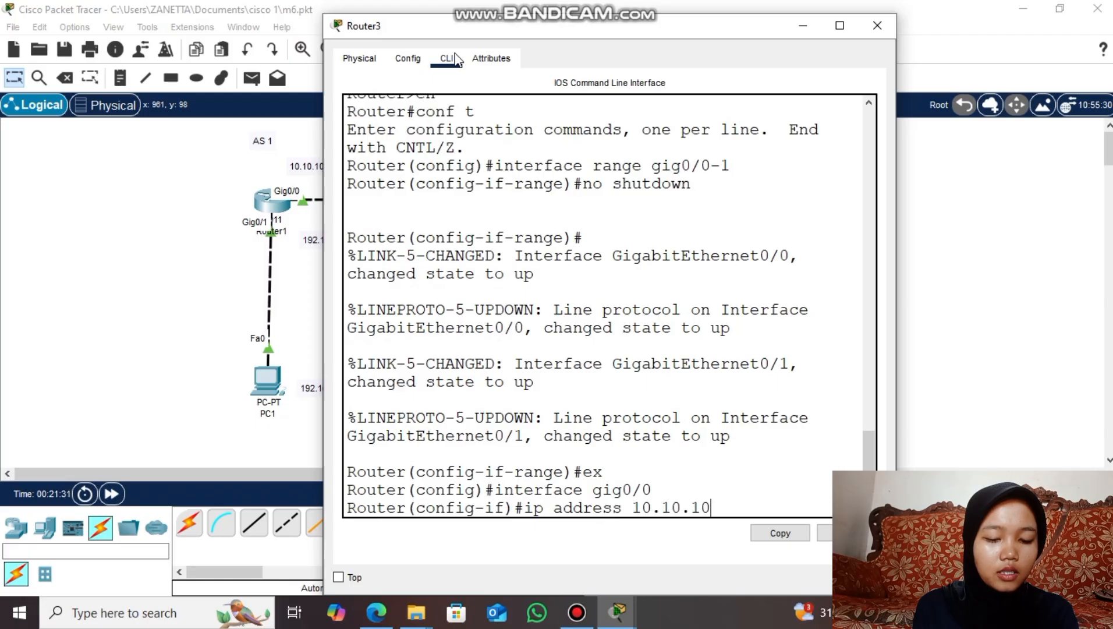
key("BackSpace")
key("BackSpace")
type("20.1")
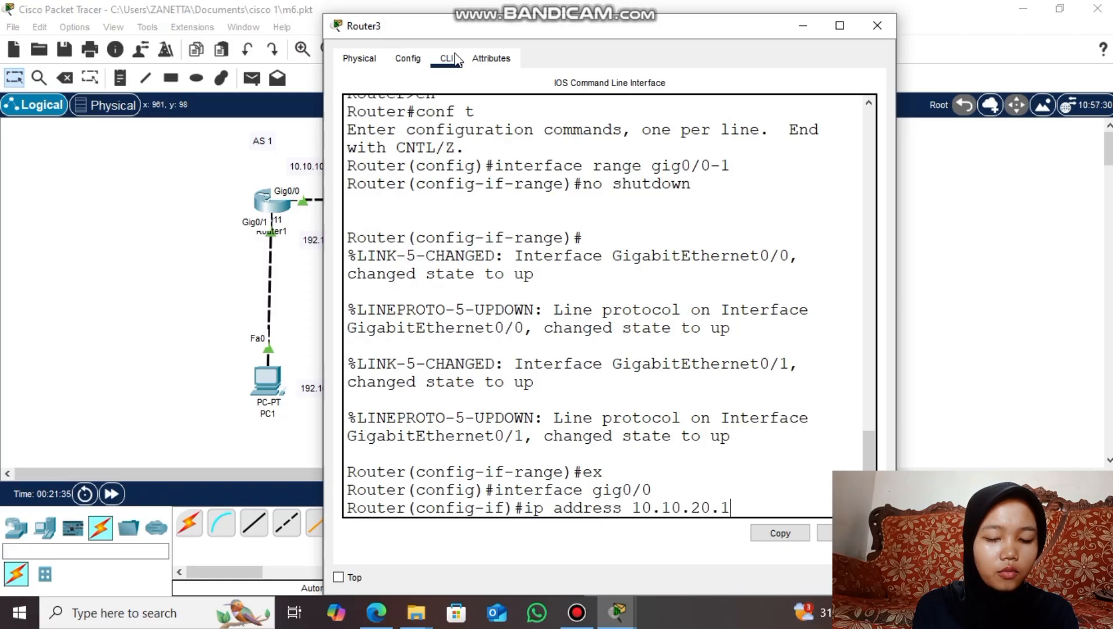
key("BackSpace")
type("2 255.2")
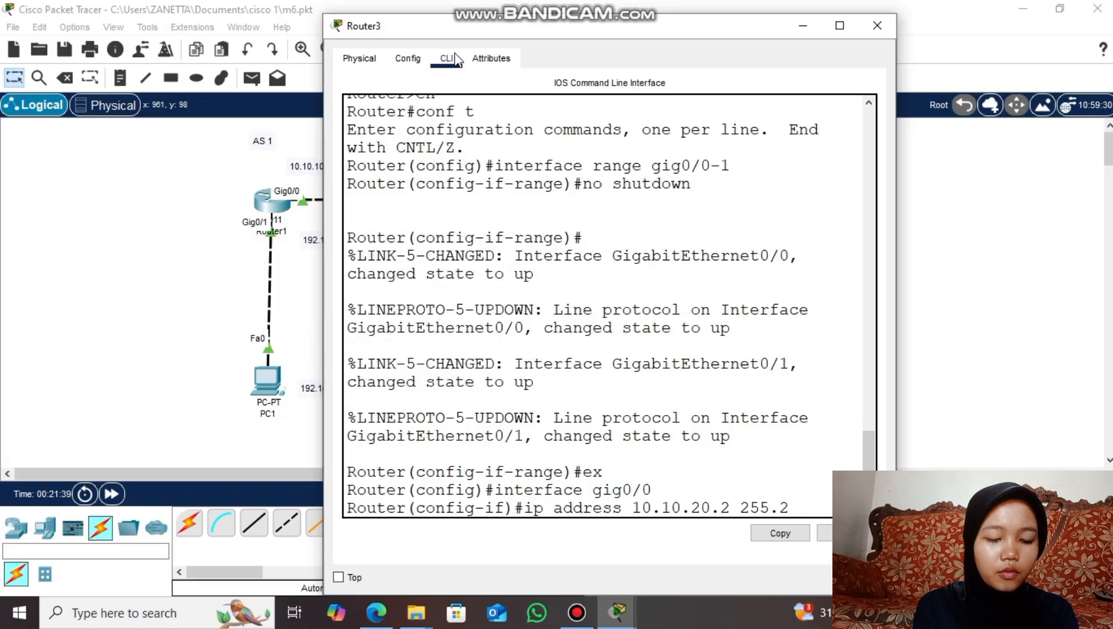
type("55.2")
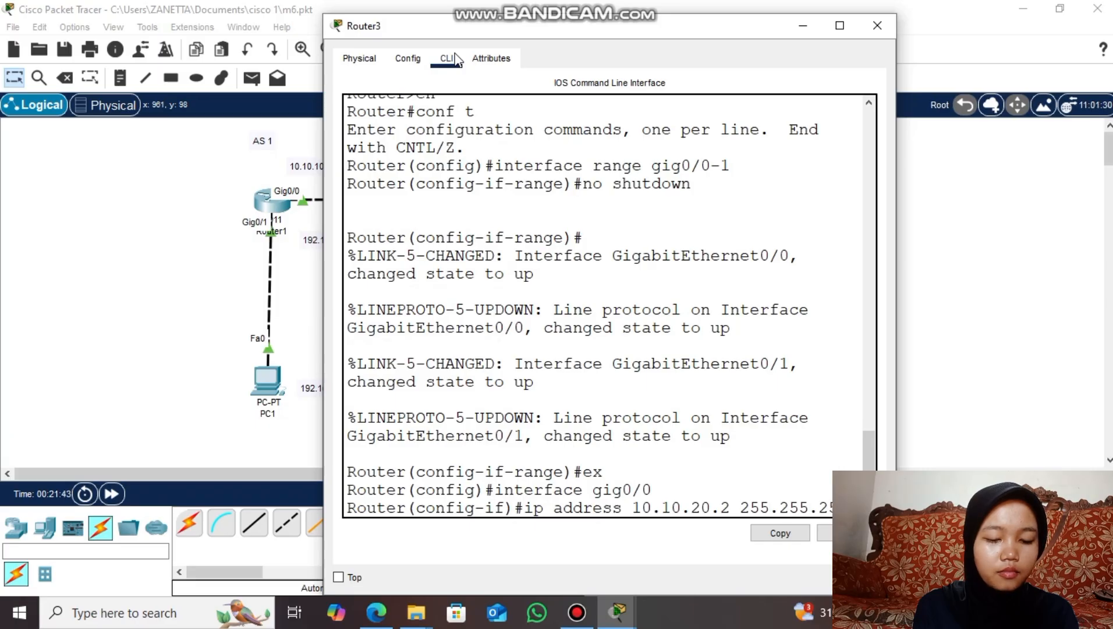
type("55.25")
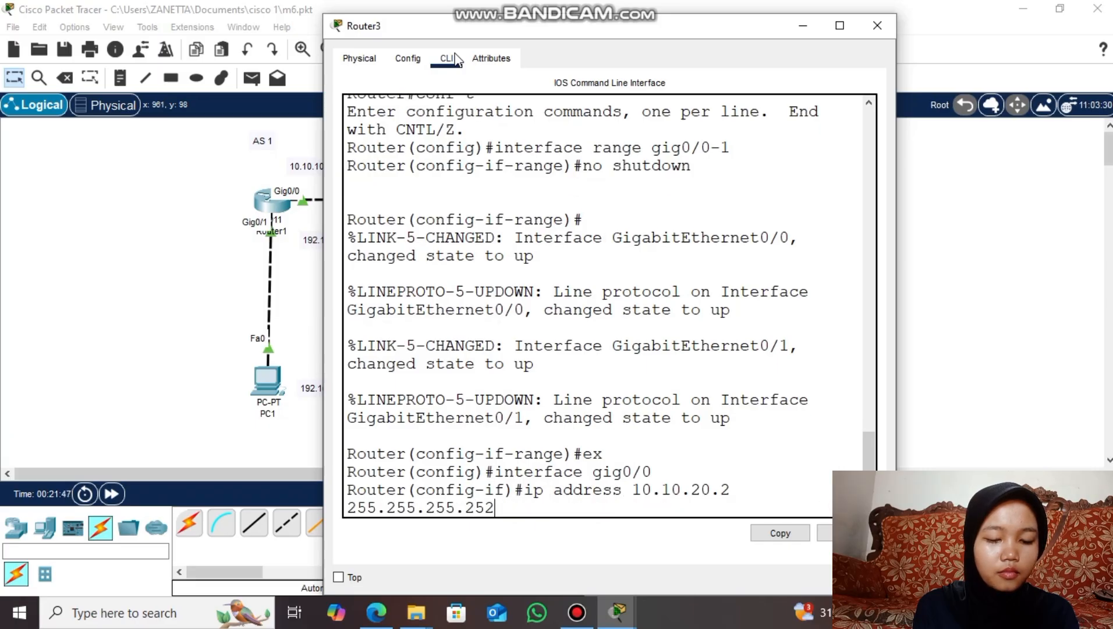
type("2")
key("Return")
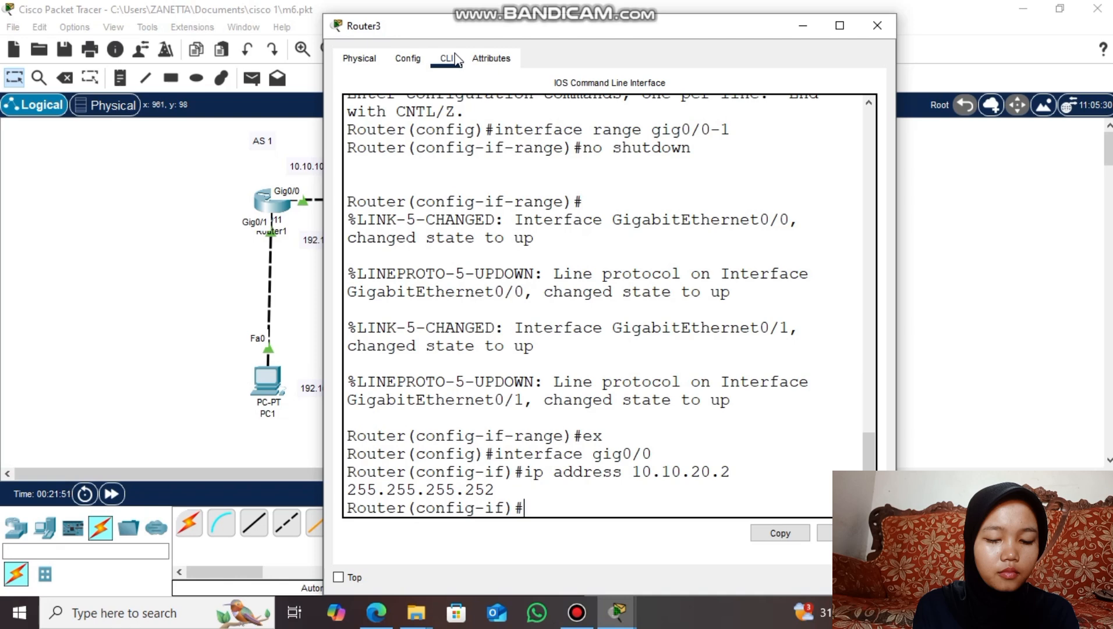
type("ex")
key("Return")
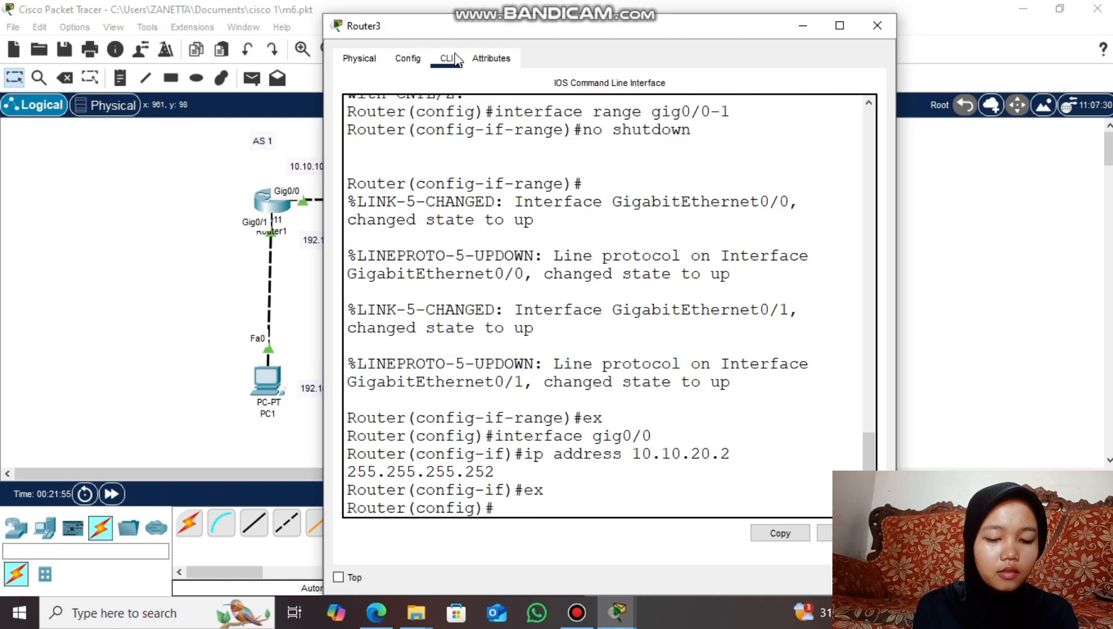
Assign 192.168.3.1 with mask 255.255.255.0 to Router3's gig0/1, then exit interface mode and close the router window
type("interface gig0/1")
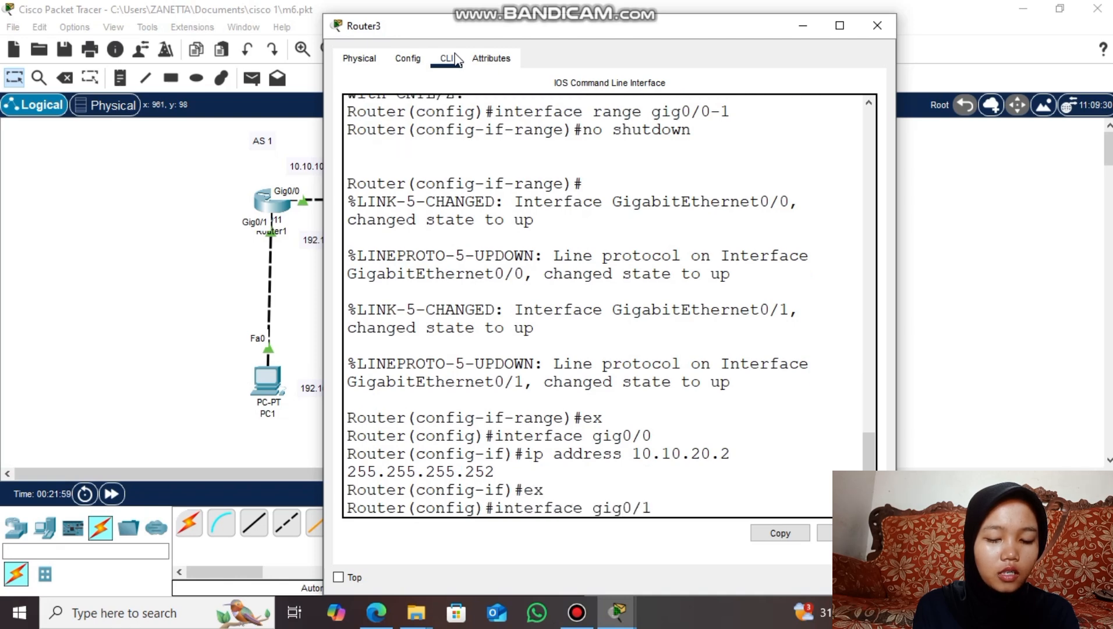
key("Return")
type("ip address ")
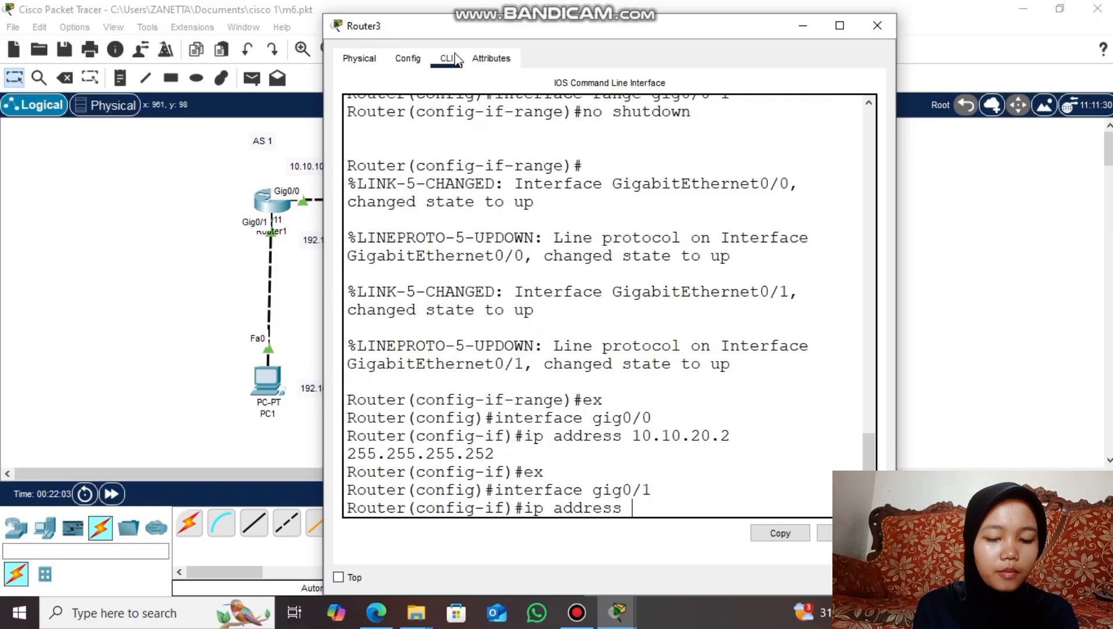
type("192.168.3.1")
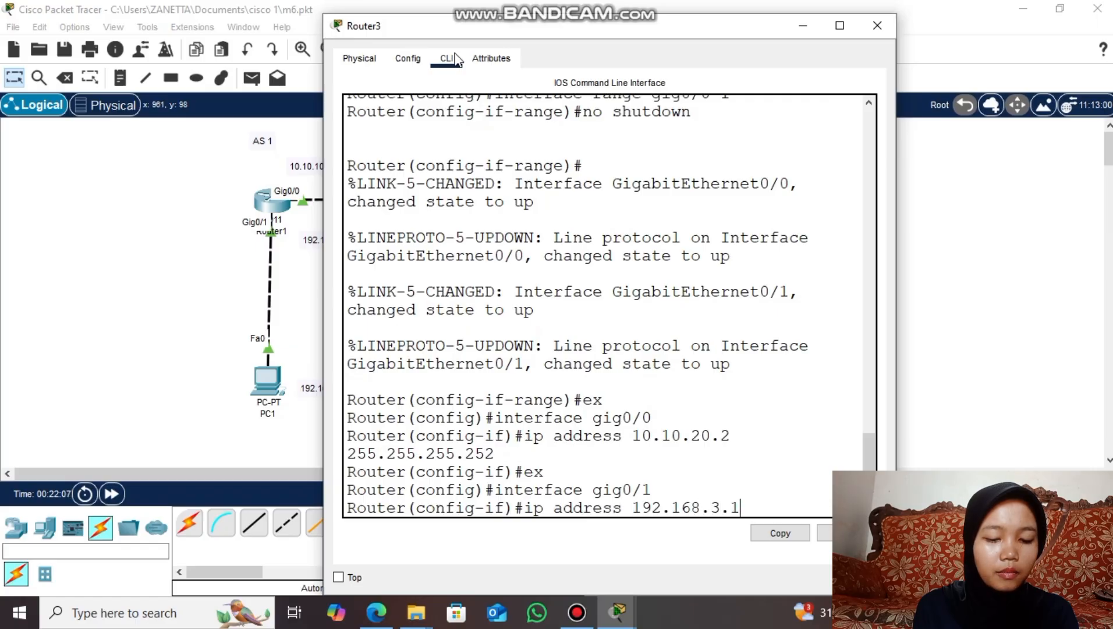
type(" 255.2")
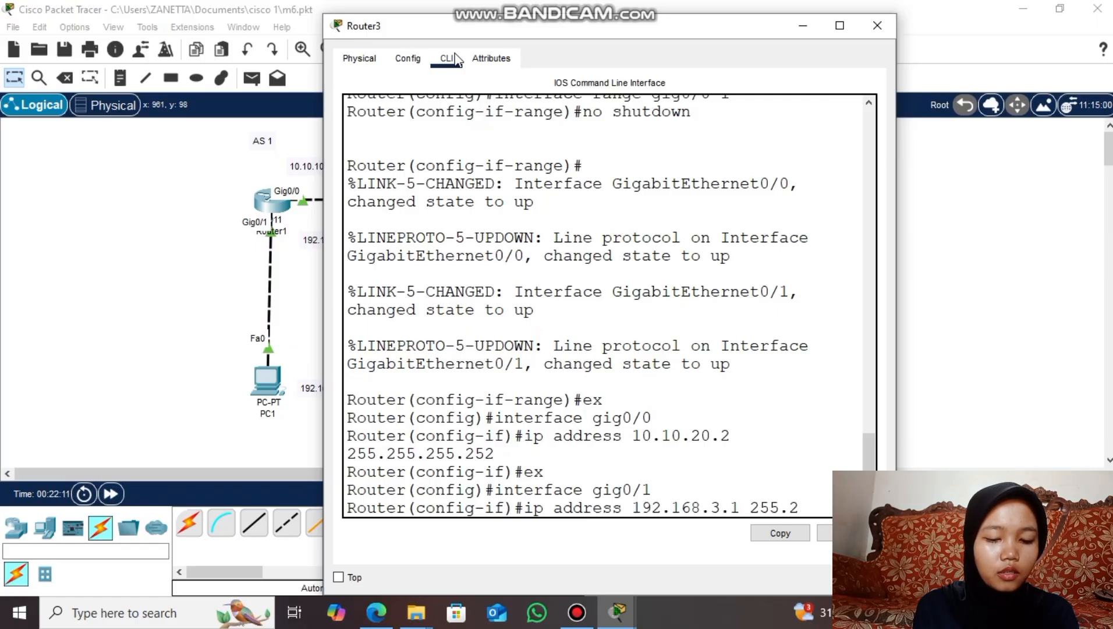
type("55.255.0")
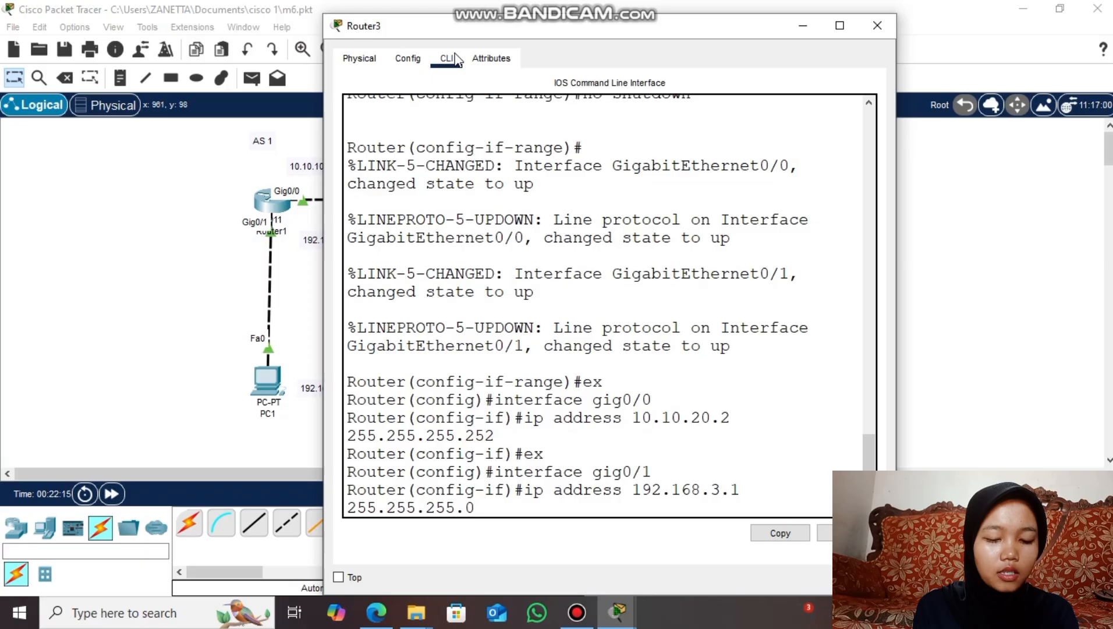
key("Return")
type("ex")
key("Return")
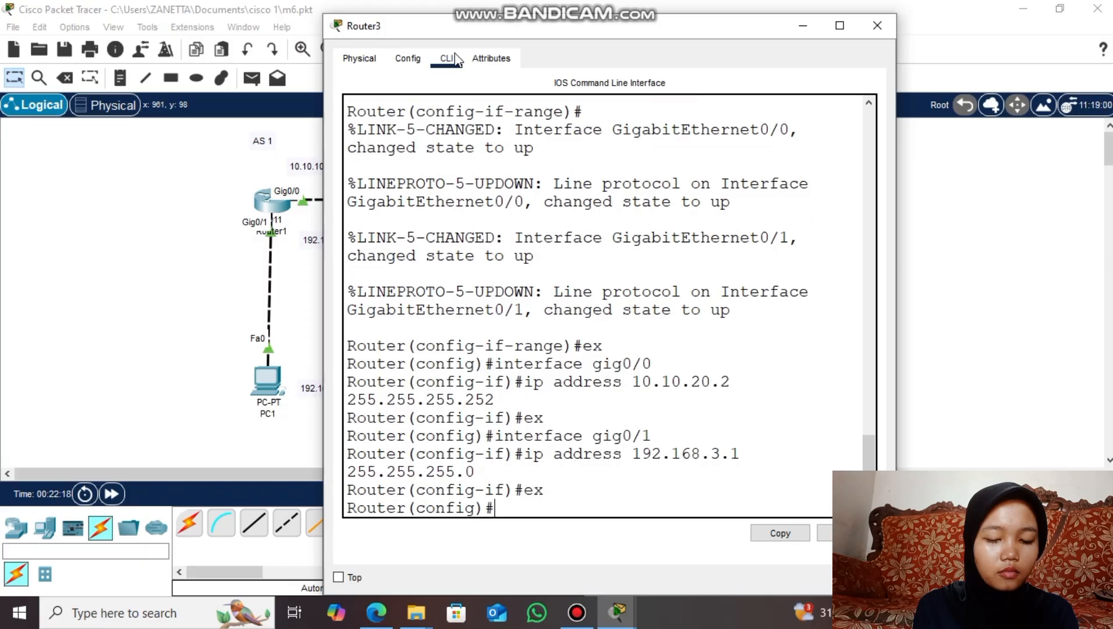
left_click(877, 25)
Give PC3 the static IPv4 address 192.168.3.2, mask 255.255.255.0 and default gateway 192.168.3.1, then close its window
left_click(787, 358)
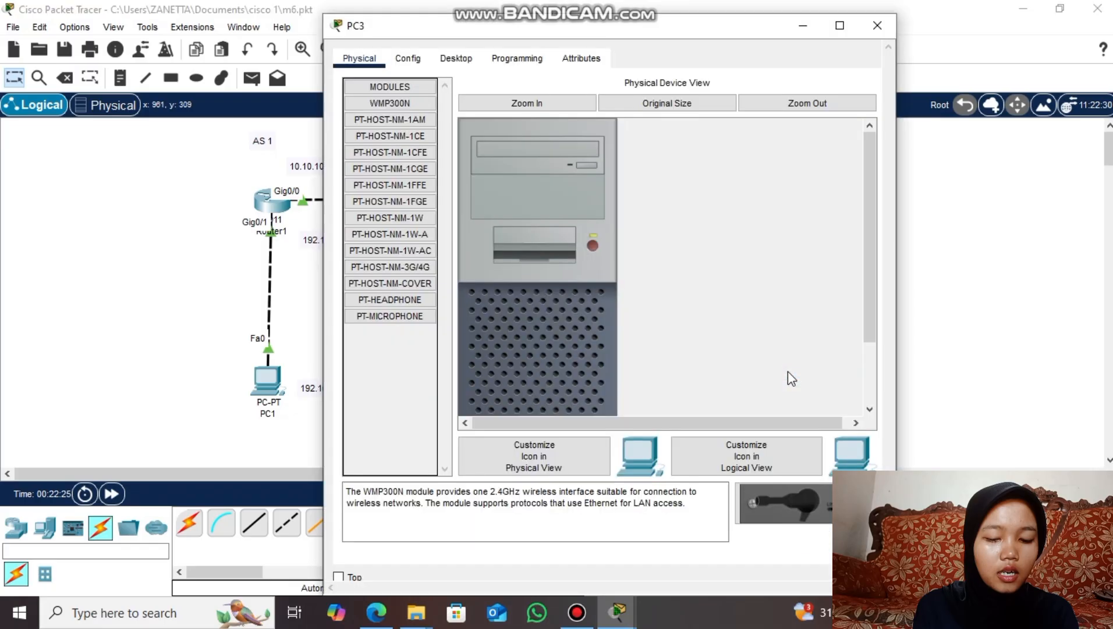
left_click(456, 58)
left_click(372, 134)
left_click(550, 170)
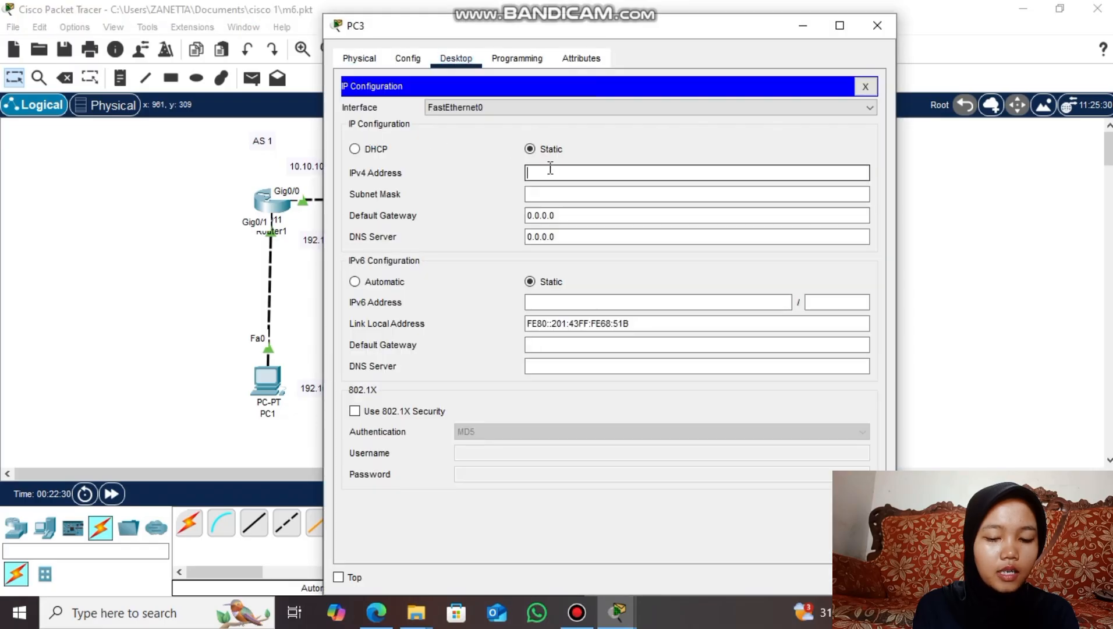
type("192.168.3.2")
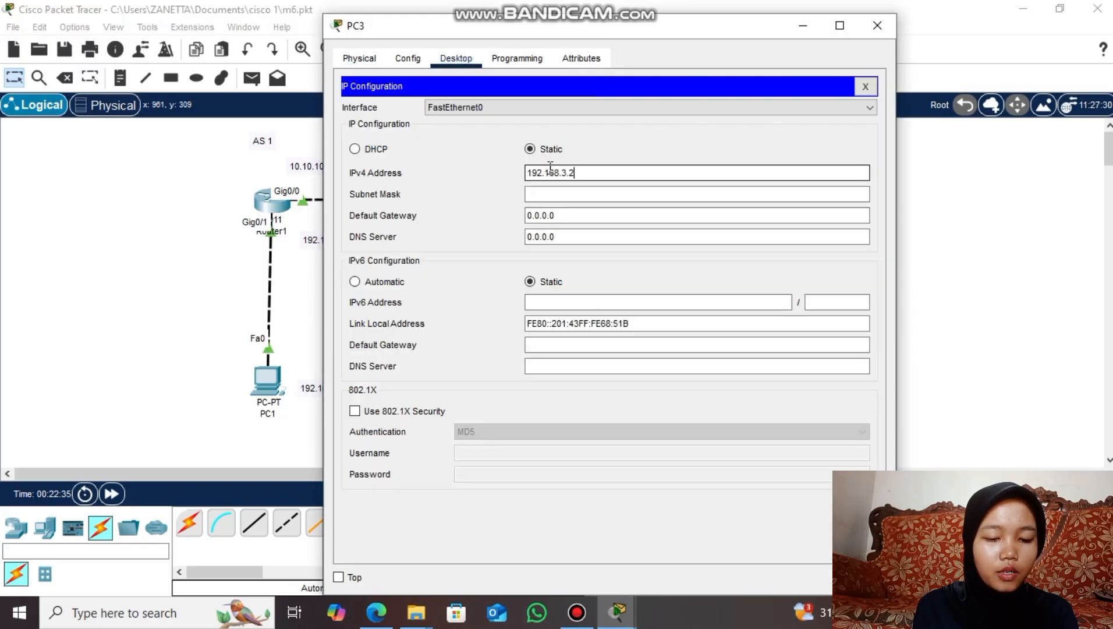
left_click(566, 192)
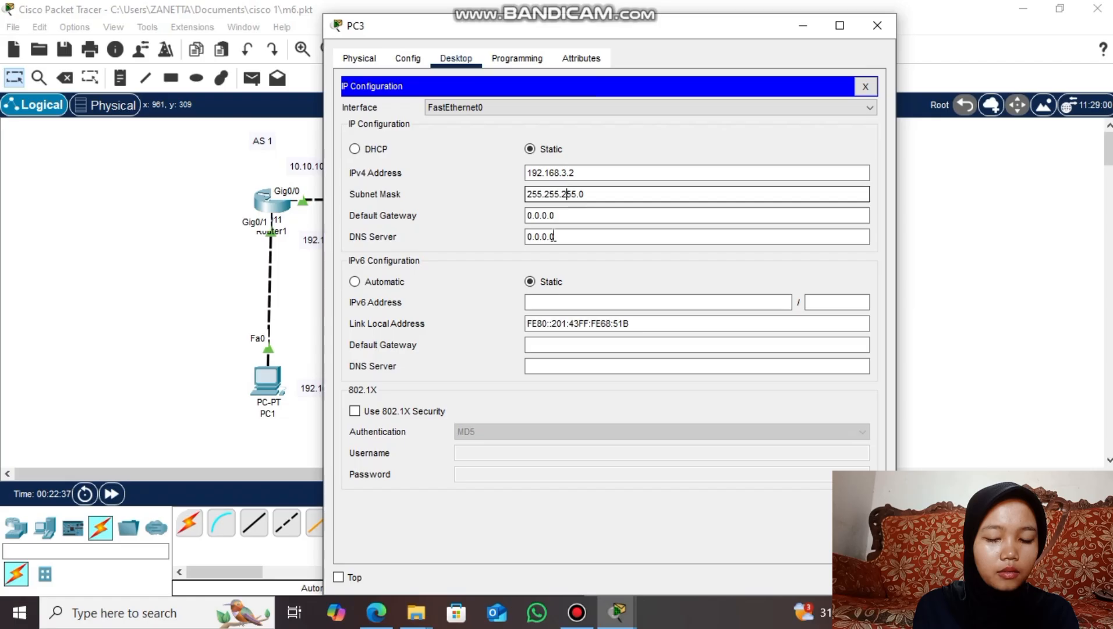
left_click_drag(557, 215, 518, 218)
type("192")
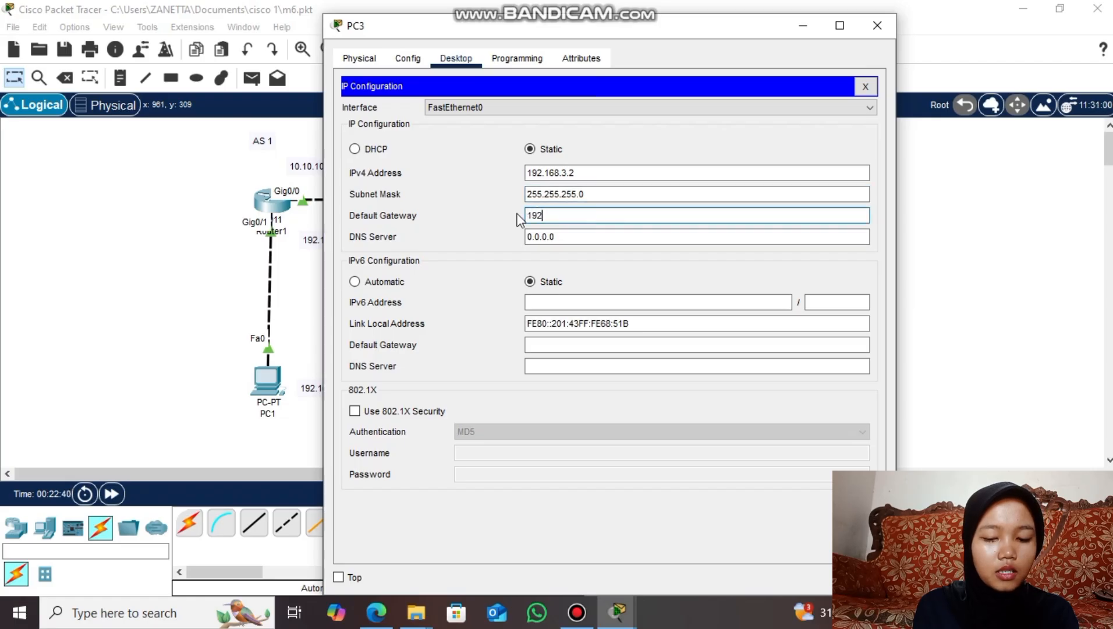
type(".168.3.1")
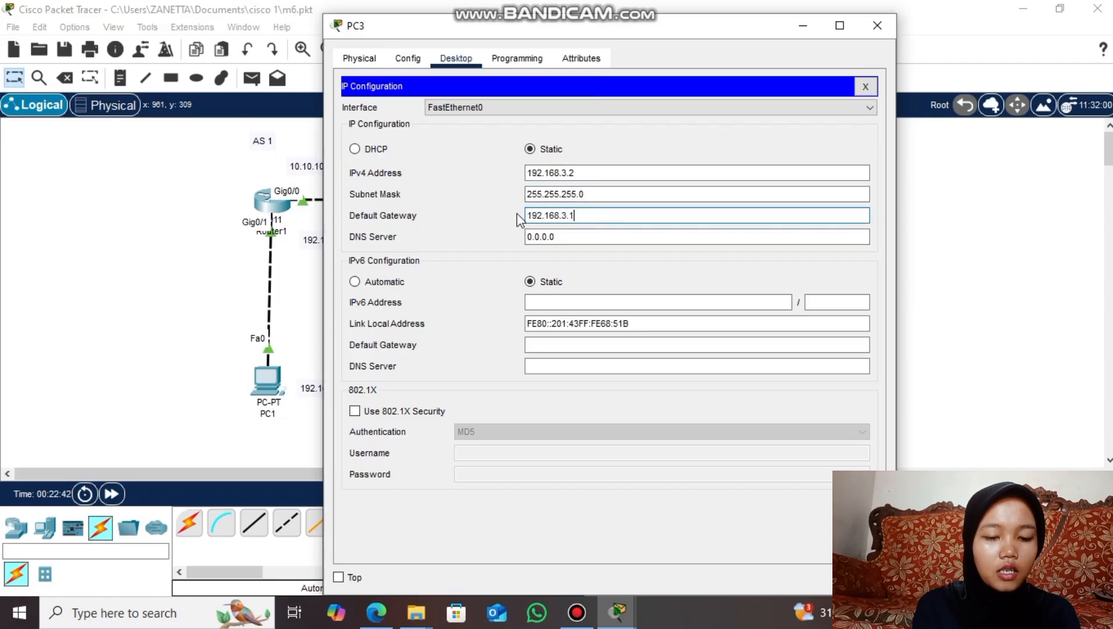
left_click(877, 32)
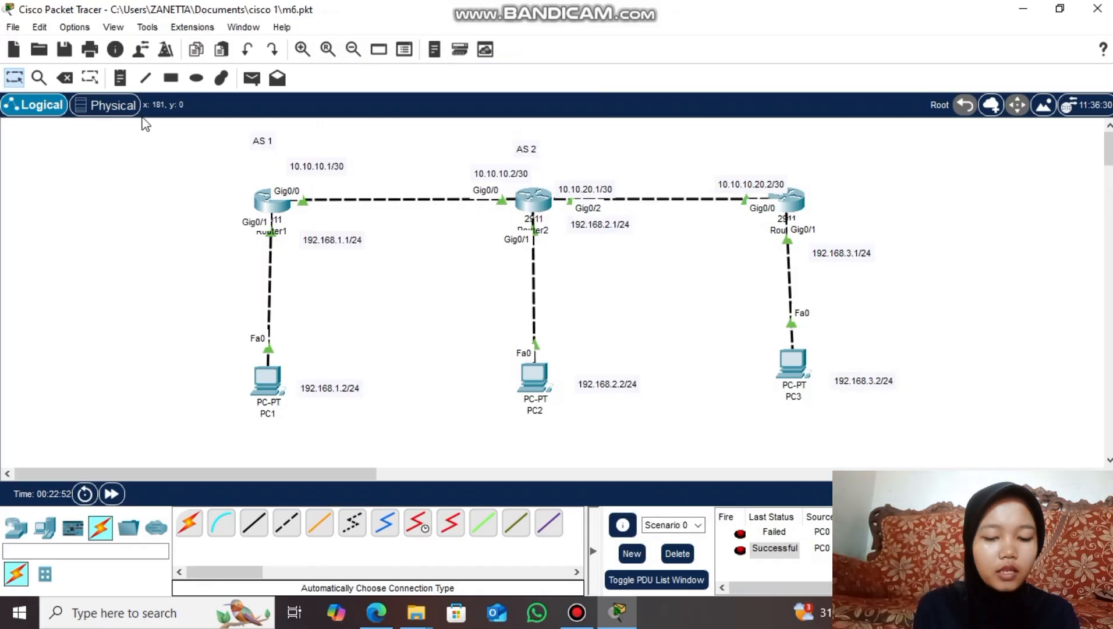
Place the note "AS 3" above Router3 in the topology and return to the selection tool
left_click(124, 81)
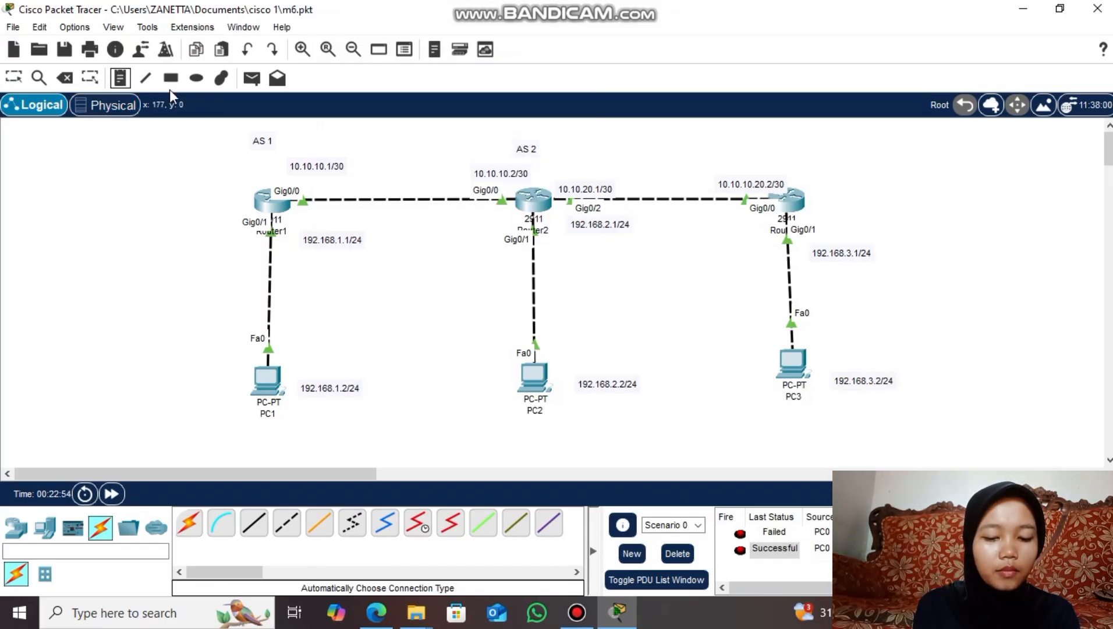
left_click(749, 149)
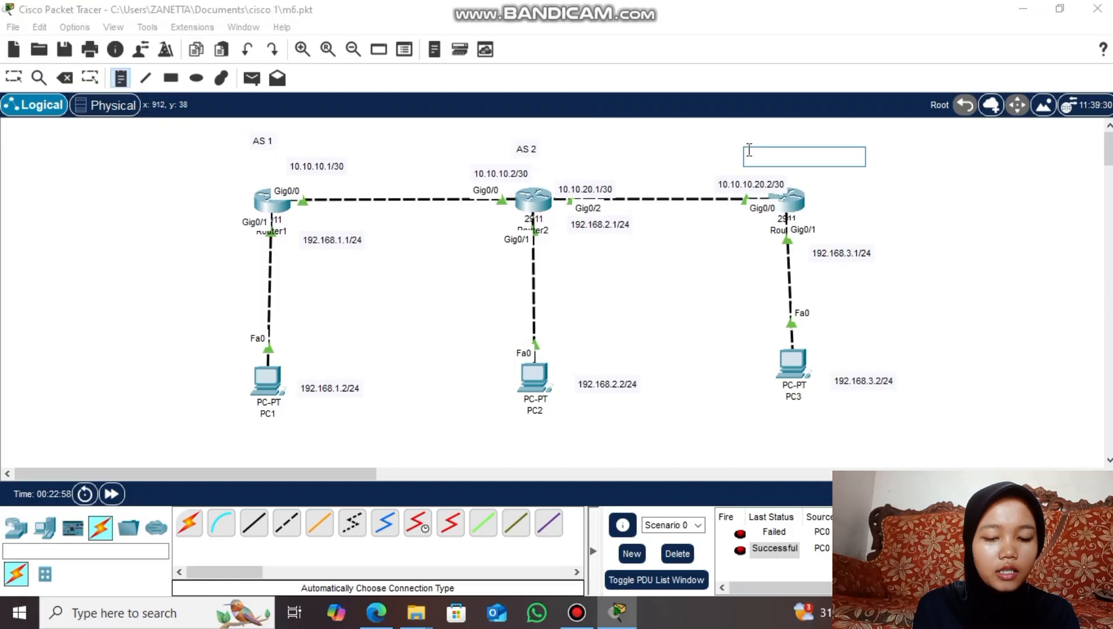
type("AS 3")
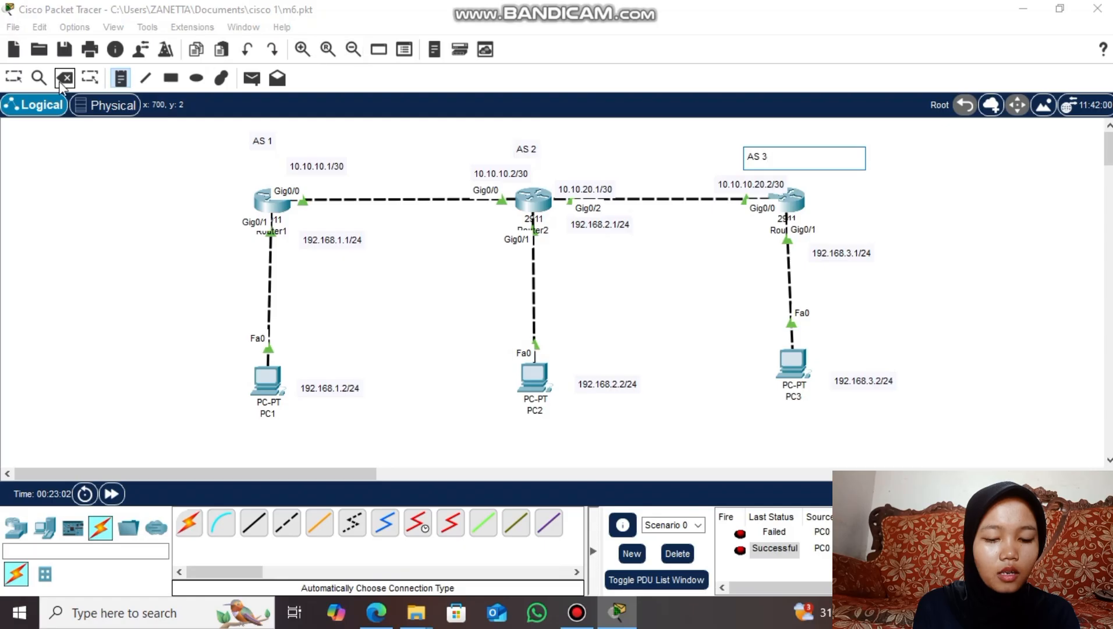
left_click(13, 80)
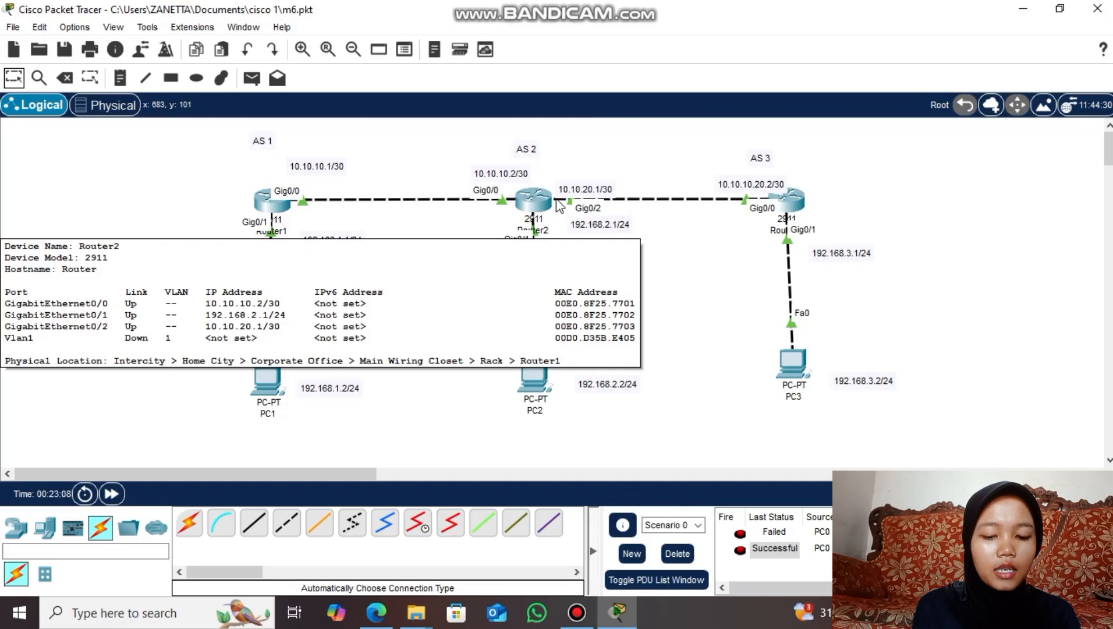
Enter BGP process 2 on Router2 and add neighbor 10.10.20.2 with remote-as 3
left_click(522, 201)
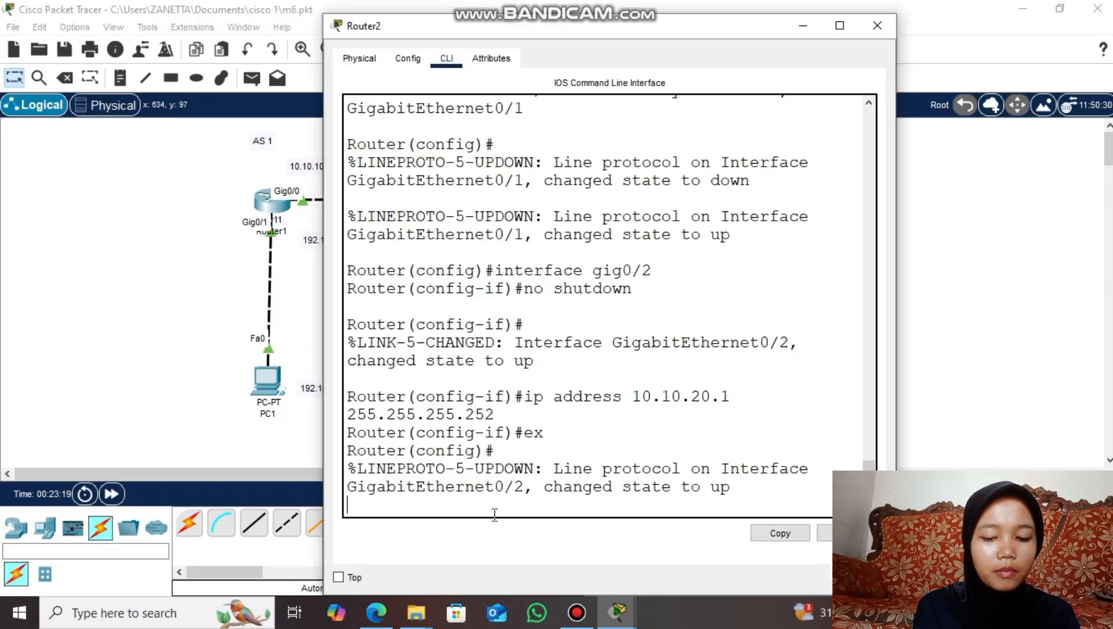
key("Return")
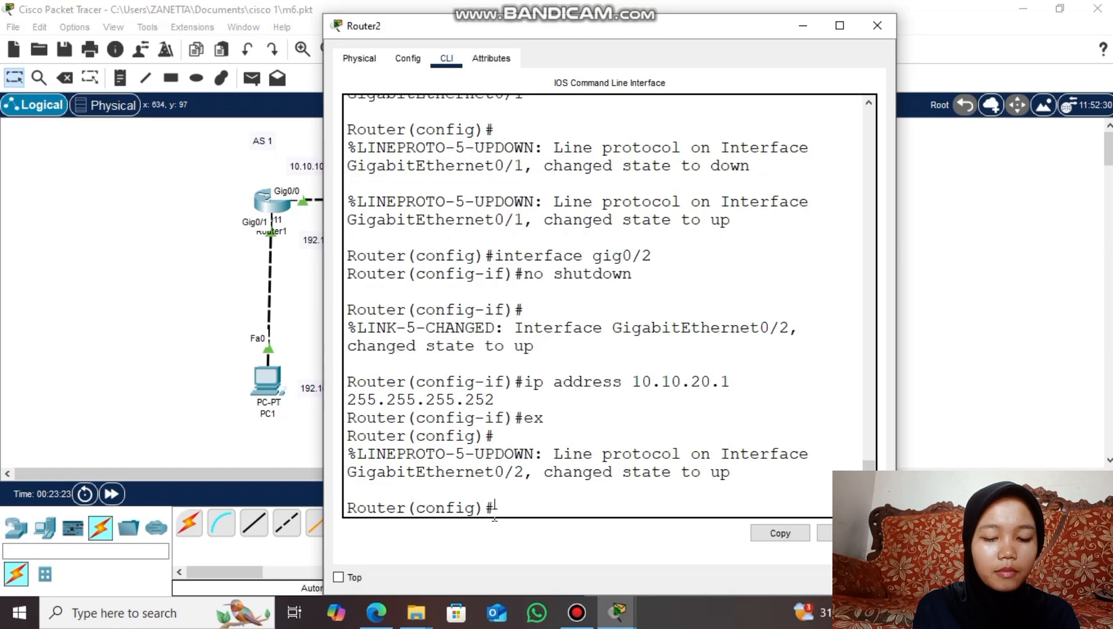
type("router b")
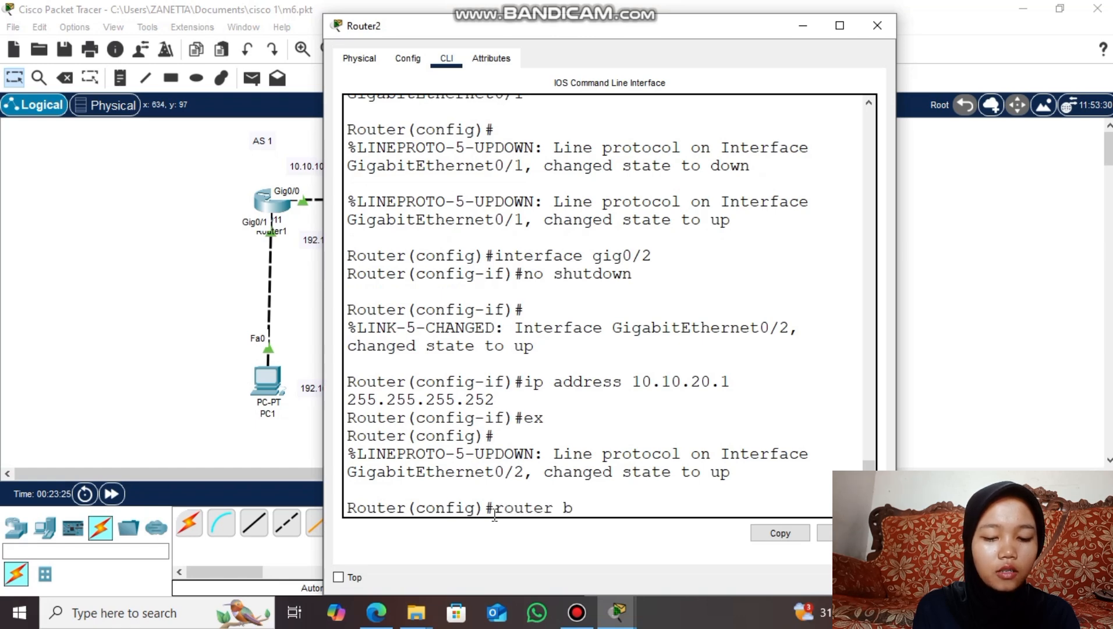
type("g")
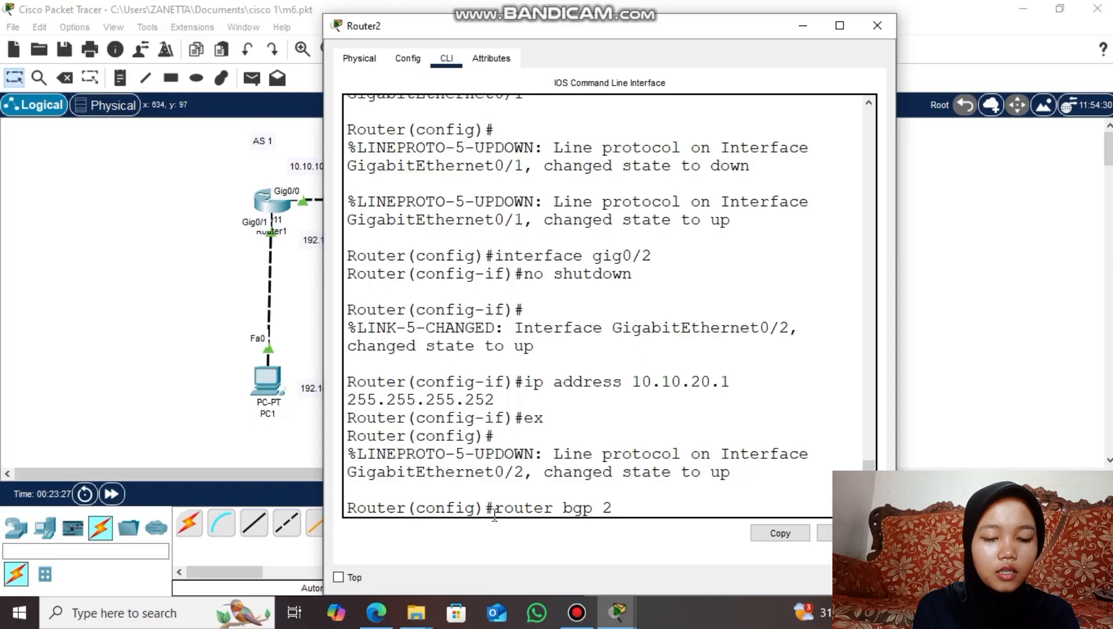
type("p 2")
key("Return")
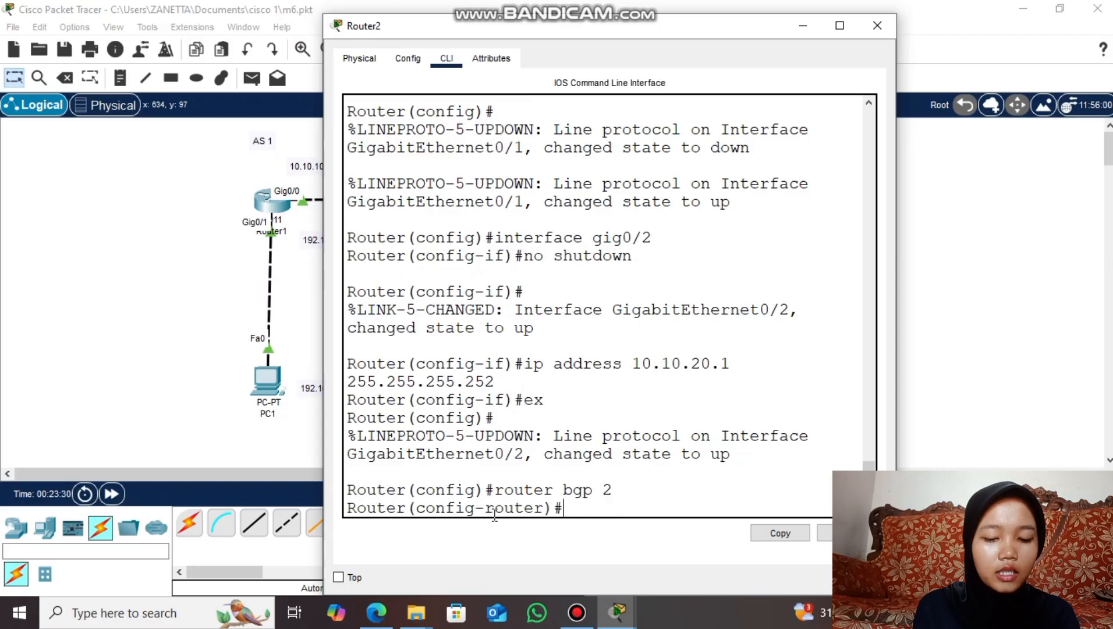
type("neighbor ")
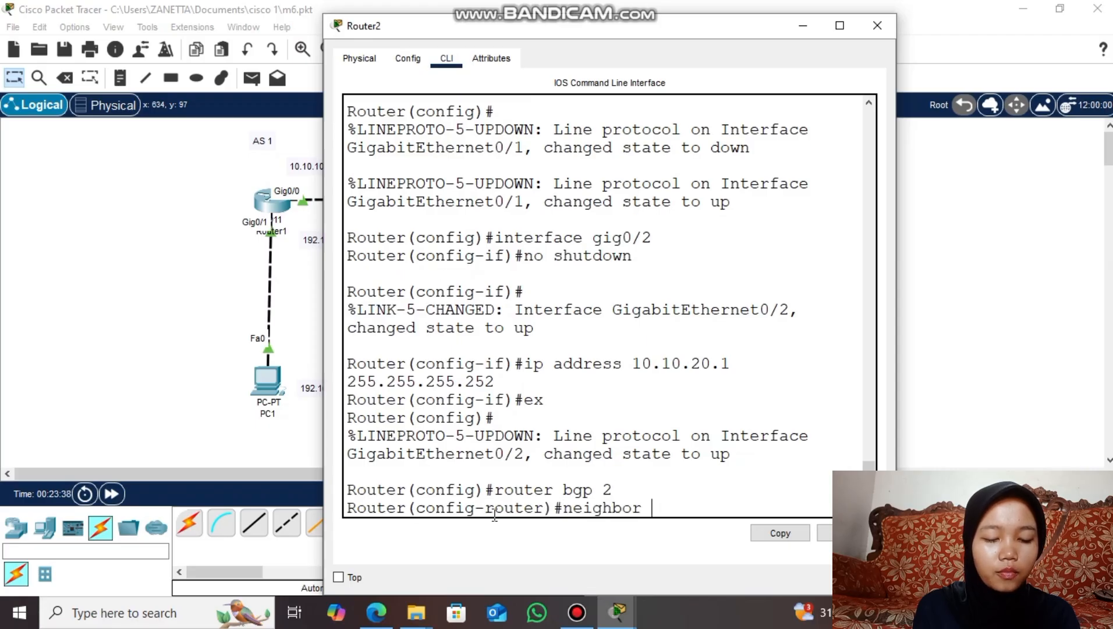
type("10.10.20.2")
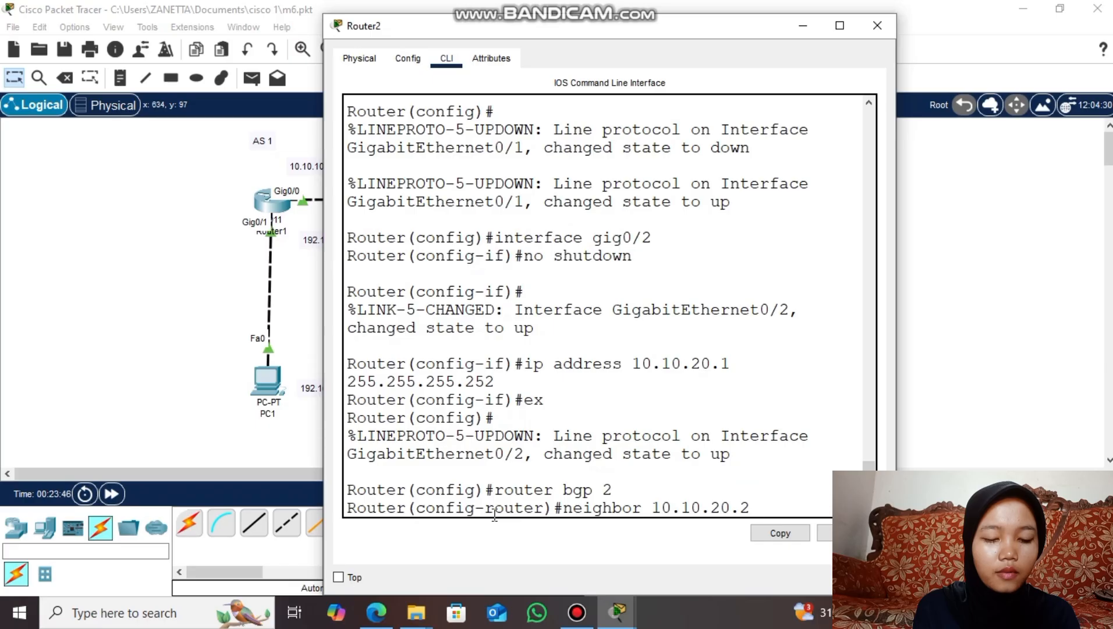
type(" remote-as 3")
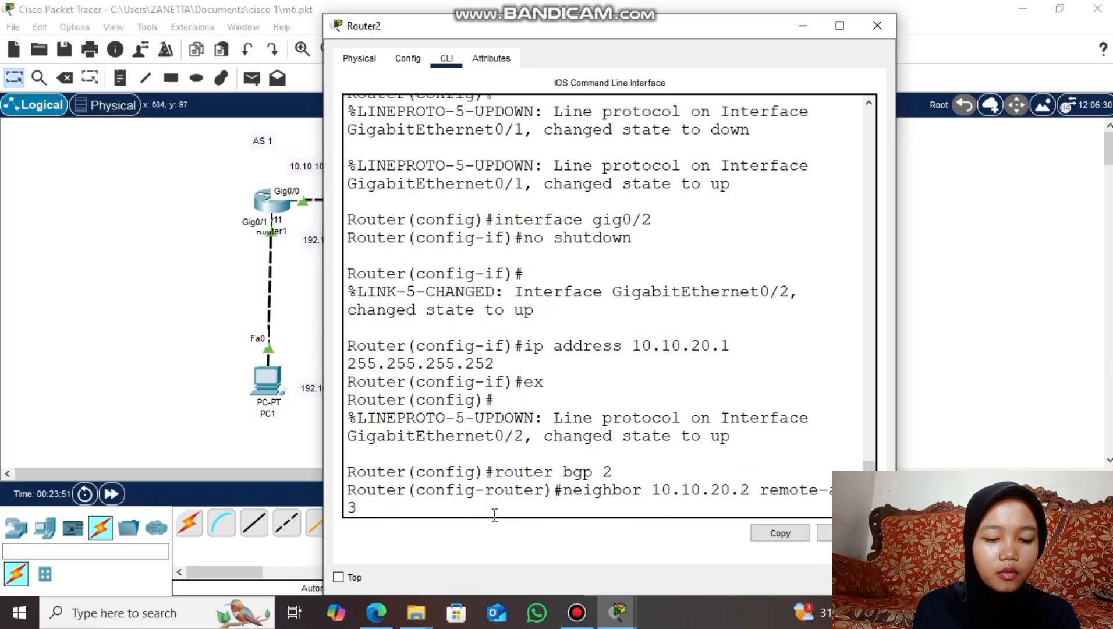
key("Return")
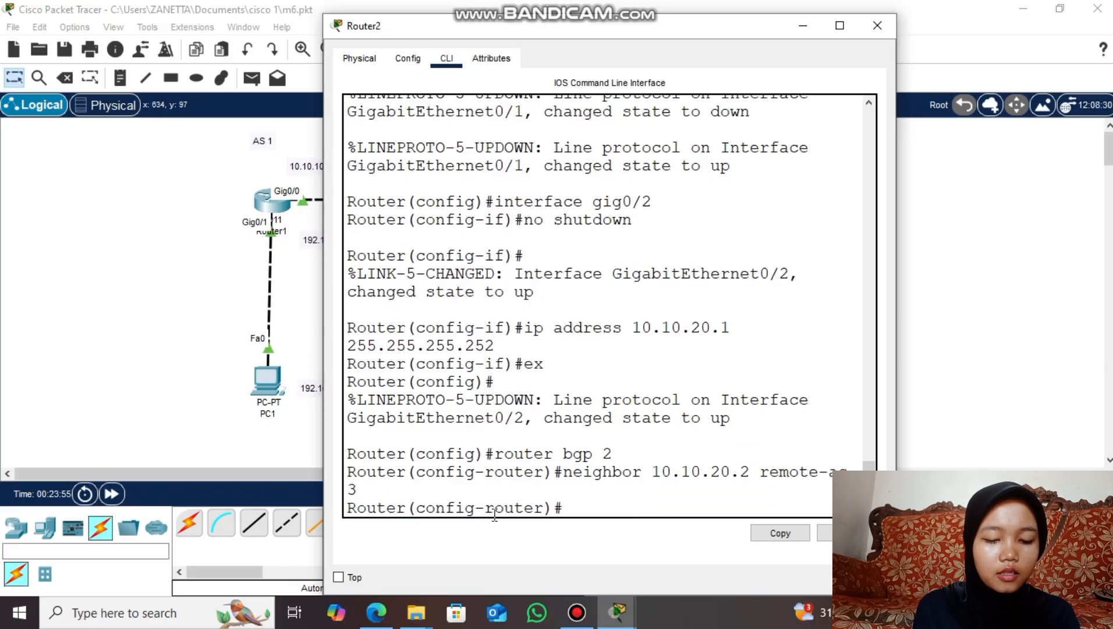
Advertise network 10.10.20.0 mask 255.255.255.252 in Router2's BGP, then exit BGP configuration and close the router window
type("network")
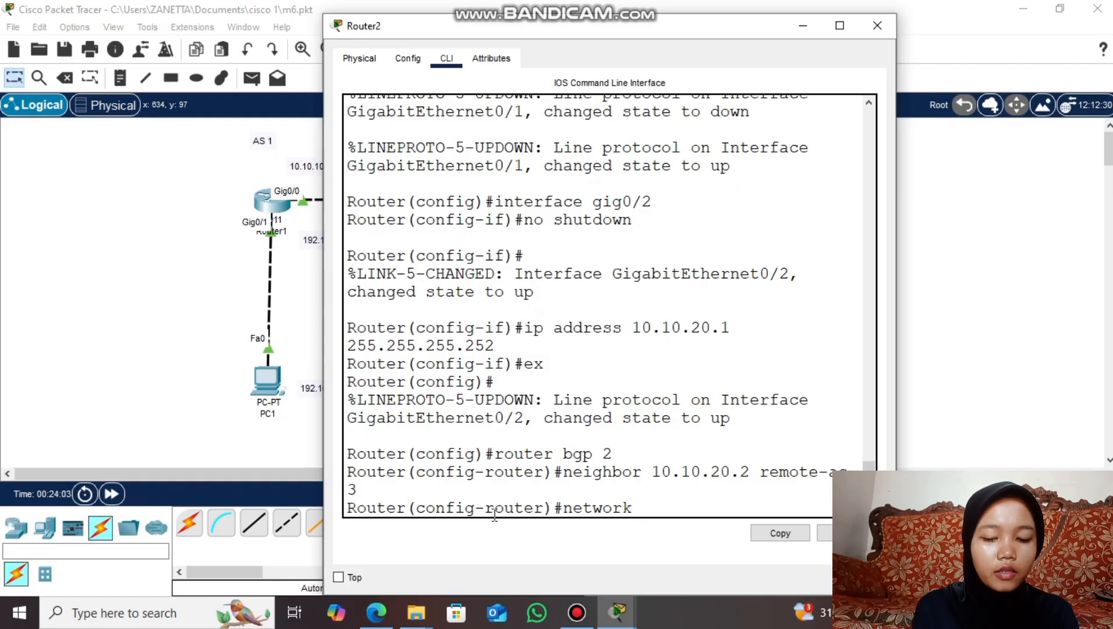
type("0.10.10")
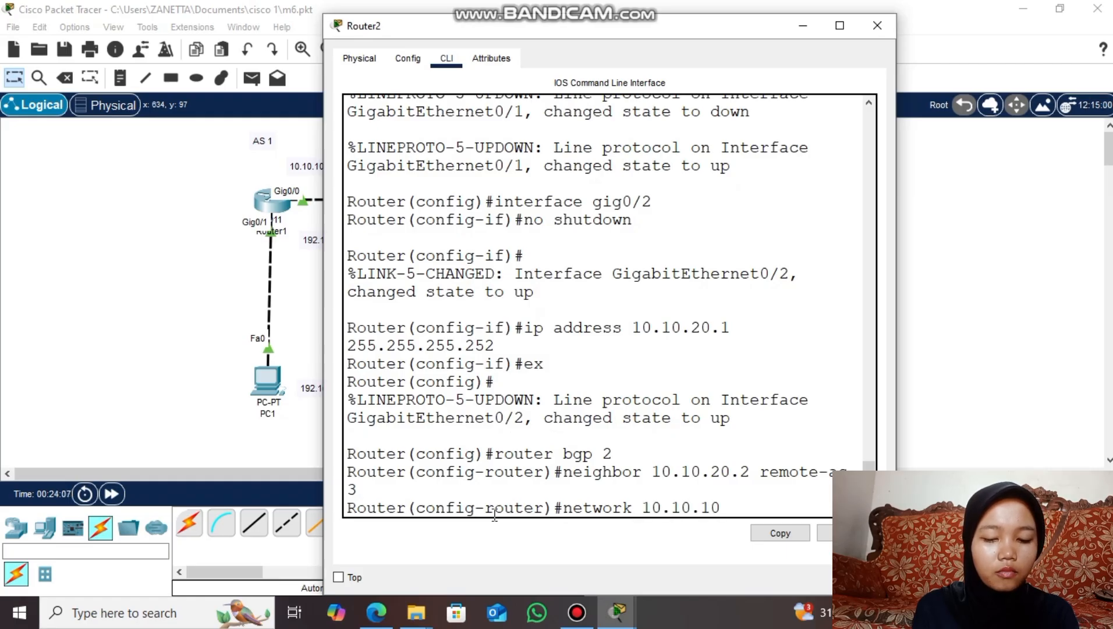
key("BackSpace")
key("BackSpace")
type("20.0")
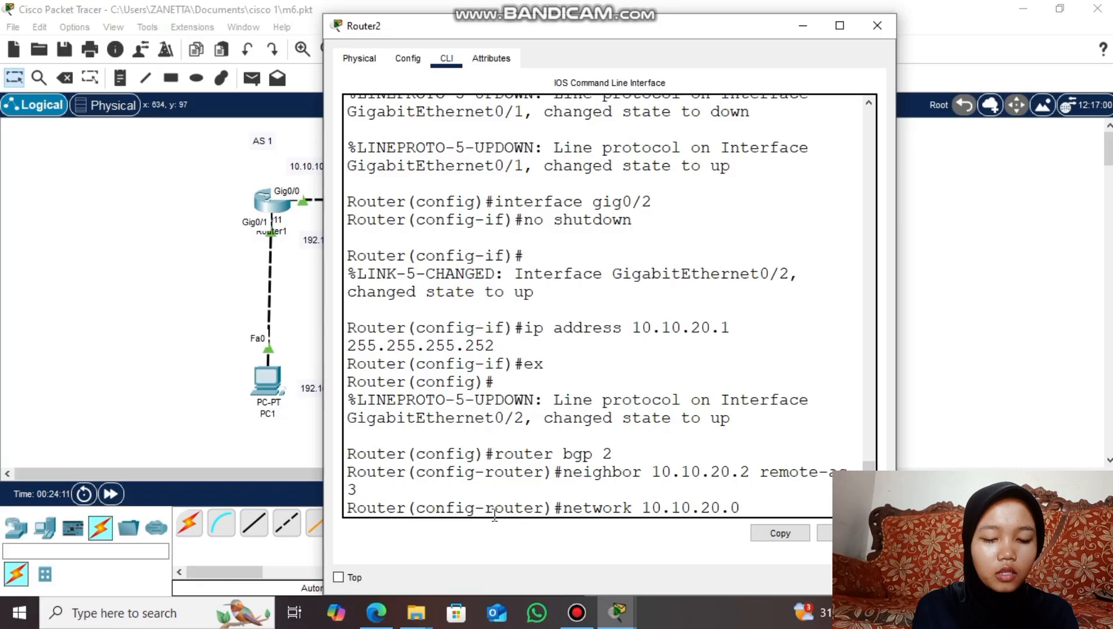
type(" mask 255.")
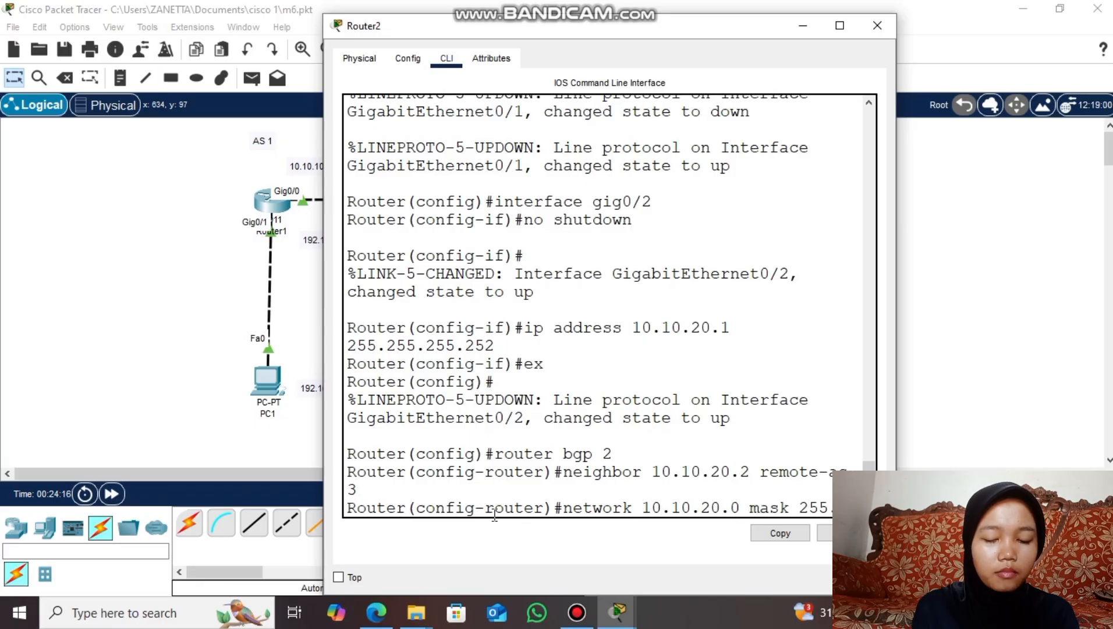
type("255.255.")
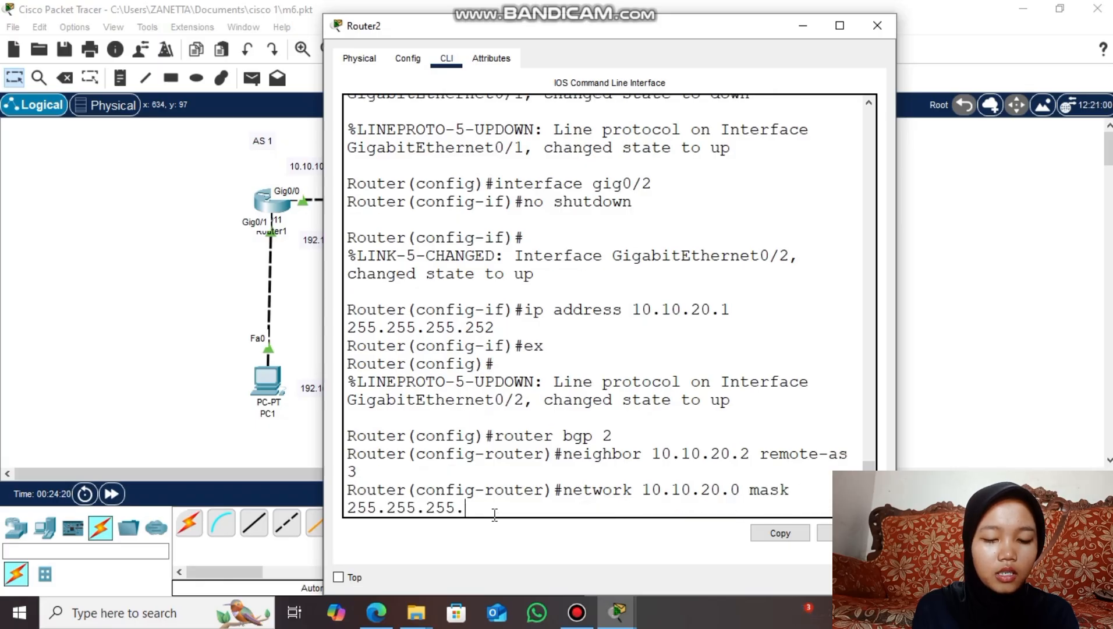
type("252")
key("Return")
type("ex")
key("Return")
key("Return")
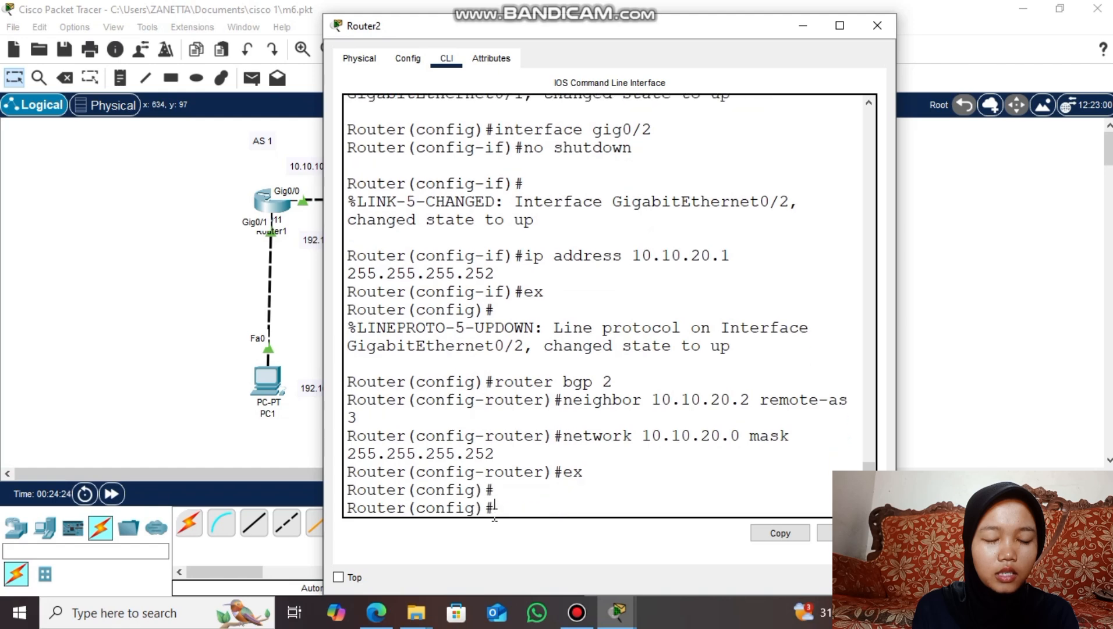
left_click(877, 26)
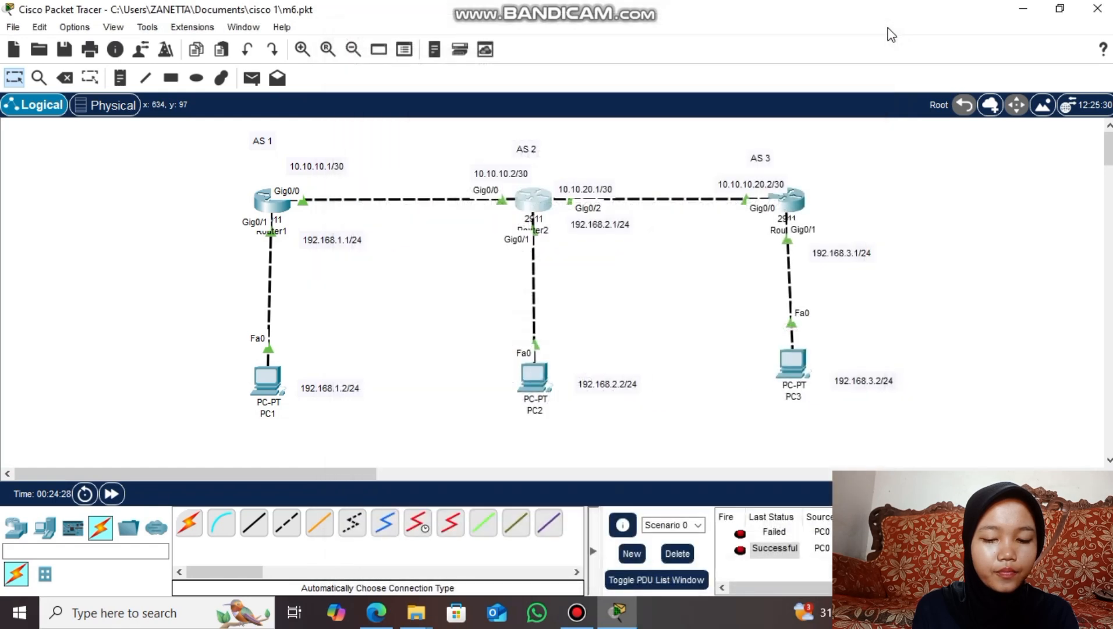
Start BGP process 3 on Router3 and add neighbor 10.10.20.1 with remote-as 2
left_click(799, 200)
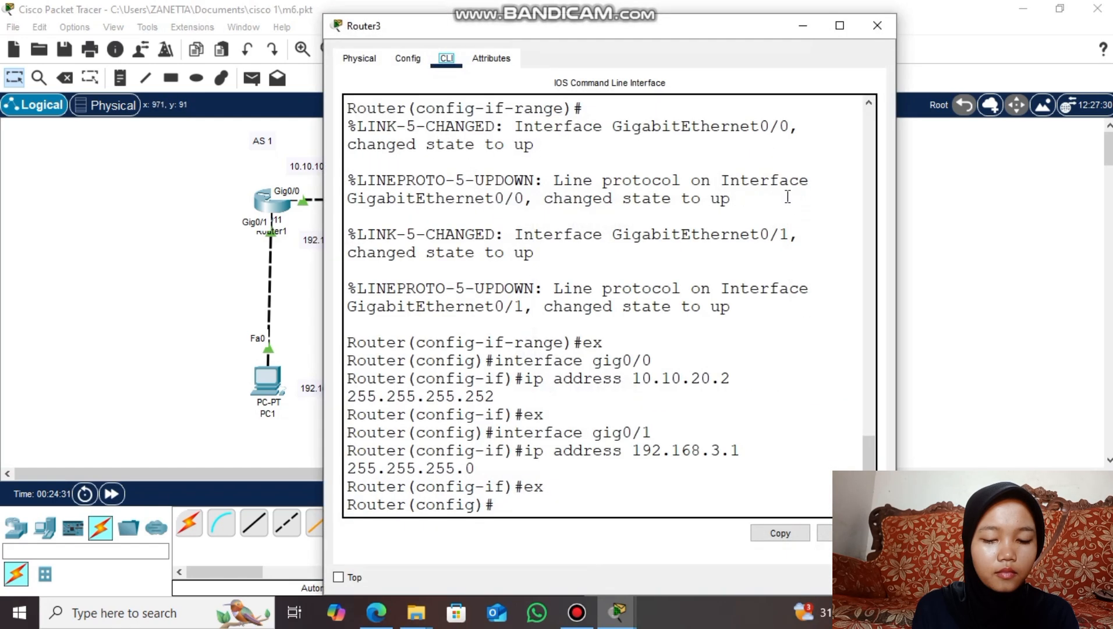
key("Return")
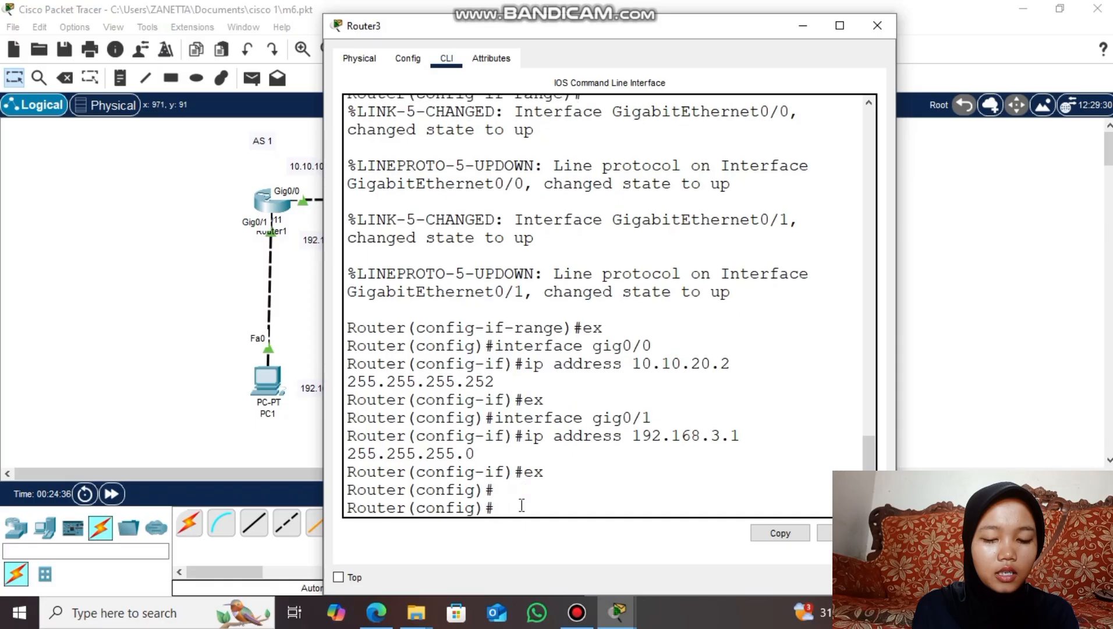
type("router bgp 3")
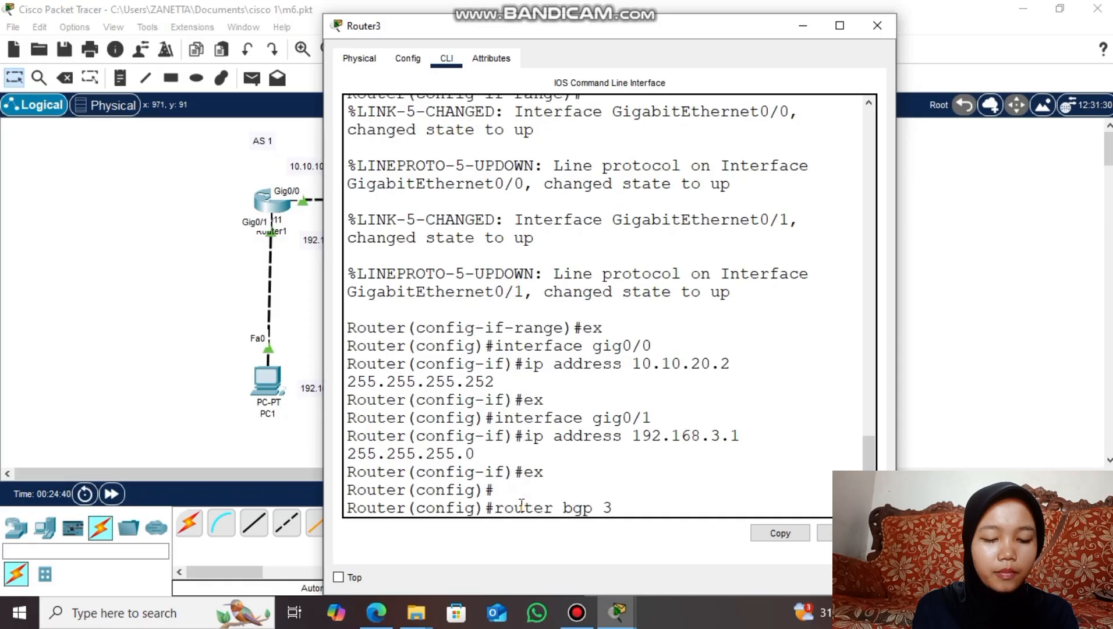
key("Return")
type("neighbor")
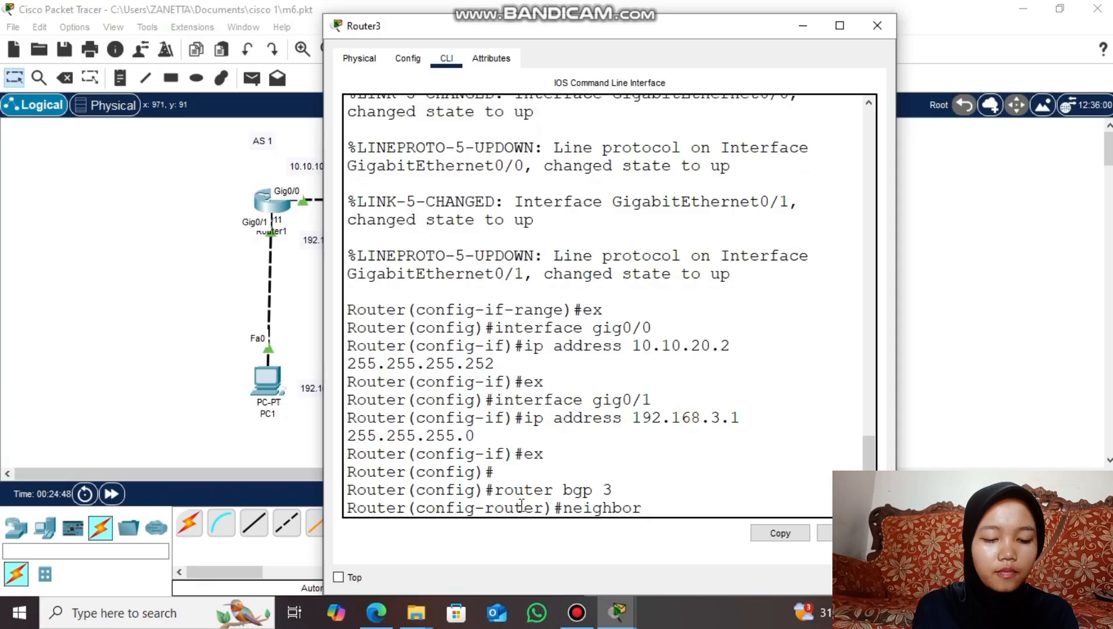
type(" 10.10.1")
key("BackSpace")
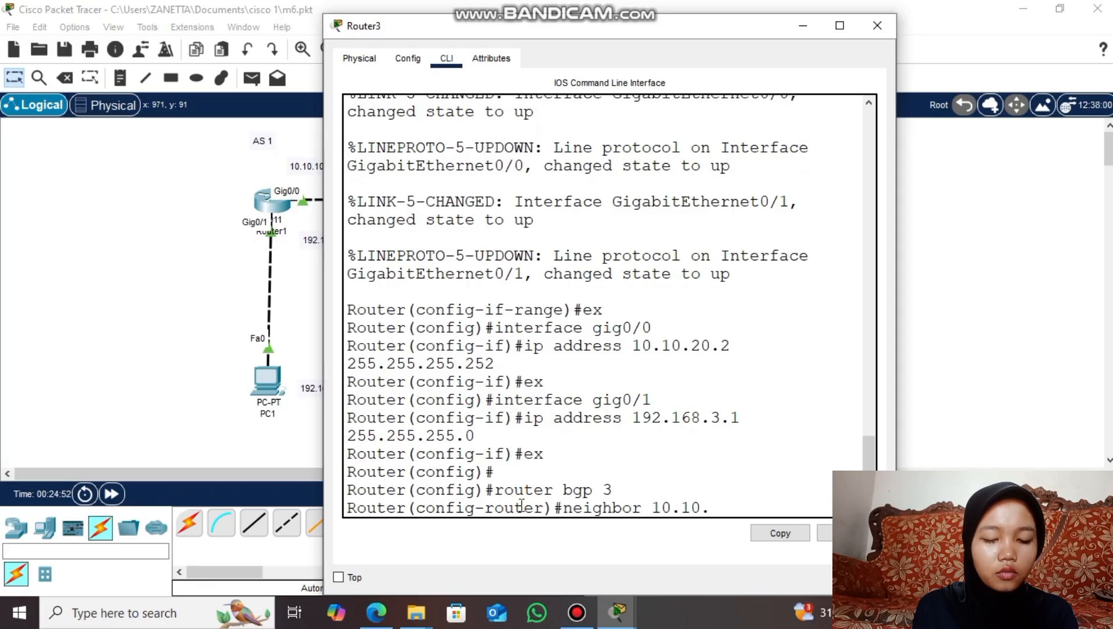
type("20.1 remote")
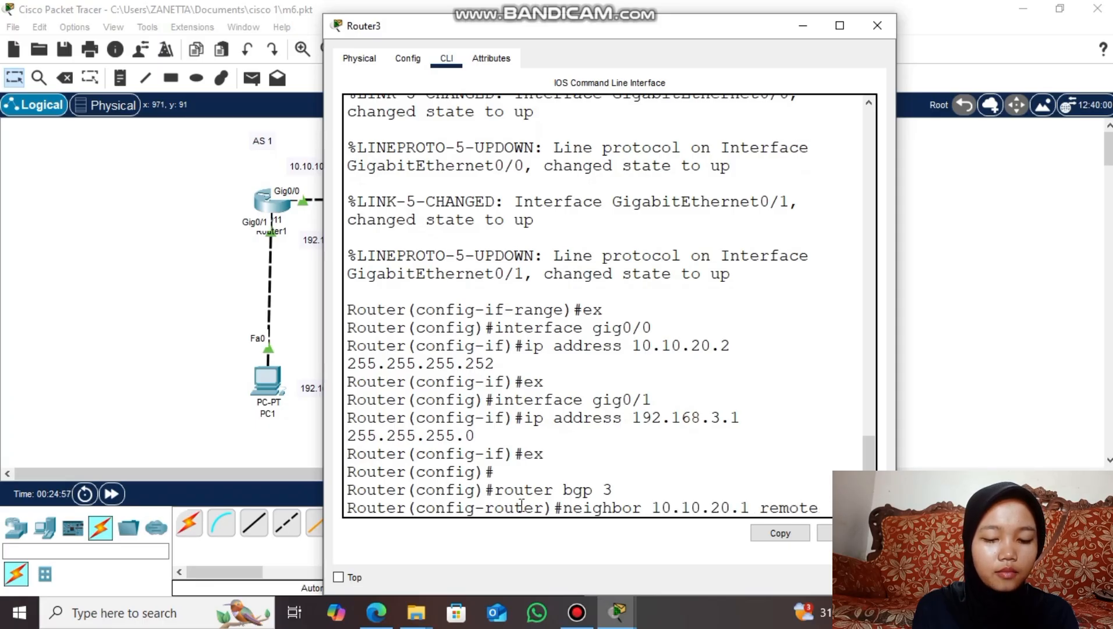
type("-as 2")
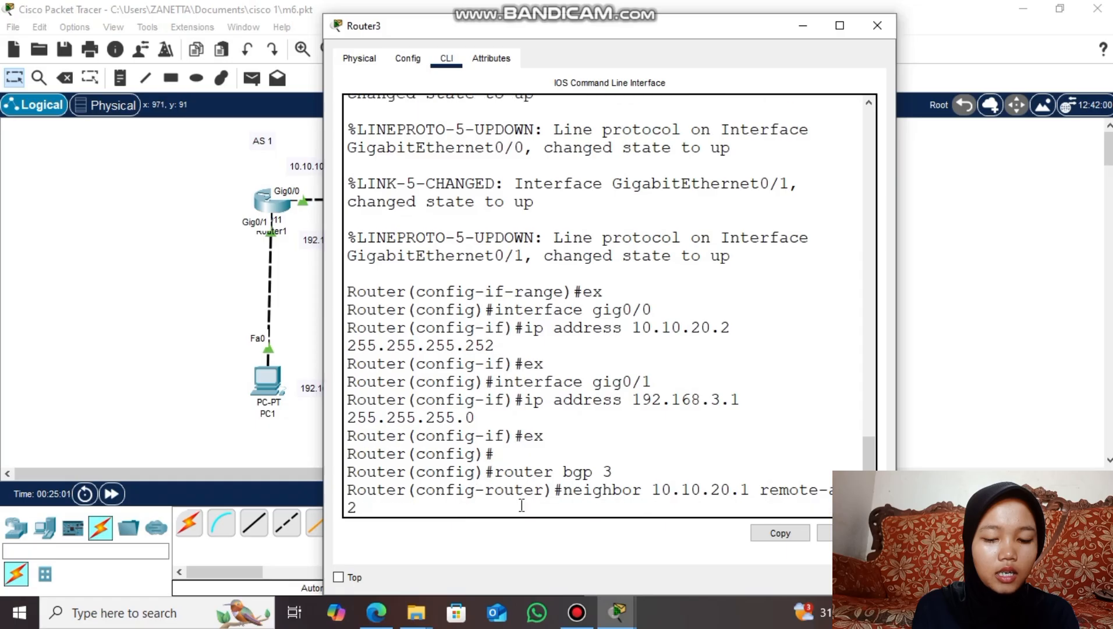
key("Return")
key("Return")
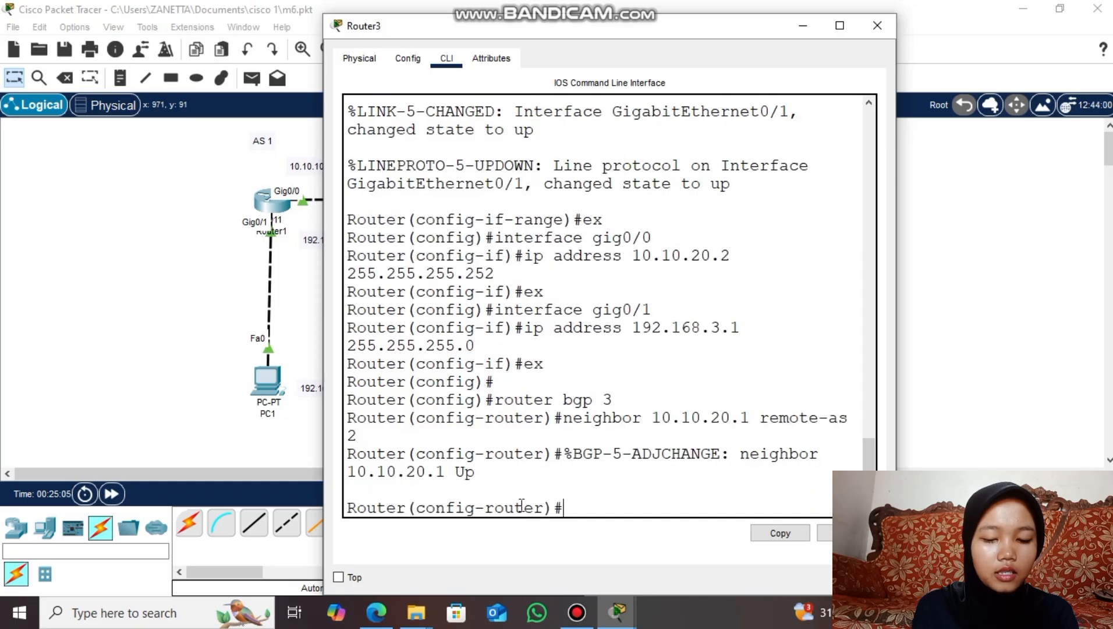
Advertise network 10.10.20.0 mask 255.255.255.252 in Router3's BGP
type("n")
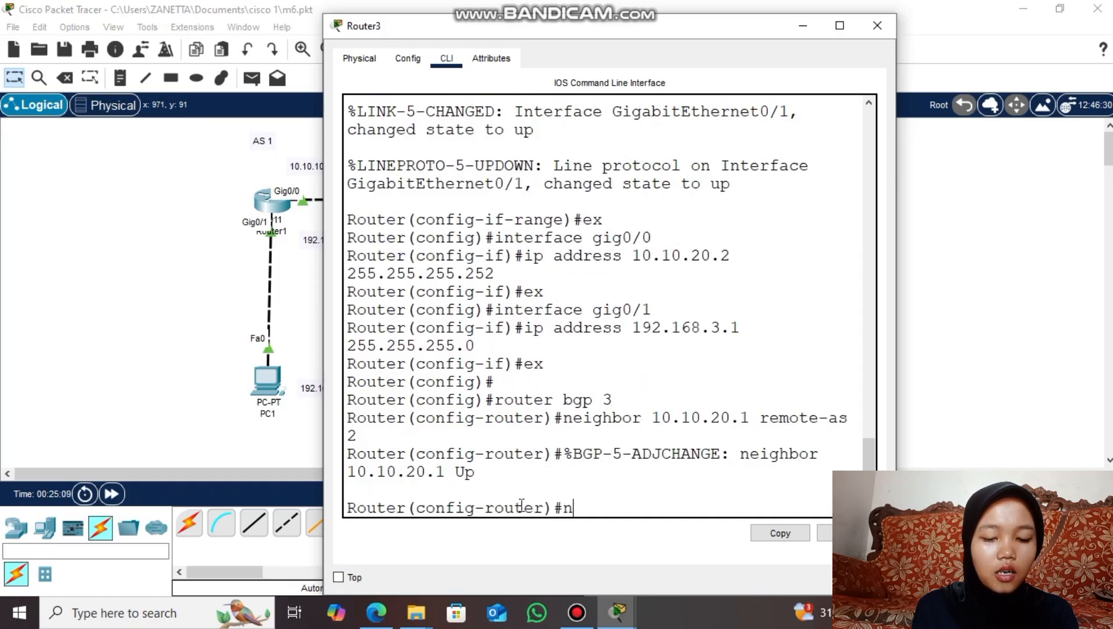
type("etwork 10.10.20.0 mas")
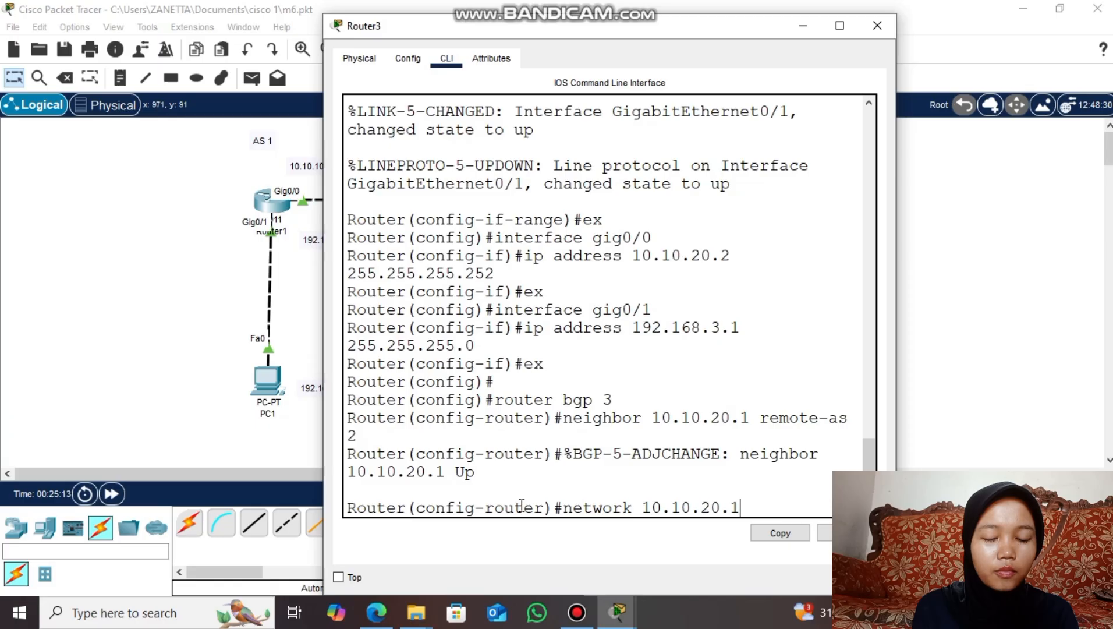
type("k ")
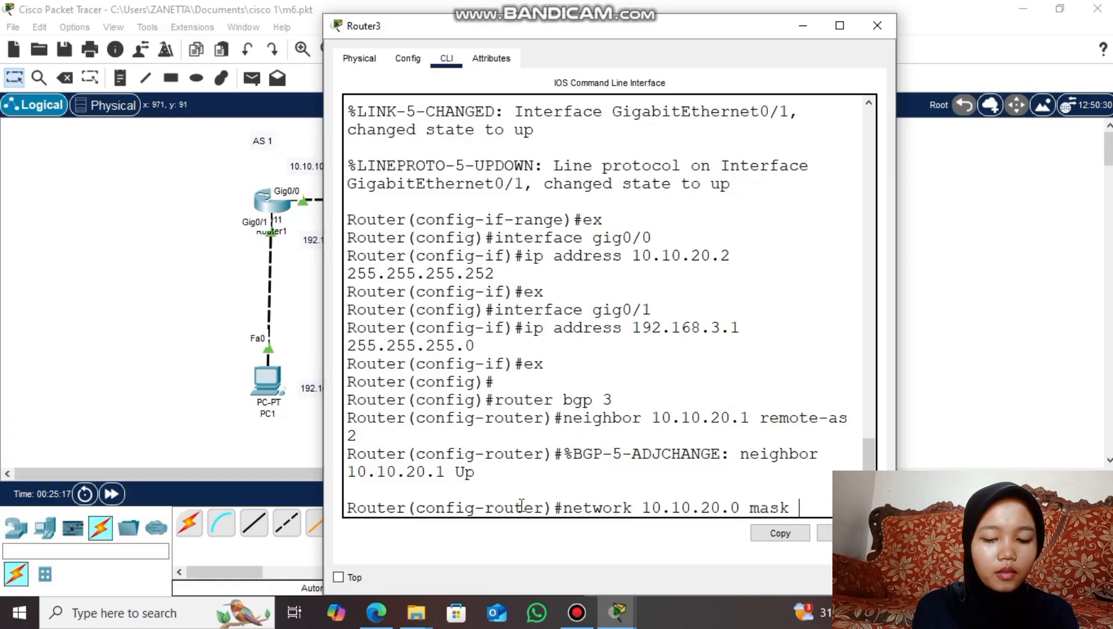
type("255.255.255.252")
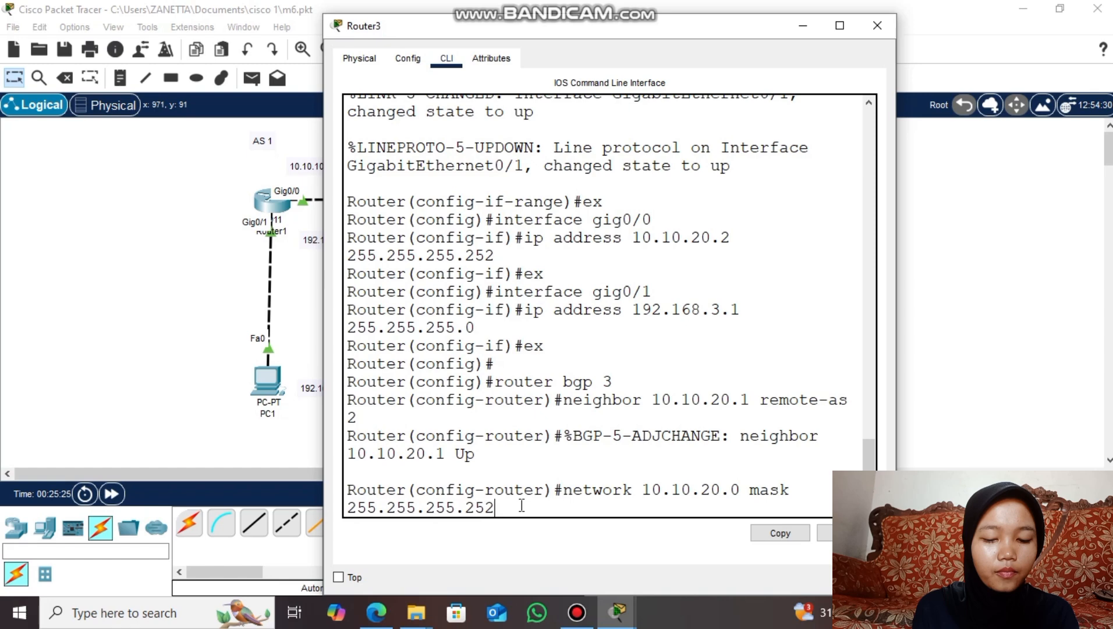
key("Return")
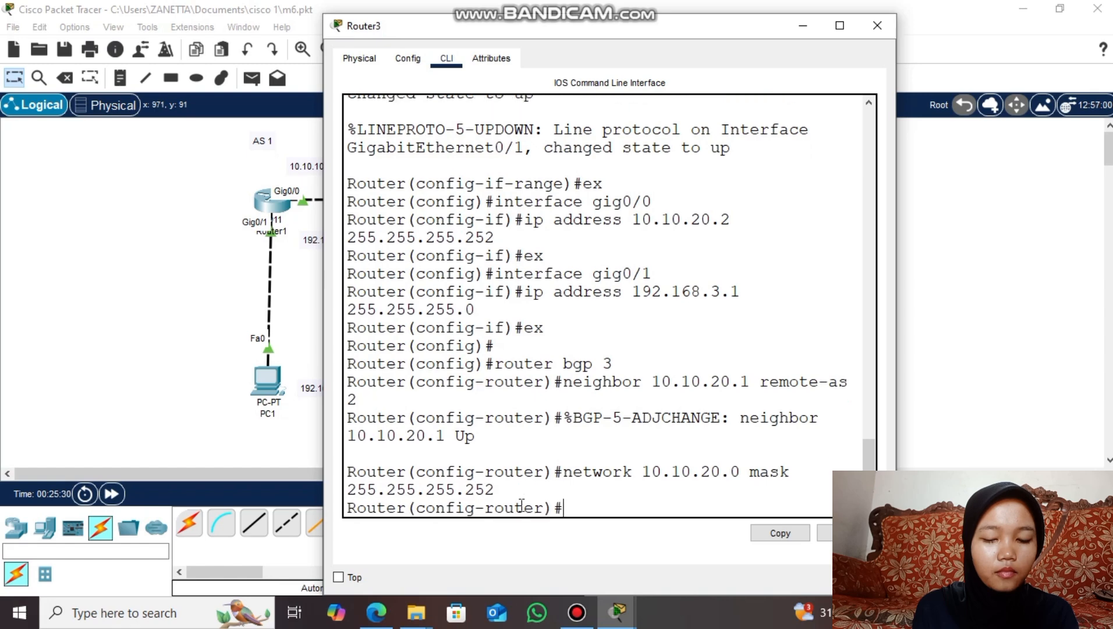
Advertise network 192.168.3.0 mask 255.255.255.0 in Router3's BGP and exit BGP configuration
type("network")
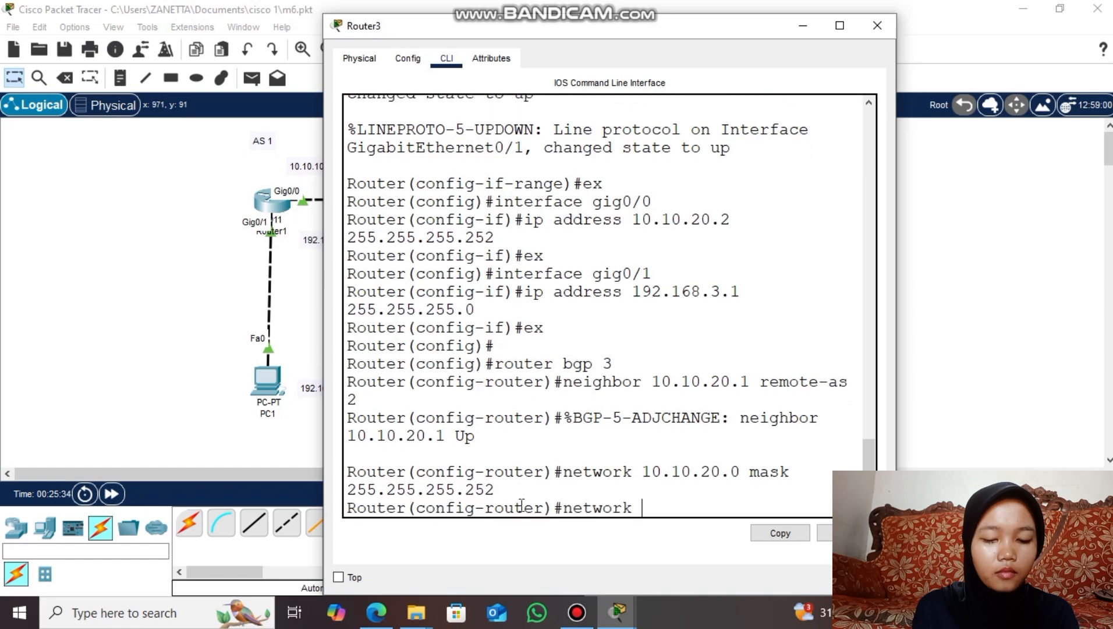
type(" 192.168")
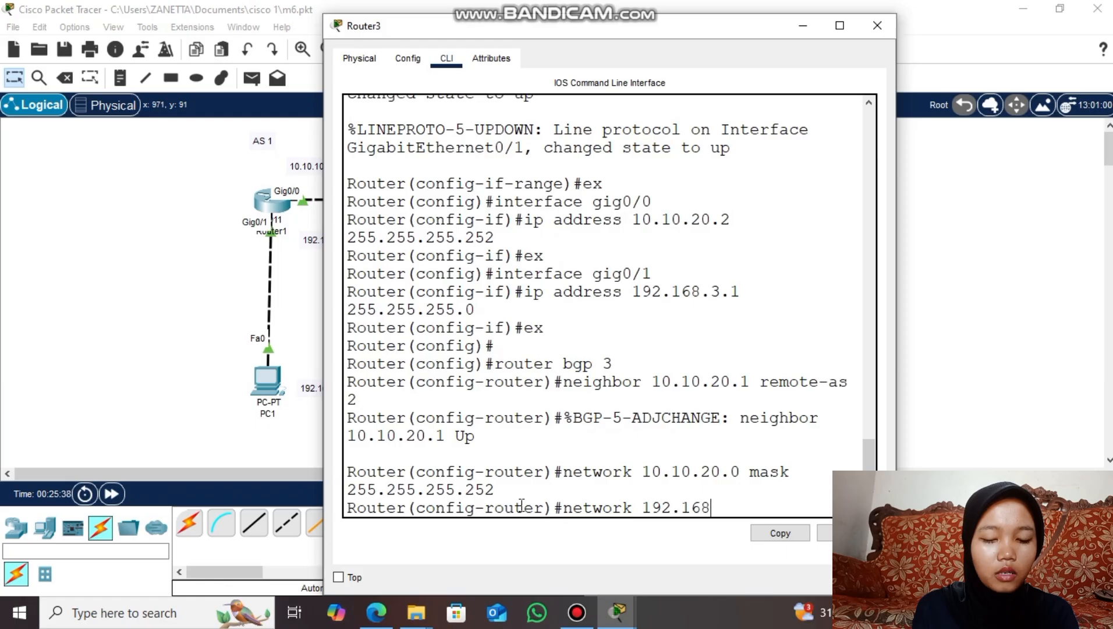
type(".3.0")
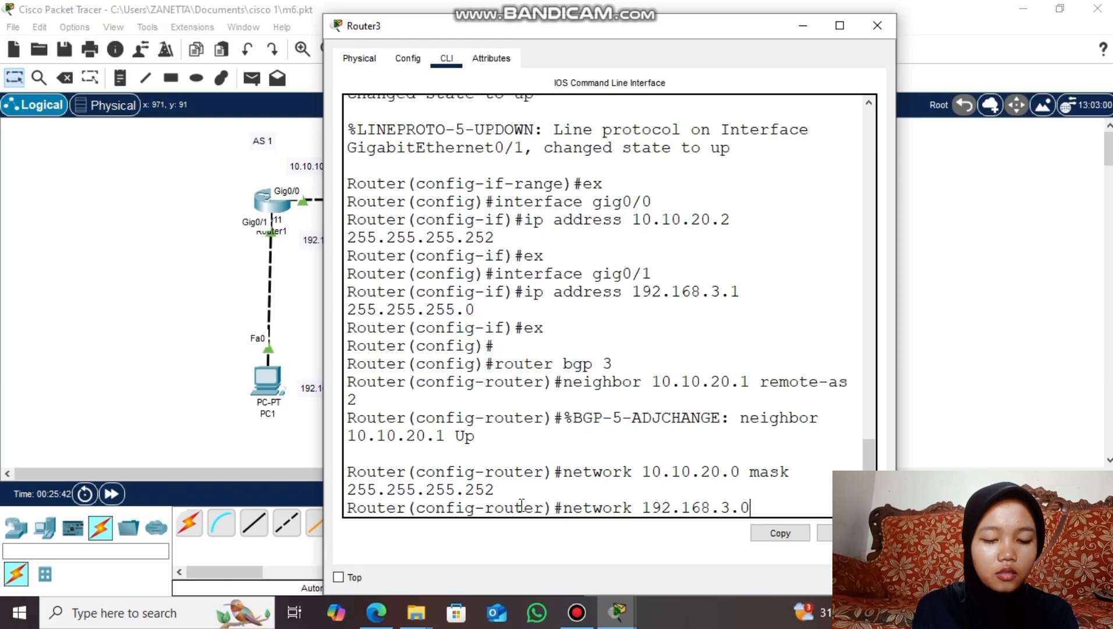
type(" mask 255.255.255.0")
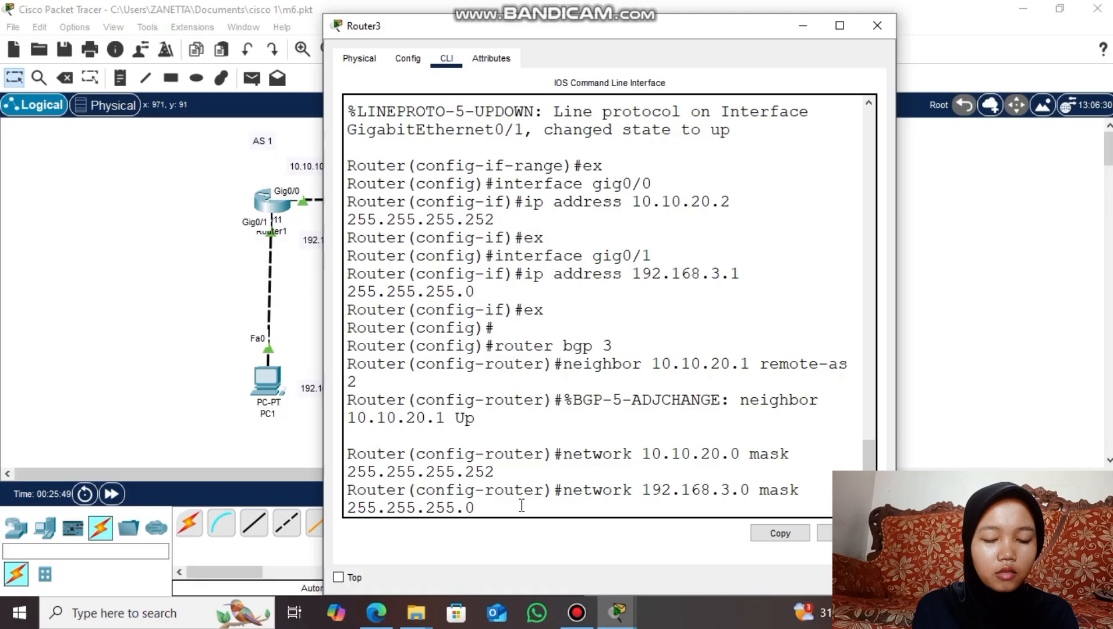
key("Return")
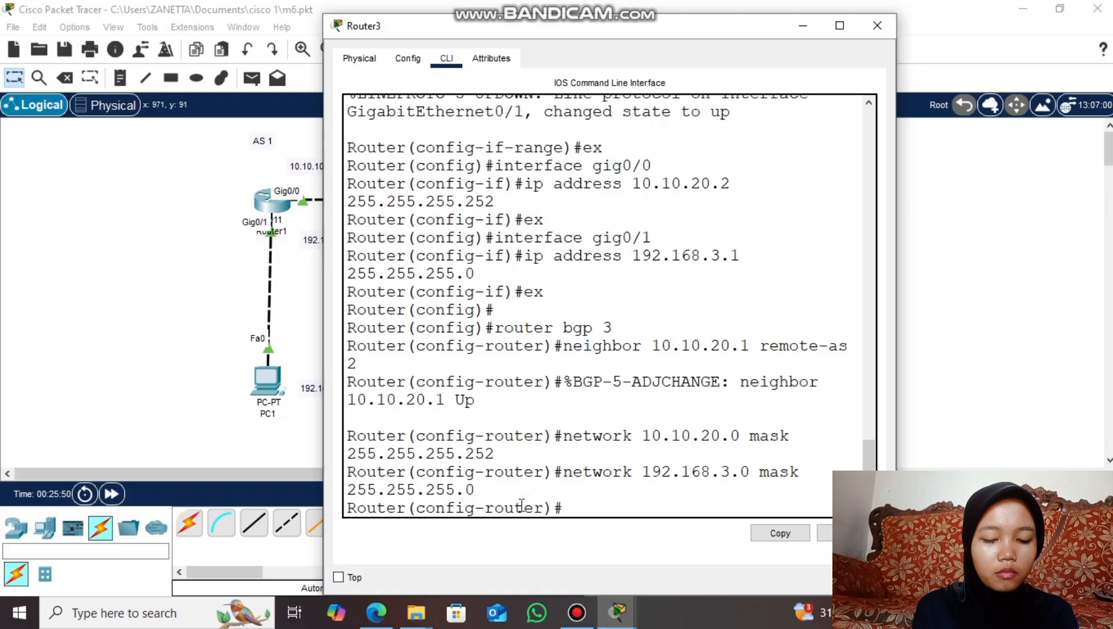
type("ex")
key("Return")
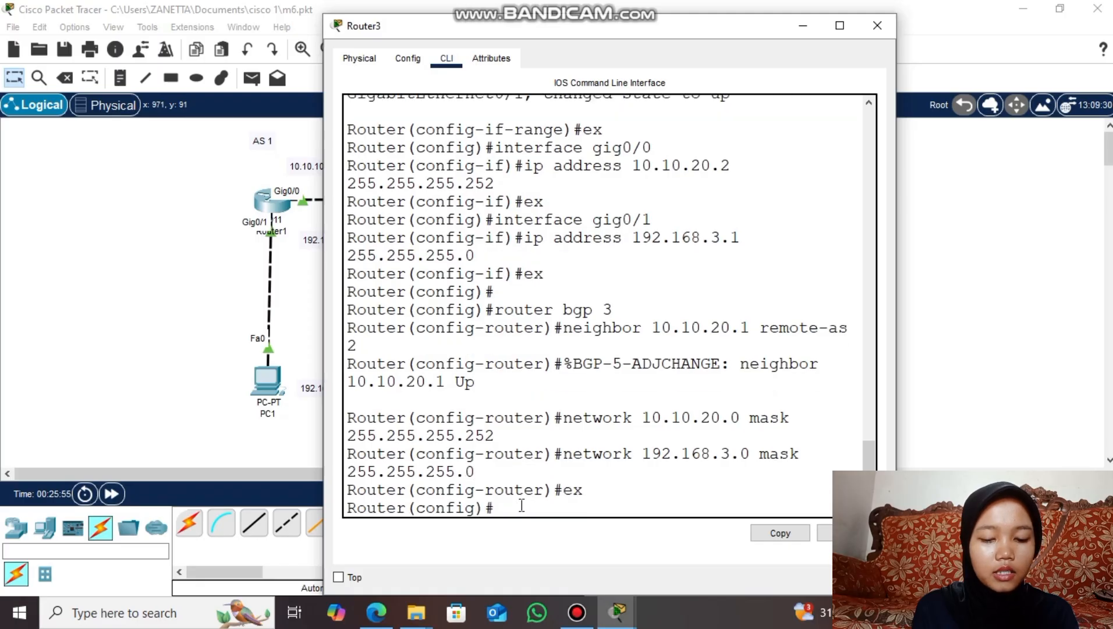
Show Router3's IP routing table from configuration mode, examine its BGP routes in a widened window, then close the router window
key("Return")
type("do sh")
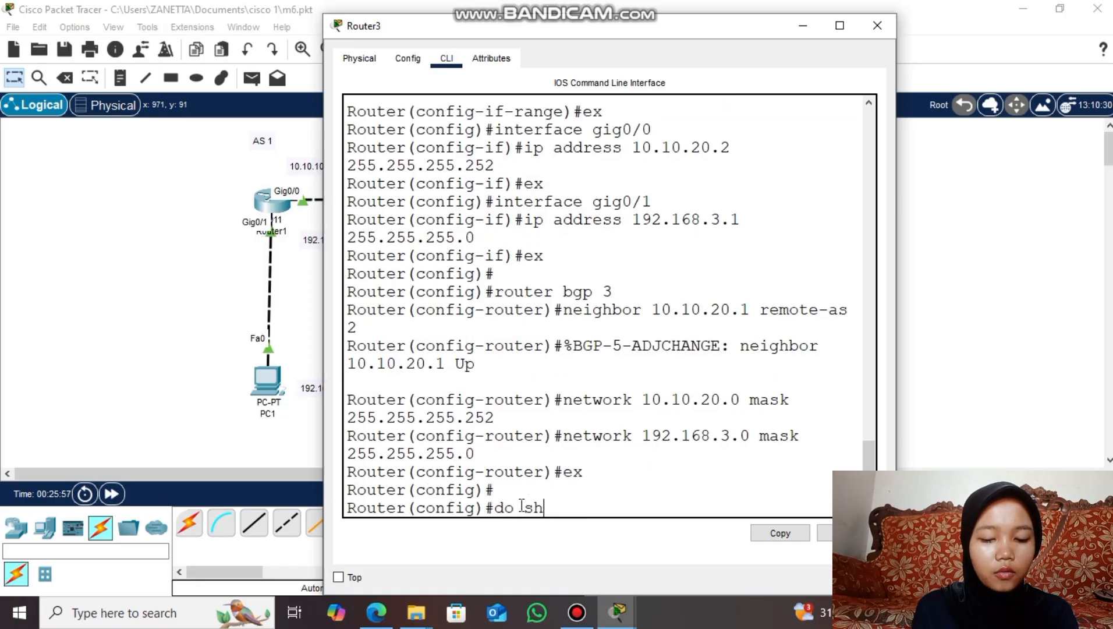
type("ow ip rou")
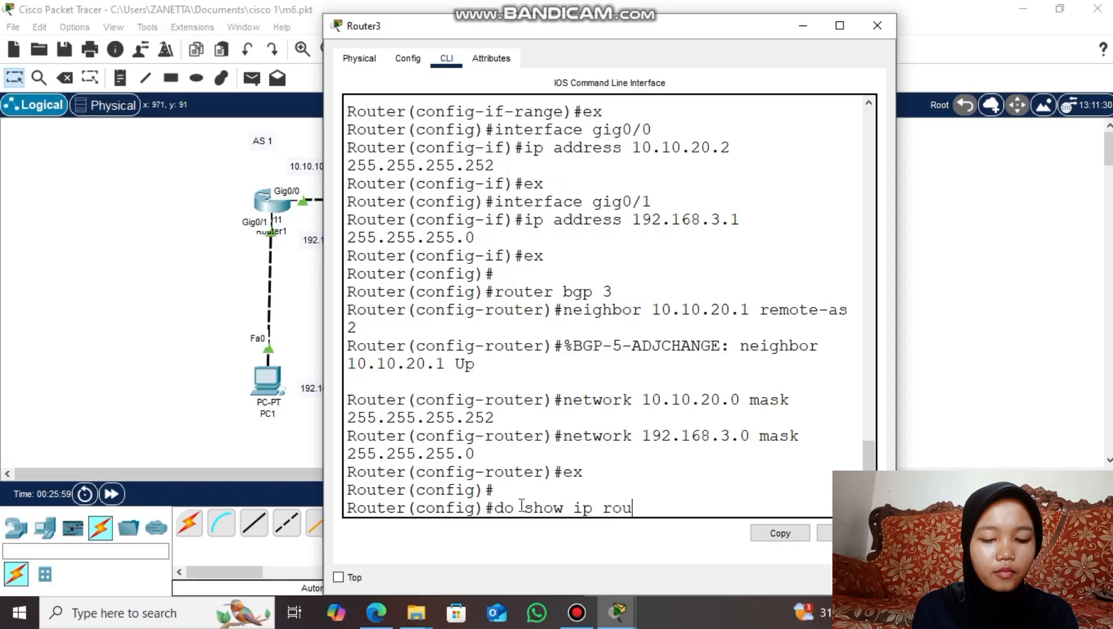
type("te")
key("Return")
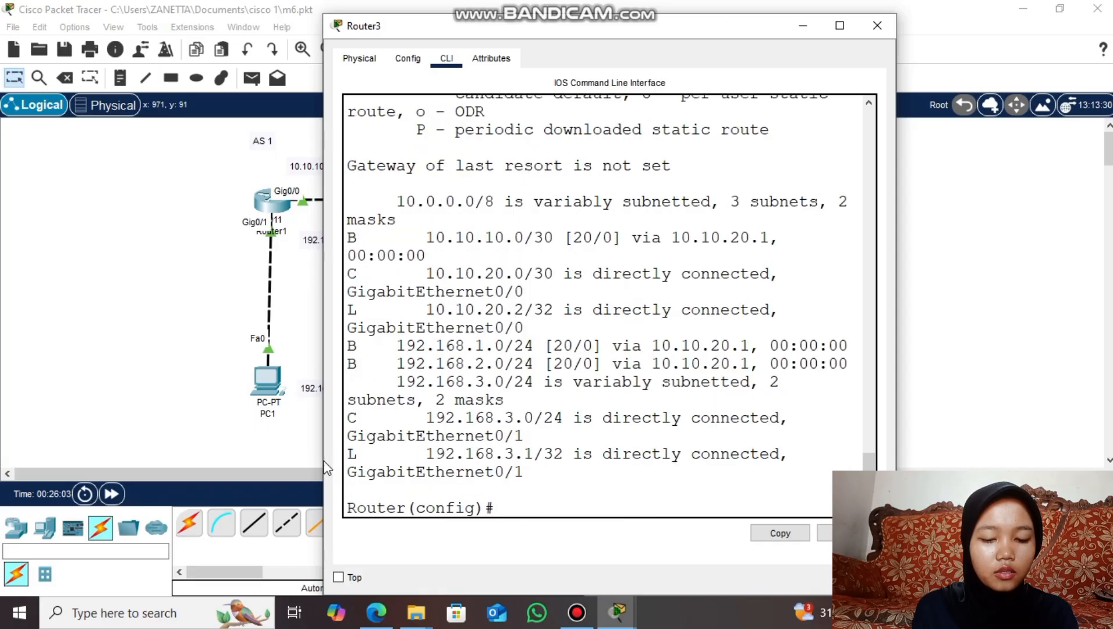
left_click_drag(324, 458, 186, 439)
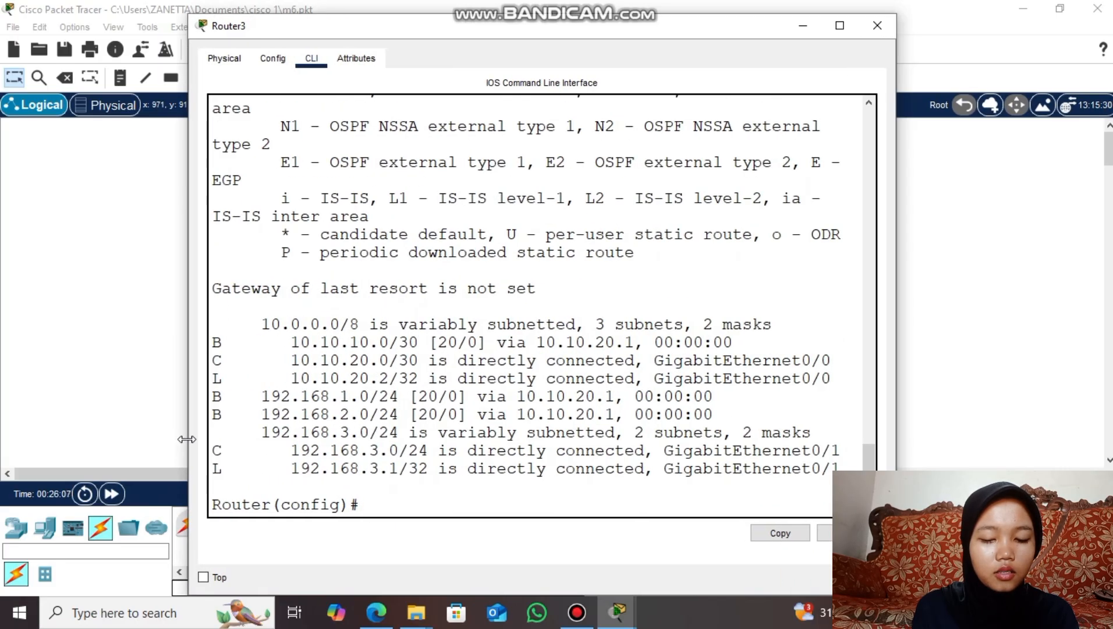
left_click_drag(329, 414, 370, 408)
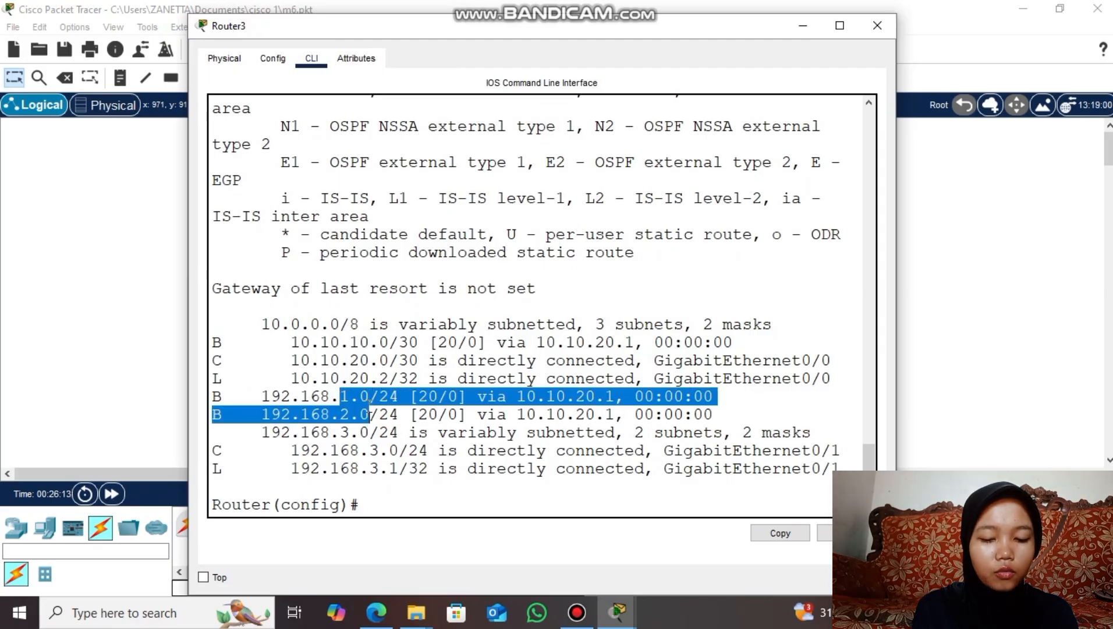
left_click(876, 23)
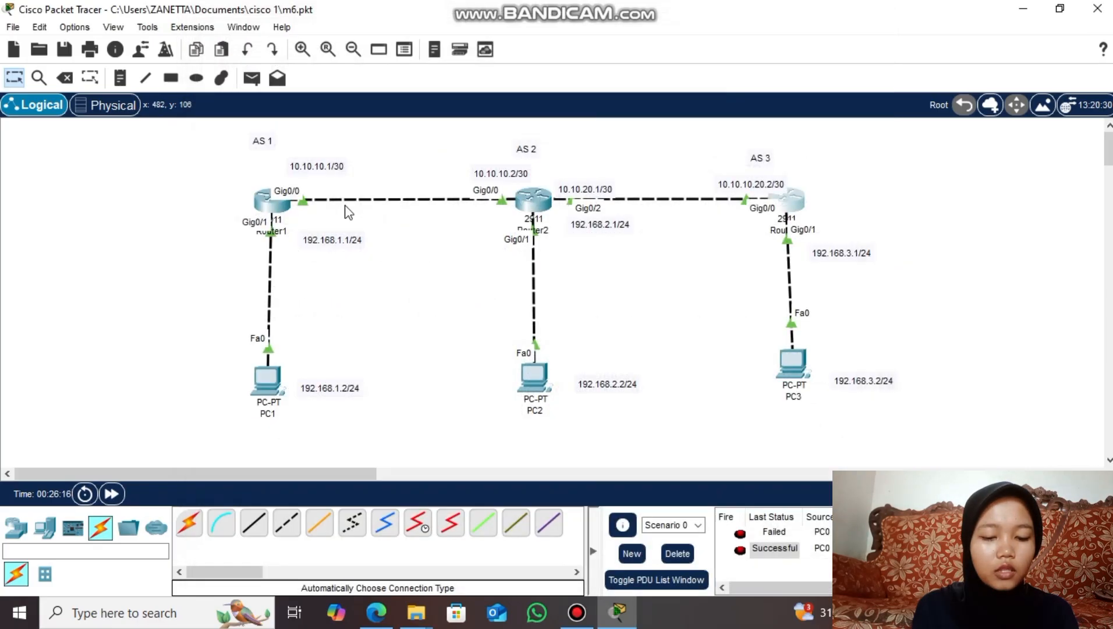
Enter privileged mode on Router1, show its IP routing table and examine the BGP routes to the other LANs
left_click(272, 201)
key("Return")
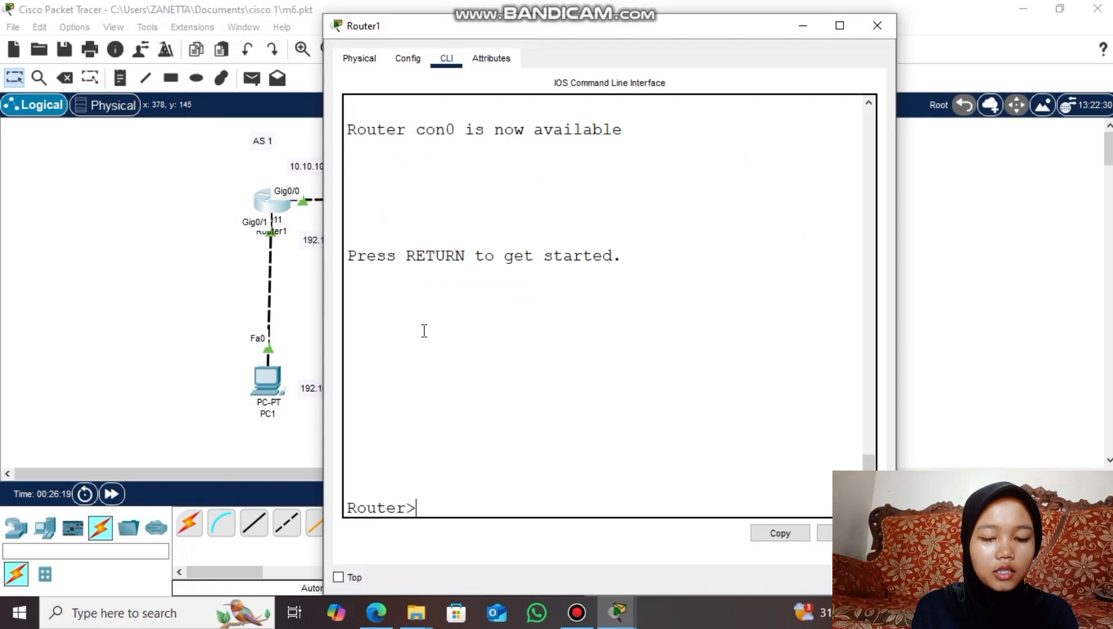
type("en")
key("Return")
type("show ")
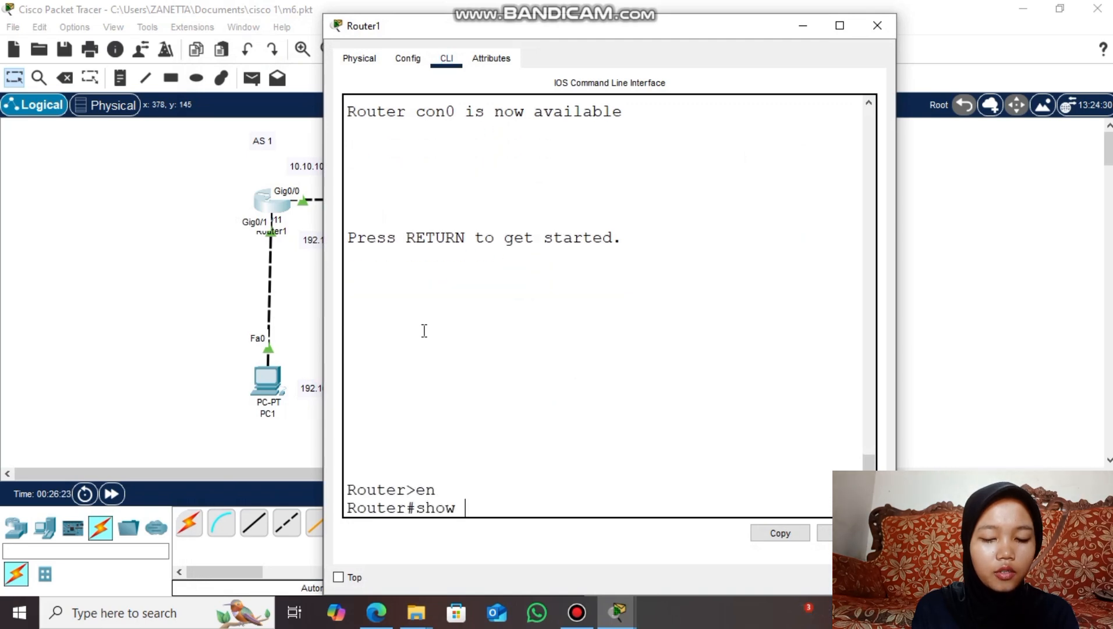
type("ip route")
key("Return")
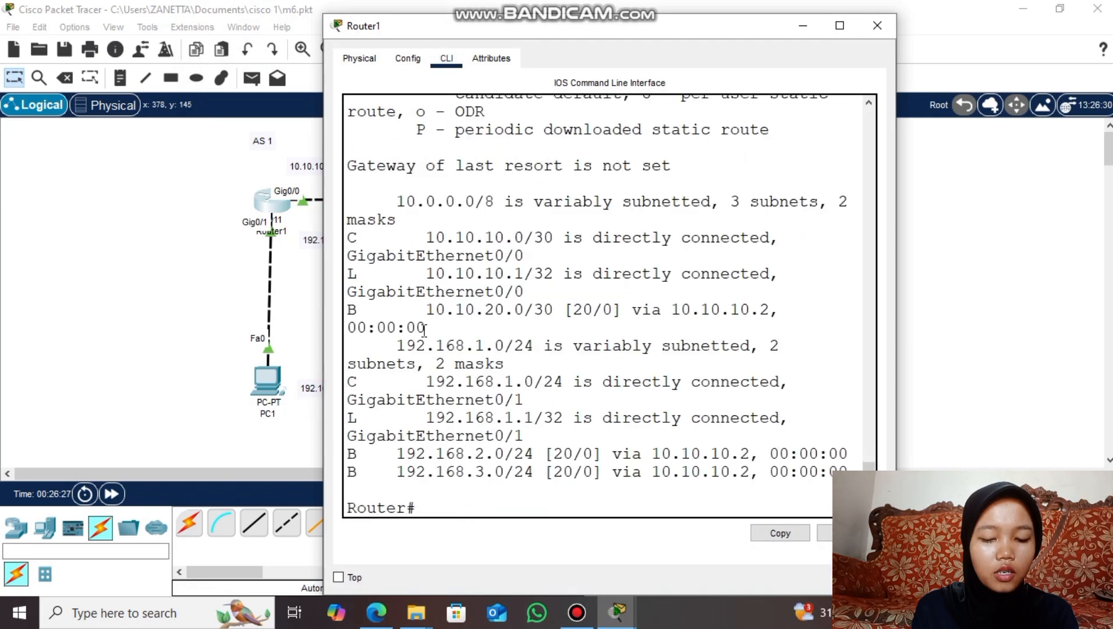
left_click_drag(322, 312, 210, 298)
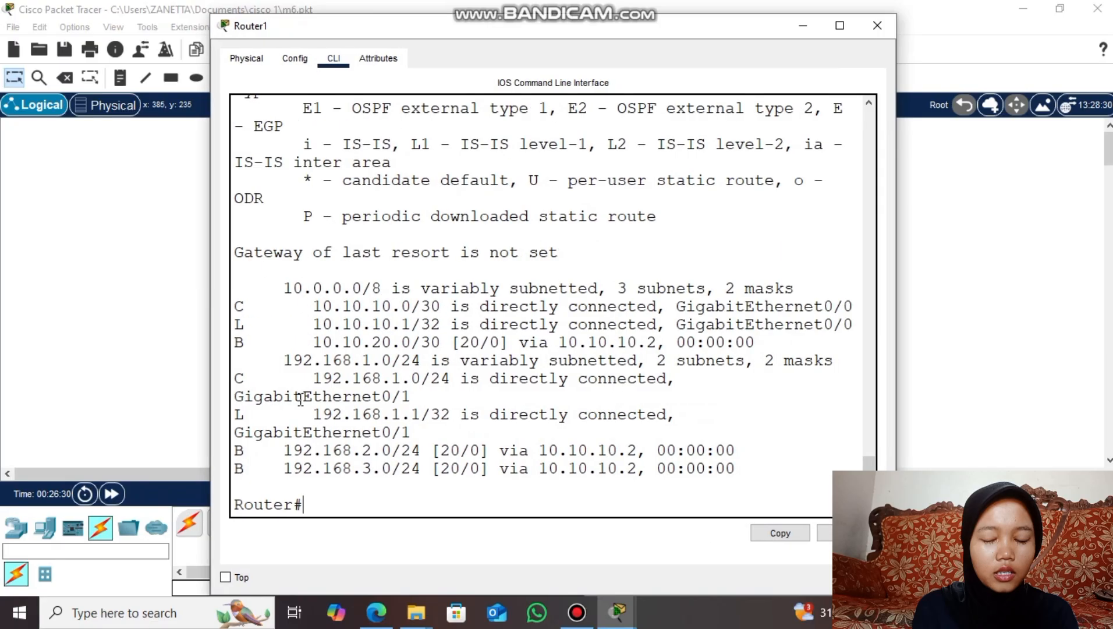
left_click_drag(333, 469, 394, 454)
left_click(394, 470)
left_click(394, 453)
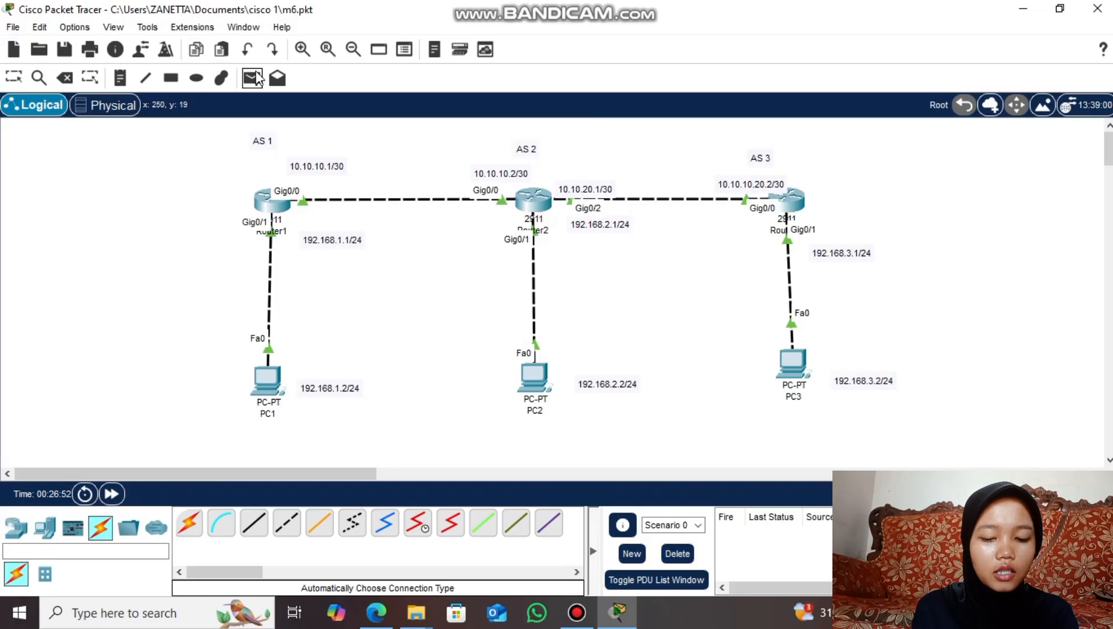
Send a simple PDU from PC3 to PC1 to test connectivity between AS 3 and AS 1
left_click(256, 77)
left_click(793, 363)
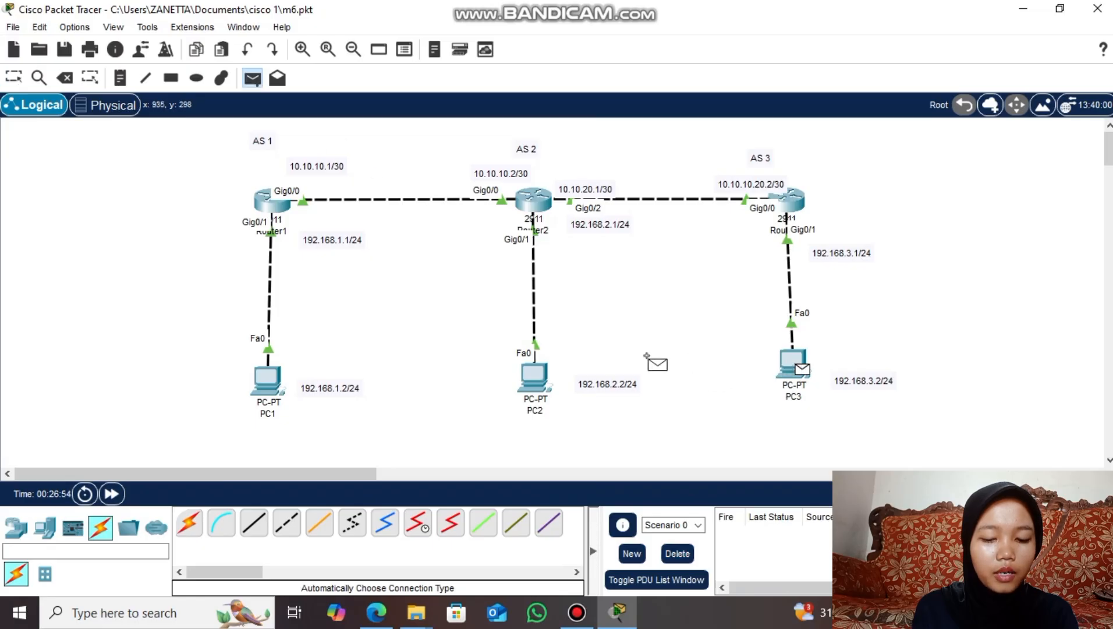
left_click(260, 379)
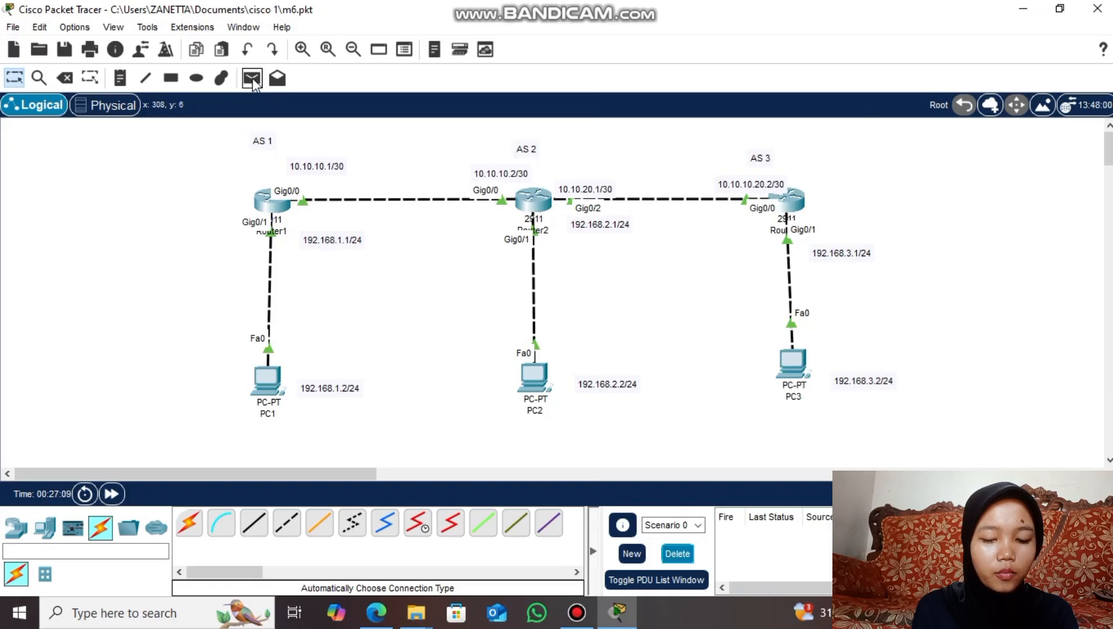
Send a simple PDU from PC3 to PC2 to test connectivity between AS 3 and AS 2
left_click(252, 78)
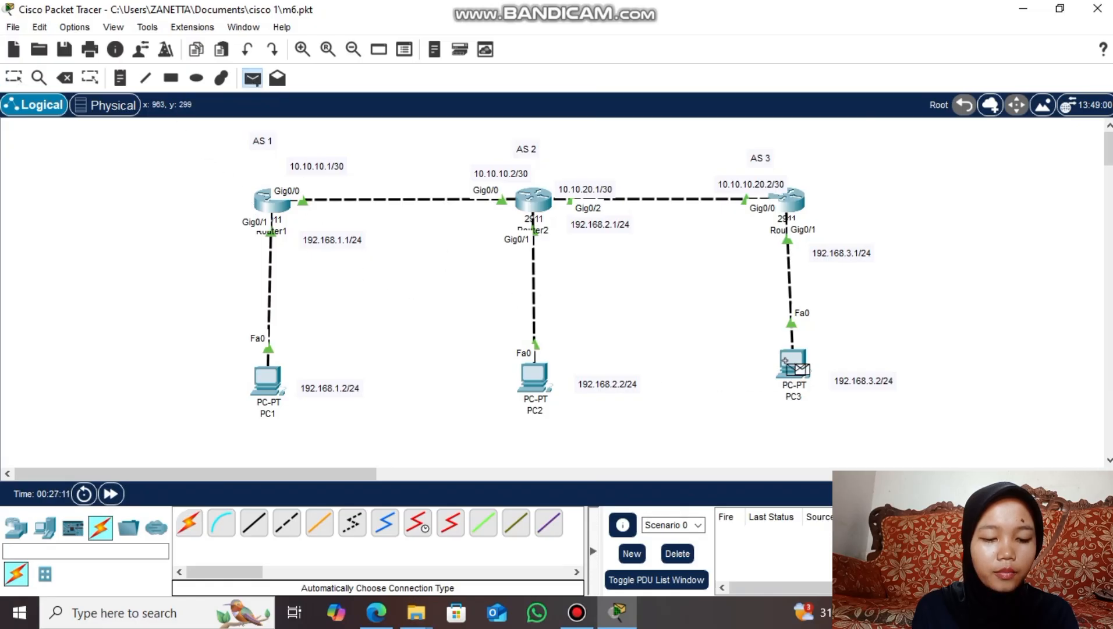
left_click(794, 366)
left_click(524, 380)
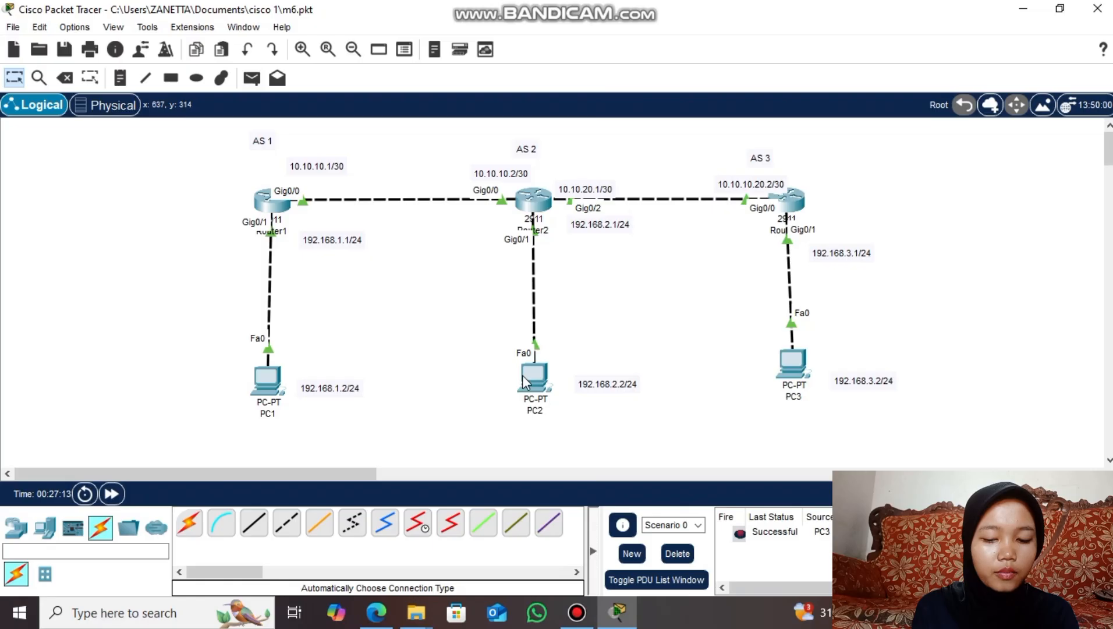